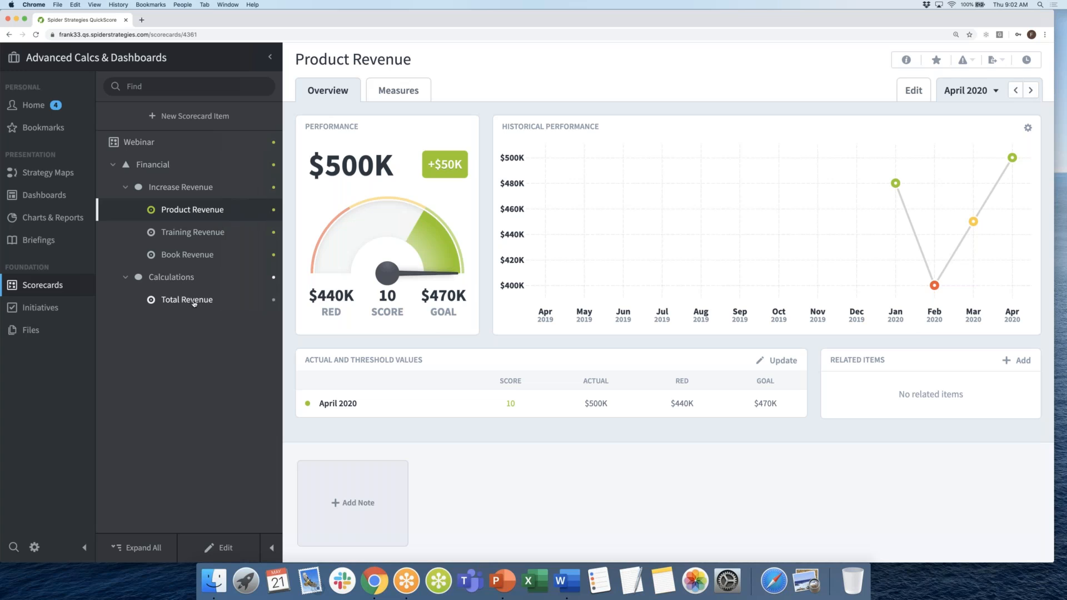
# - Open the Total Revenue measure and review the data used in its April 2020 actual value calculation
pyautogui.click(194, 301)
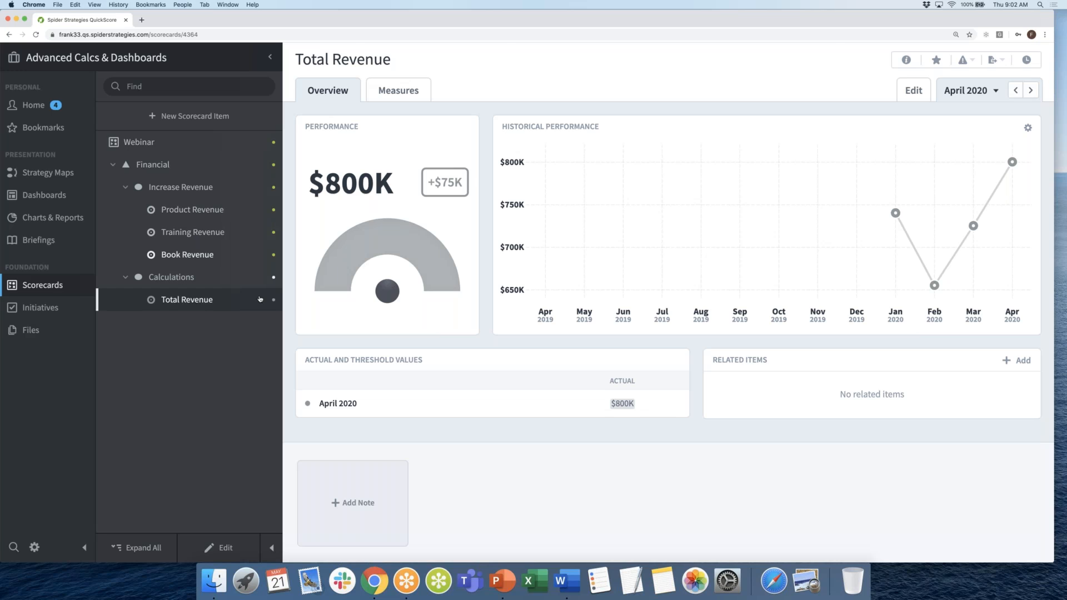
pyautogui.moveTo(621, 408)
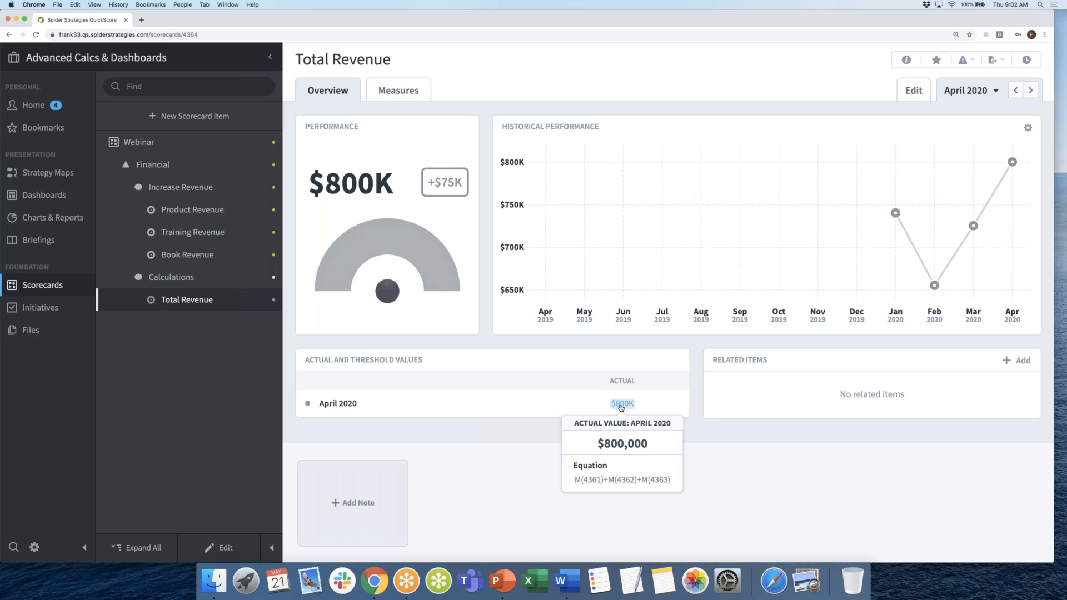
pyautogui.click(621, 405)
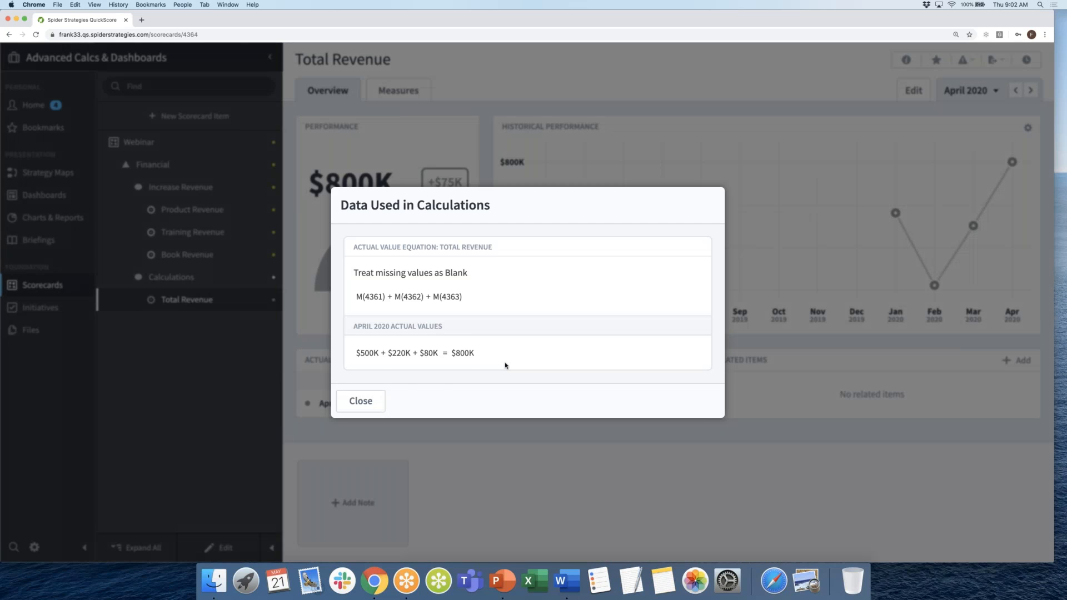
pyautogui.moveTo(369, 356)
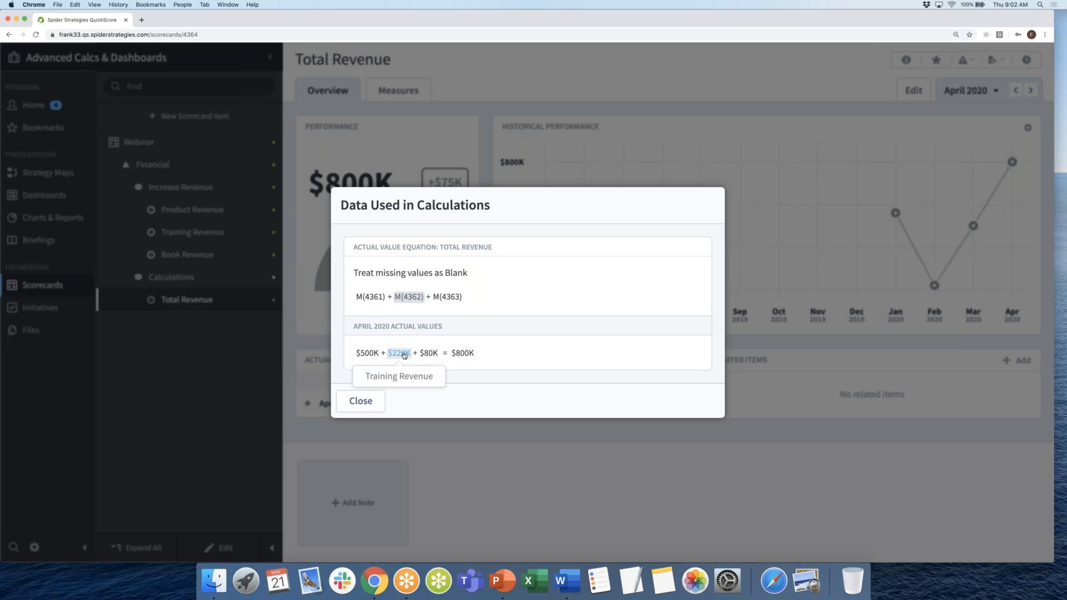
pyautogui.moveTo(424, 356)
pyautogui.click(376, 402)
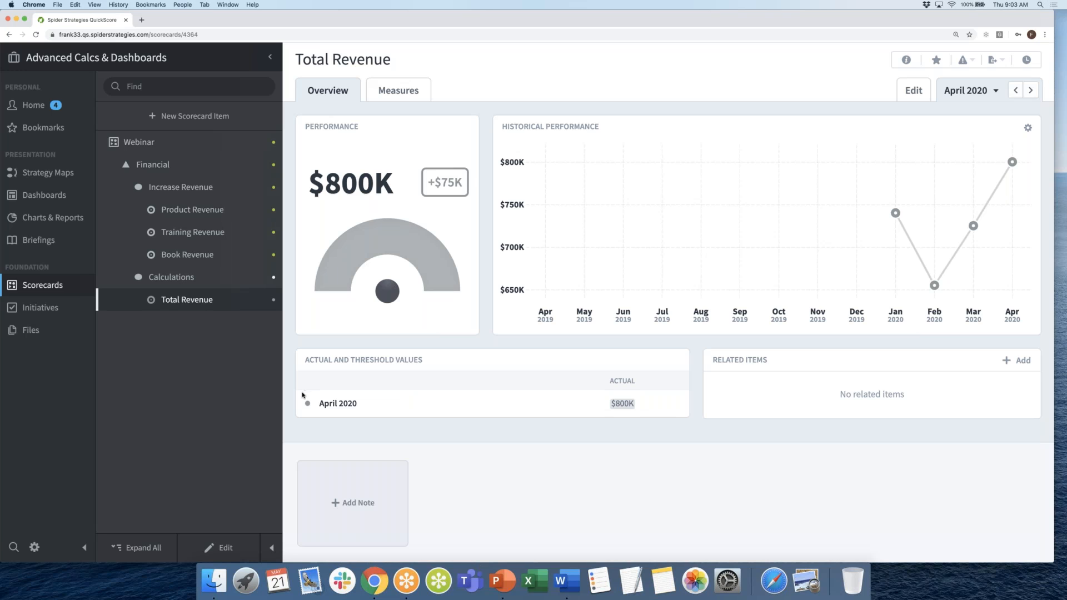
# - Open Total Revenue for editing and inspect each measure referenced in its actual value equation without changing it
pyautogui.click(228, 549)
pyautogui.scroll(-5, 345, 407)
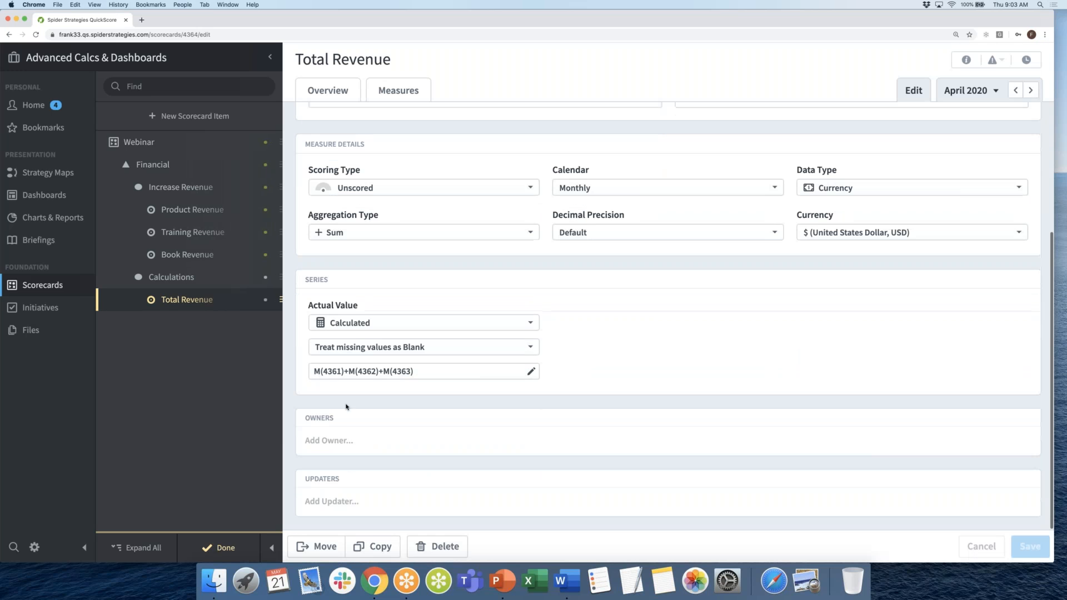
pyautogui.click(355, 374)
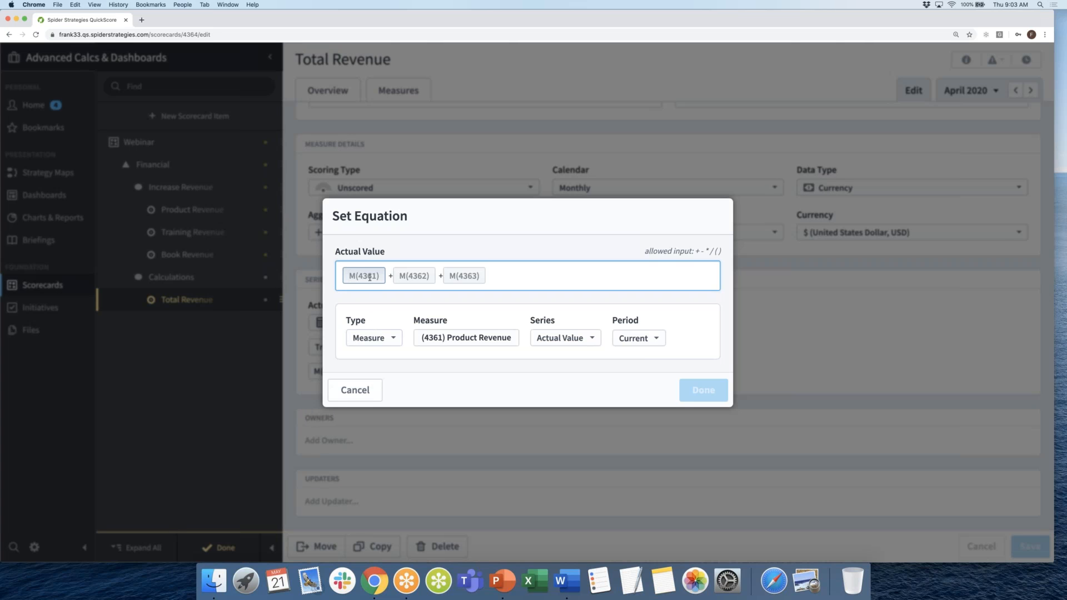
pyautogui.click(415, 276)
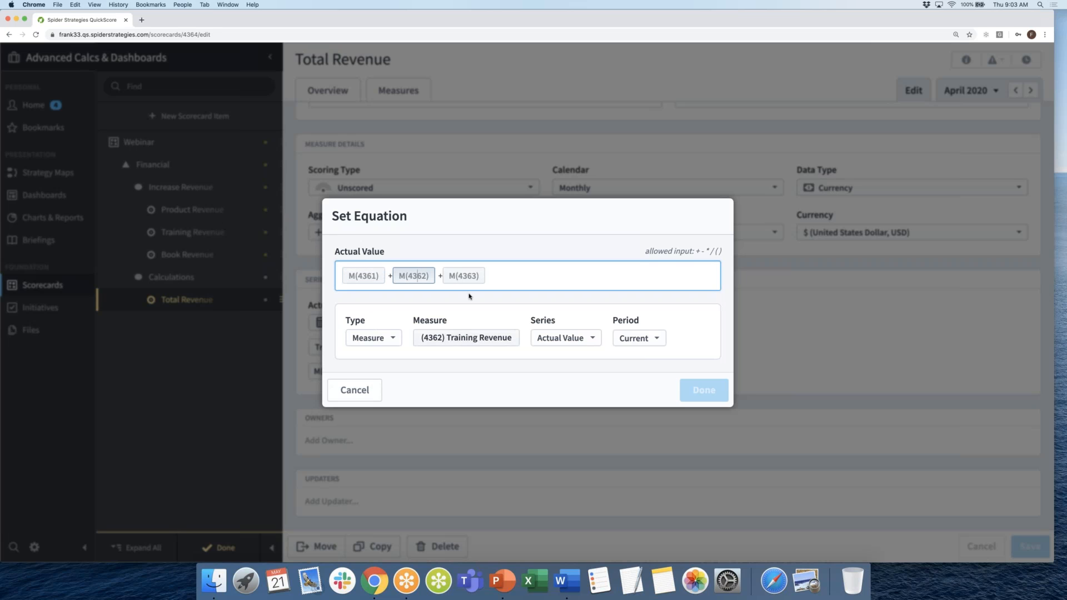
pyautogui.click(472, 274)
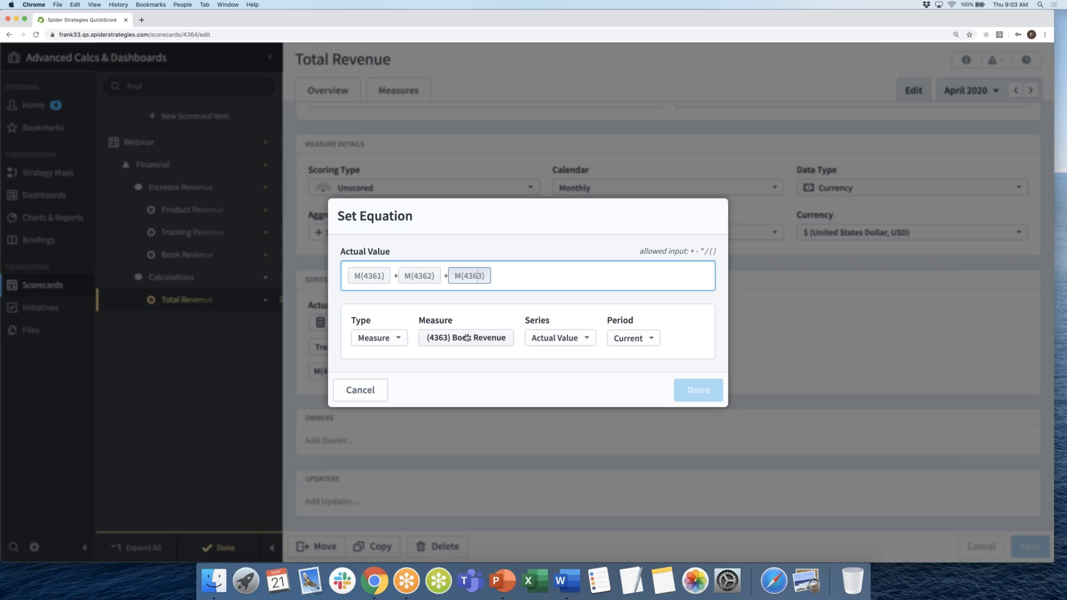
pyautogui.click(383, 392)
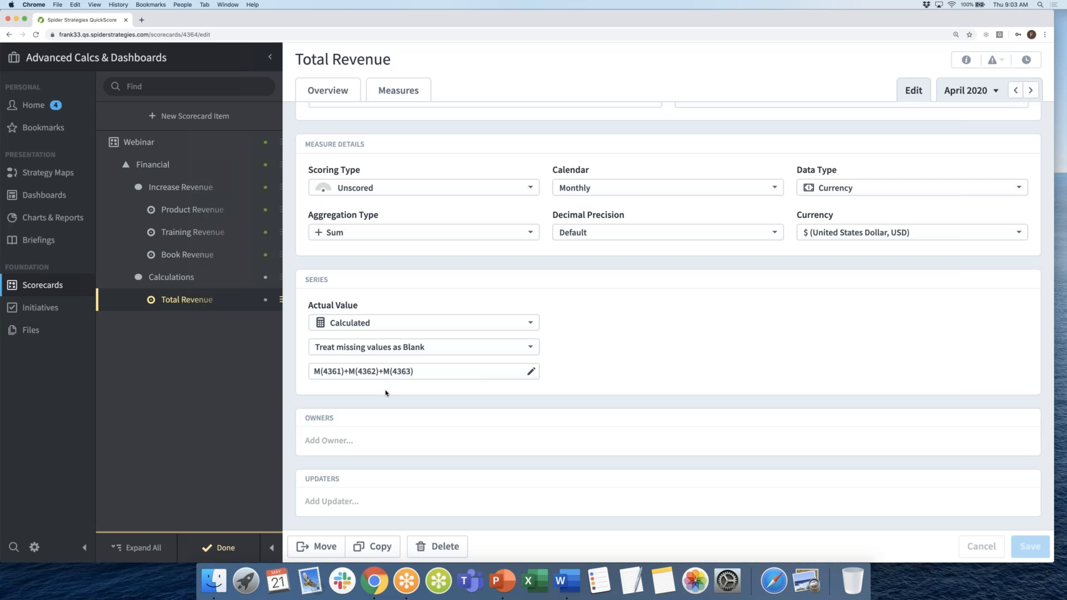
# - Copy the Total Revenue measure into the Calculations objective of the Advanced Calcs & Dashboards organization
pyautogui.scroll(4, 394, 387)
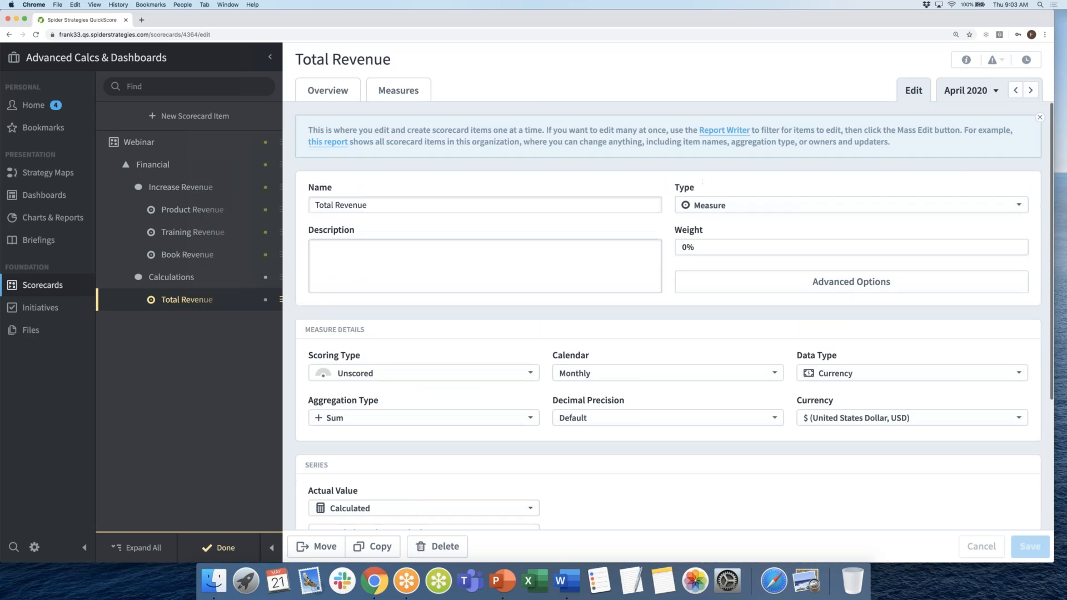
pyautogui.scroll(-2, 410, 269)
pyautogui.scroll(-3, 396, 489)
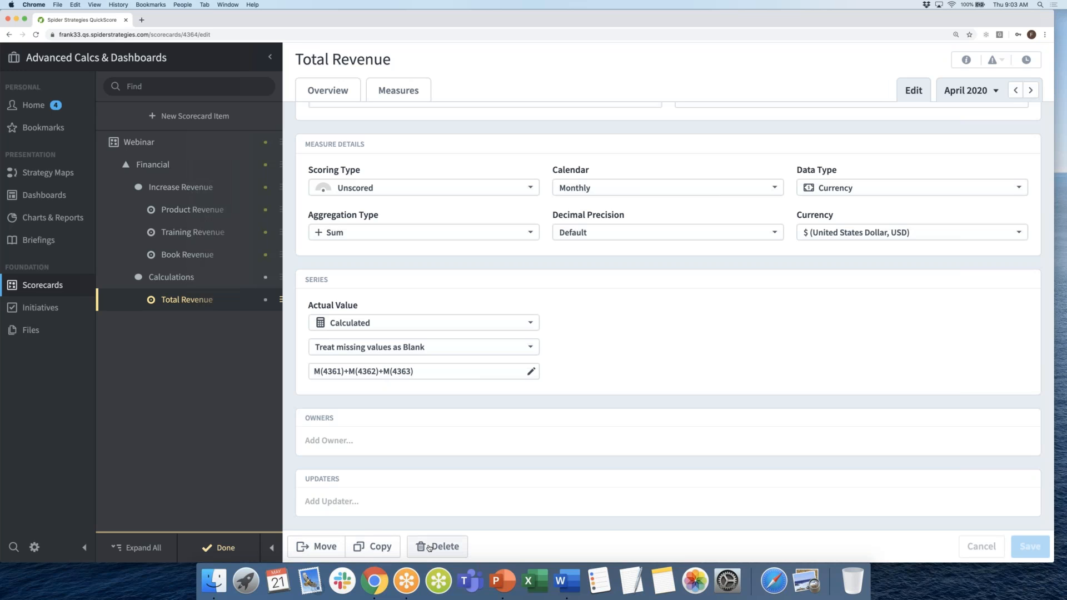
pyautogui.click(385, 548)
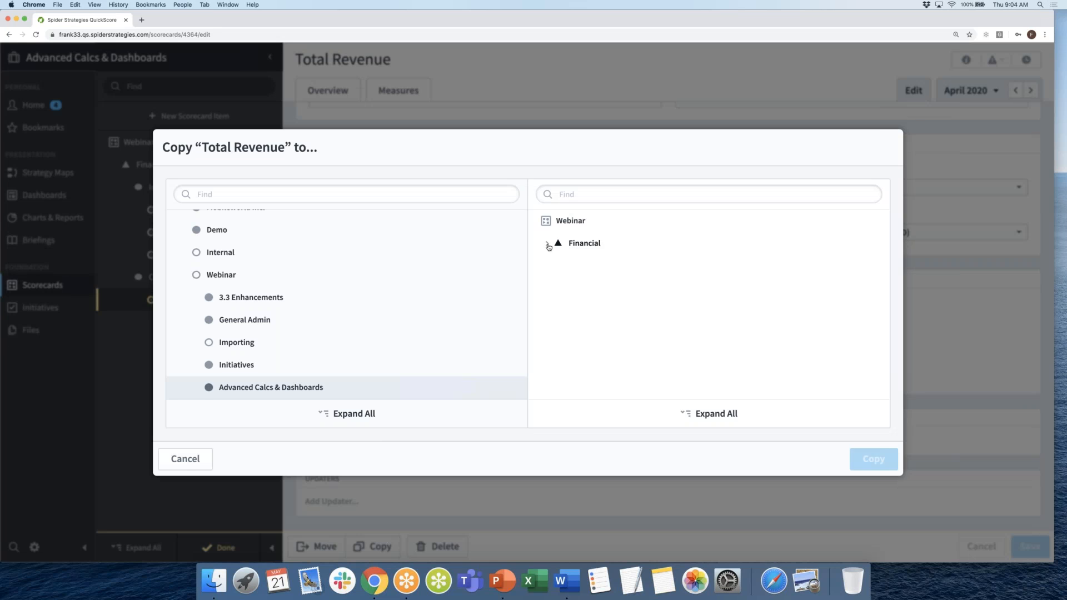
pyautogui.click(548, 245)
pyautogui.click(580, 291)
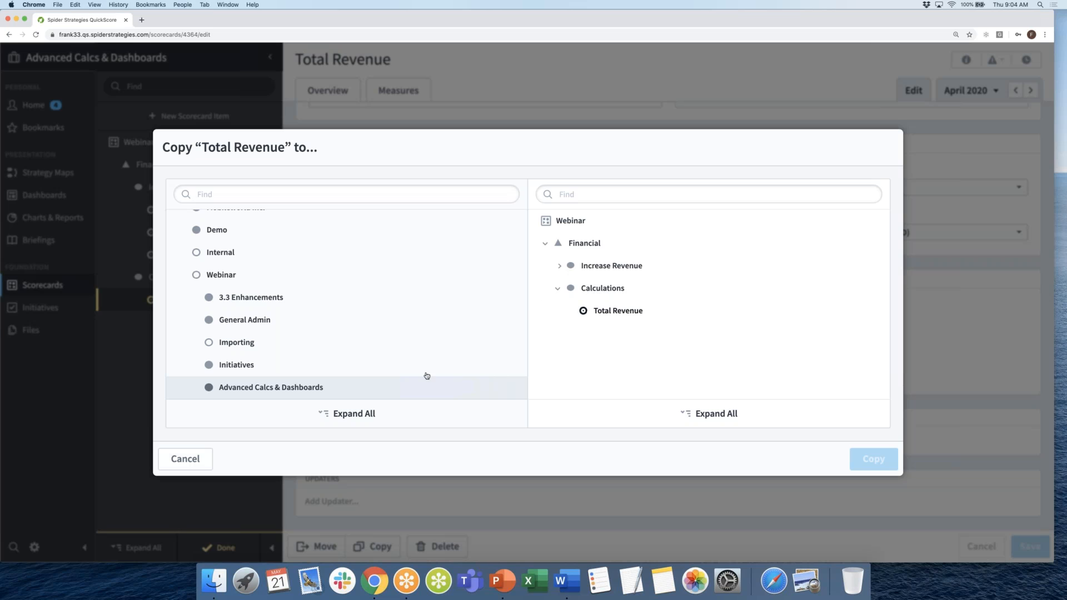
pyautogui.click(328, 392)
pyautogui.click(559, 266)
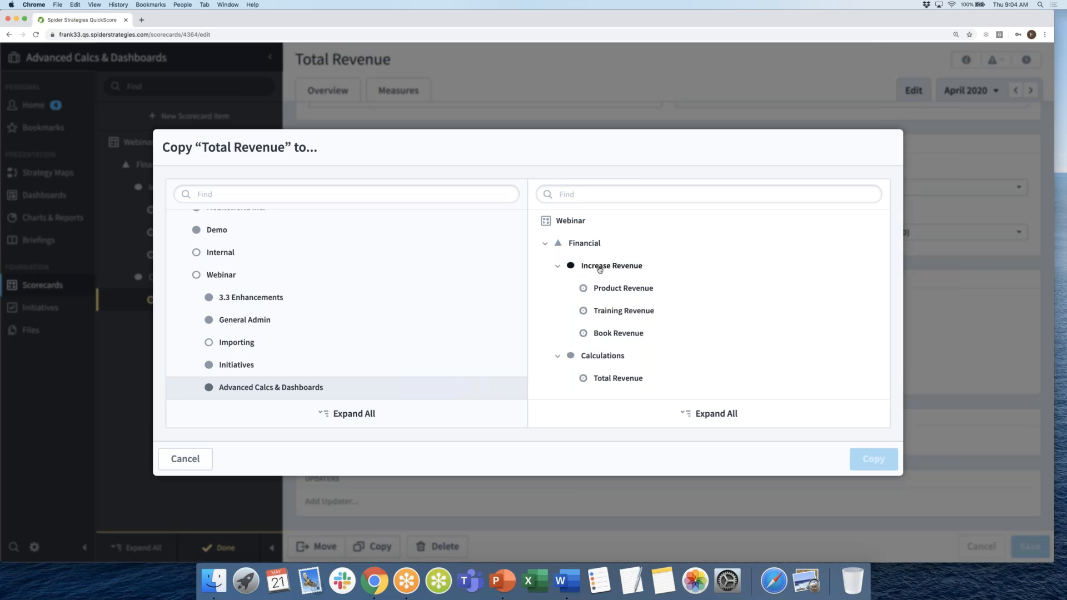
pyautogui.click(560, 268)
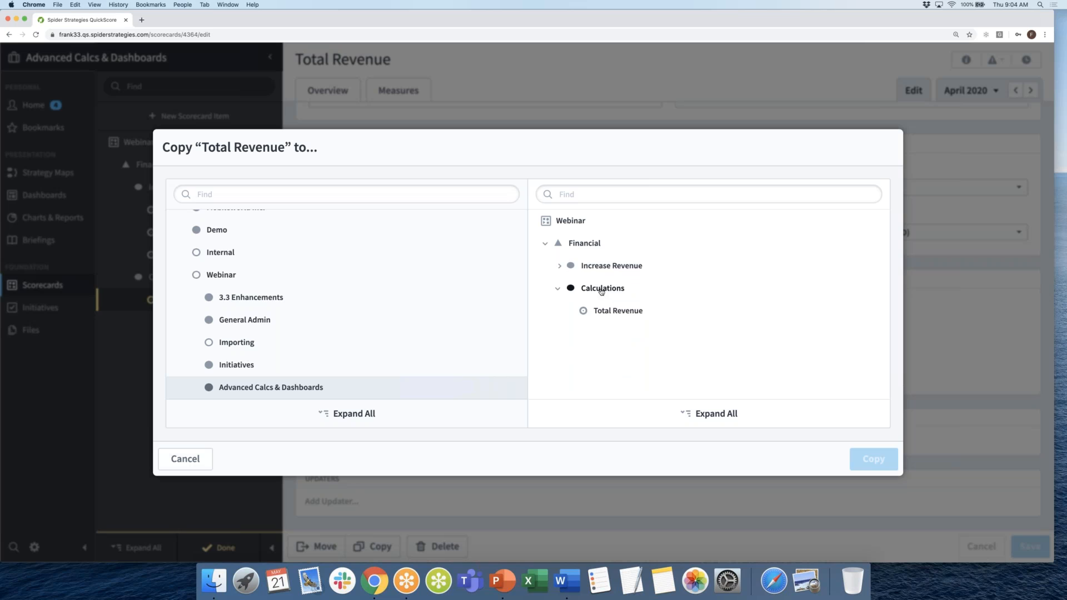
pyautogui.click(617, 301)
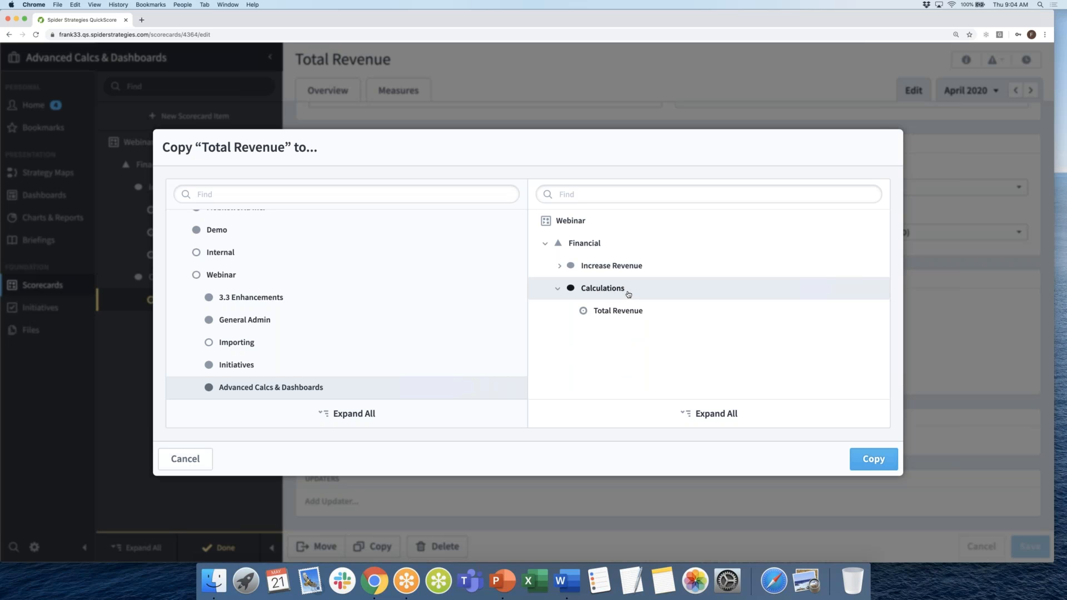
pyautogui.click(873, 460)
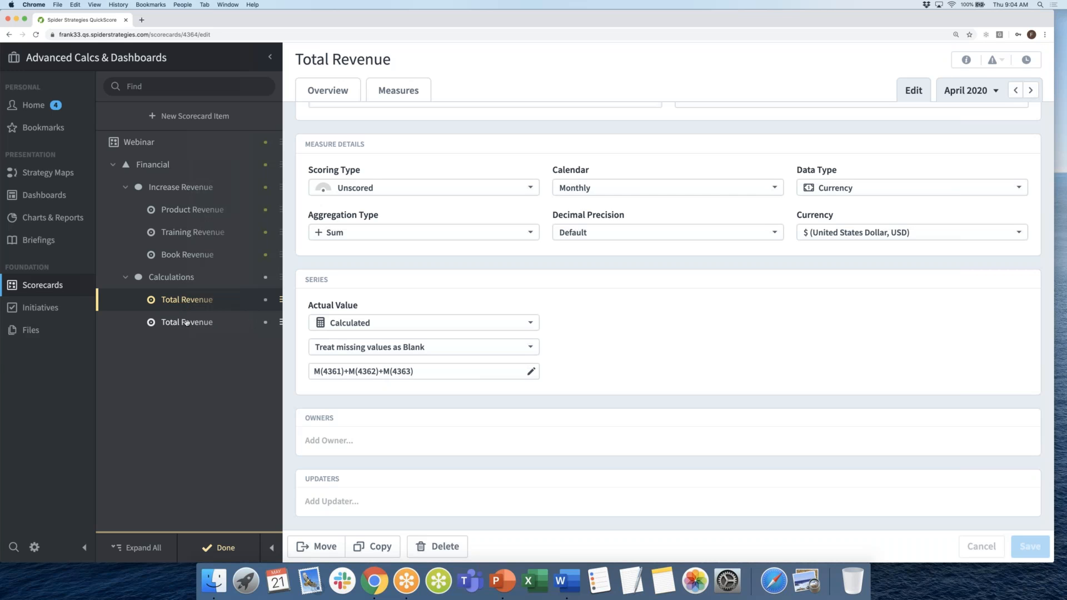
# - Open the copied Total Revenue measure and change its name to "Total Revenue SUM"
pyautogui.click(187, 323)
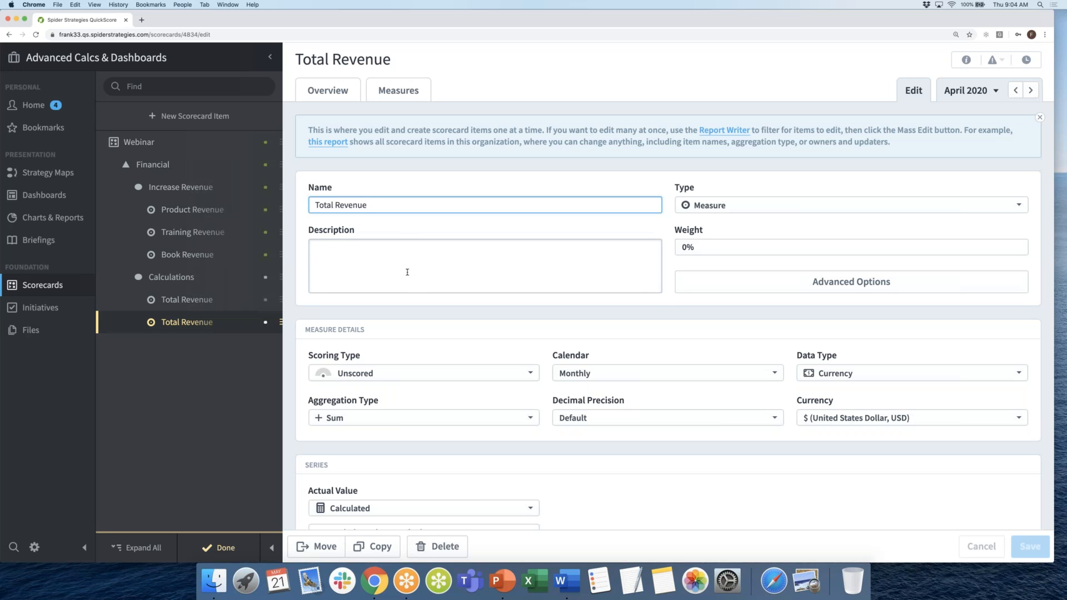
pyautogui.scroll(-2, 408, 271)
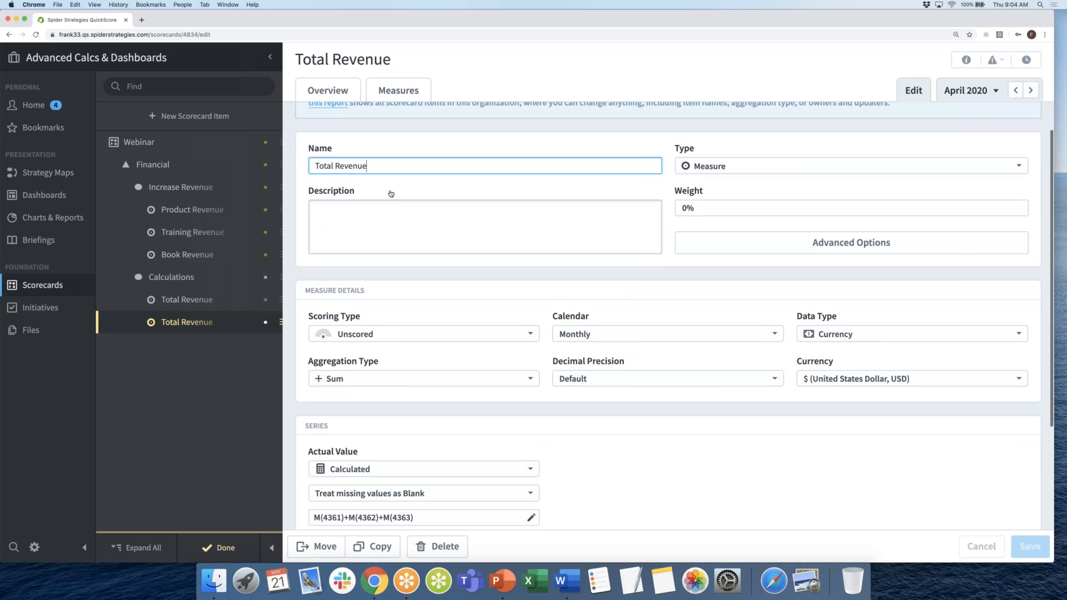
pyautogui.scroll(2, 389, 197)
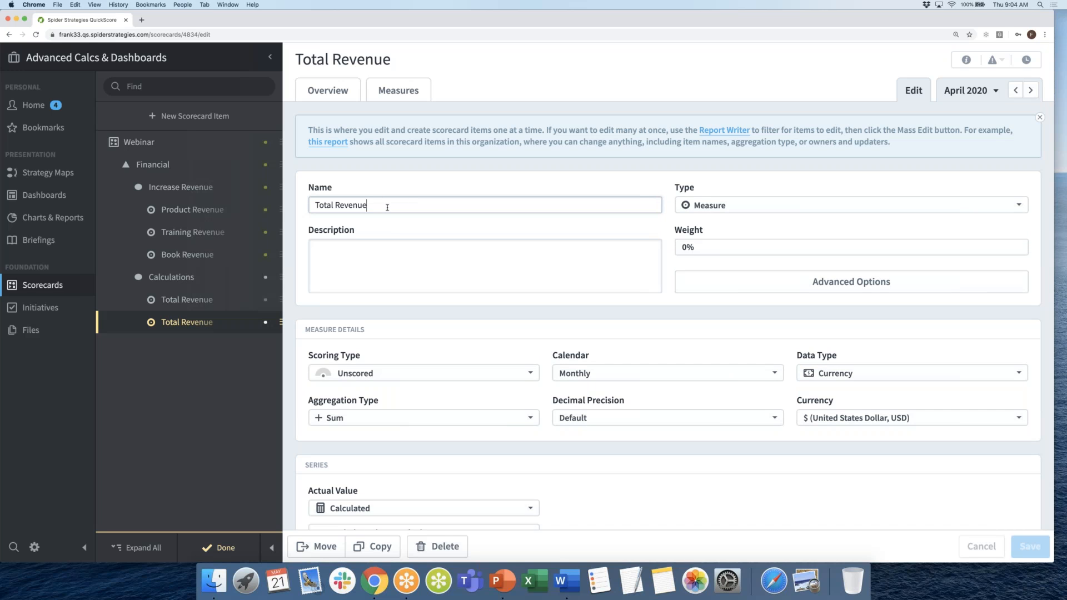
pyautogui.write('SUM')
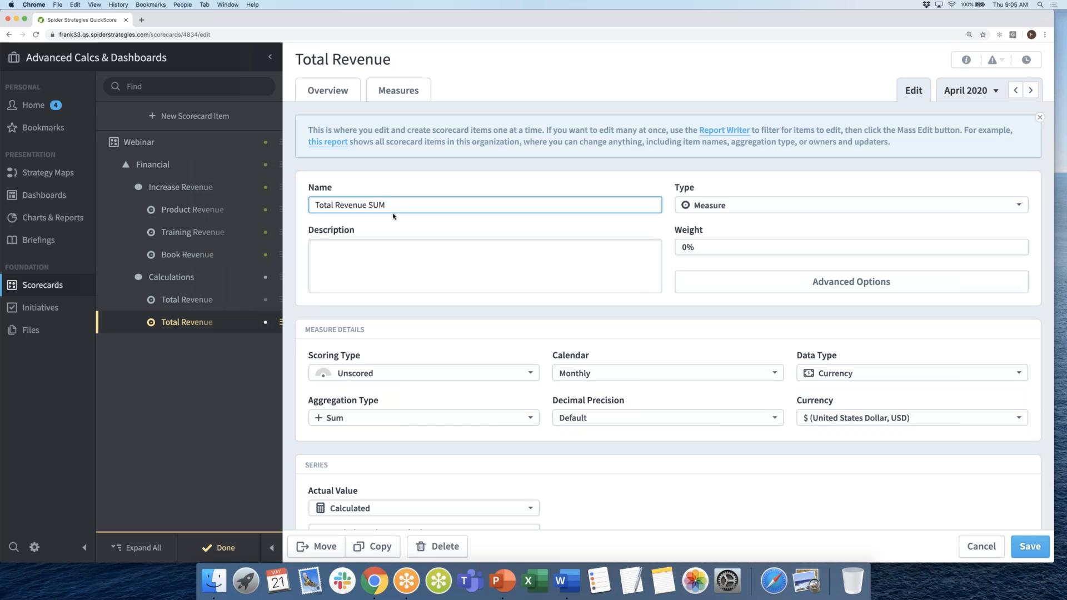
# - Open the copy's actual value equation and insert "sum(" before the first measure, M(4361)
pyautogui.scroll(-1, 393, 216)
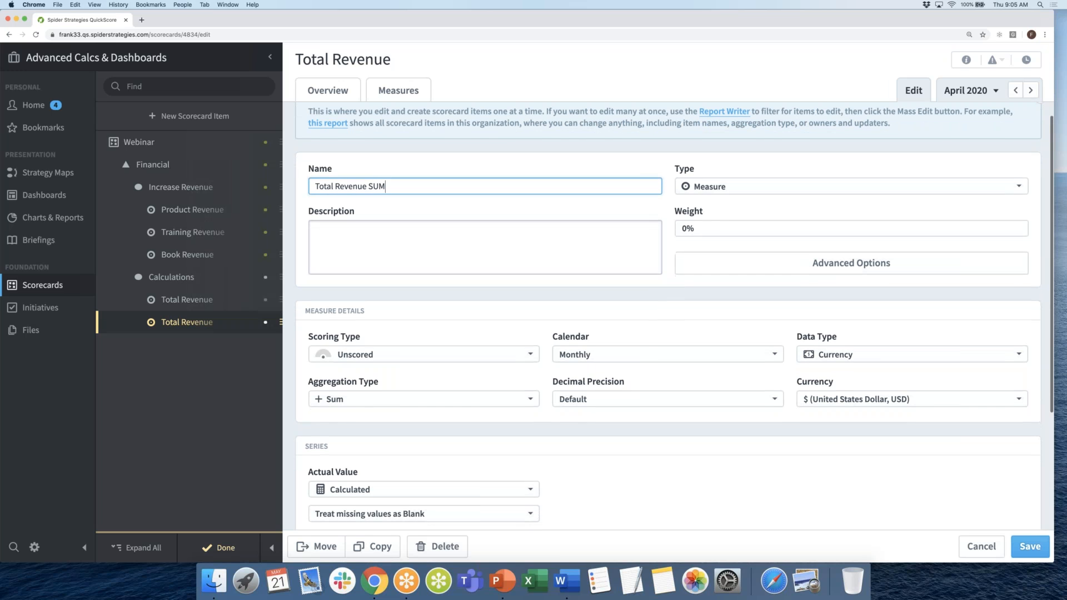
pyautogui.scroll(-1, 392, 216)
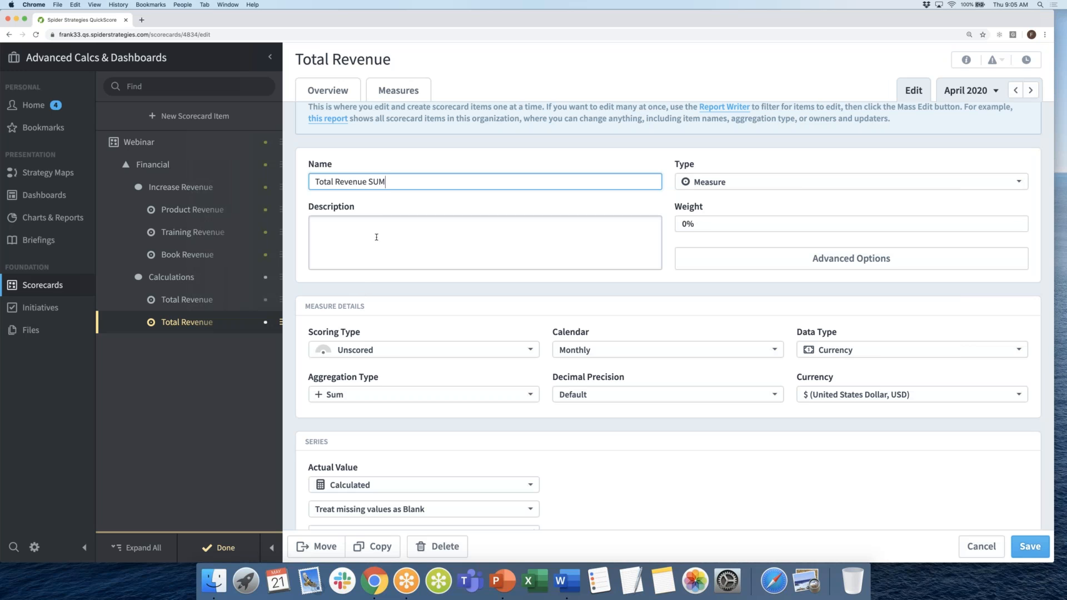
pyautogui.scroll(-1, 376, 238)
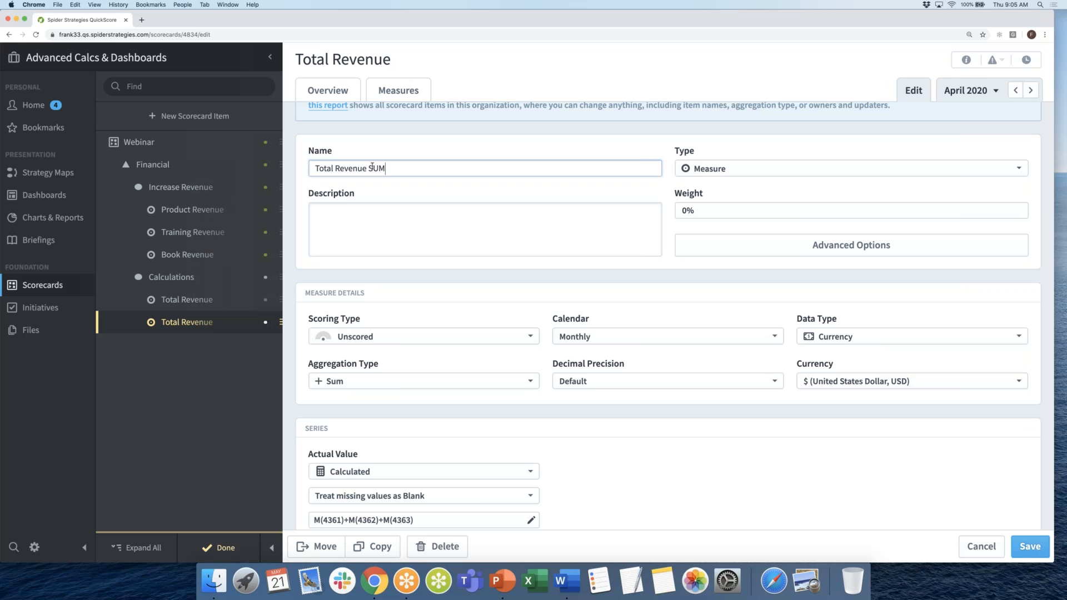
pyautogui.scroll(-2, 400, 334)
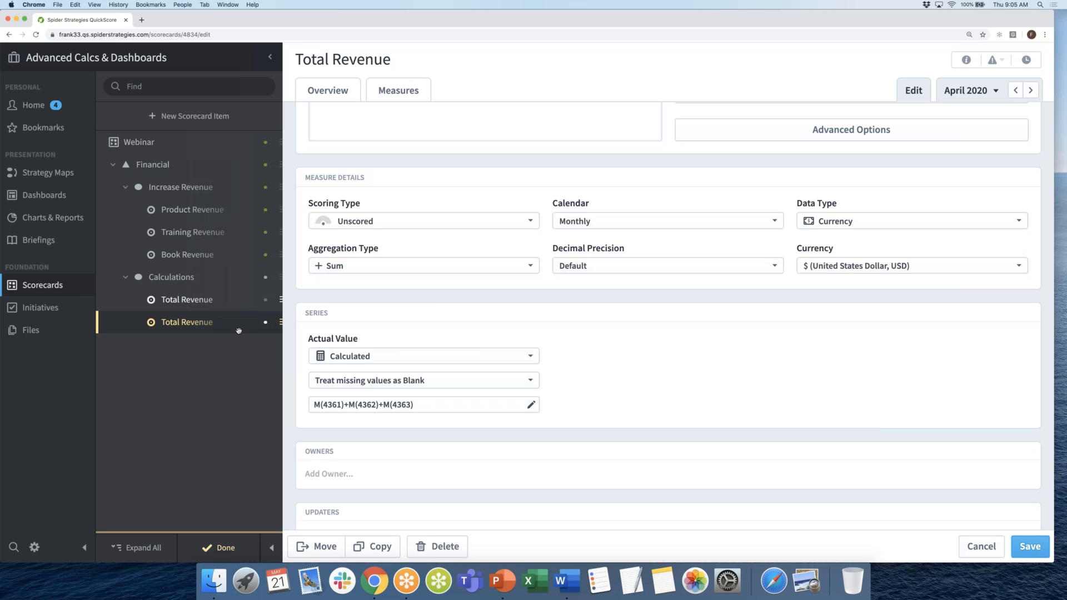
pyautogui.click(357, 409)
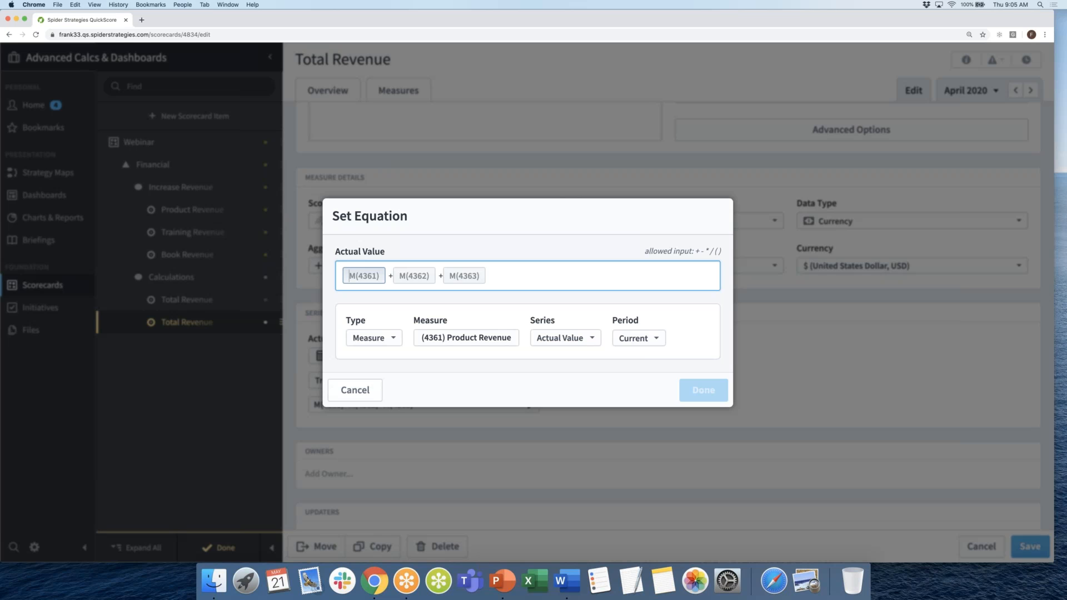
pyautogui.write('sum(')
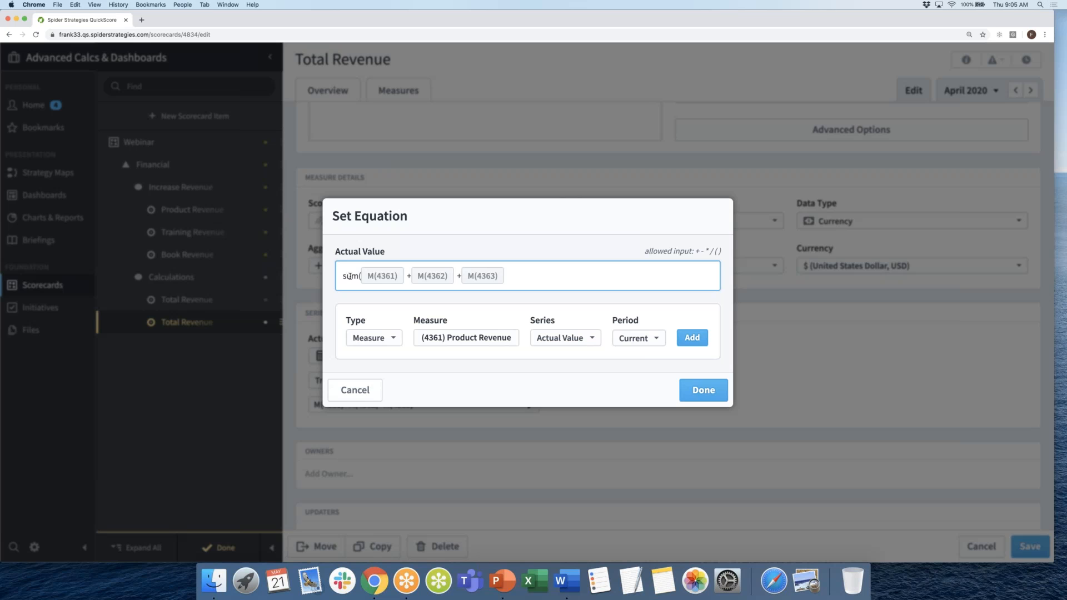
# - Look through the functions offered for the equation, including the list of other functions
pyautogui.doubleClick(349, 276)
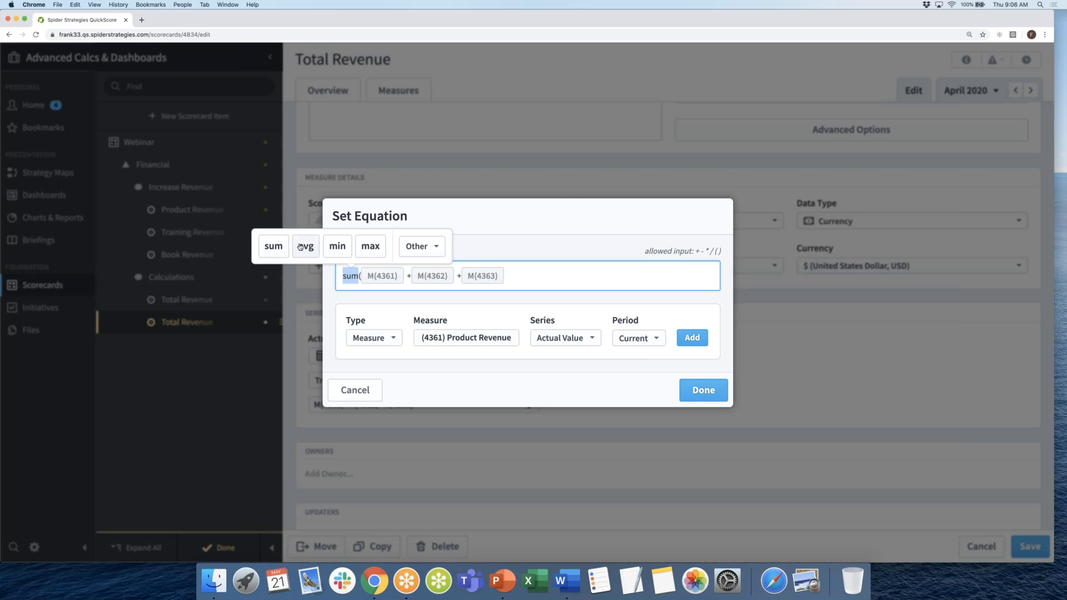
pyautogui.click(437, 250)
pyautogui.scroll(-8, 432, 300)
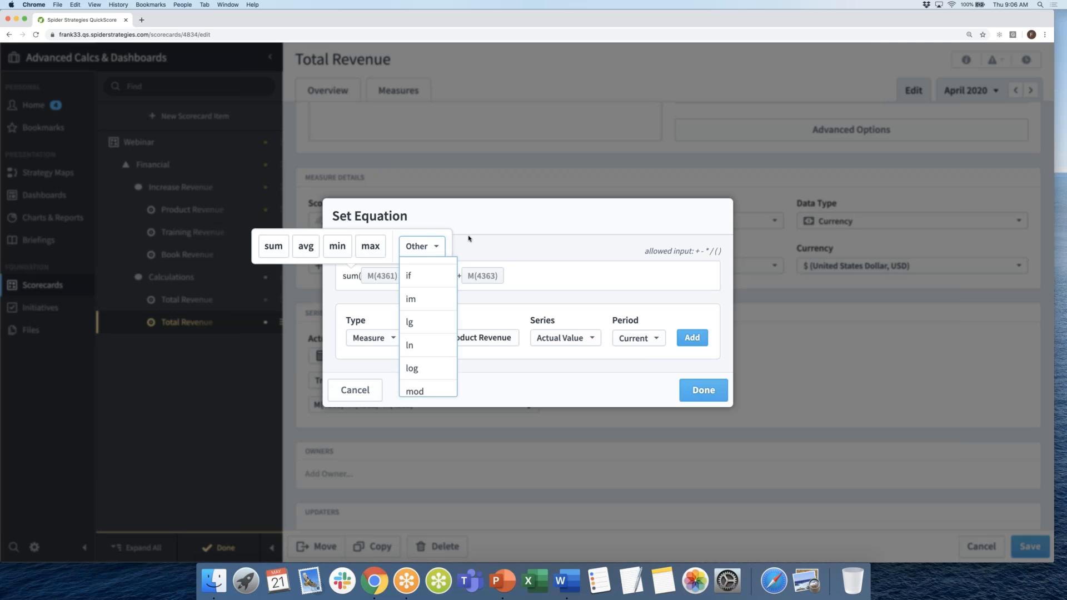
pyautogui.click(513, 248)
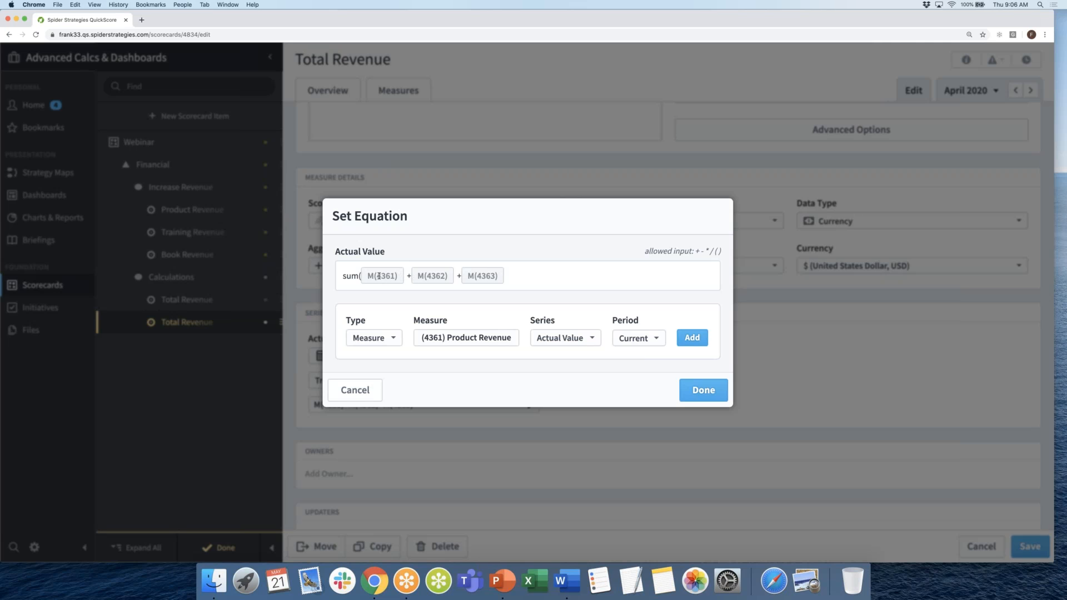
# - Replace both plus signs in the equation with commas, close it with ")" after M(4363), and accept the equation
pyautogui.click(440, 275)
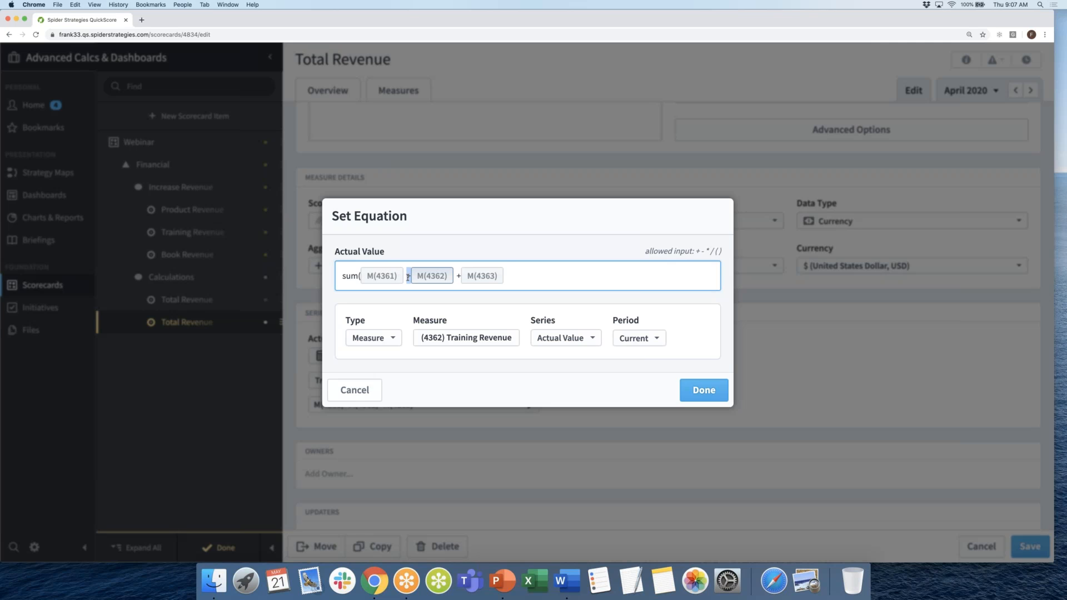
pyautogui.click(409, 276)
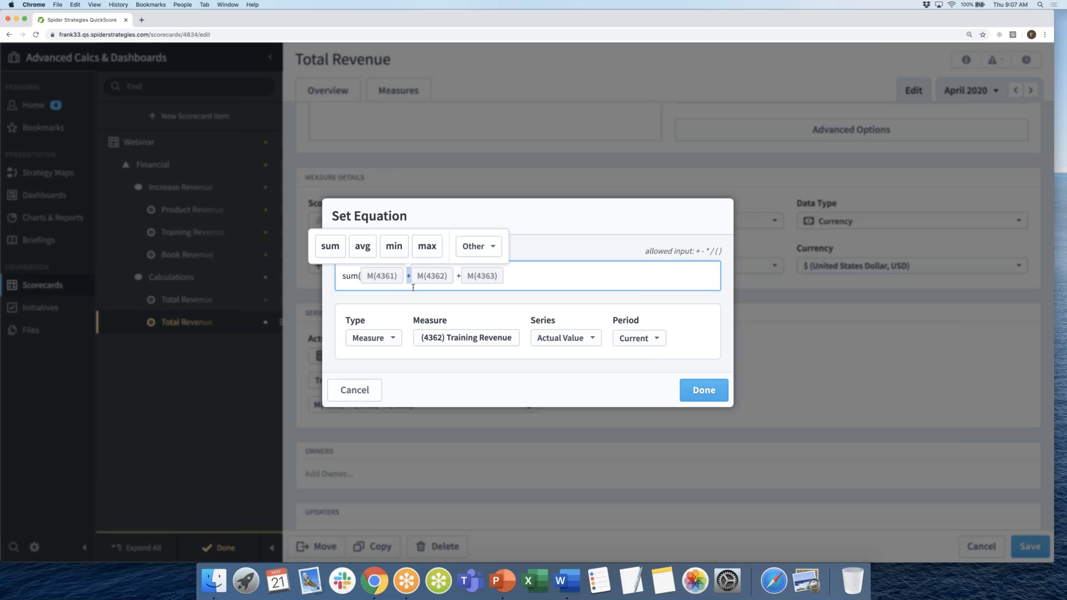
pyautogui.write(',')
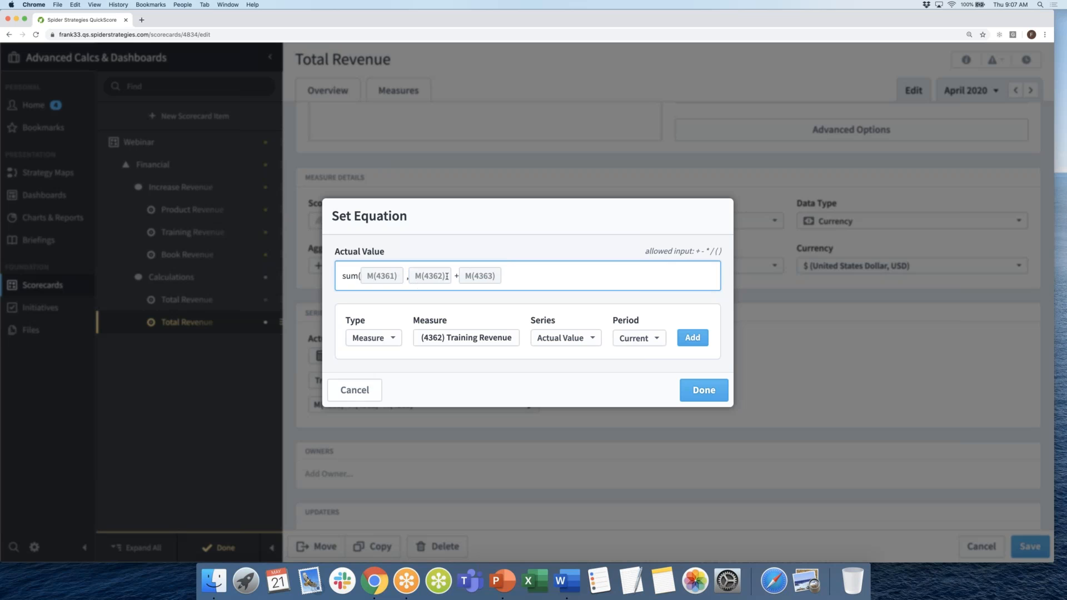
pyautogui.click(457, 276)
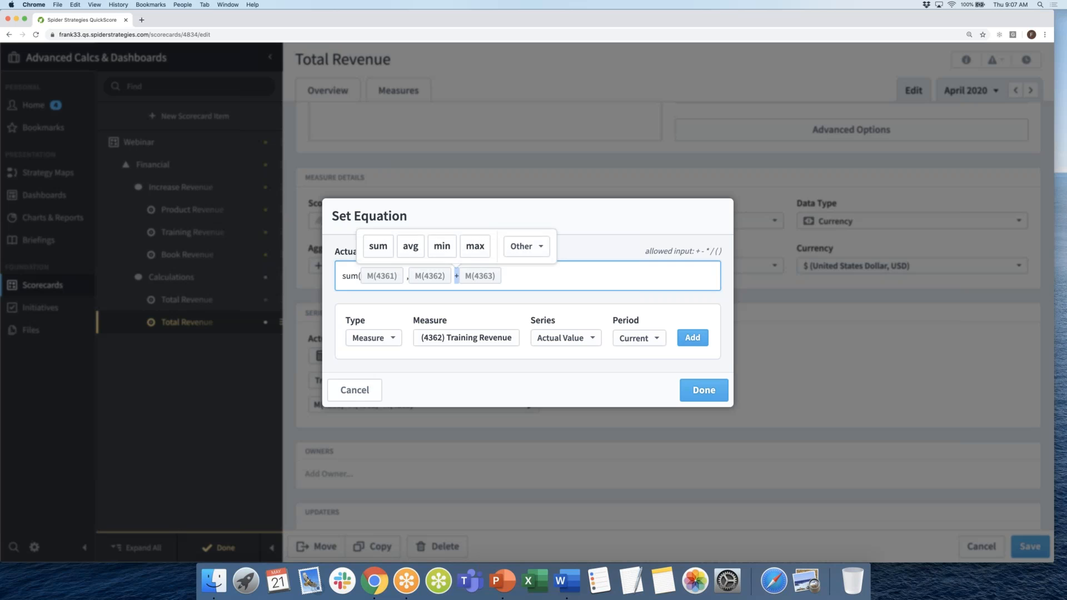
pyautogui.write(',')
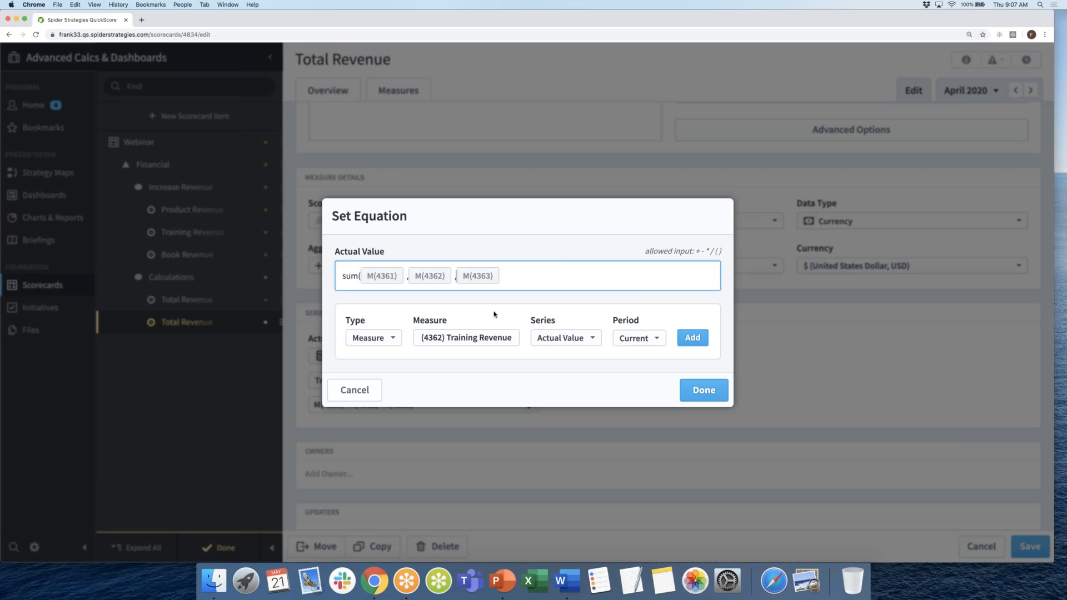
pyautogui.click(517, 276)
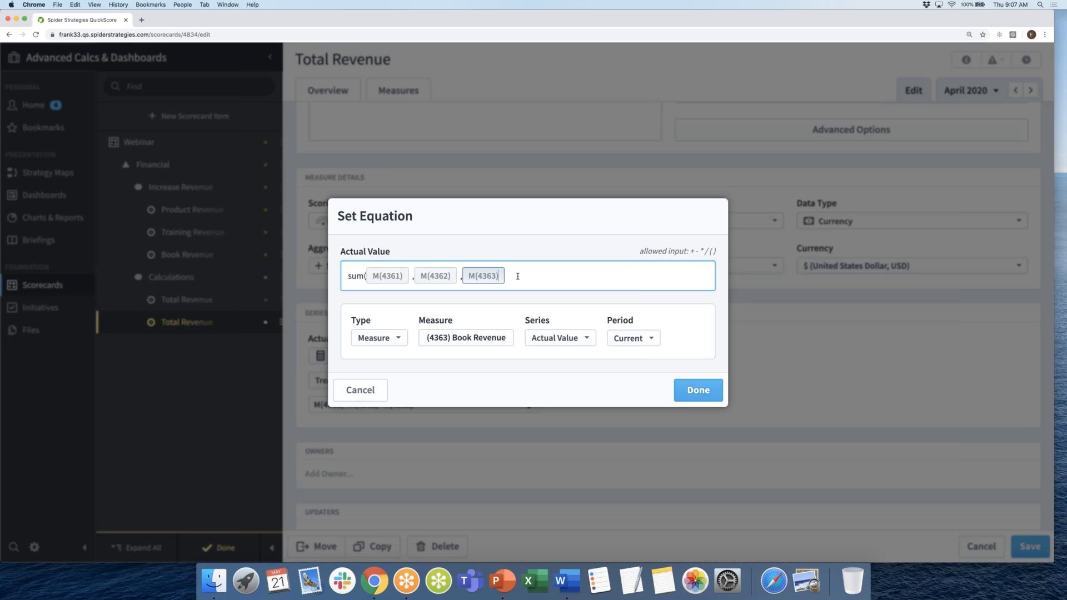
pyautogui.write(')')
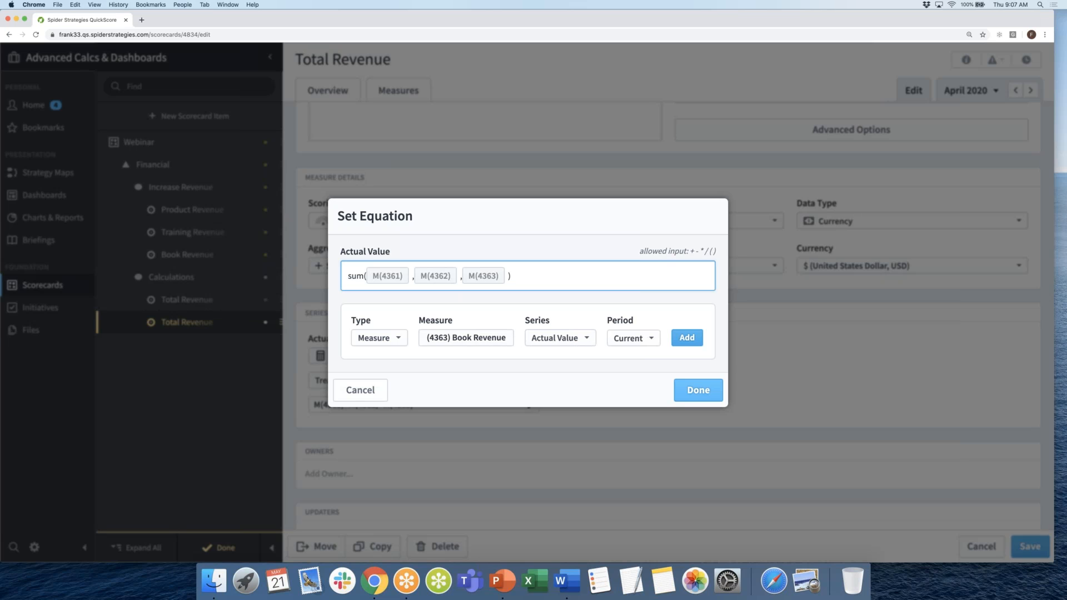
pyautogui.click(689, 389)
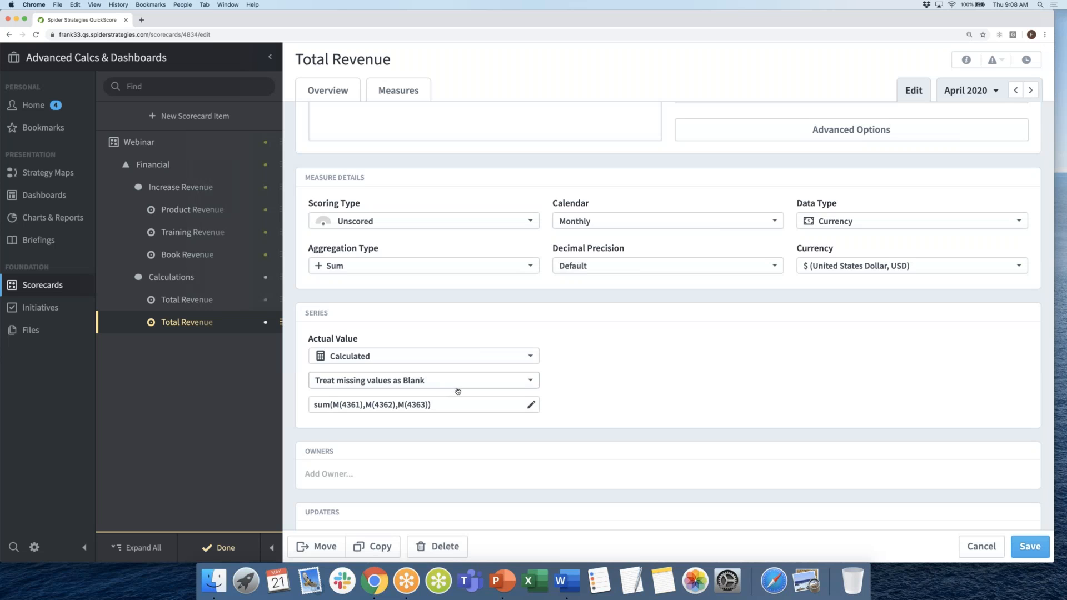
# - Save the Total Revenue SUM measure, check its stored equation, and finish editing the scorecard
pyautogui.scroll(-2, 459, 383)
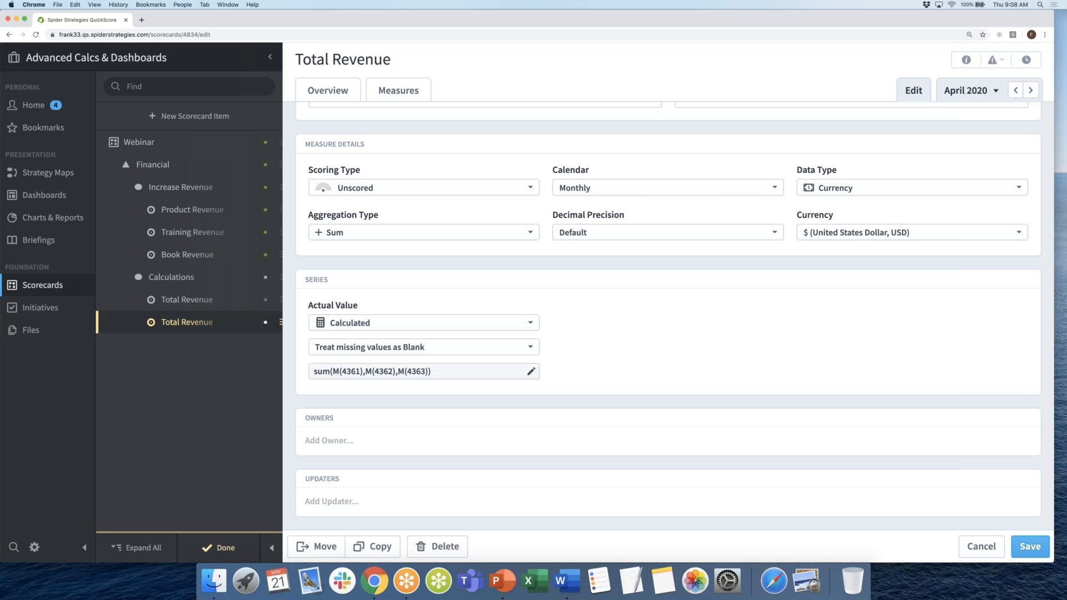
pyautogui.click(1027, 546)
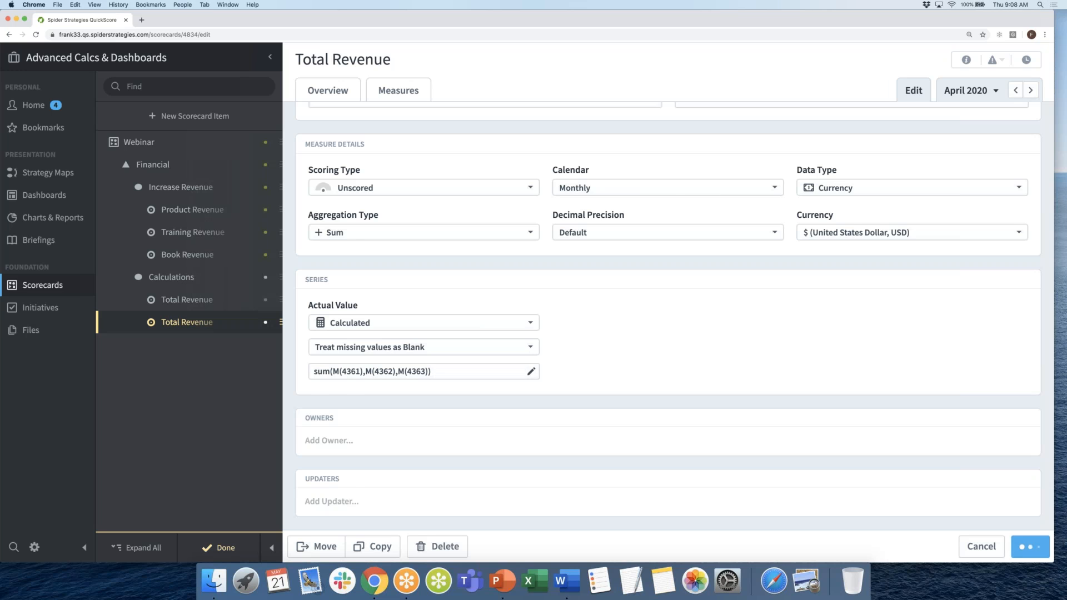
pyautogui.moveTo(287, 330); pyautogui.dragTo(291, 329)
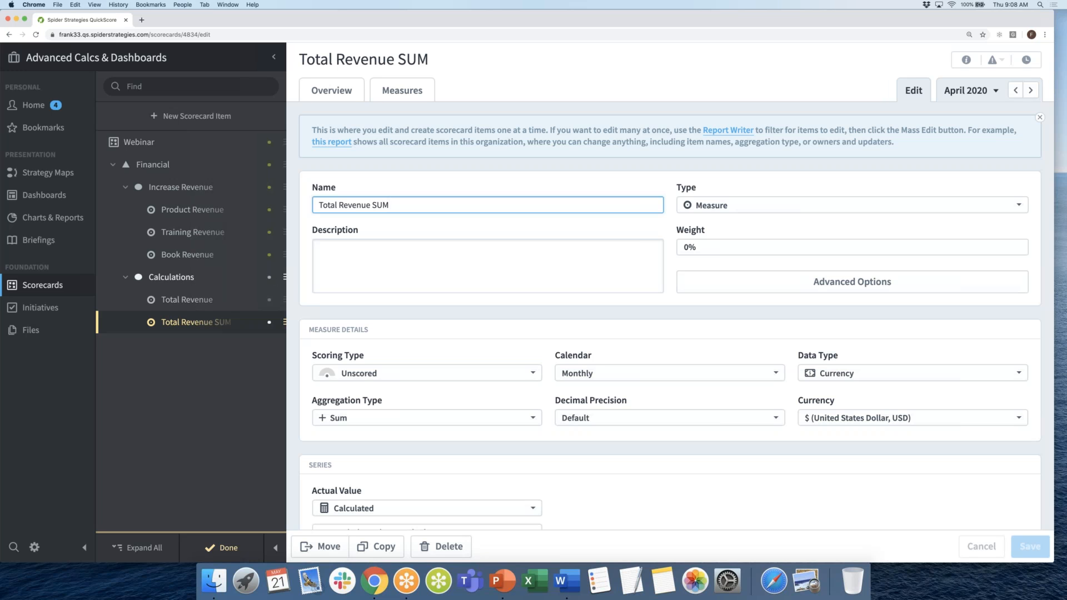
pyautogui.scroll(-2, 393, 256)
pyautogui.scroll(-4, 350, 352)
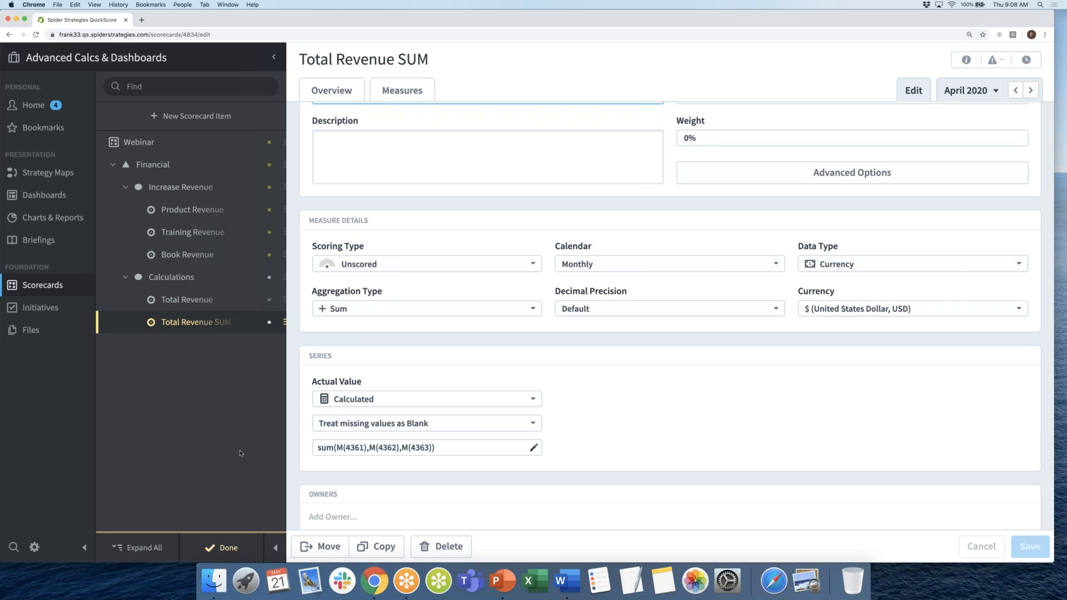
pyautogui.click(228, 549)
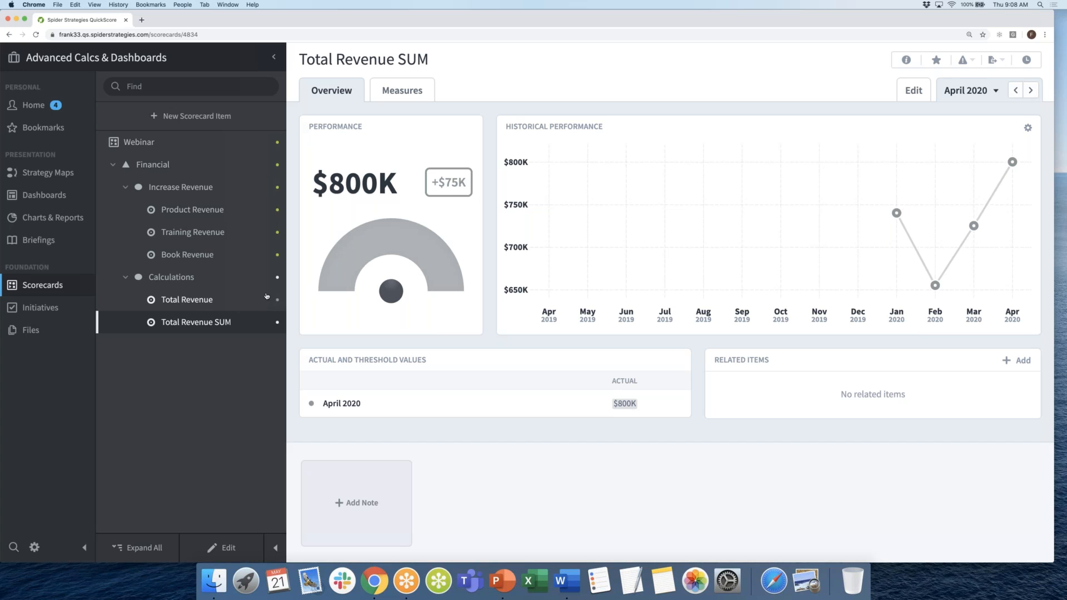
# - Compare the April 2020 values of Total Revenue and Total Revenue SUM, and inspect the data used in the SUM calculation
pyautogui.click(195, 301)
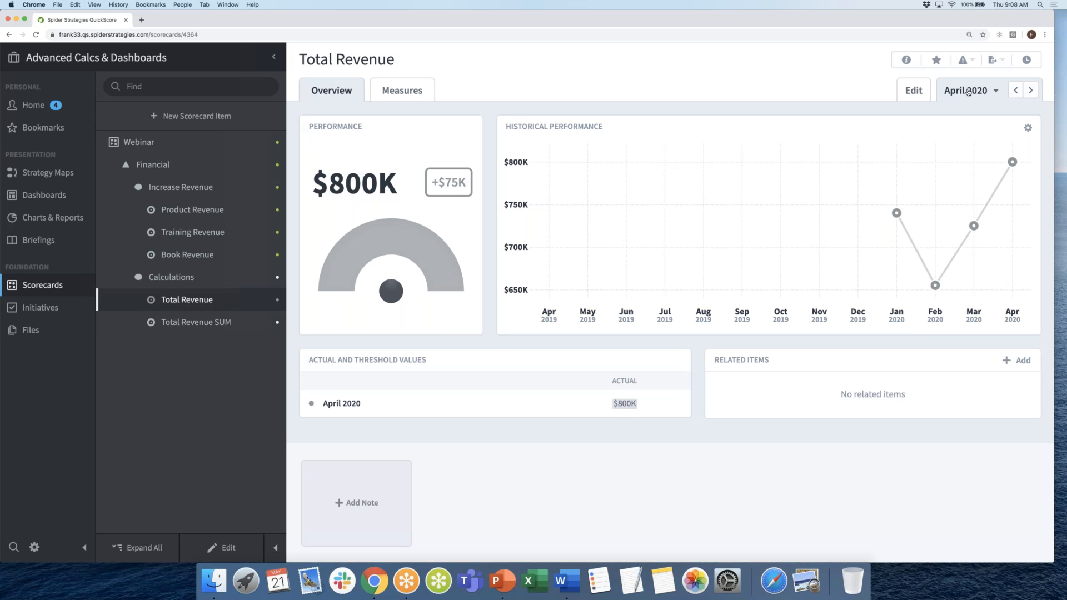
pyautogui.moveTo(365, 184)
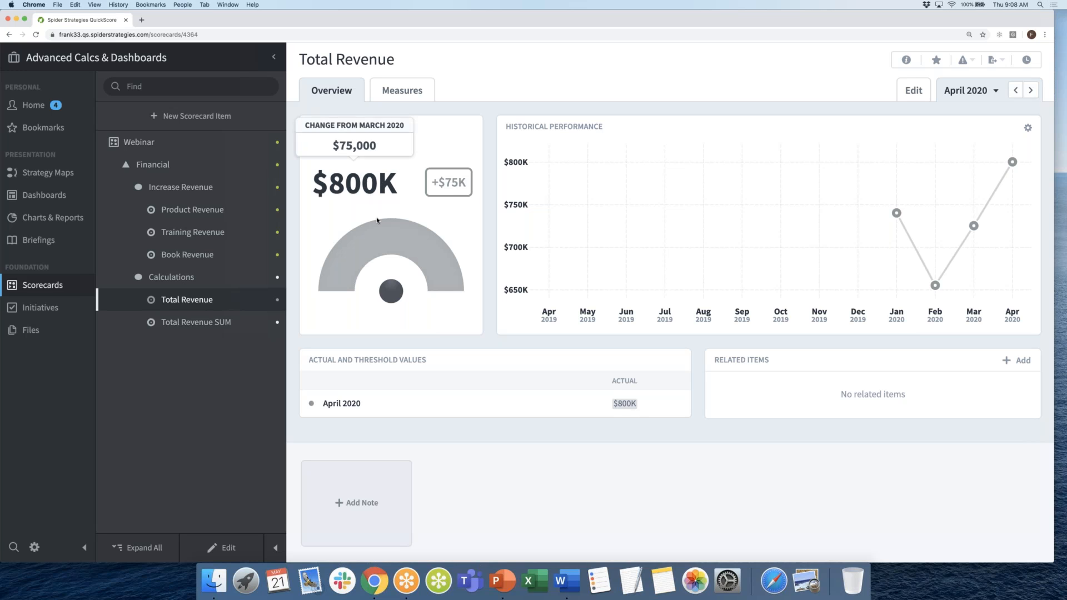
pyautogui.click(212, 324)
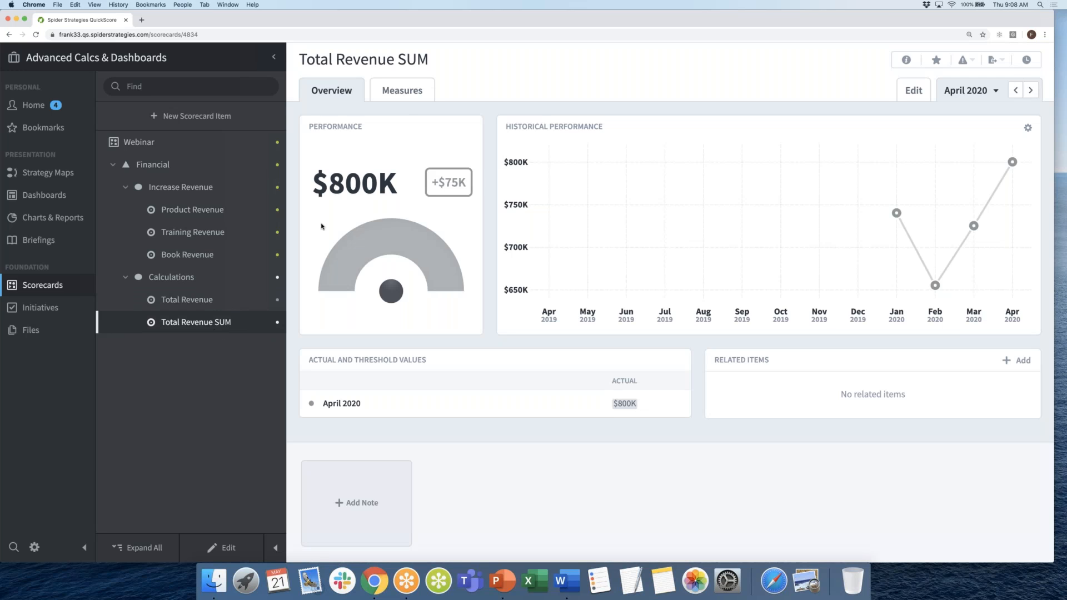
pyautogui.moveTo(356, 186)
pyautogui.moveTo(622, 405)
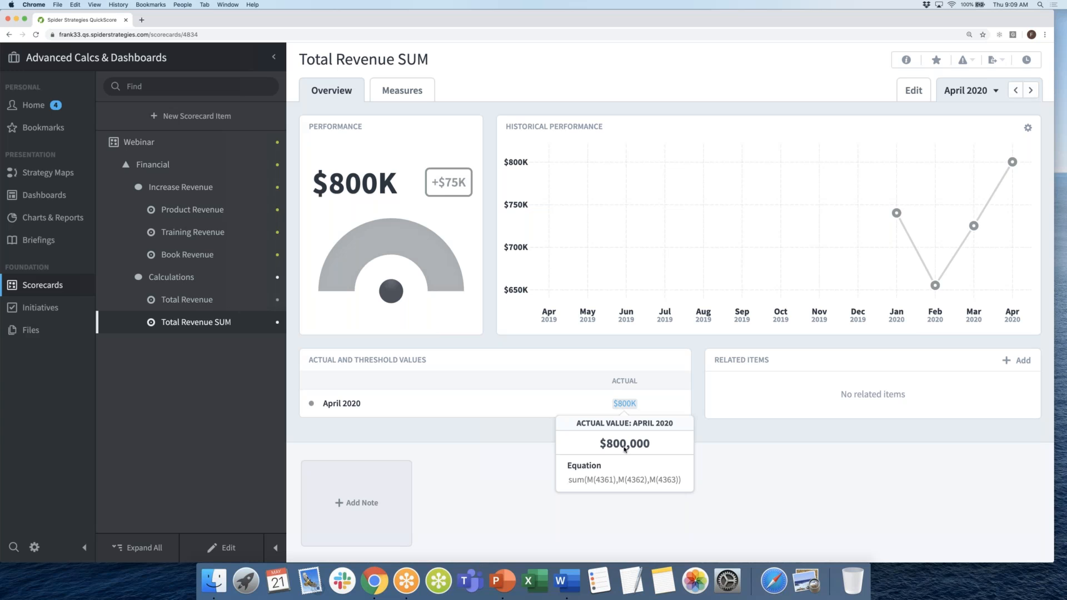
pyautogui.click(624, 404)
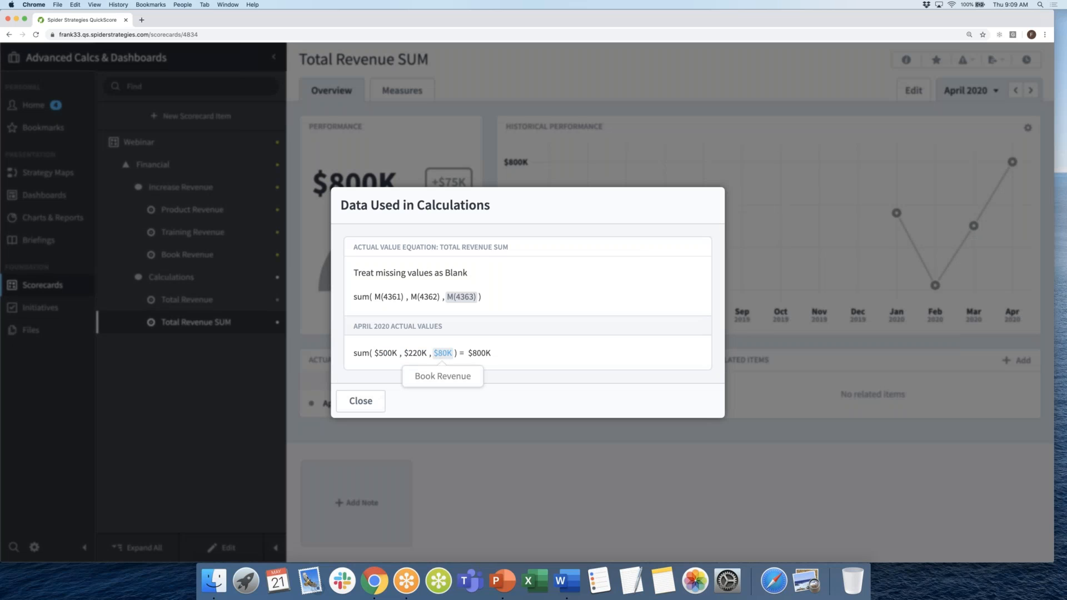
pyautogui.click(360, 401)
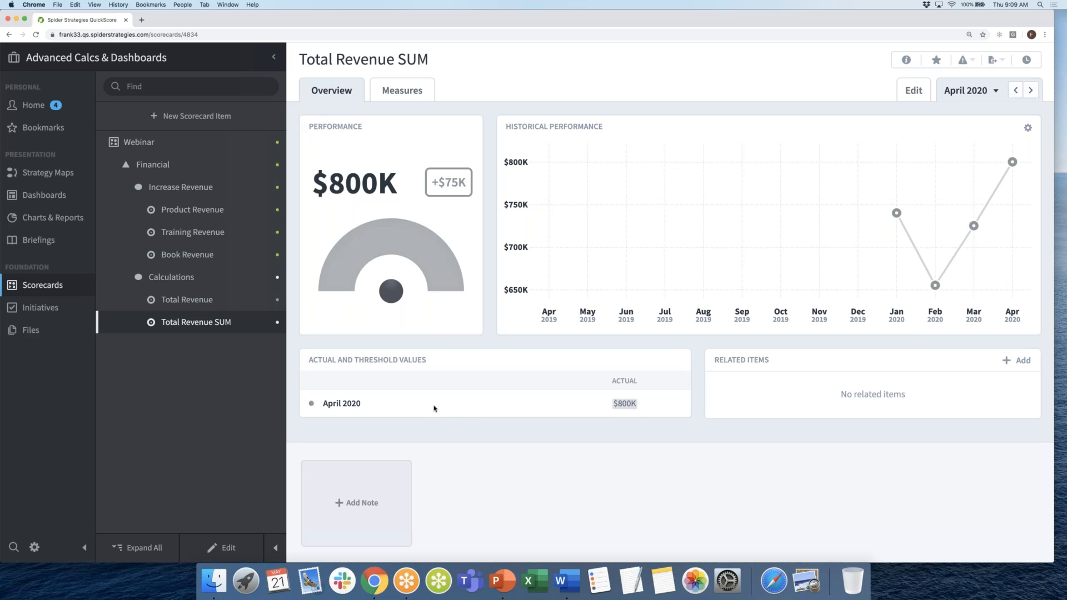
# - View the Product Revenue measure and start a new measure under the Calculations objective named "Product Revenue YTD"
pyautogui.click(214, 211)
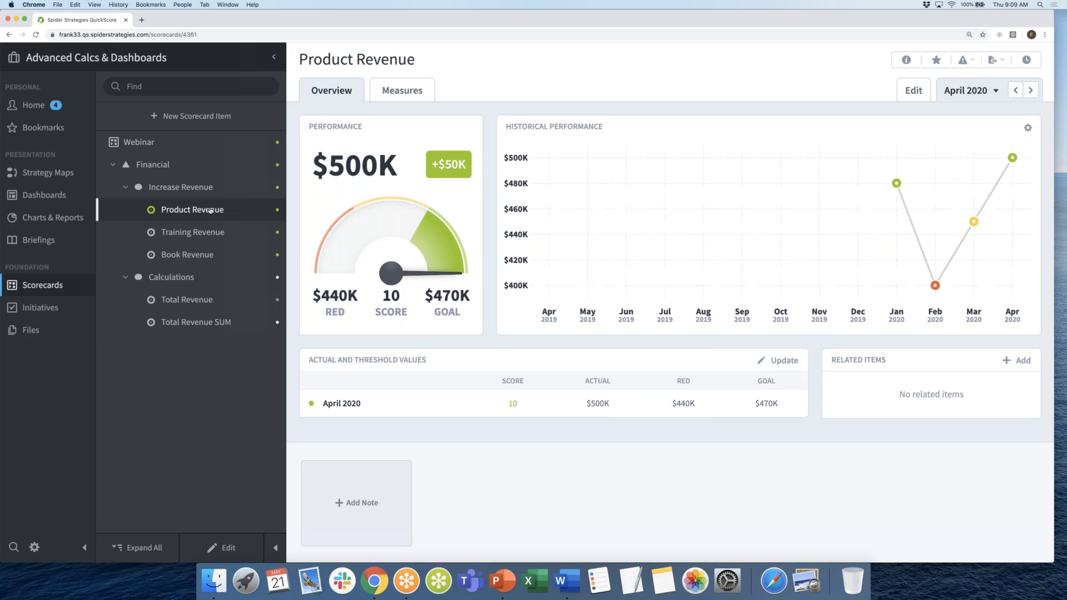
pyautogui.click(185, 279)
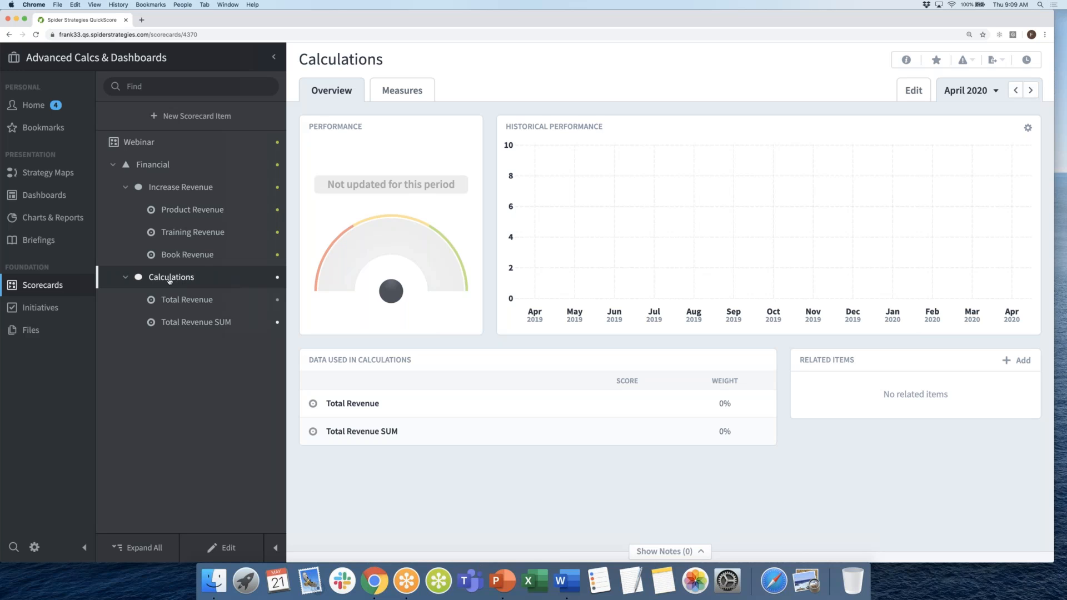
pyautogui.click(197, 118)
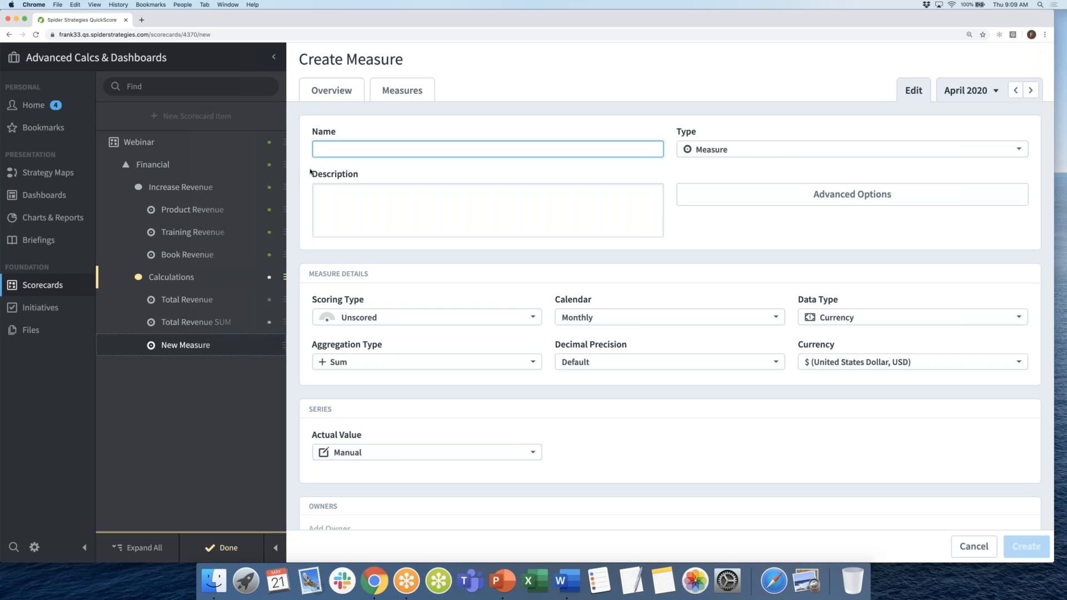
pyautogui.write('Prod')
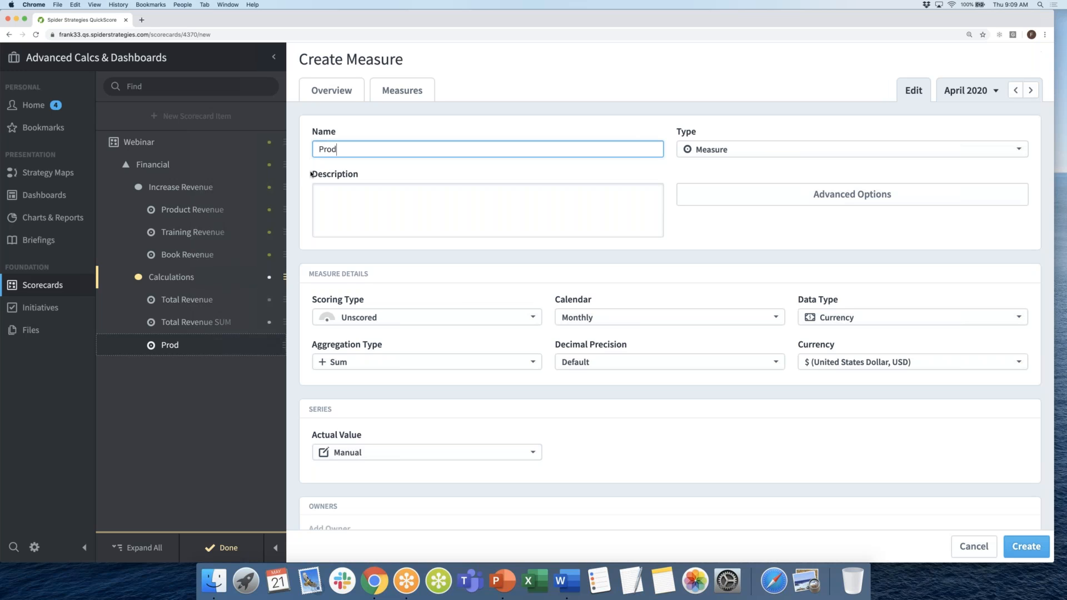
pyautogui.write('uct Revenue YTD')
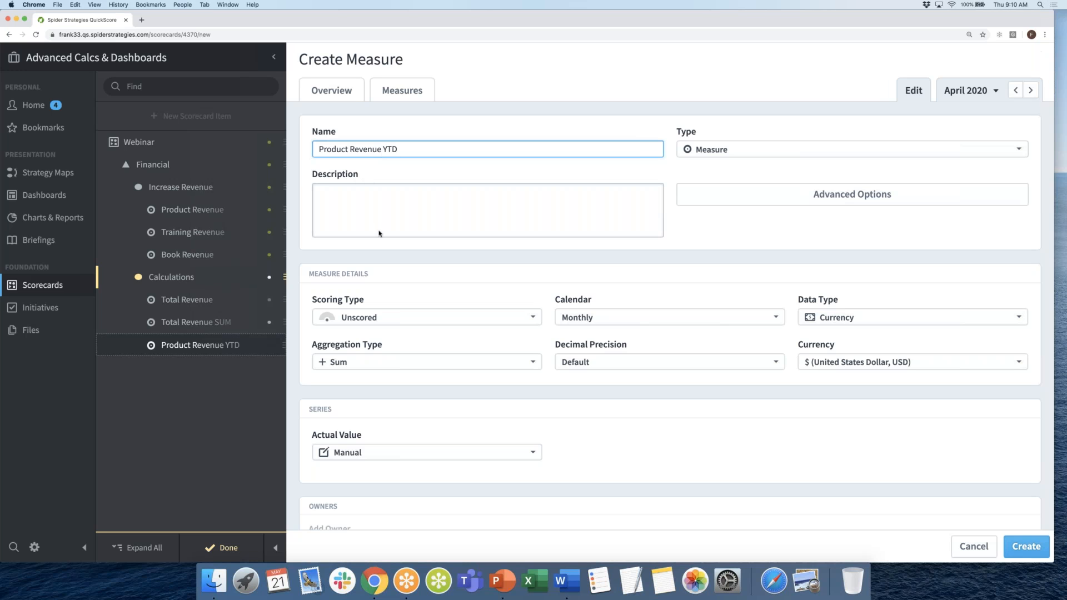
# - Make the new measure's actual value Calculated and set the type in its equation to To Date
pyautogui.scroll(-3, 382, 239)
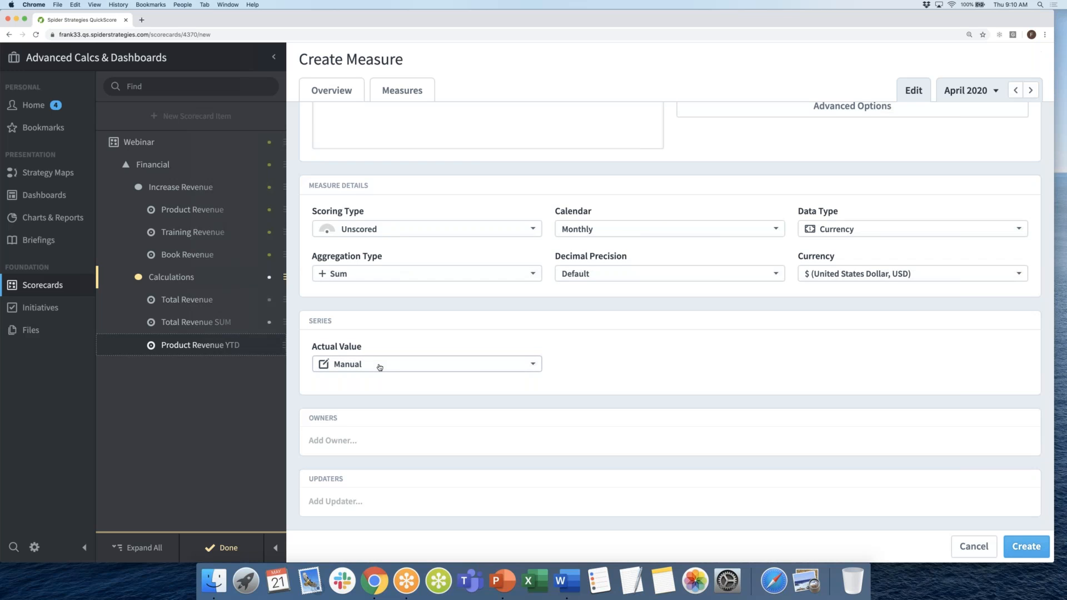
pyautogui.click(379, 367)
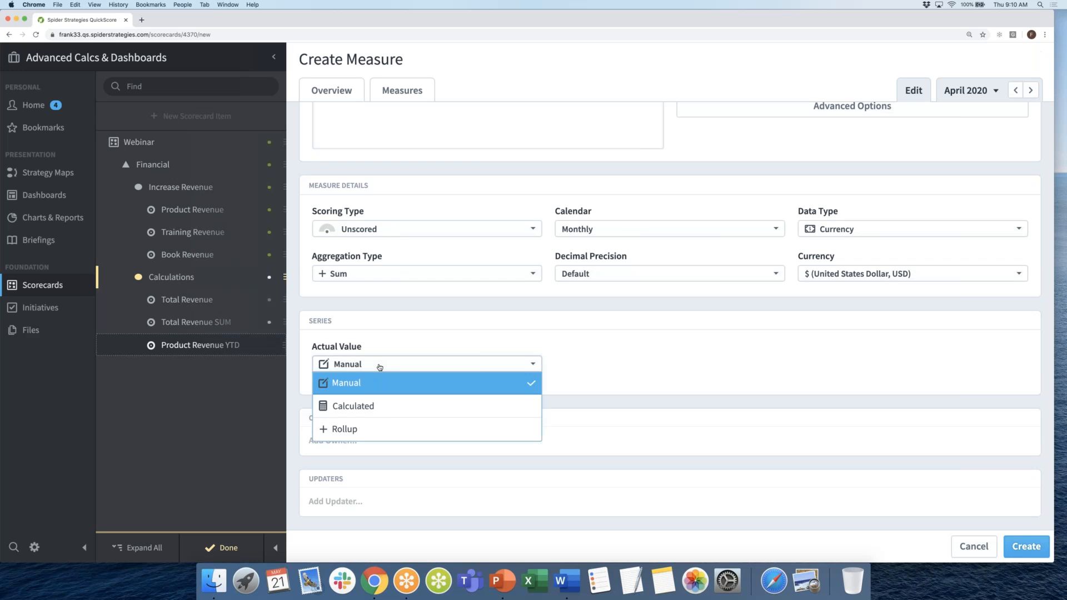
pyautogui.click(374, 406)
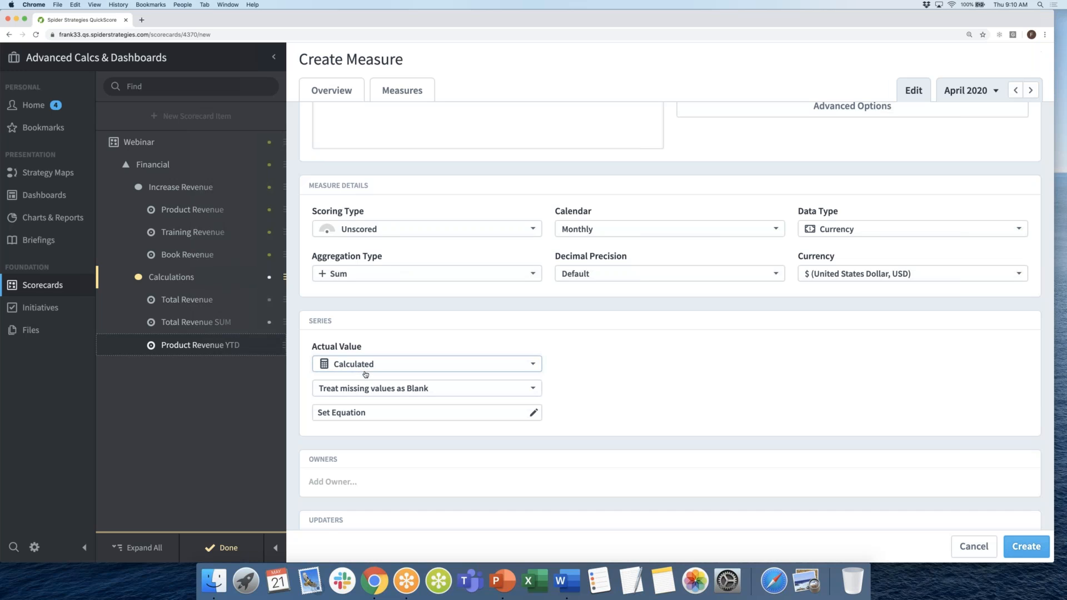
pyautogui.click(360, 416)
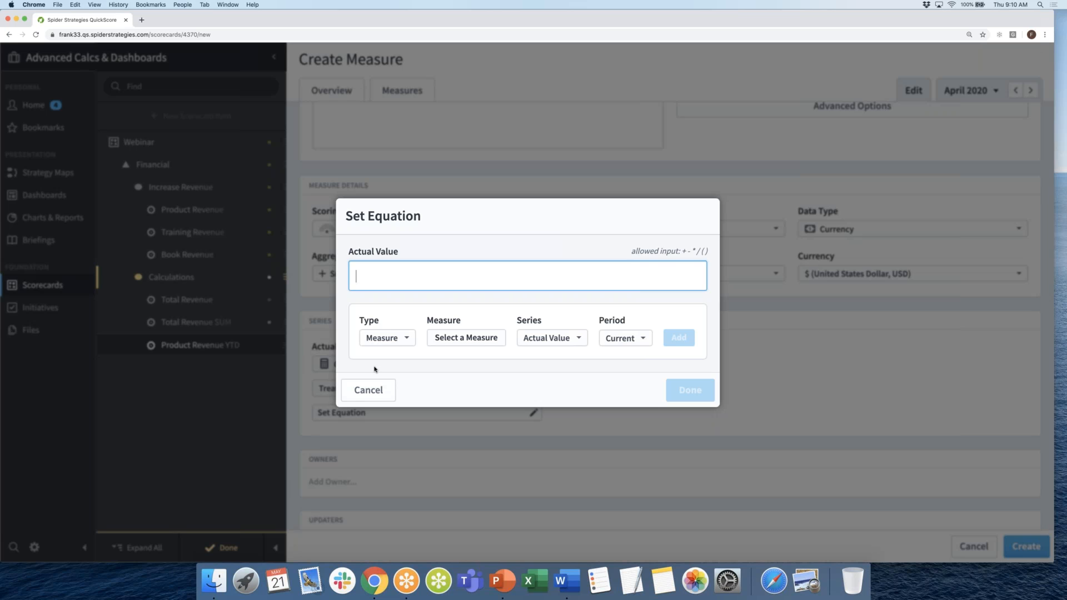
pyautogui.click(408, 342)
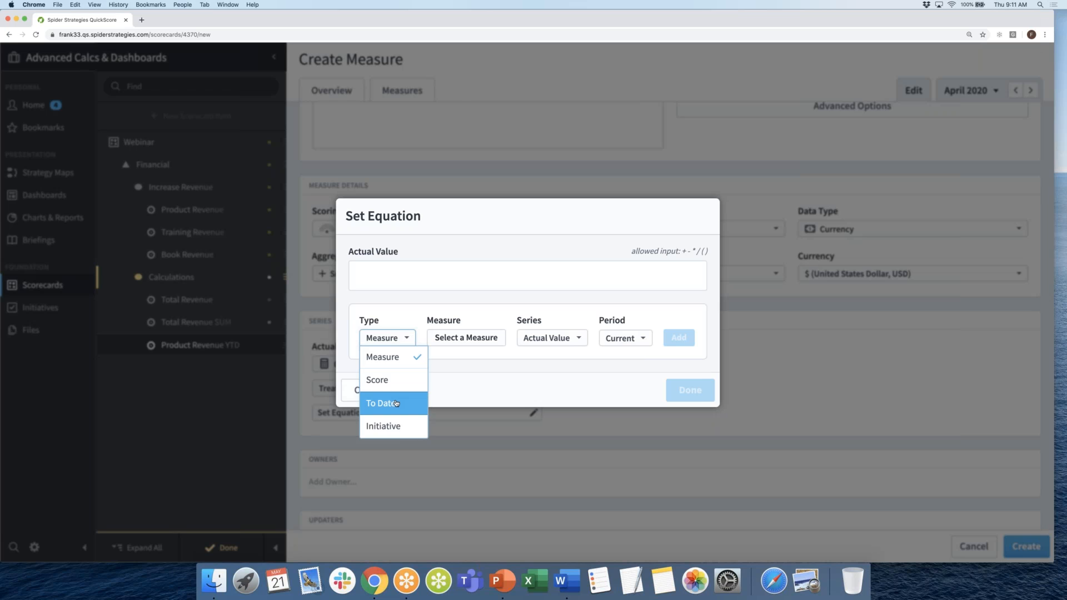
pyautogui.click(396, 403)
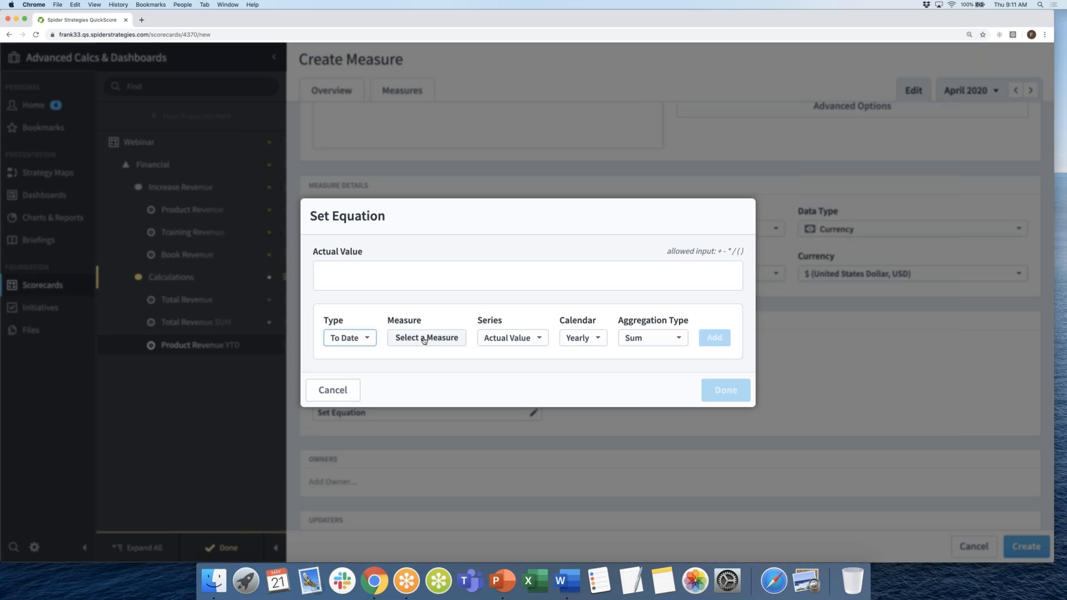
# - Choose Product Revenue under Increase Revenue in Advanced Calcs & Dashboards as the measure for the To Date equation
pyautogui.click(424, 340)
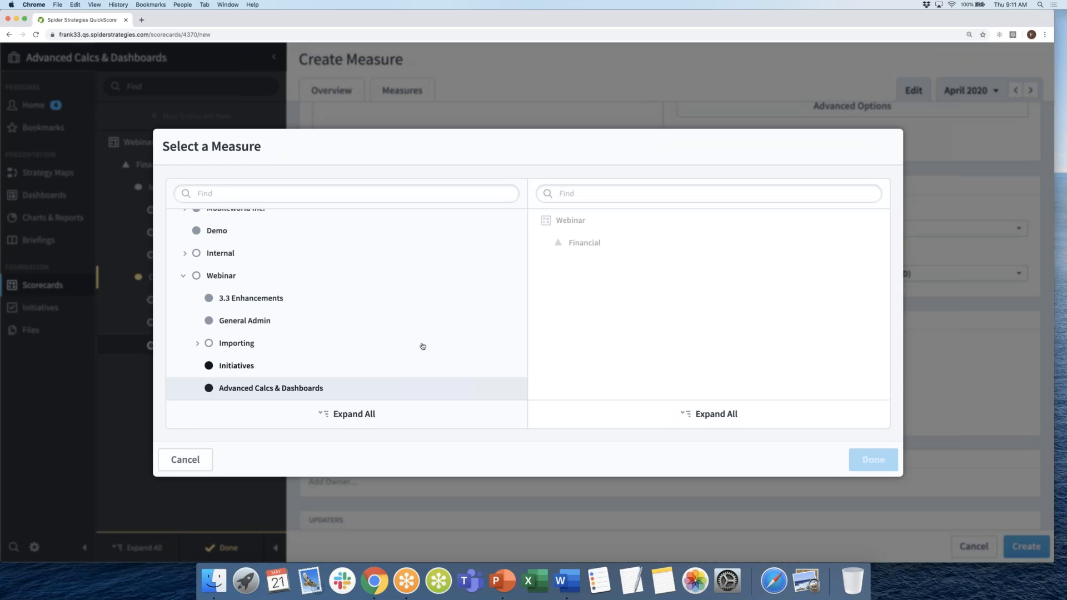
pyautogui.click(272, 388)
pyautogui.click(546, 244)
pyautogui.click(558, 267)
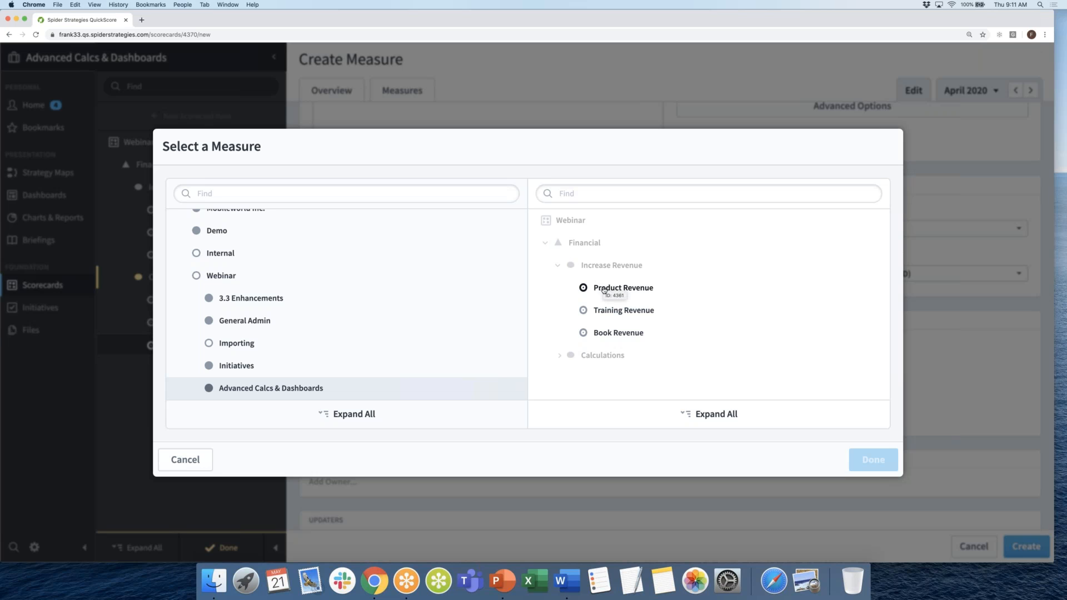
pyautogui.click(604, 290)
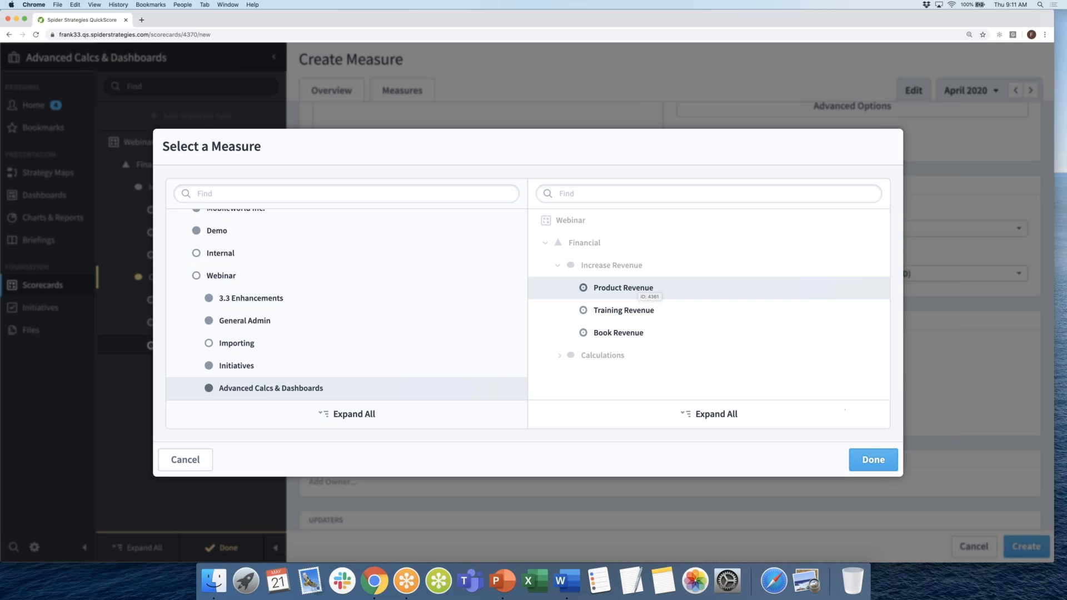
pyautogui.click(869, 463)
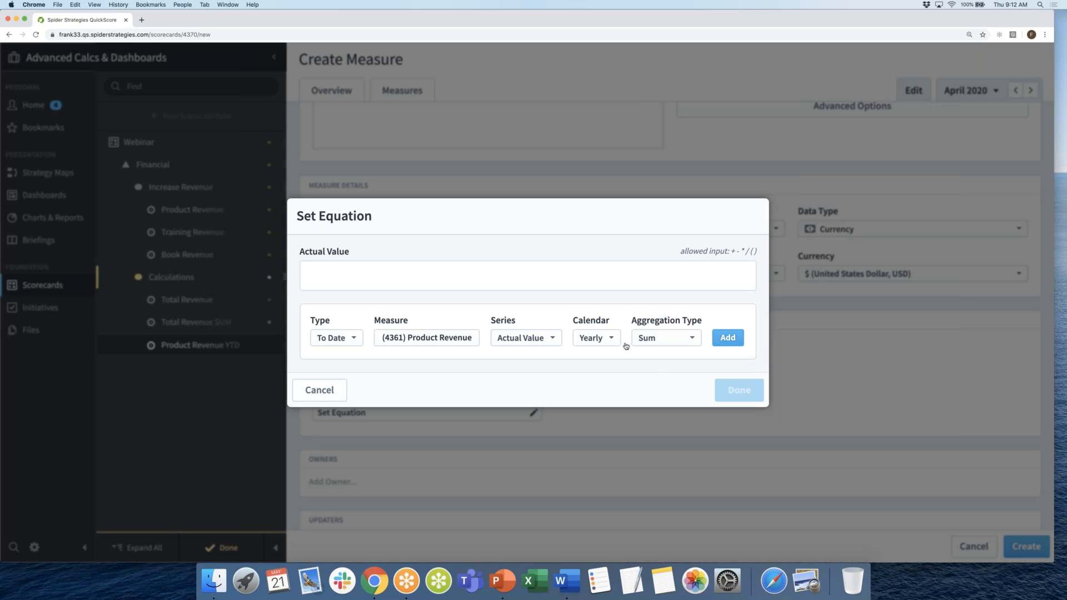
# - Use the Actual Value series, Yearly calendar and Sum aggregation for the To Date term, and add it to the equation
pyautogui.click(552, 342)
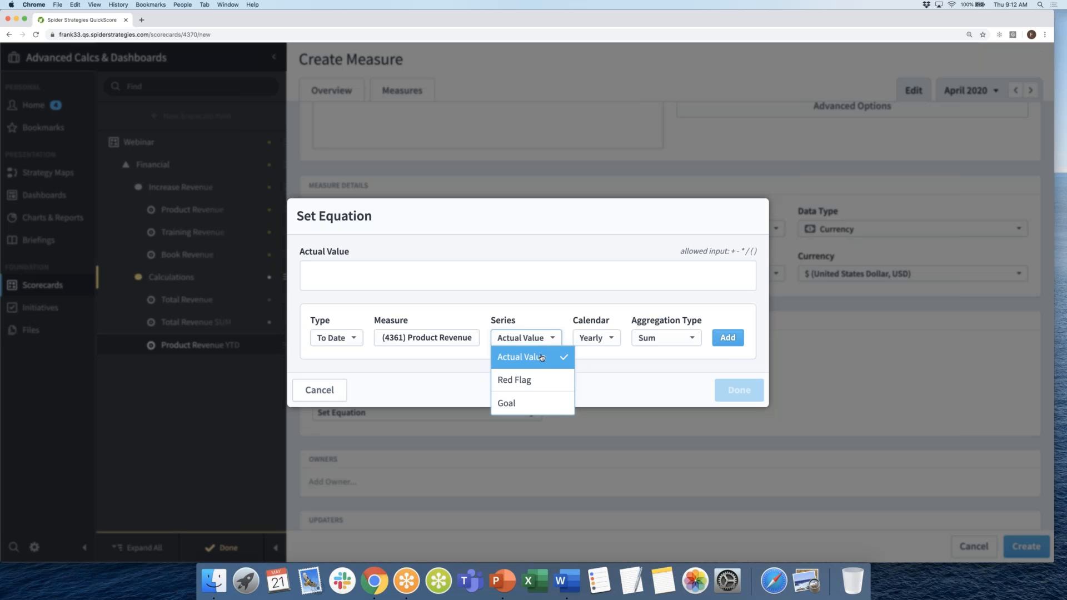
pyautogui.click(542, 360)
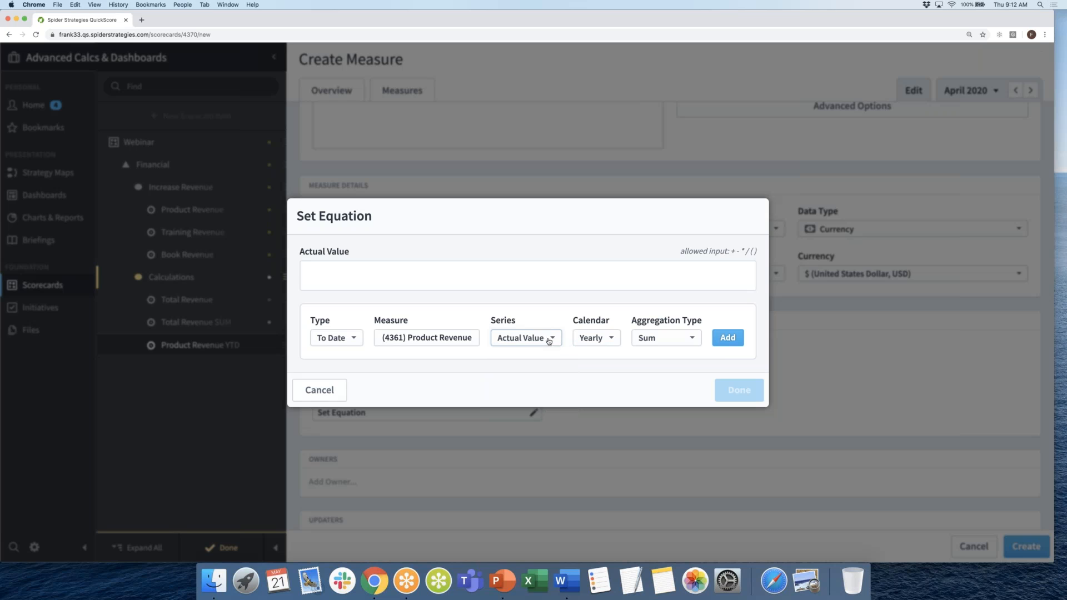
pyautogui.click(605, 340)
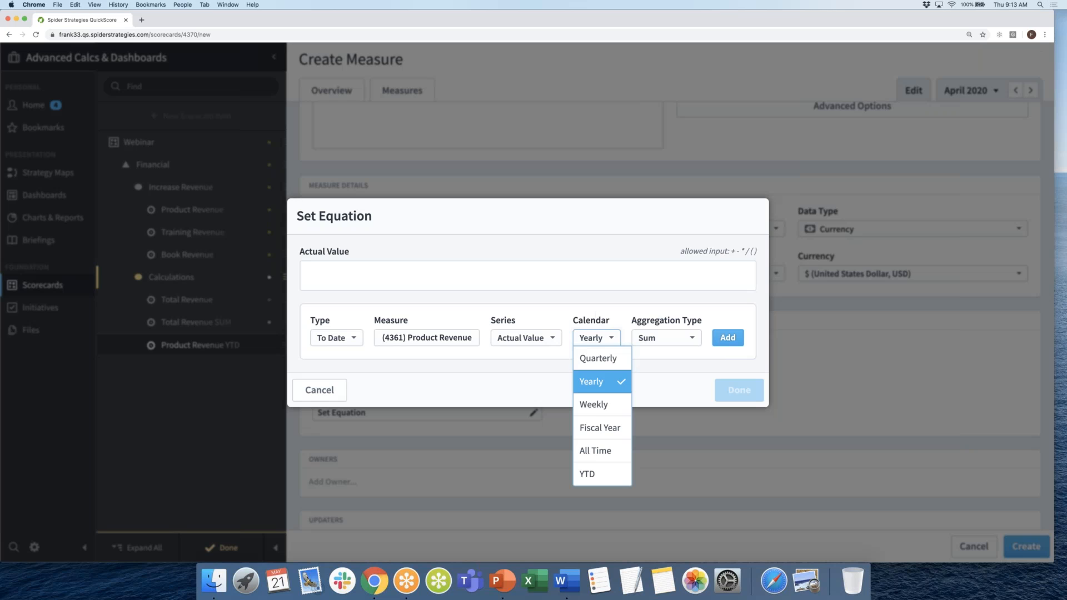
pyautogui.click(596, 315)
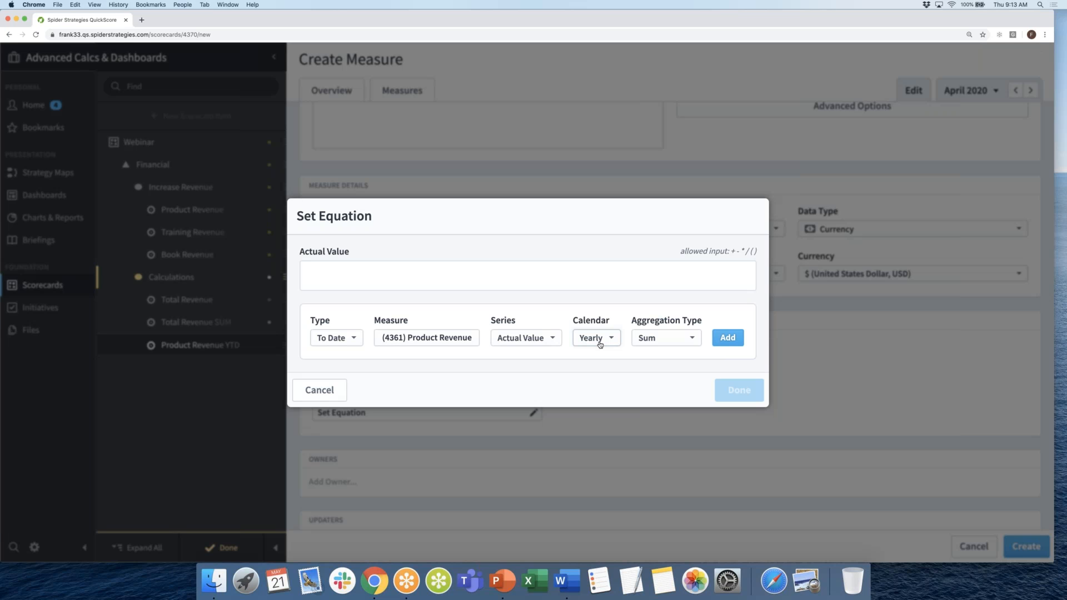
pyautogui.click(671, 343)
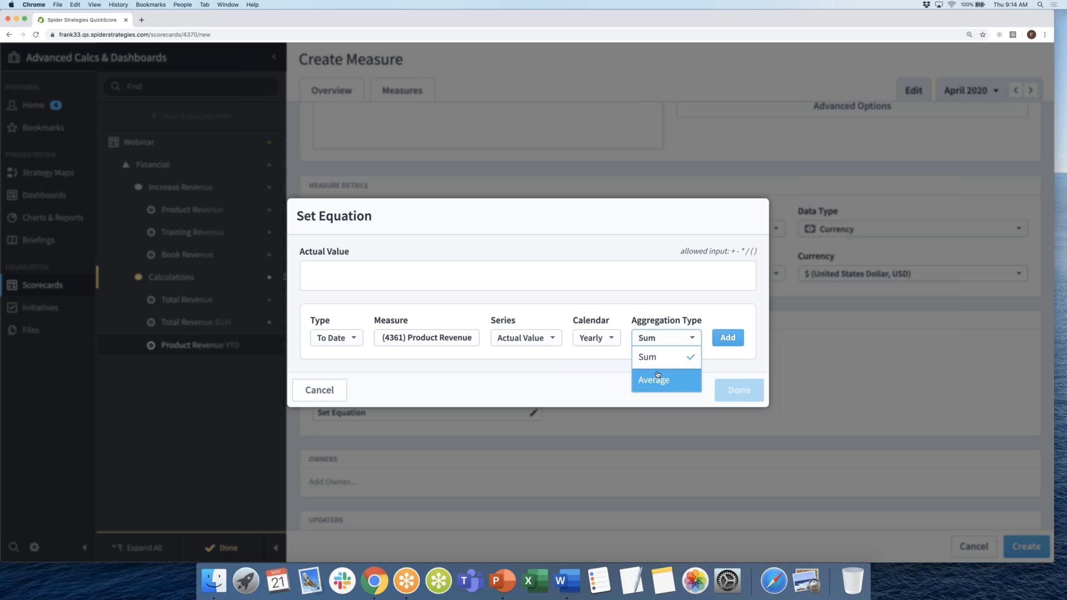
pyautogui.click(660, 358)
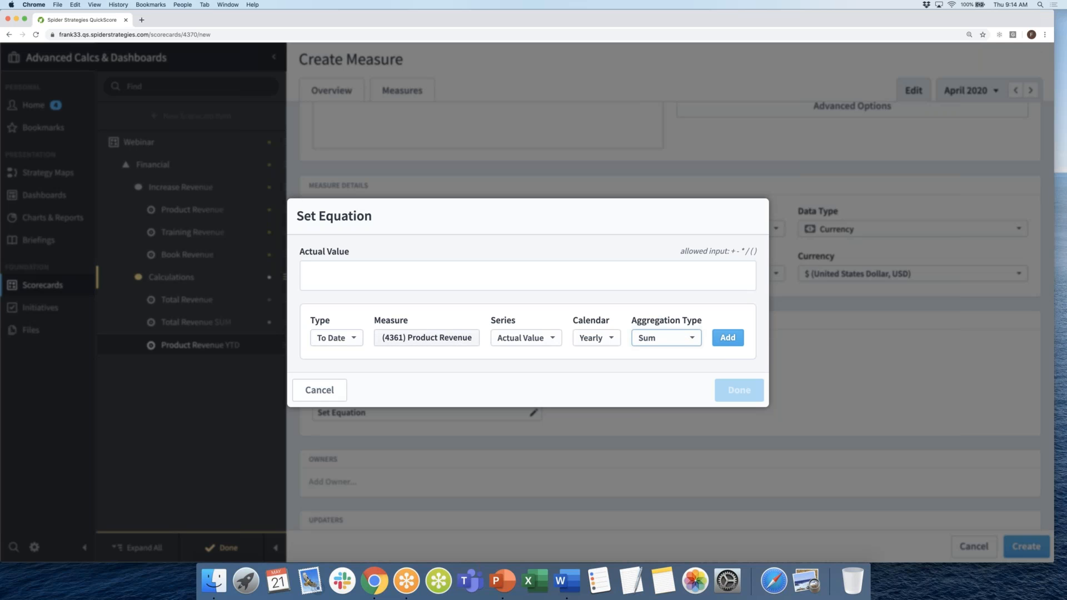
pyautogui.click(732, 339)
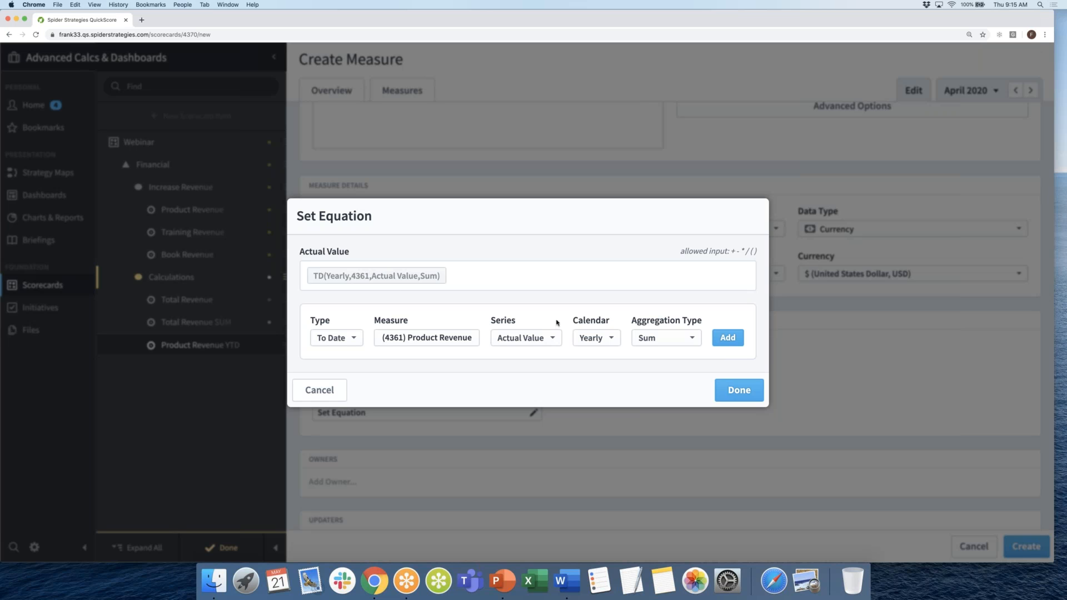
# - Accept the To Date equation and create the Product Revenue YTD measure
pyautogui.click(733, 390)
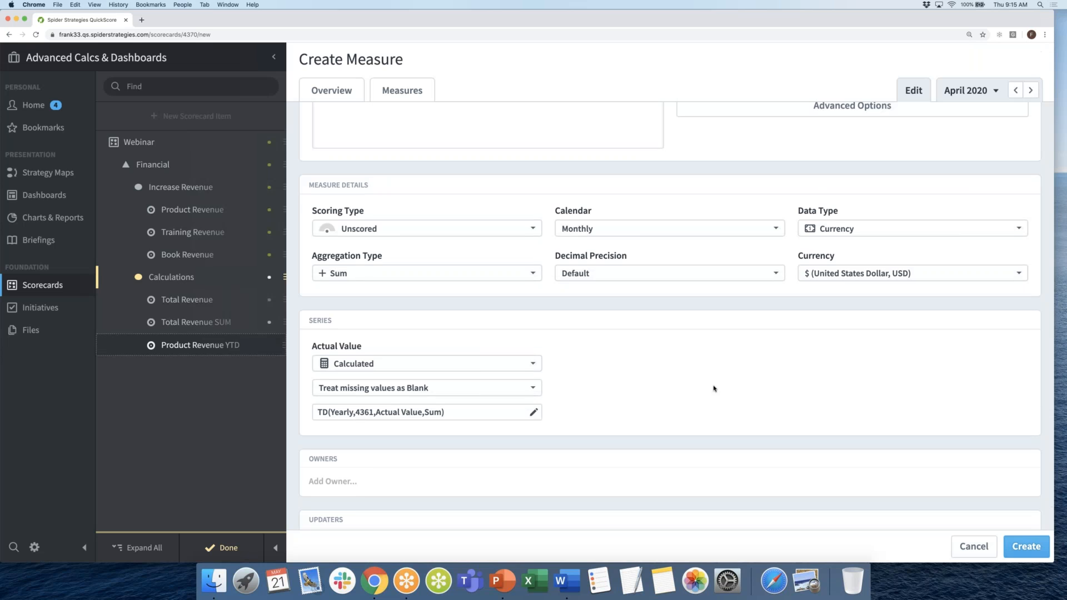
pyautogui.scroll(-1, 713, 389)
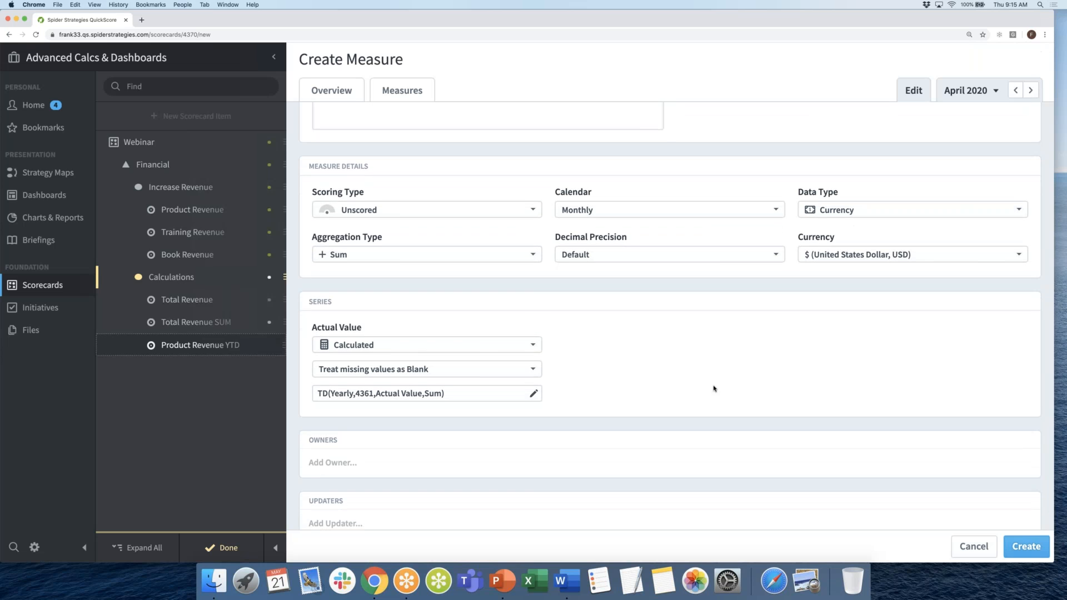
pyautogui.scroll(-2, 713, 388)
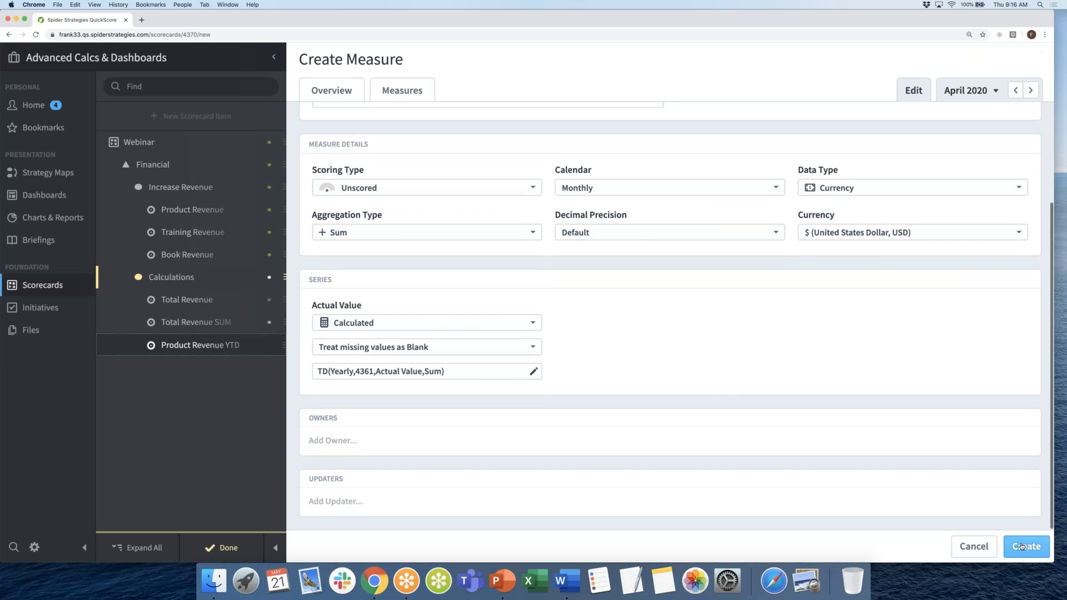
pyautogui.click(1022, 546)
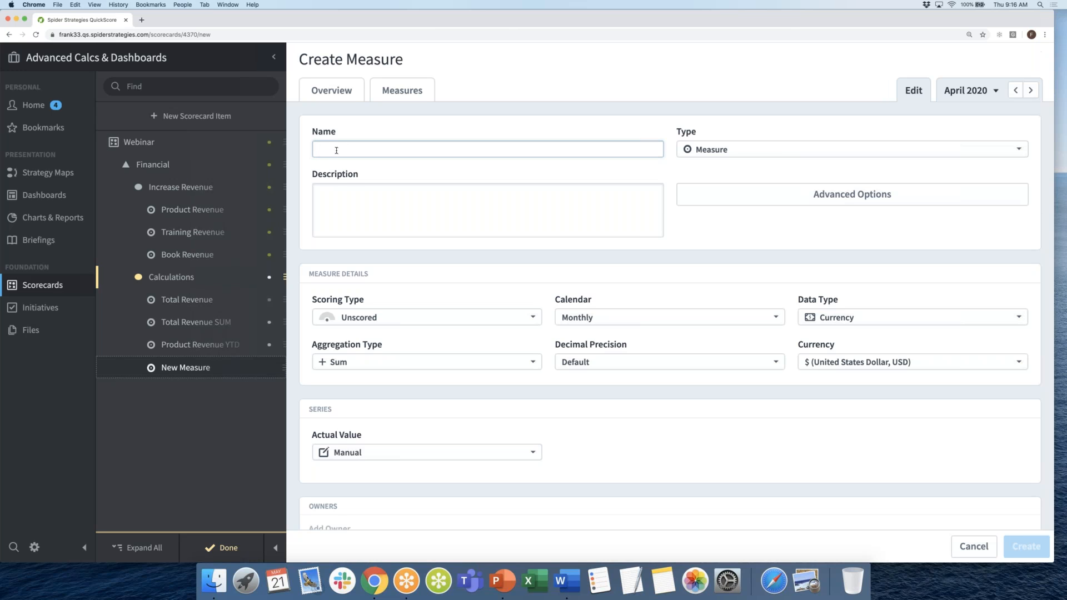
pyautogui.scroll(-1, 337, 149)
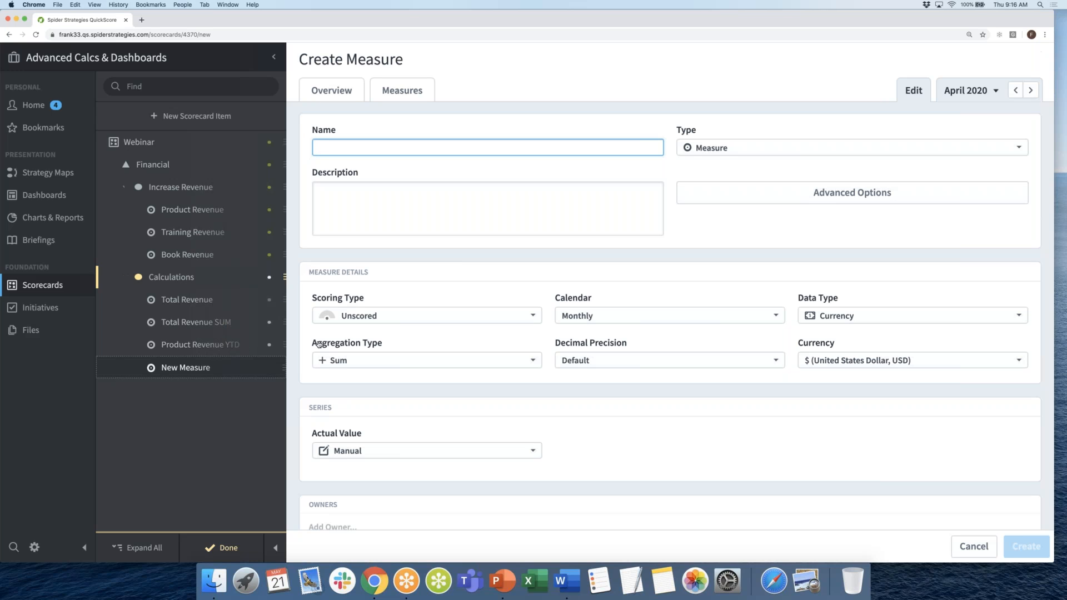
# - Copy the Total Revenue SUM measure into the Calculations objective under Financial
pyautogui.click(202, 324)
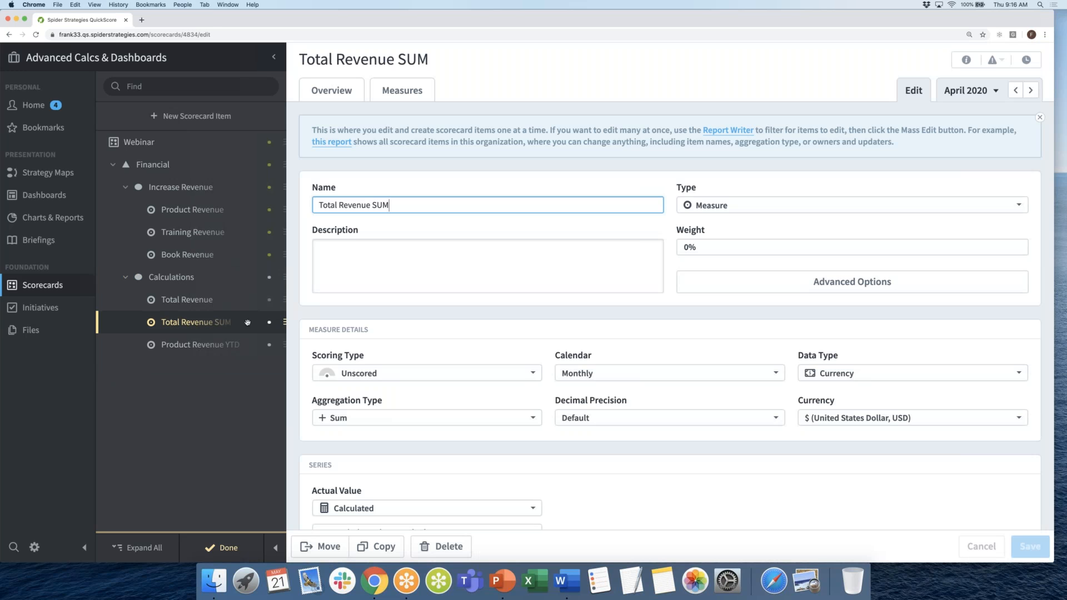
pyautogui.scroll(-5, 351, 312)
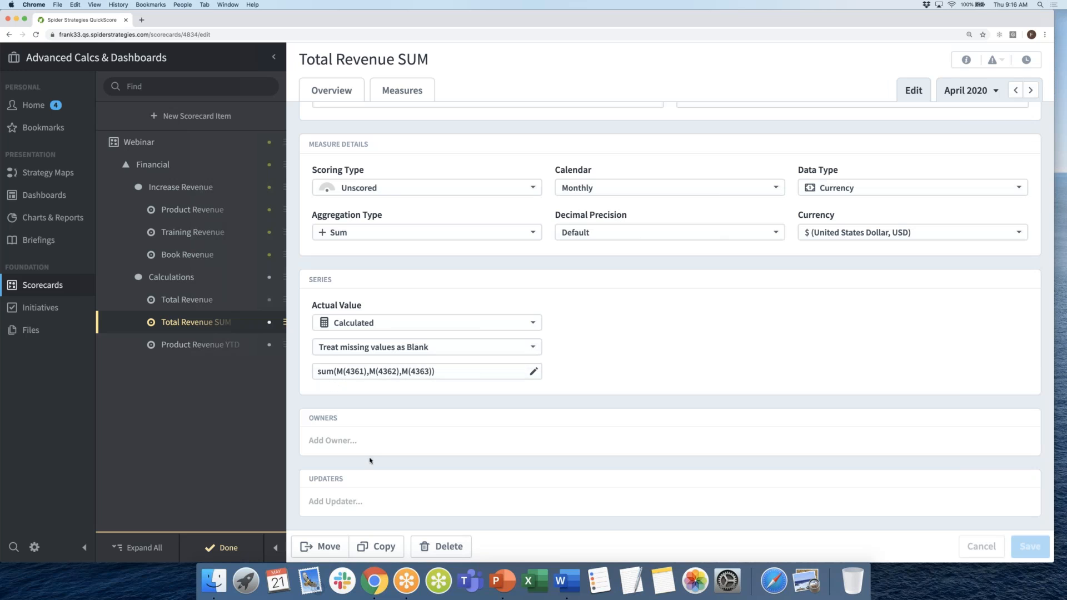
pyautogui.click(387, 547)
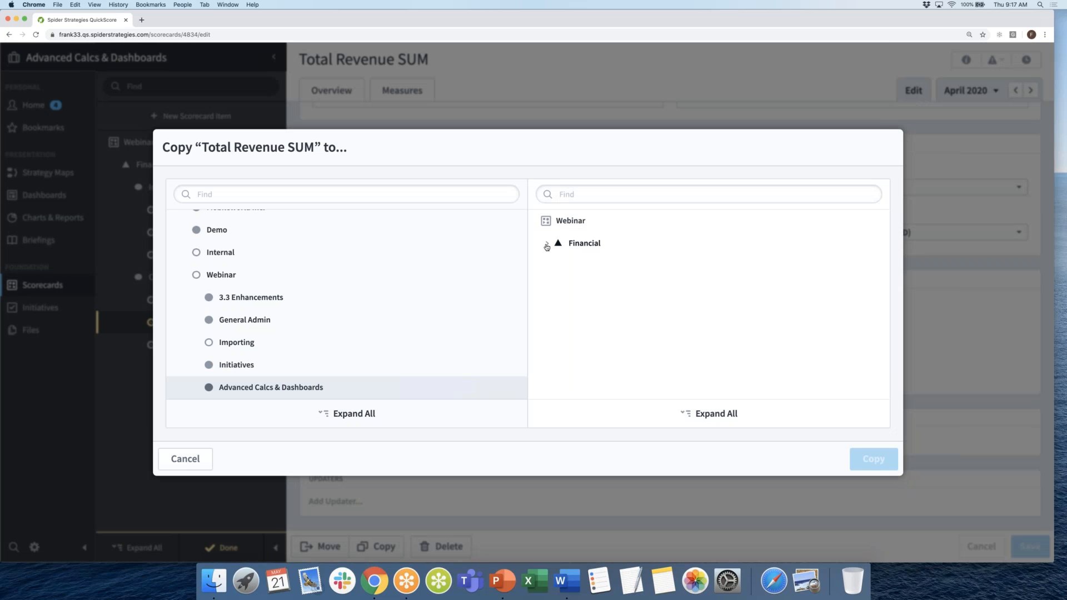
pyautogui.click(546, 245)
pyautogui.click(559, 288)
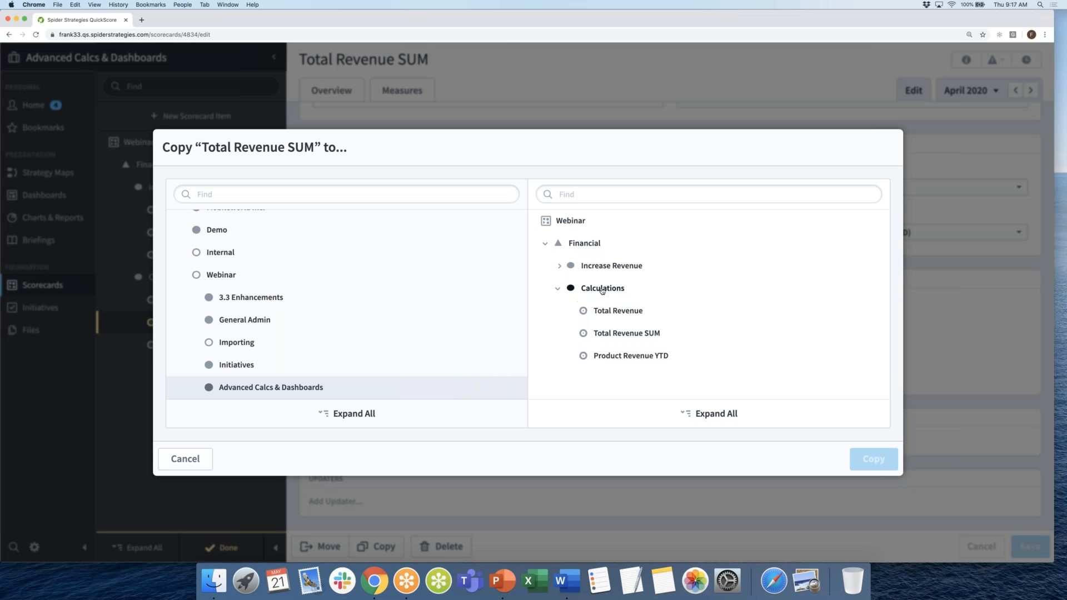
pyautogui.click(602, 289)
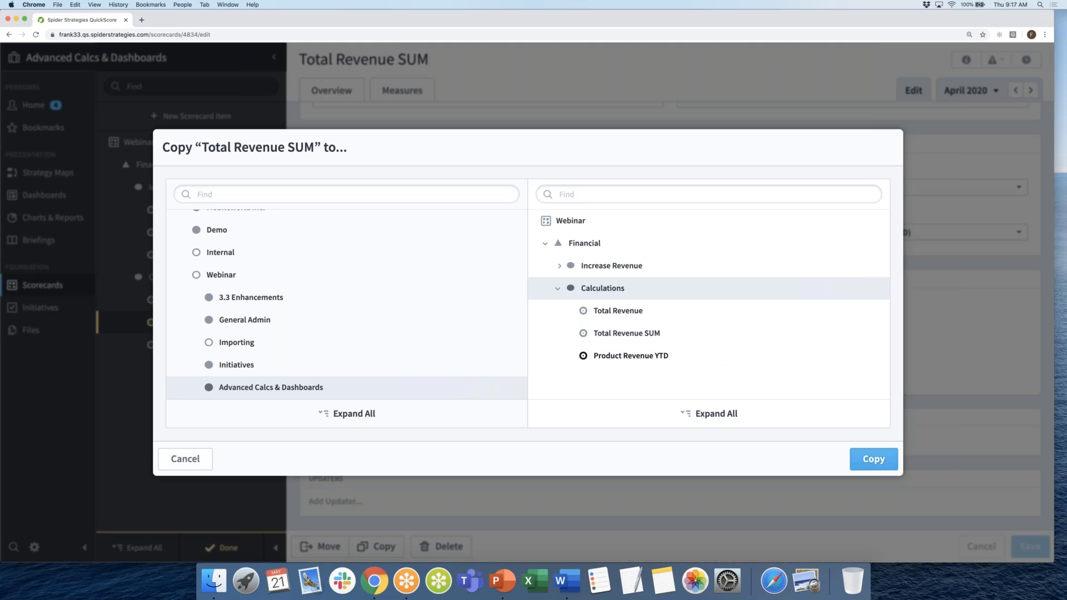
pyautogui.click(867, 459)
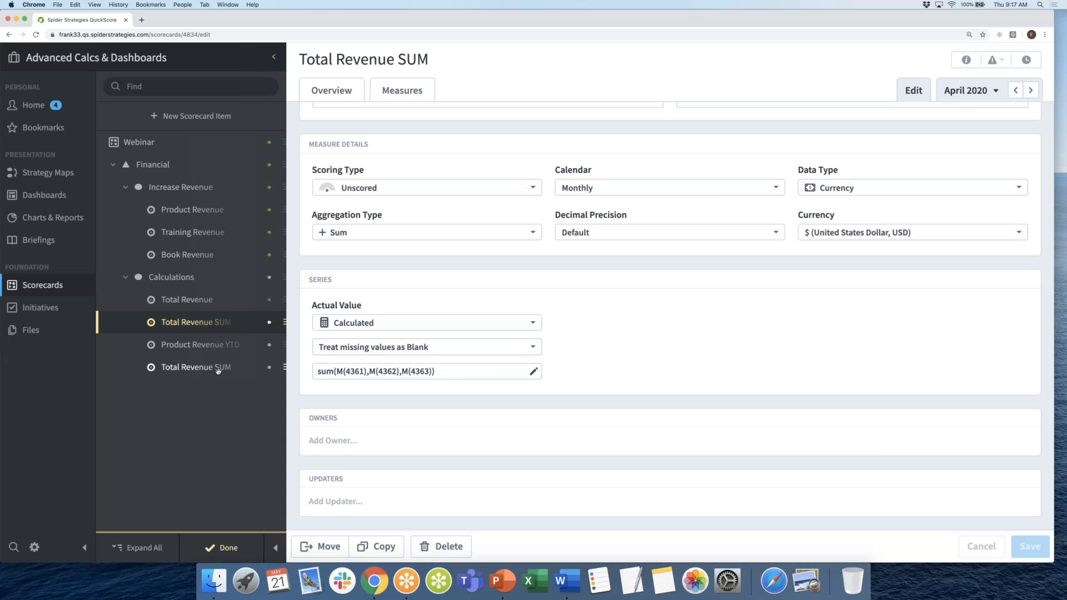
# - Rename the copied Total Revenue SUM measure to "Average Revenue"
pyautogui.click(217, 371)
pyautogui.moveTo(390, 205); pyautogui.dragTo(302, 206)
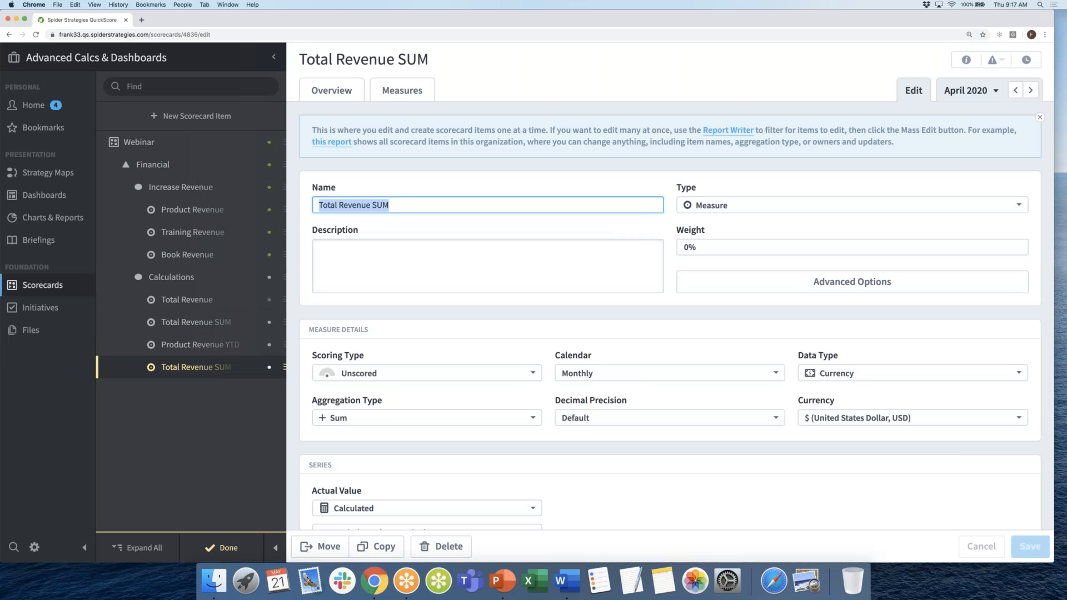
pyautogui.write('Average Revenue')
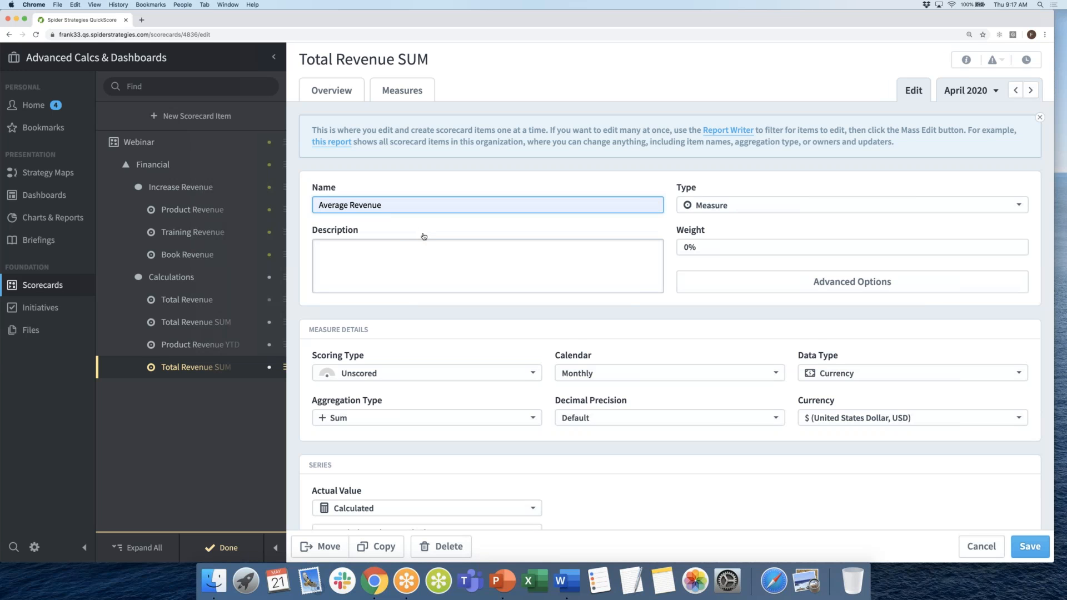
# - Replace the sum function with avg in the copied measure's actual value equation
pyautogui.scroll(-3, 424, 236)
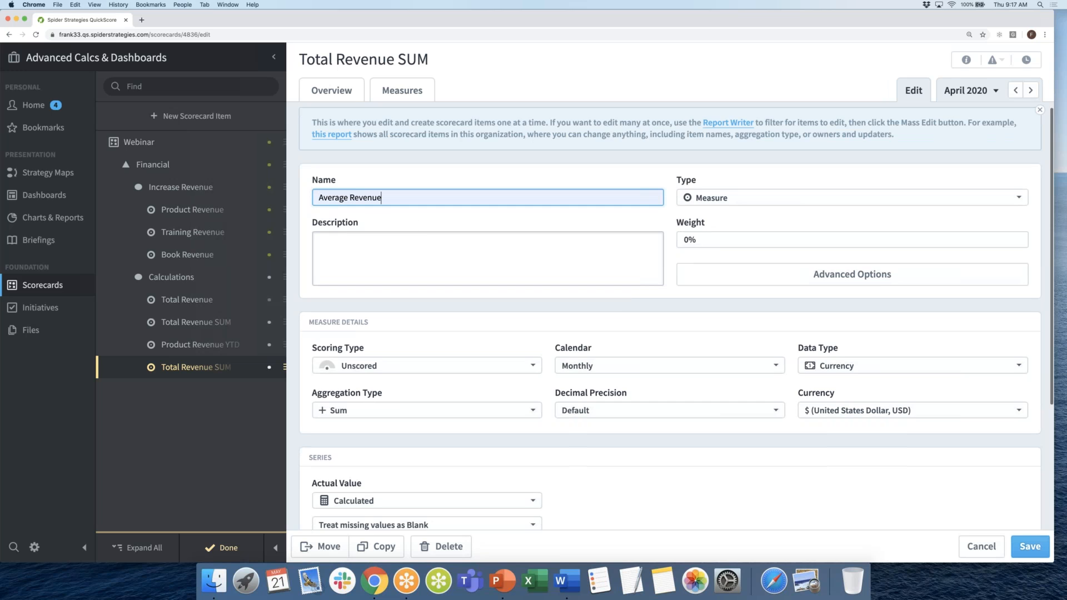
pyautogui.scroll(-4, 423, 236)
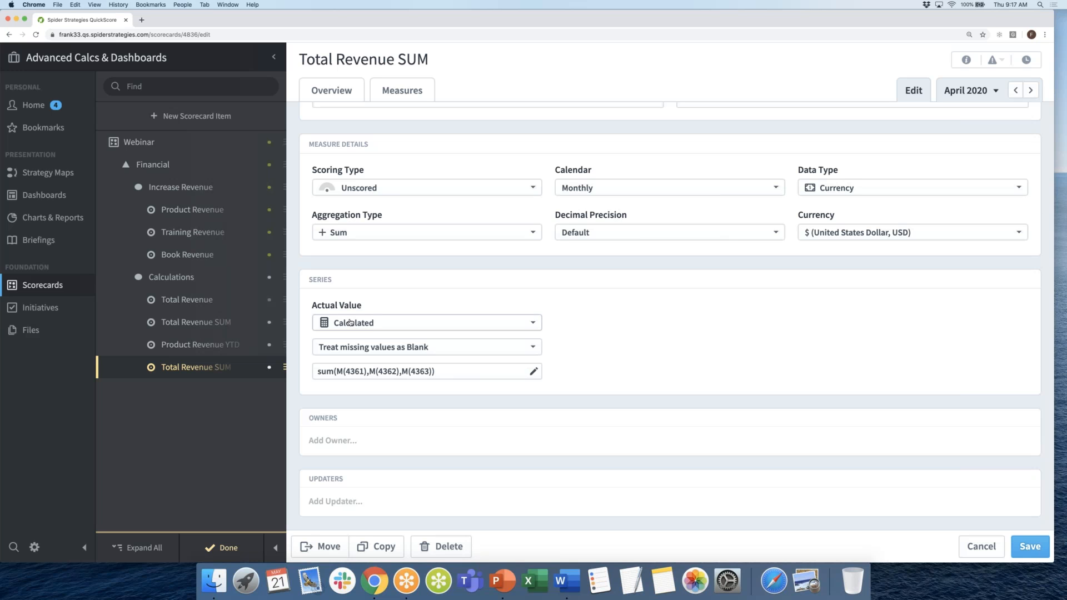
pyautogui.click(360, 374)
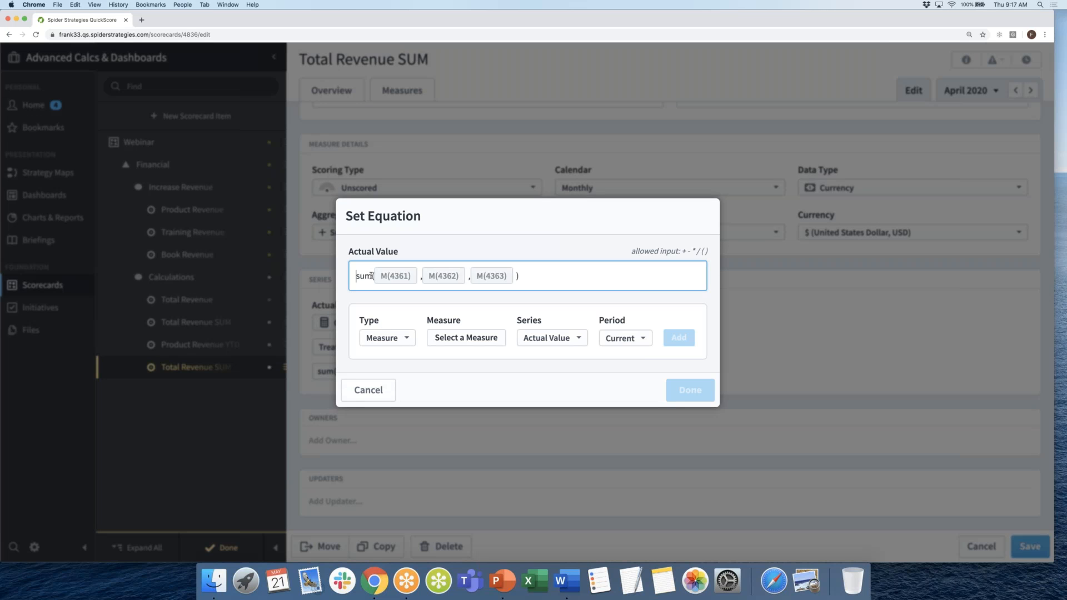
pyautogui.moveTo(370, 276); pyautogui.dragTo(355, 276)
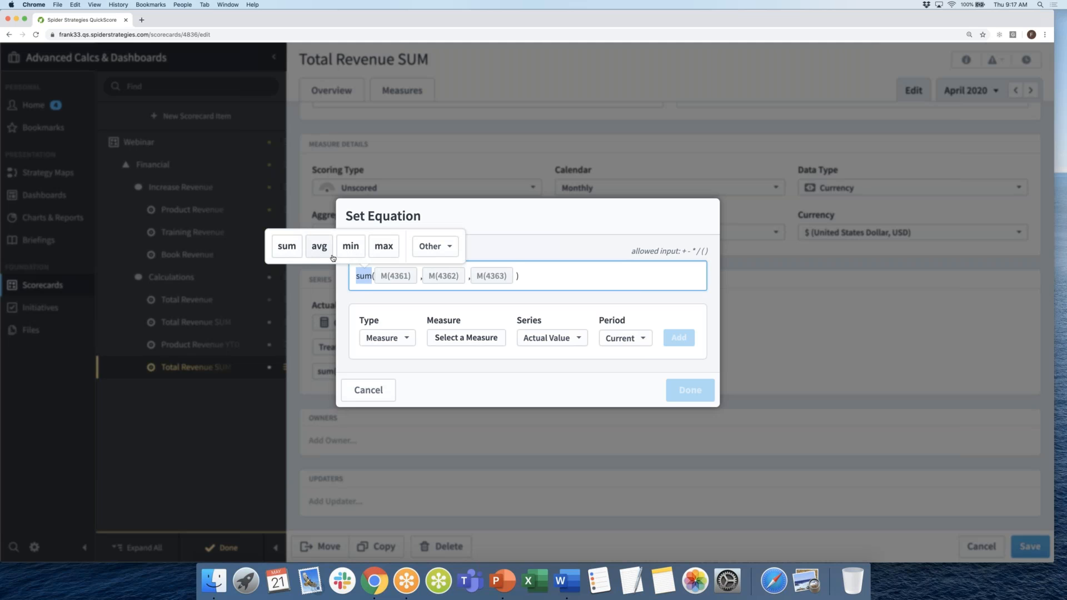
pyautogui.write('avg')
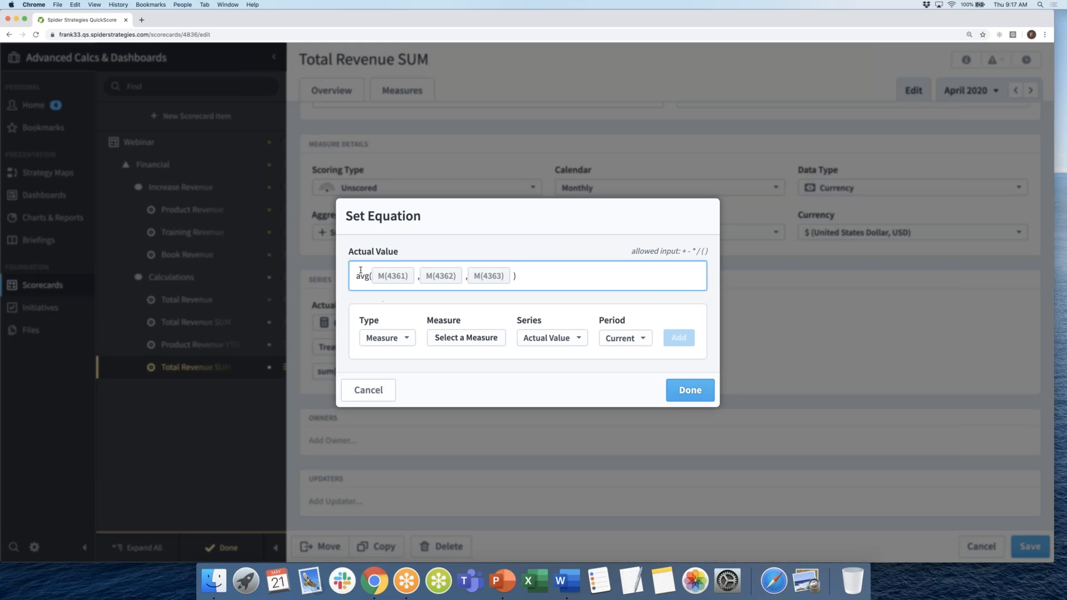
# - Check which measure each of the three equation terms refers to, then accept the equation and save the measure
pyautogui.click(394, 275)
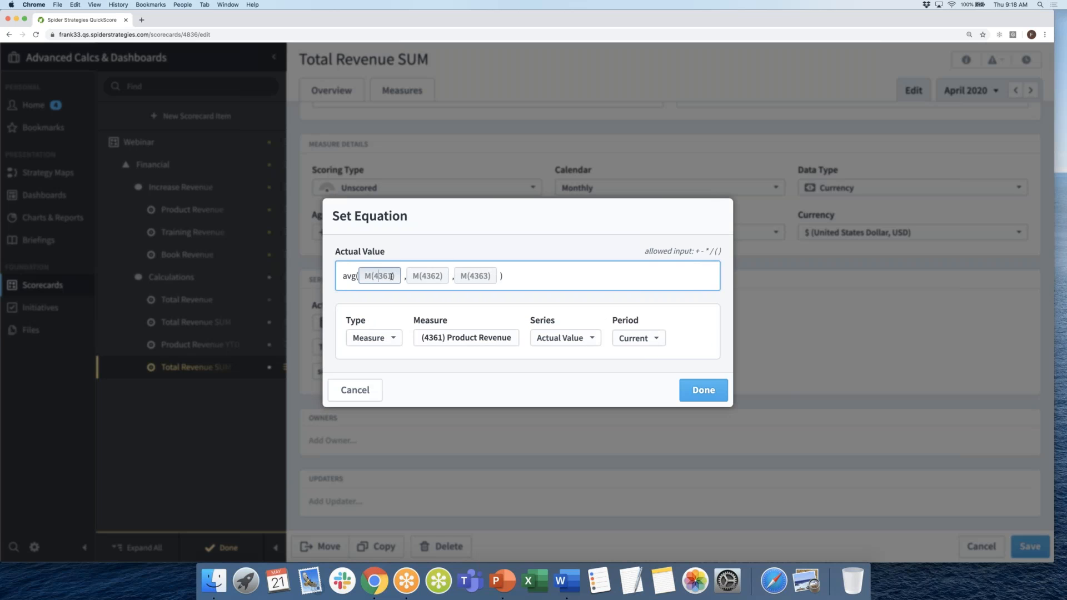
pyautogui.click(438, 277)
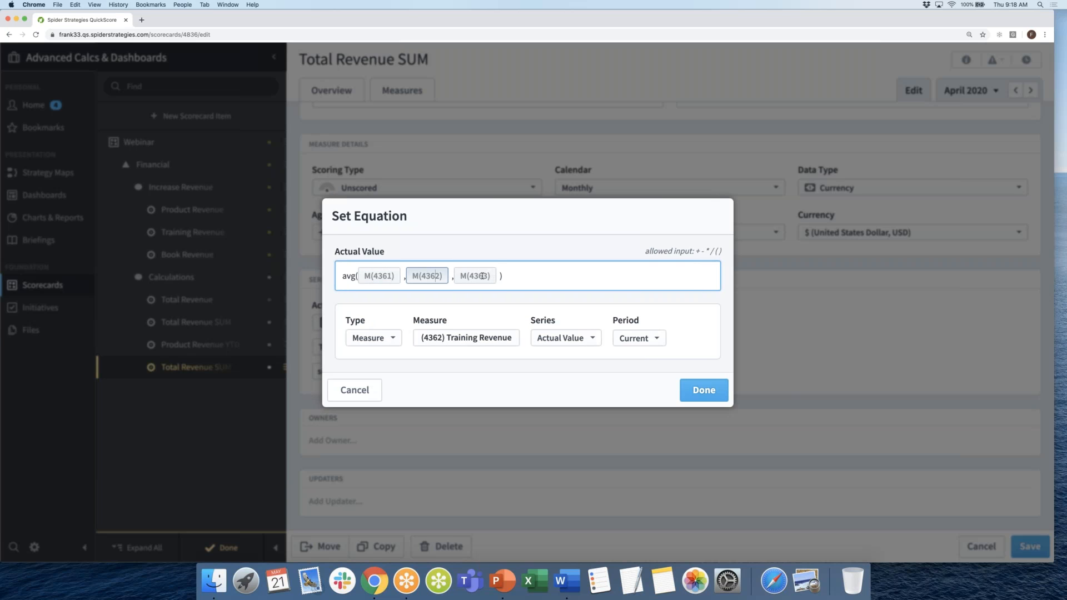
pyautogui.click(481, 276)
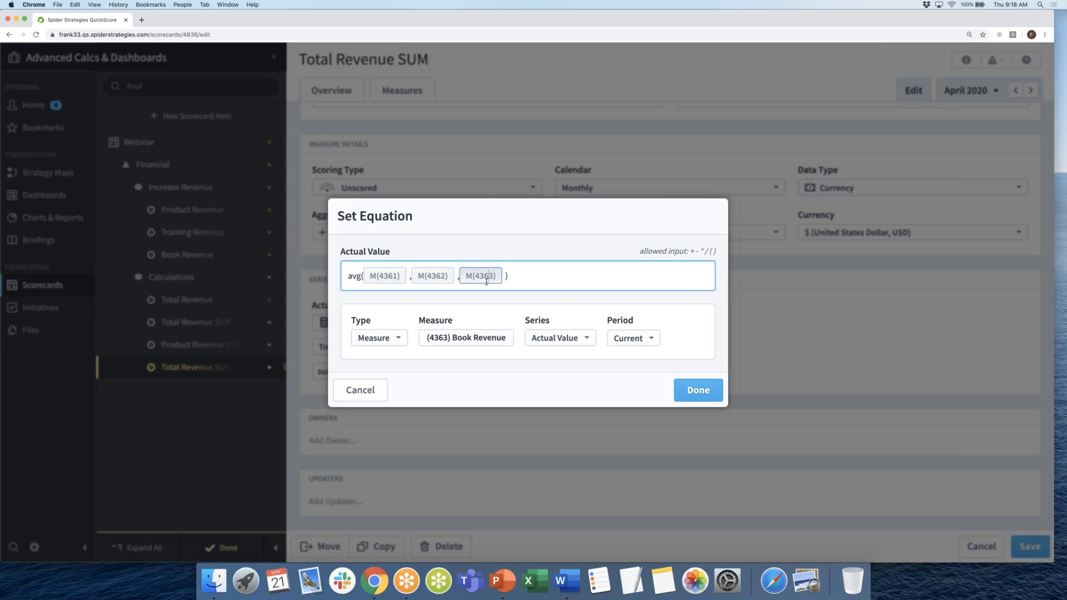
pyautogui.click(699, 391)
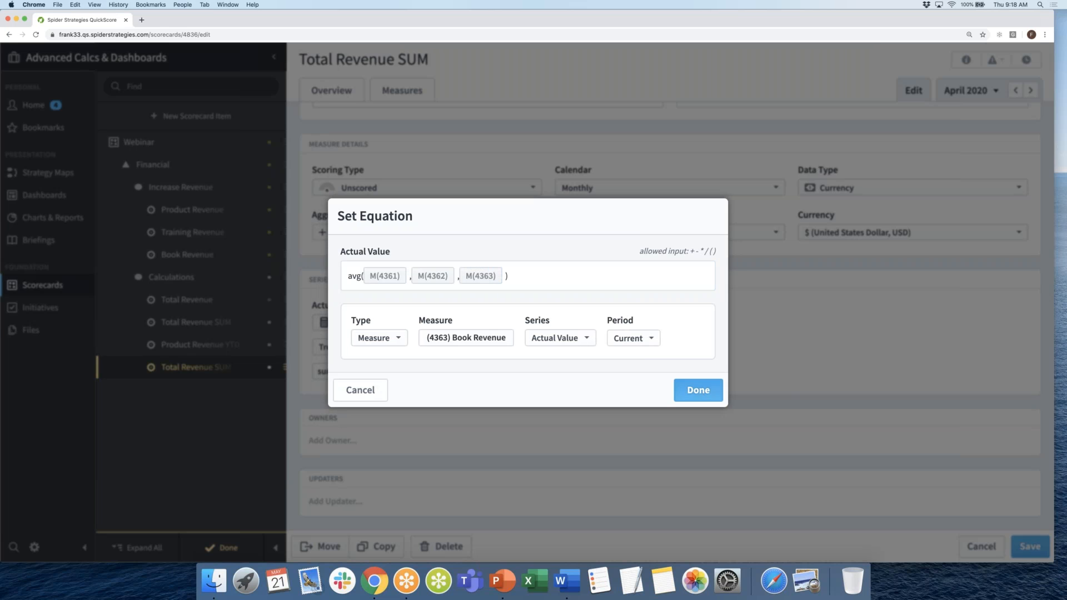
pyautogui.click(1025, 548)
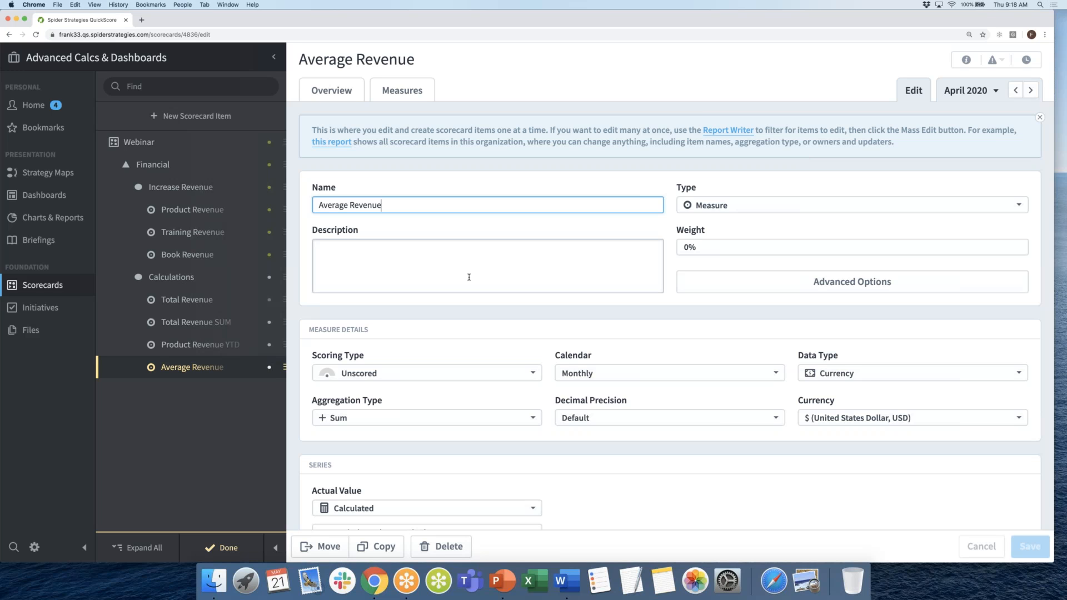
# - Add a measure named "Product Revenue - 3 Month Moving Average" under Calculations and make its actual value Calculated
pyautogui.click(197, 280)
pyautogui.click(208, 116)
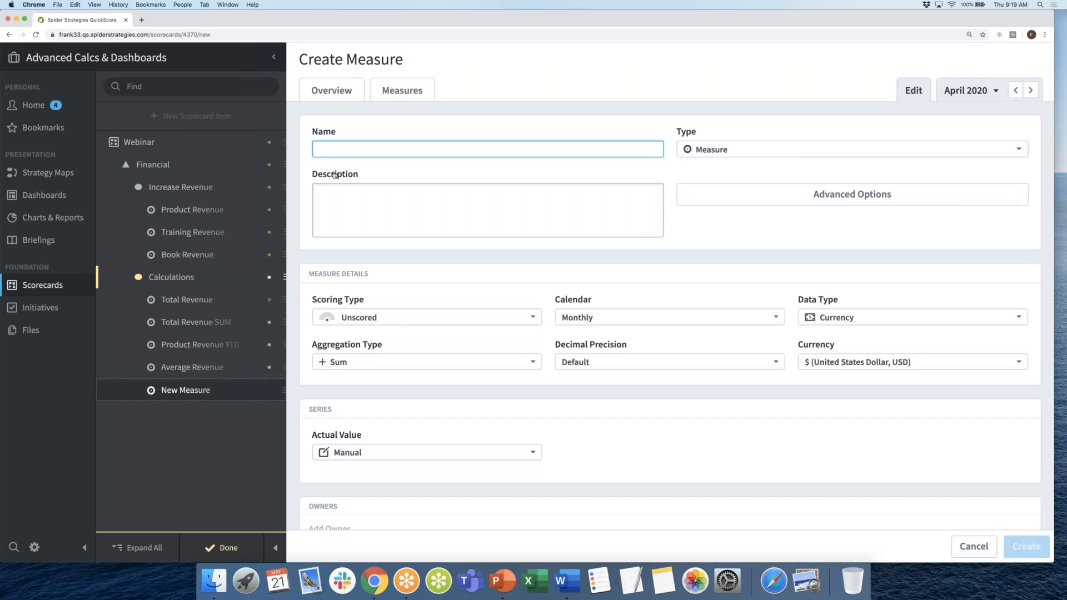
pyautogui.write('Pr')
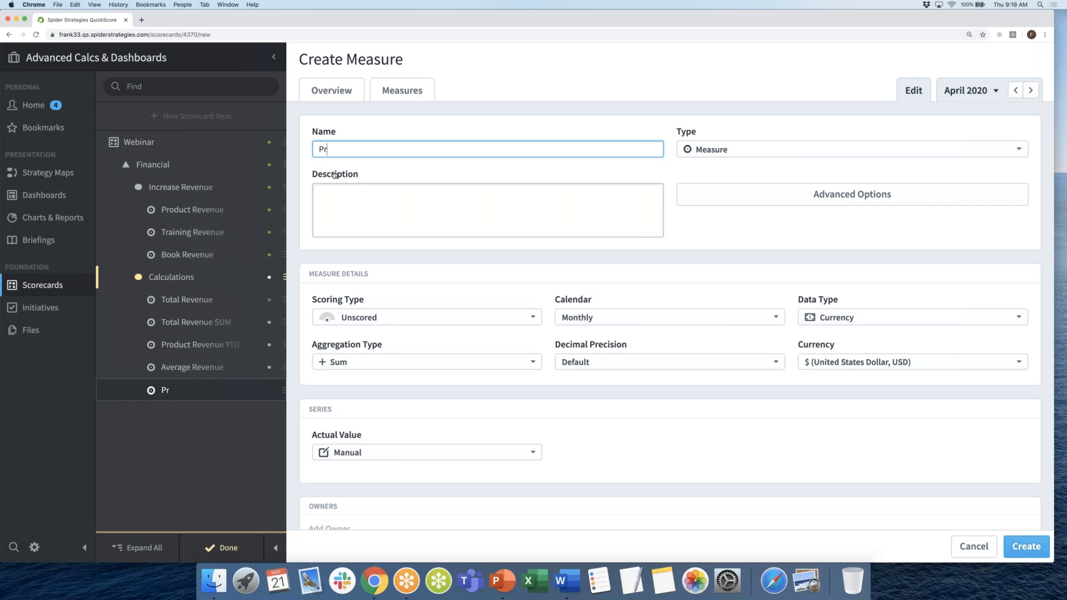
pyautogui.write('oduct Revenue - 3 Month ')
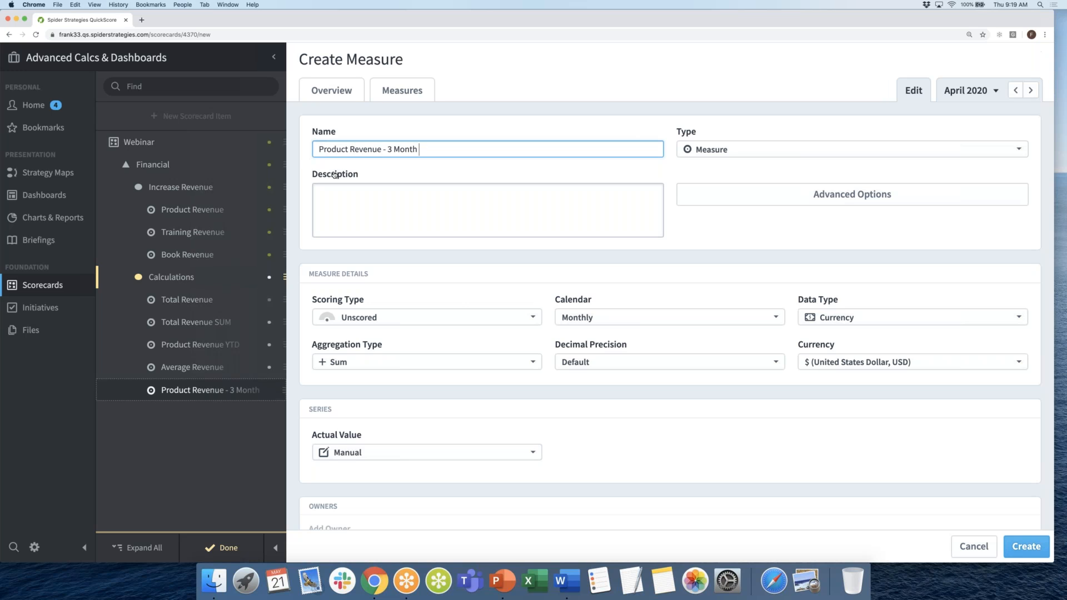
pyautogui.write('Moving Average')
pyautogui.scroll(-3, 345, 311)
pyautogui.click(367, 364)
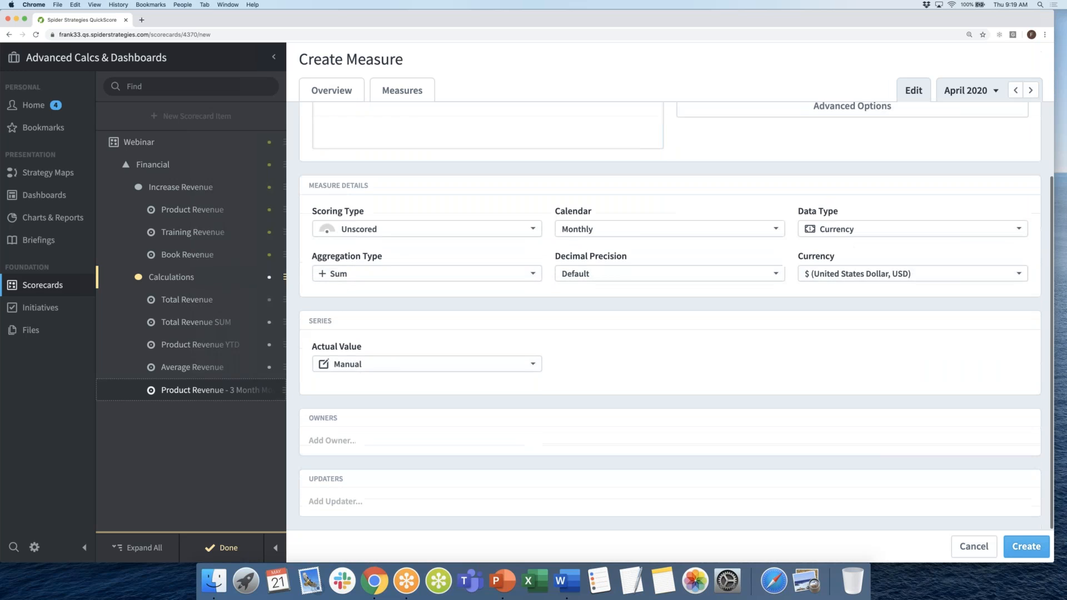
pyautogui.click(366, 404)
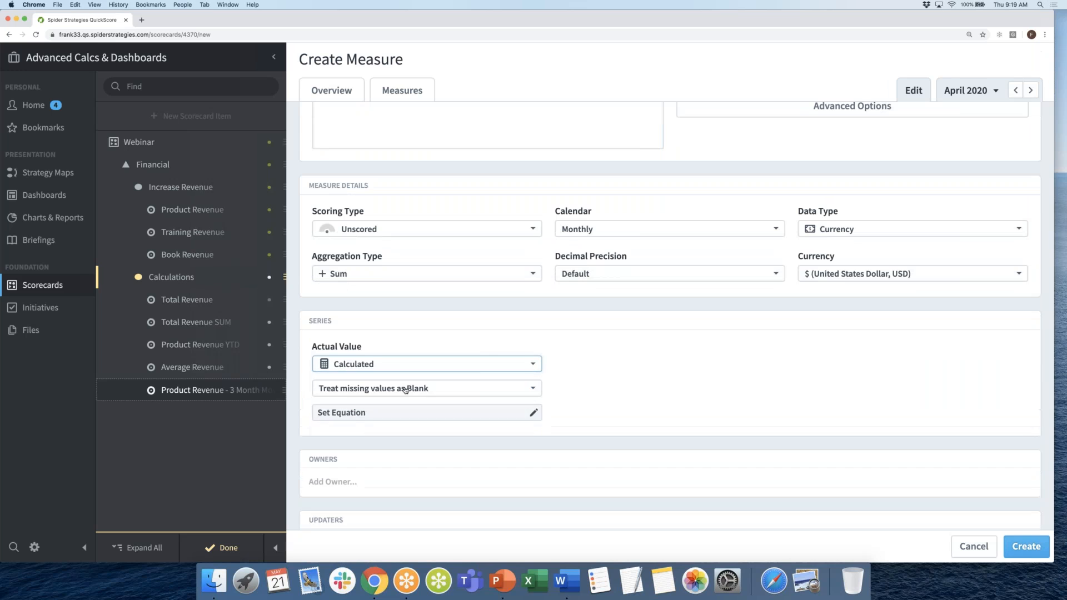
# - Begin the actual value equation with "avg(" and add the Product Revenue measure's actual value for the current period
pyautogui.click(364, 413)
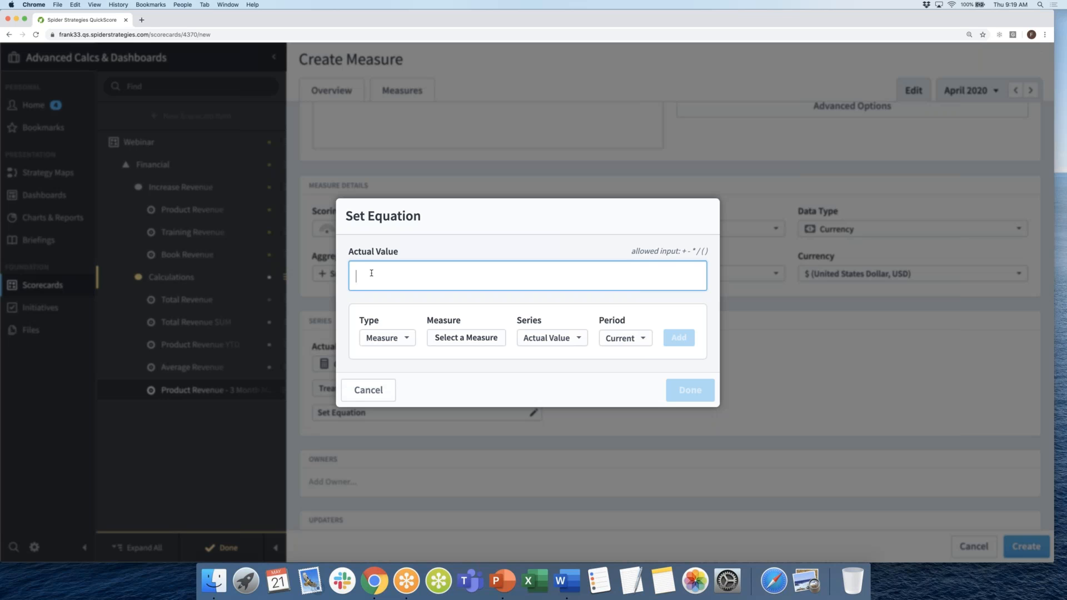
pyautogui.write('avg(')
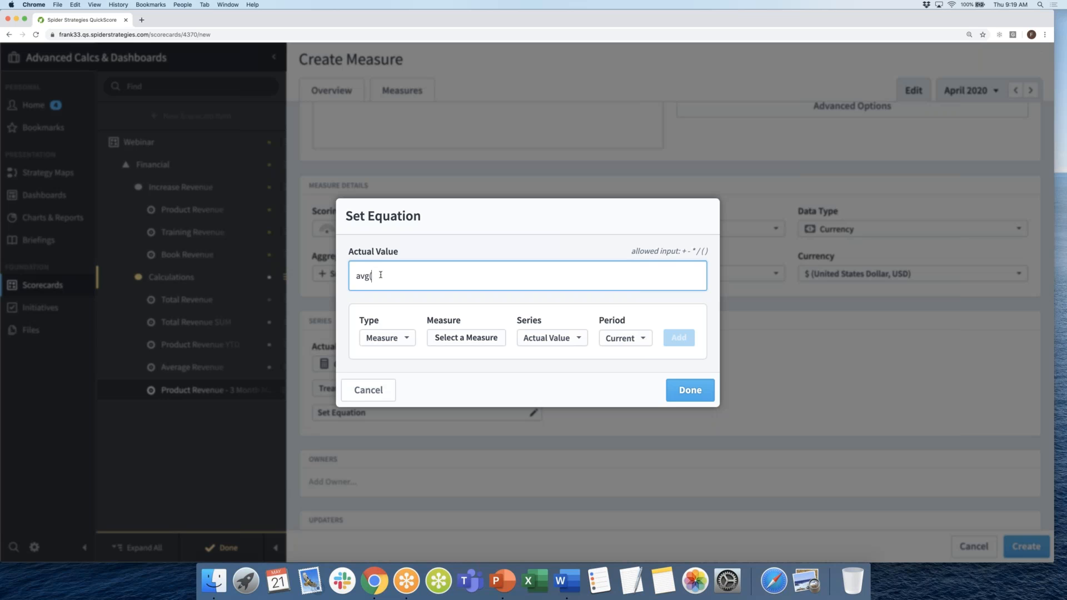
pyautogui.click(465, 338)
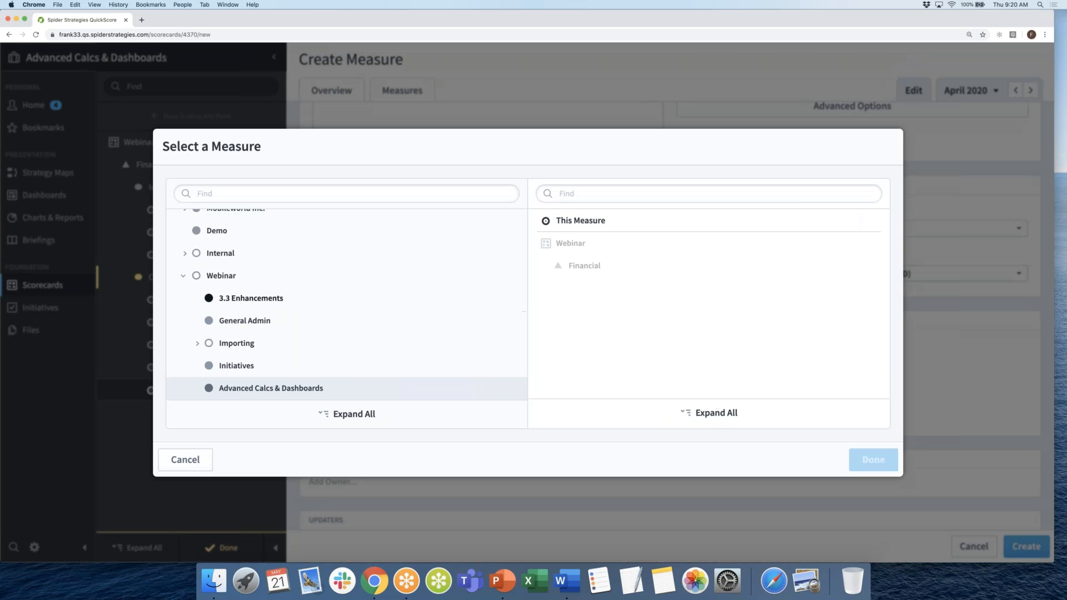
pyautogui.click(561, 277)
pyautogui.click(611, 287)
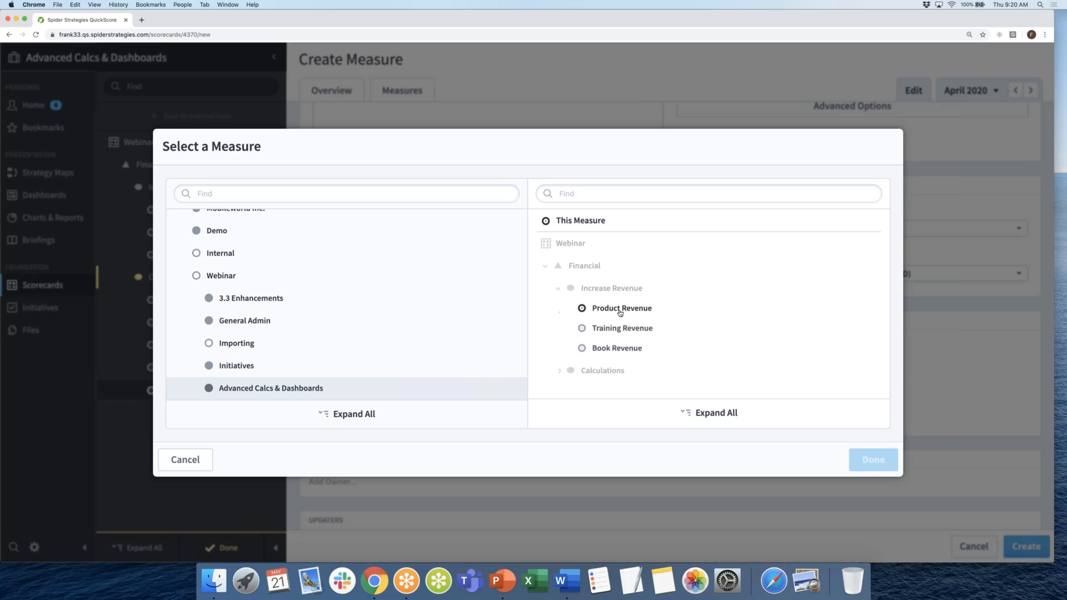
pyautogui.click(679, 312)
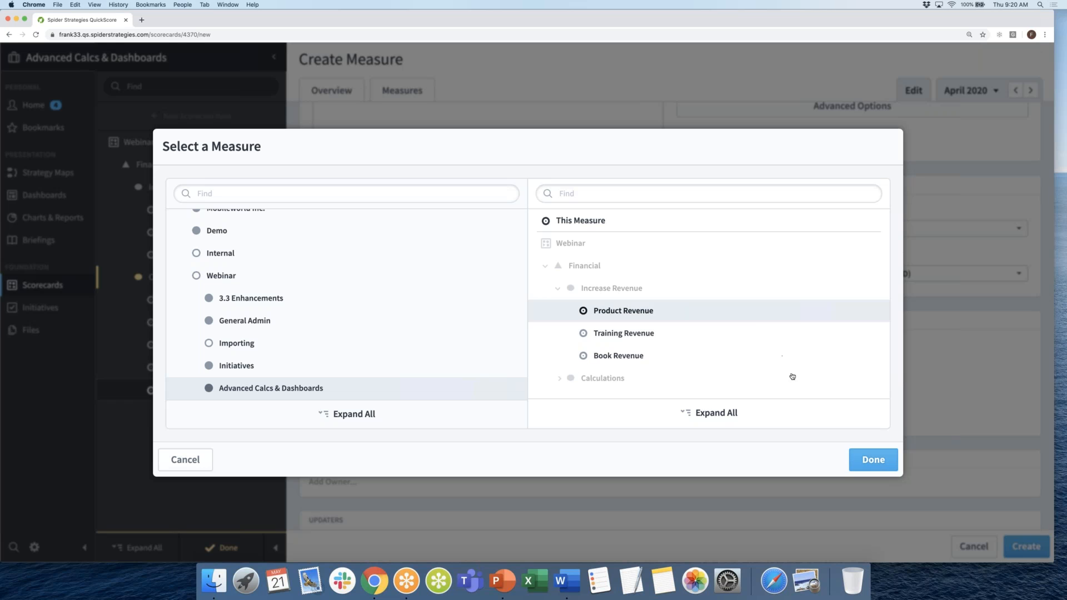
pyautogui.click(873, 460)
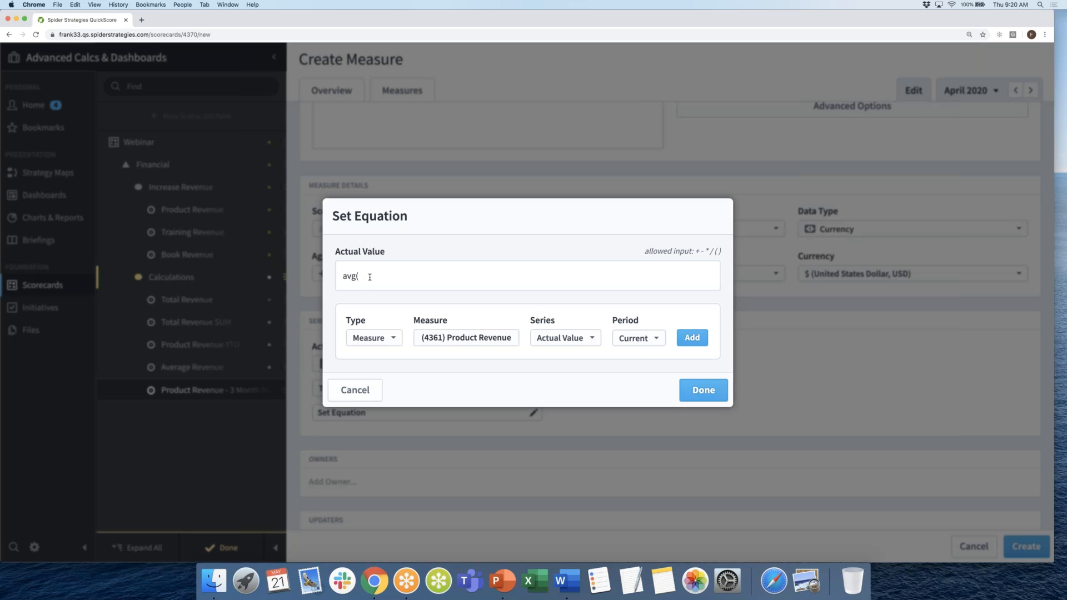
pyautogui.click(692, 338)
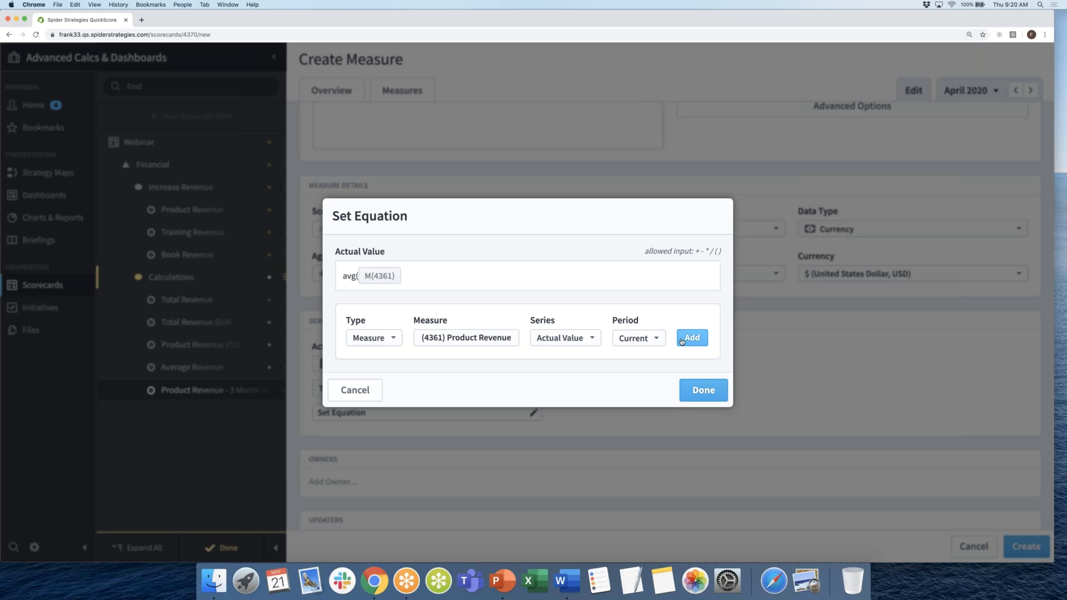
# - Add a comma and Product Revenue's actual value from 1 period earlier as the second term of the average
pyautogui.click(422, 280)
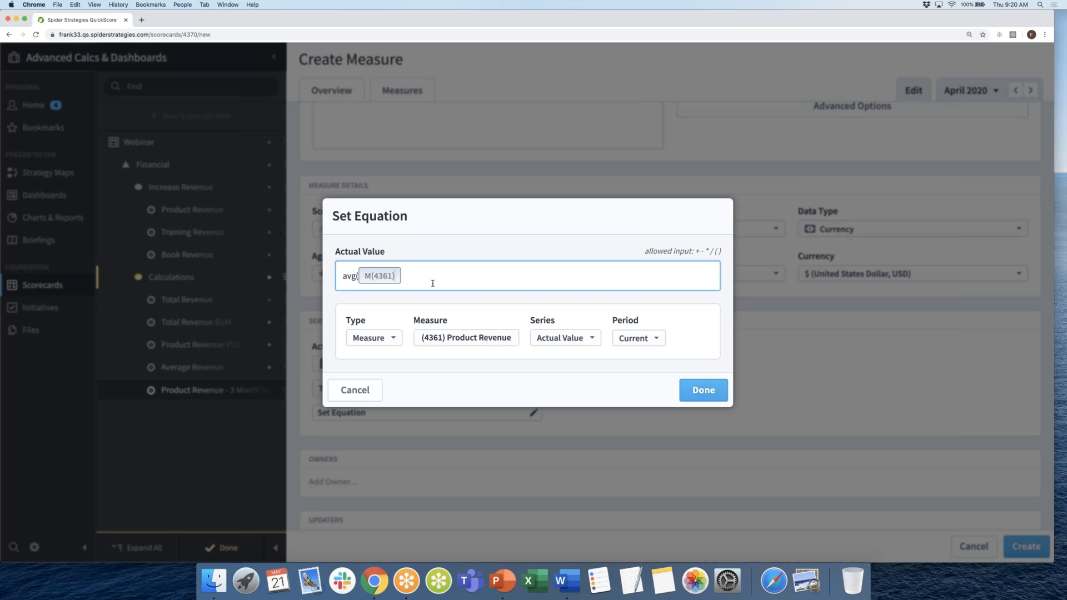
pyautogui.write(',')
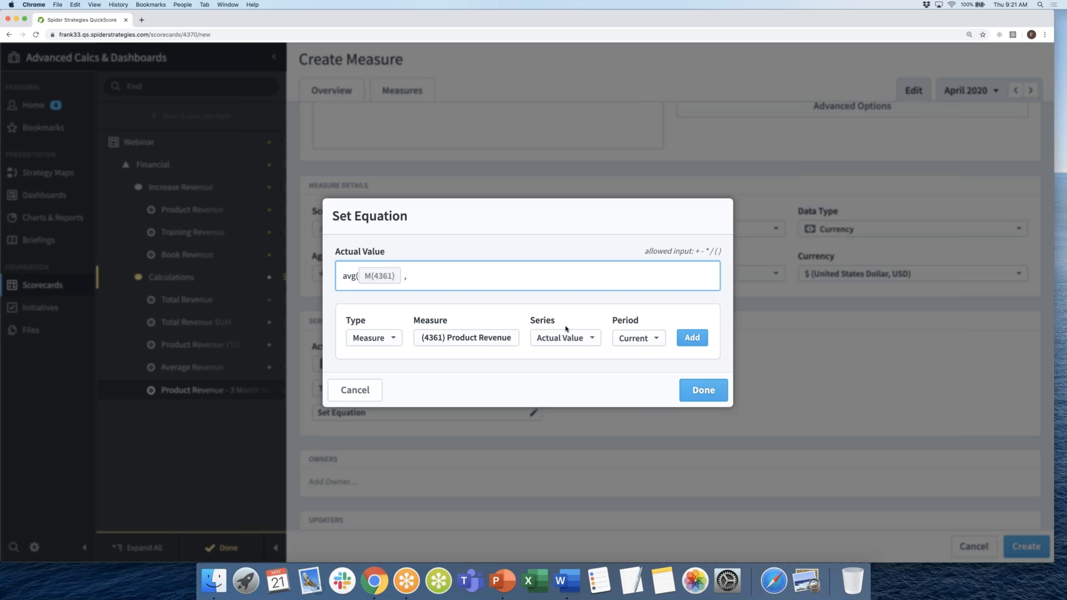
pyautogui.click(640, 342)
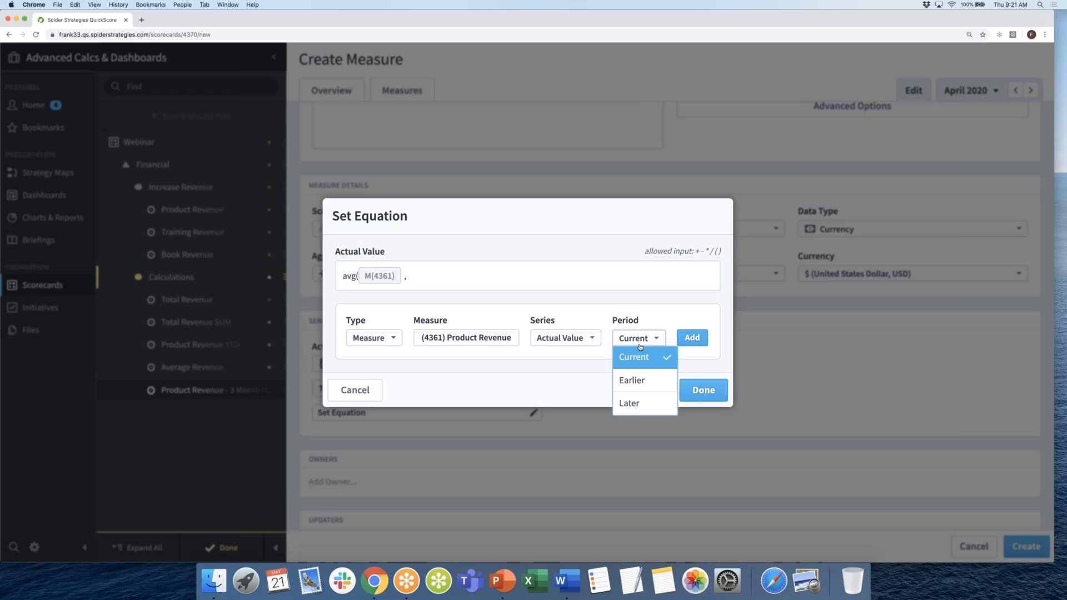
pyautogui.click(632, 381)
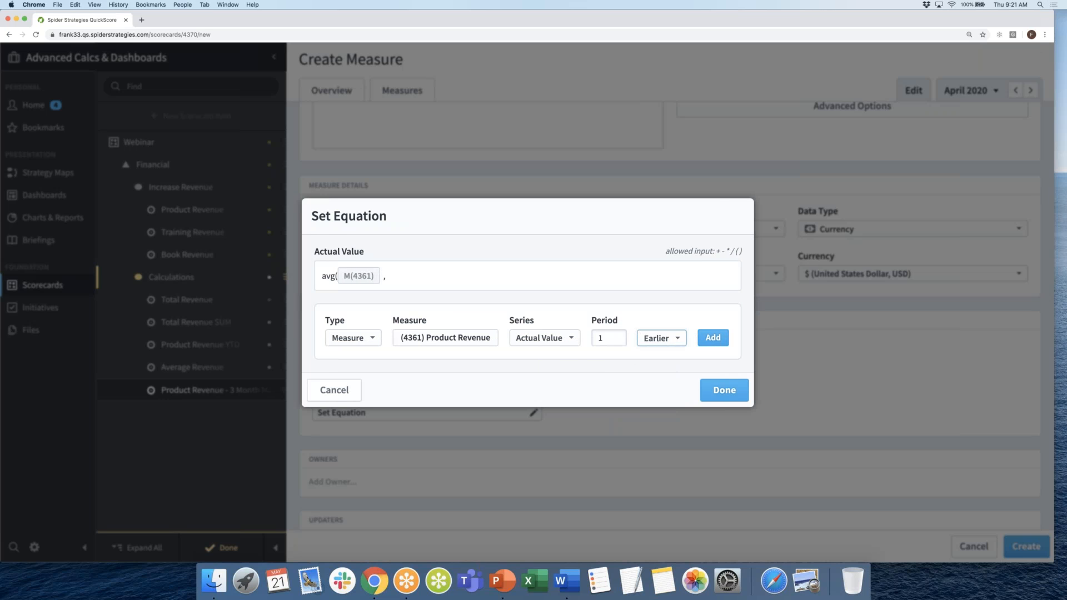
pyautogui.click(605, 340)
pyautogui.click(712, 339)
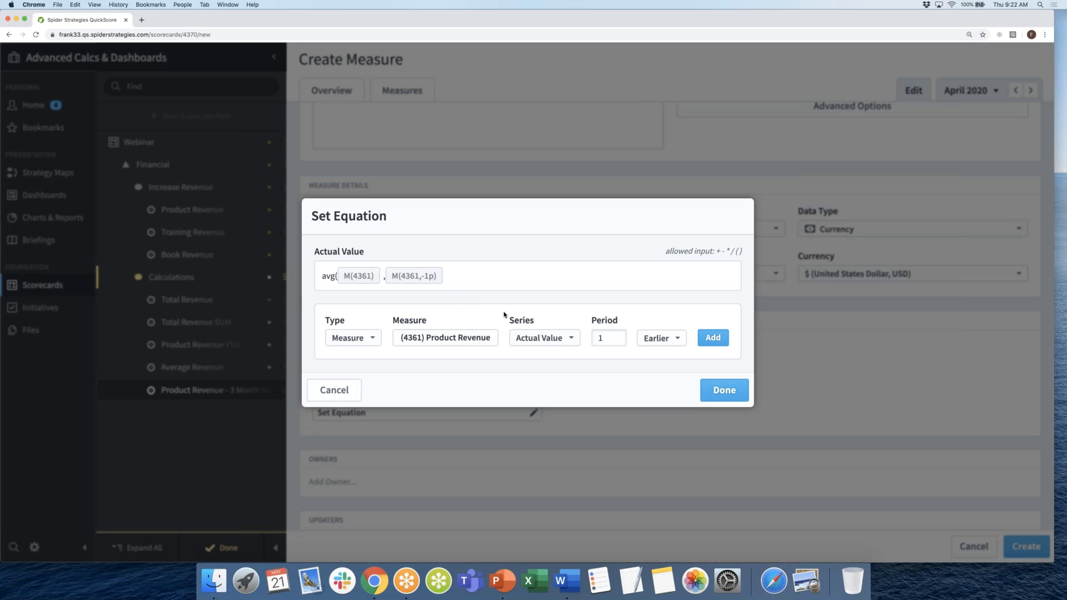
# - Add a comma and Product Revenue's actual value from 2 periods earlier as the third term of the average
pyautogui.click(453, 276)
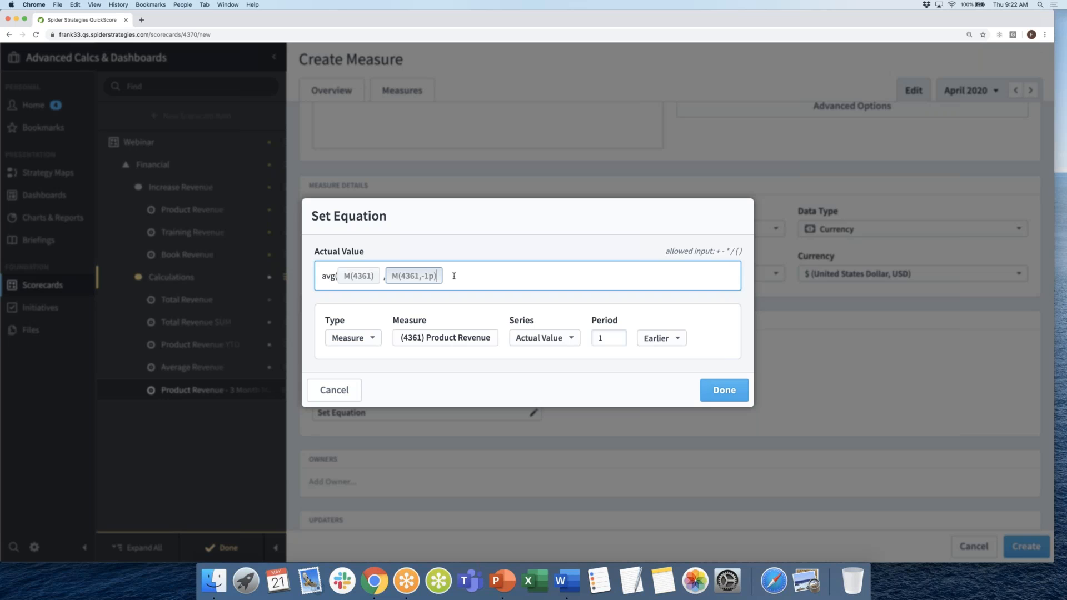
pyautogui.write(',')
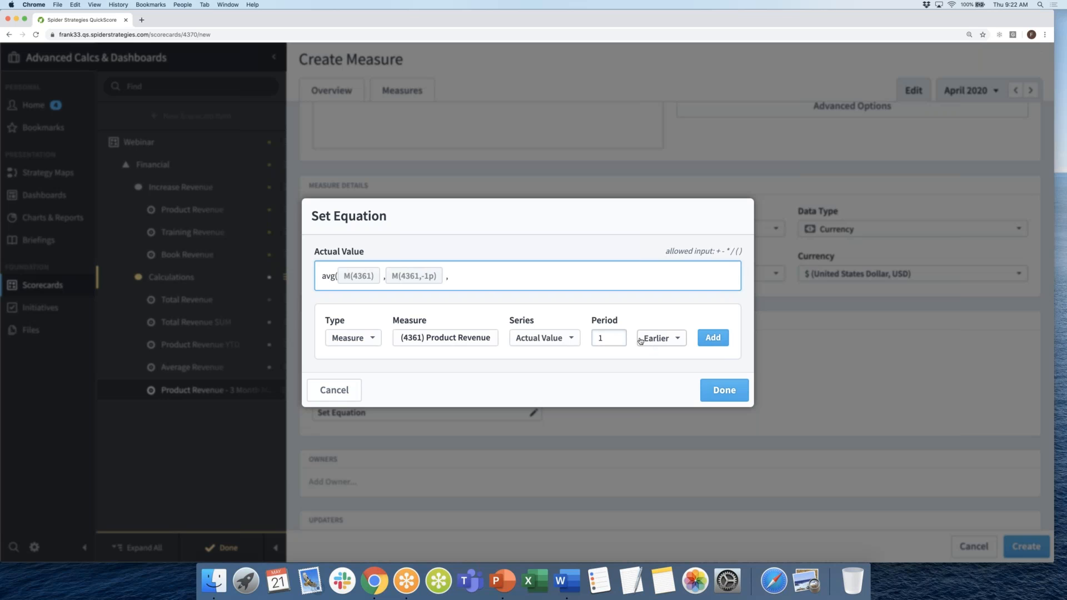
pyautogui.doubleClick(600, 340)
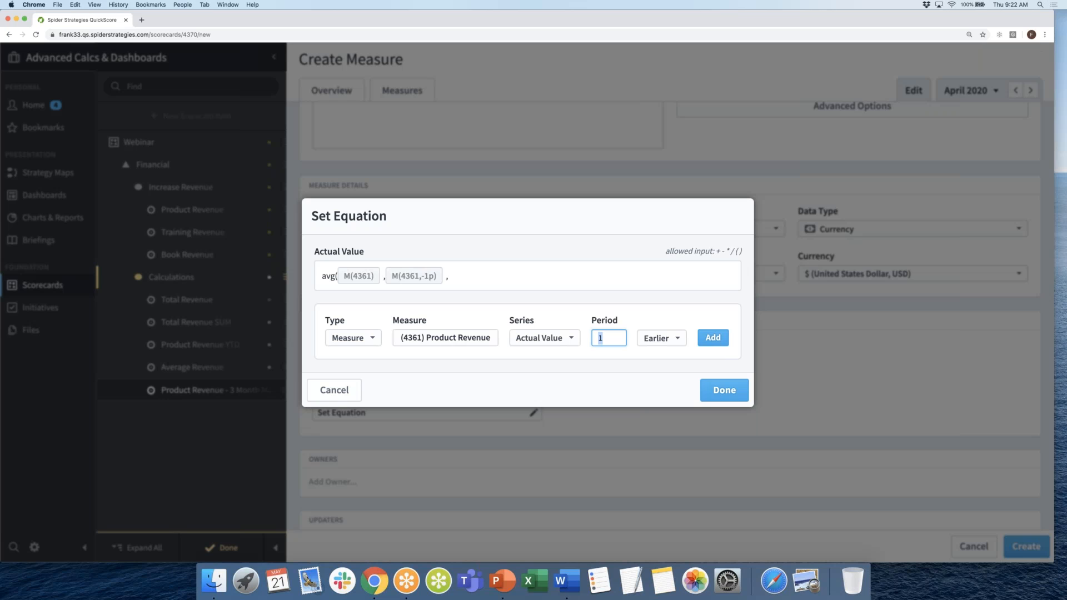
pyautogui.write('2')
pyautogui.click(717, 339)
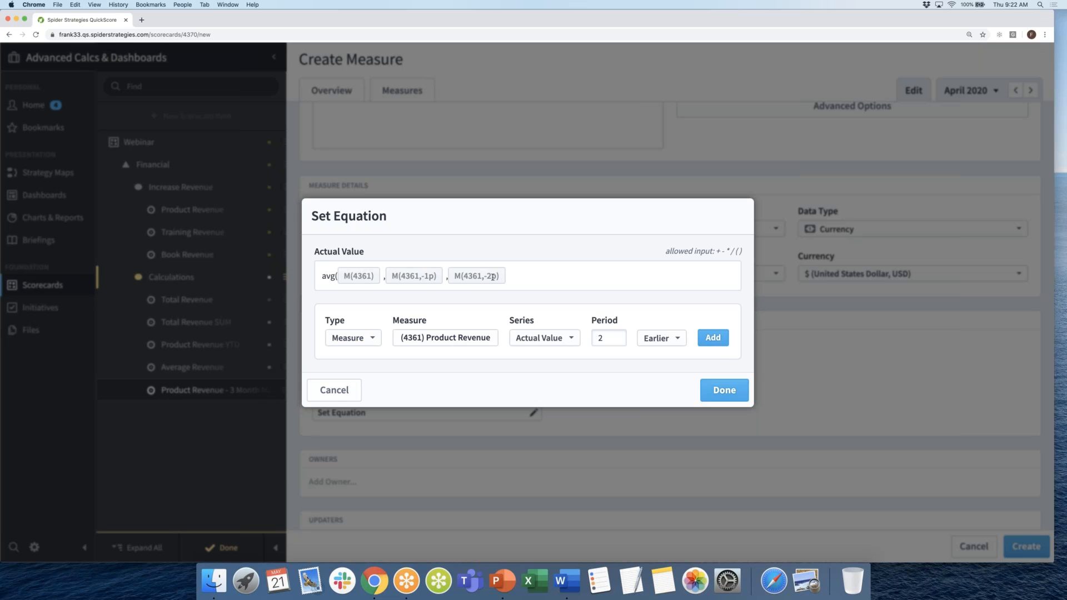
# - Finish the equation with a closing parenthesis, accept it and create the moving average measure
pyautogui.click(515, 277)
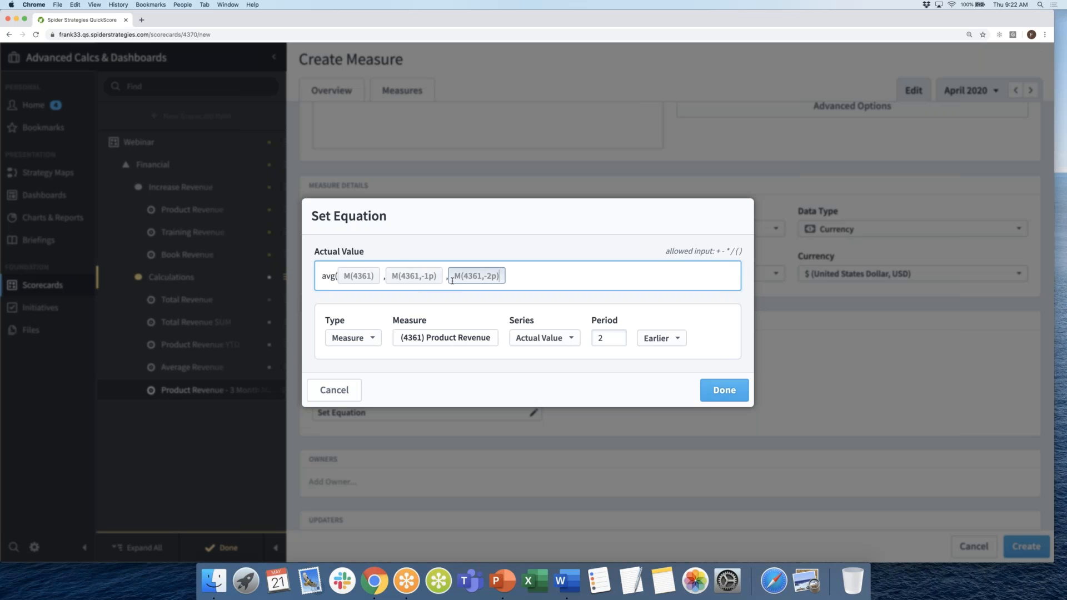
pyautogui.write(')')
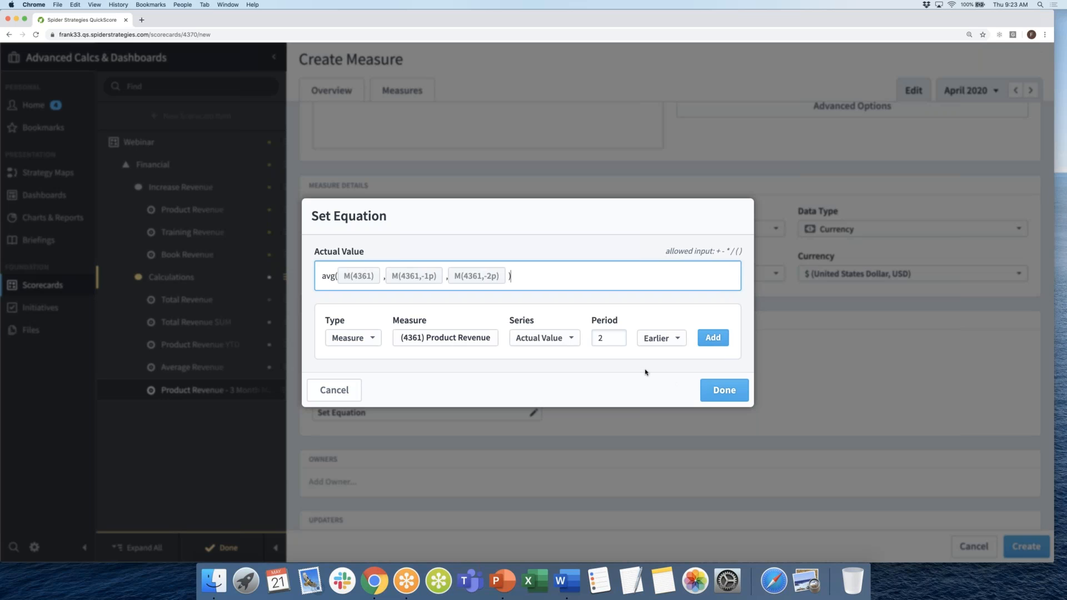
pyautogui.click(721, 391)
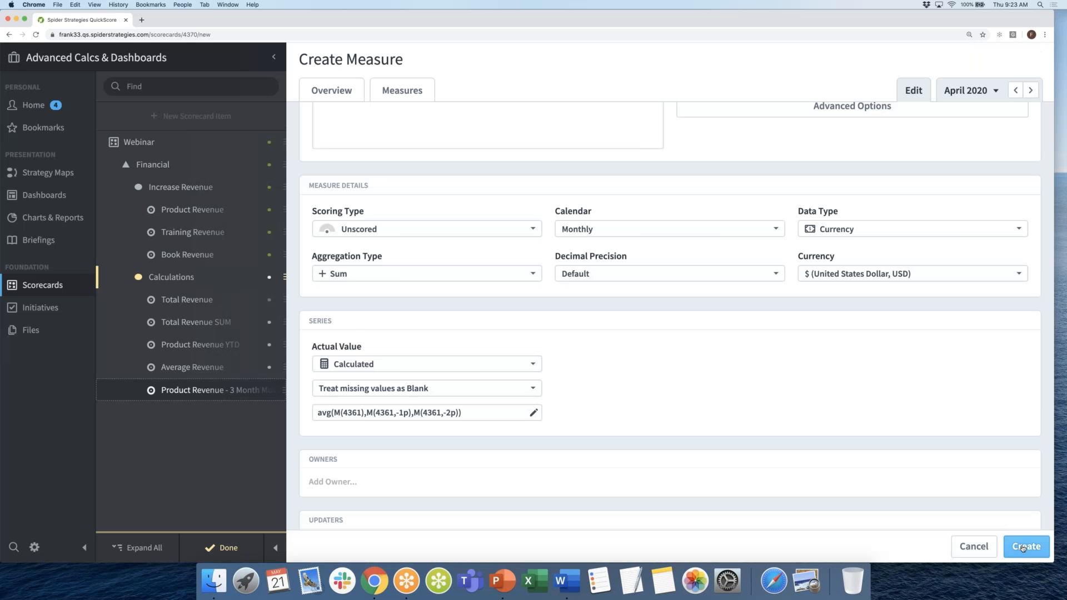
pyautogui.click(1022, 547)
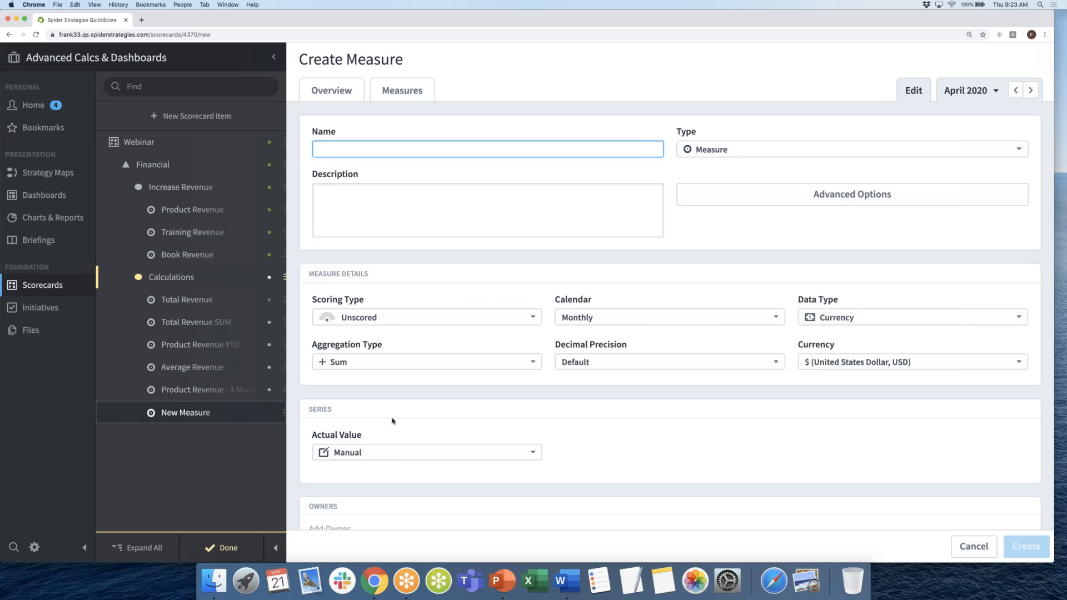
# - Name the next new measure under Calculations "Product Revenue to Goal"
pyautogui.write('Pr')
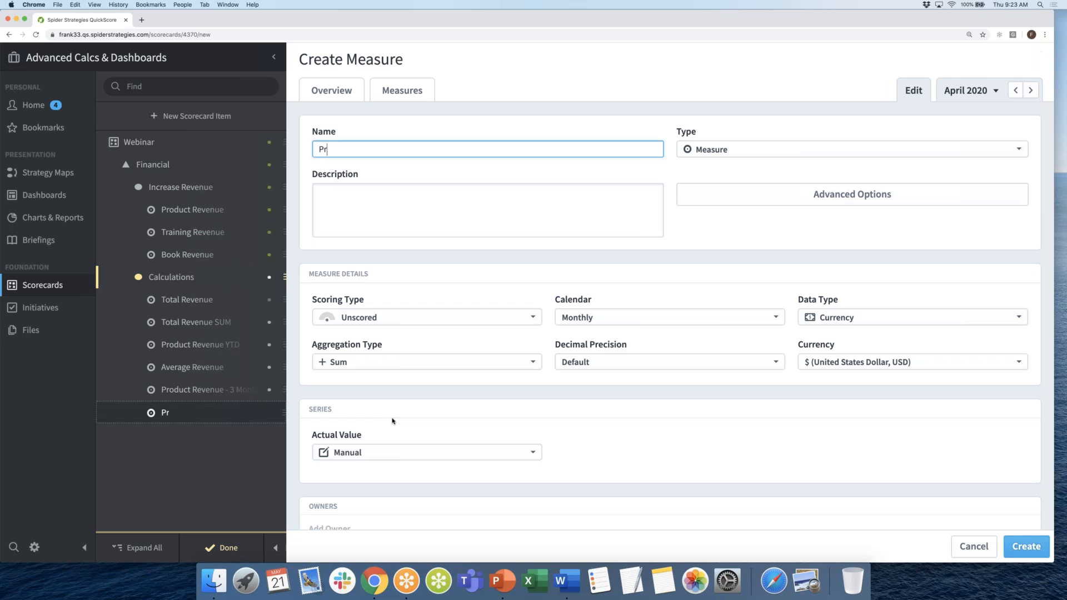
pyautogui.write('oduct Revenue to ')
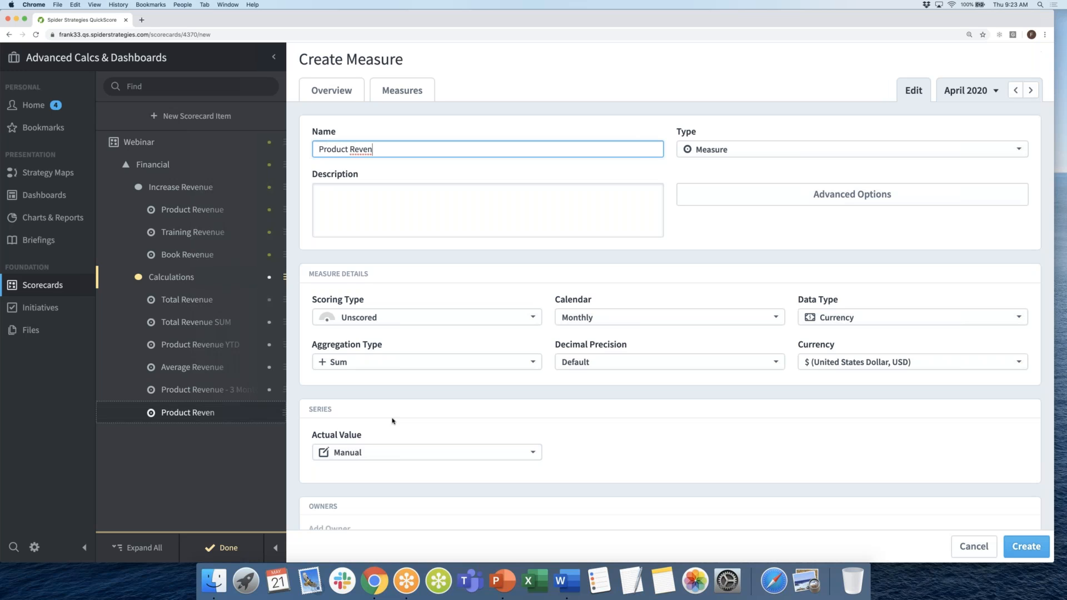
pyautogui.write('Goal')
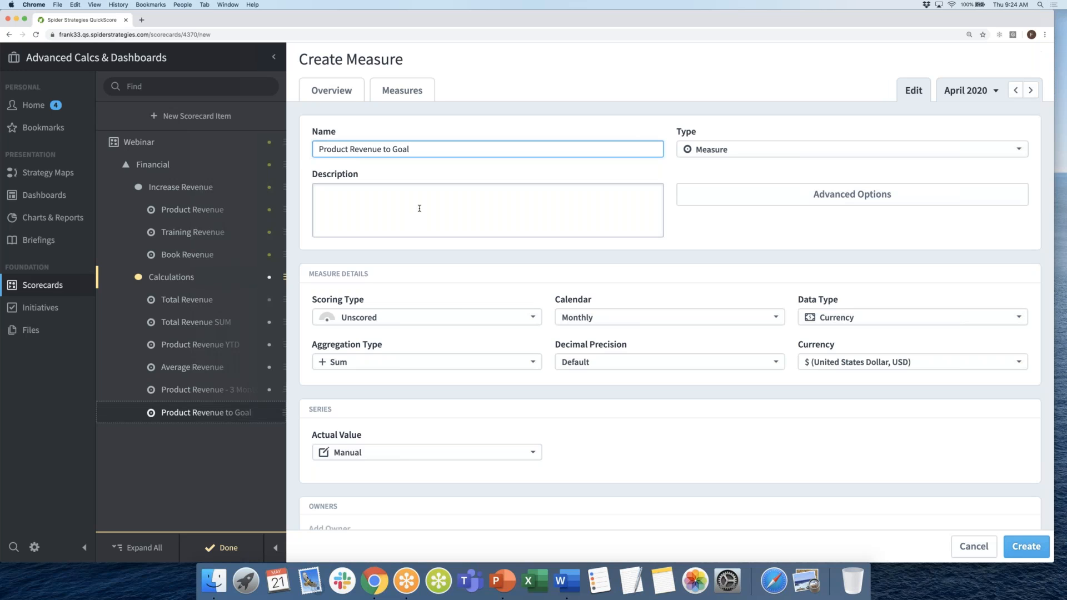
# - Set the Product Revenue to Goal measure's data type to Number and its actual value to Calculated
pyautogui.scroll(-1, 686, 267)
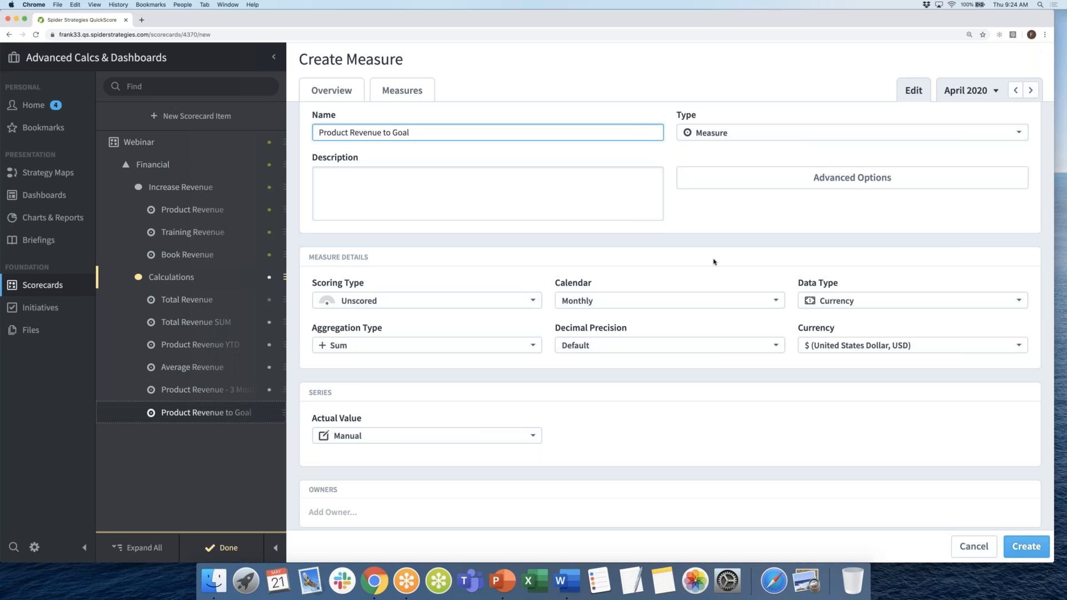
pyautogui.scroll(1, 713, 261)
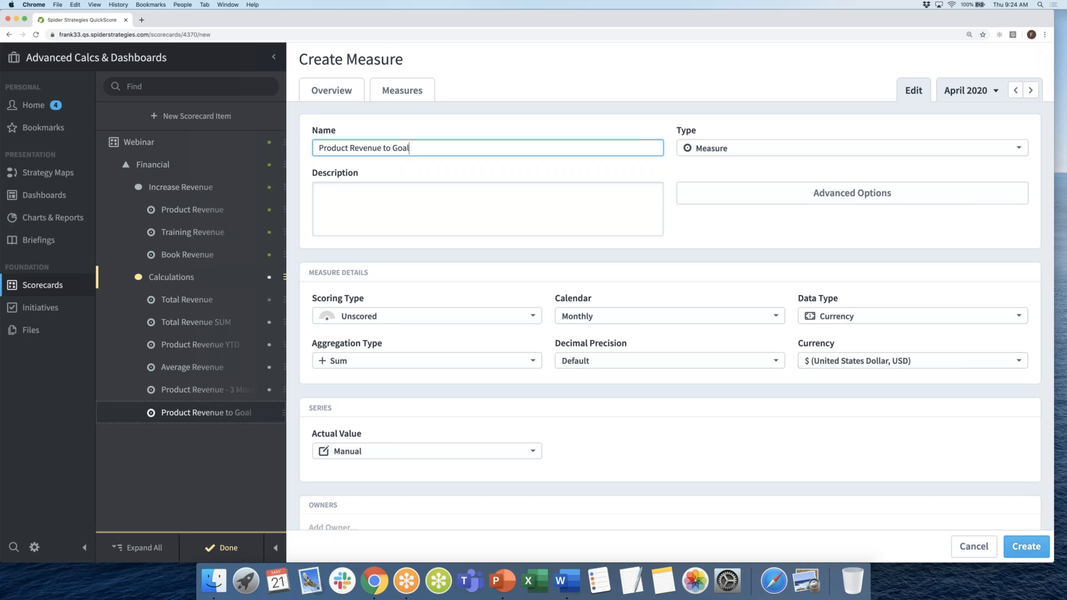
pyautogui.click(835, 322)
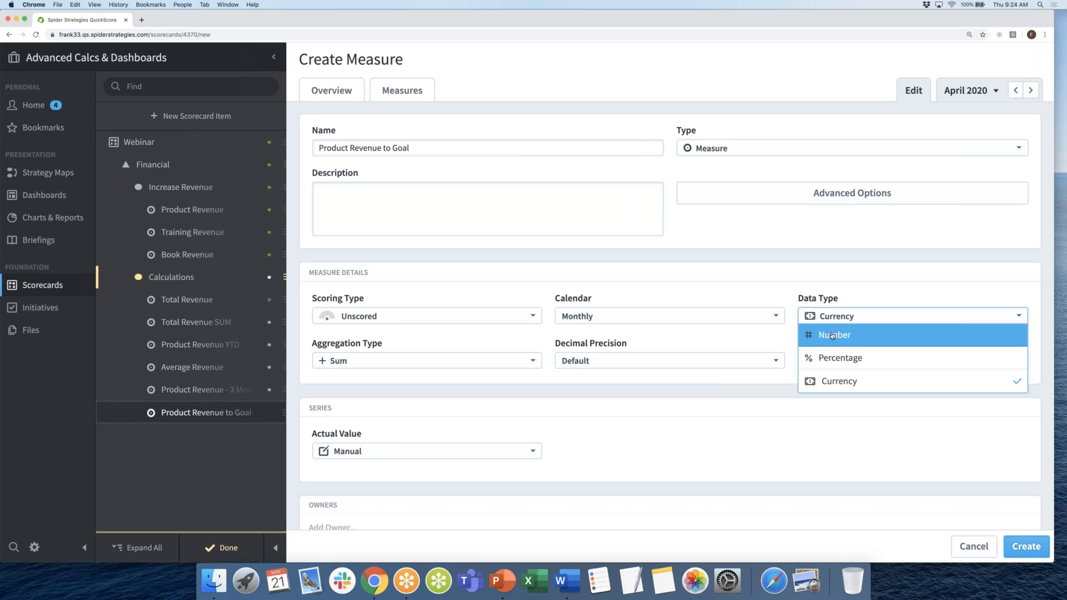
pyautogui.click(832, 336)
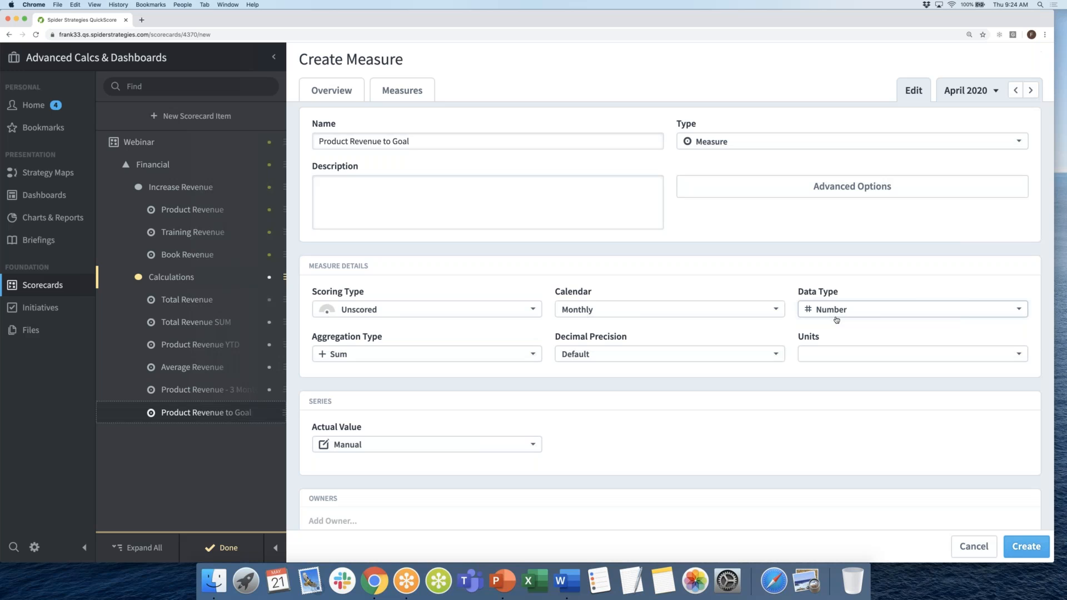
pyautogui.scroll(-3, 704, 340)
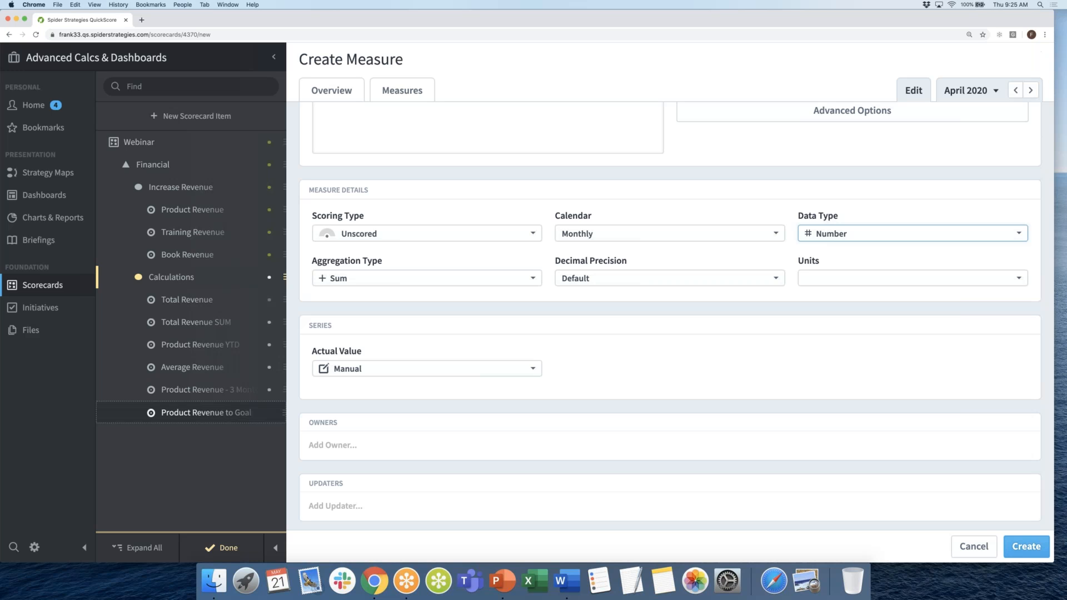
pyautogui.click(447, 373)
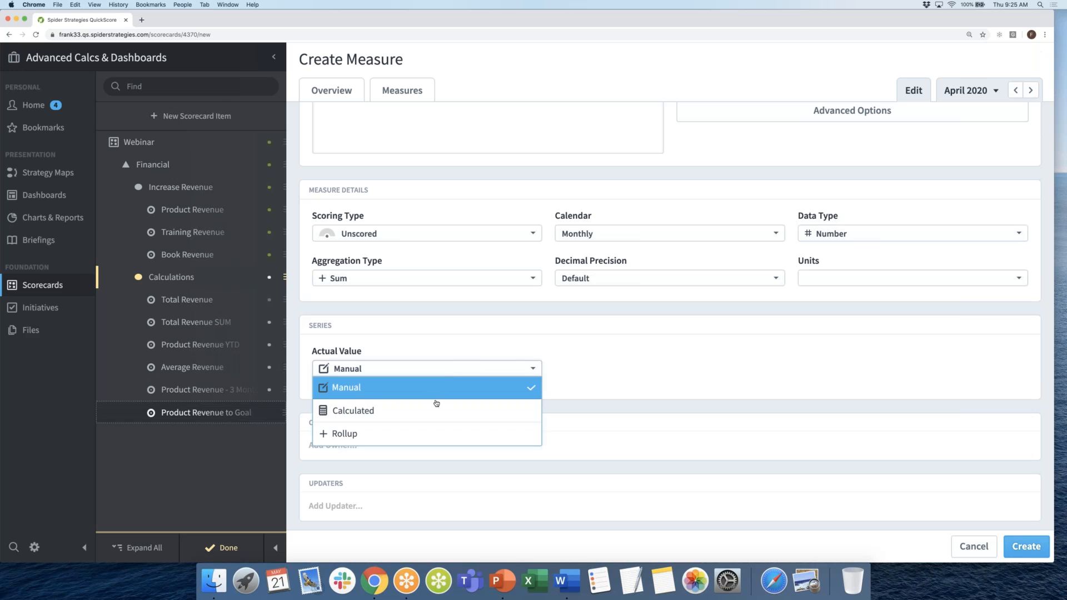
pyautogui.click(436, 407)
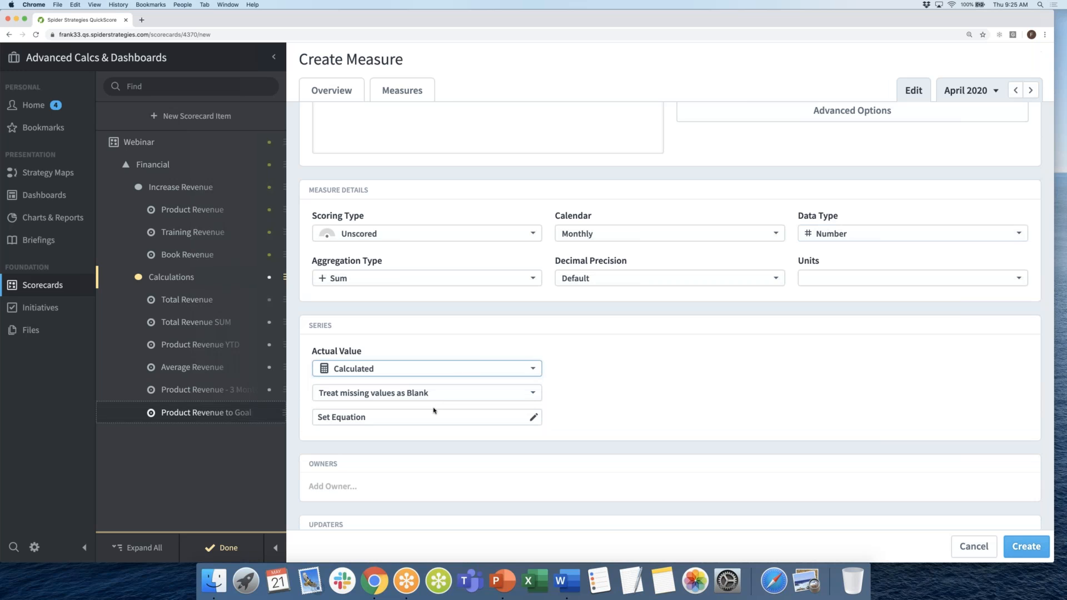
# - Start the Product Revenue to Goal equation with "if(" and insert Product Revenue's actual value for the current period
pyautogui.click(436, 412)
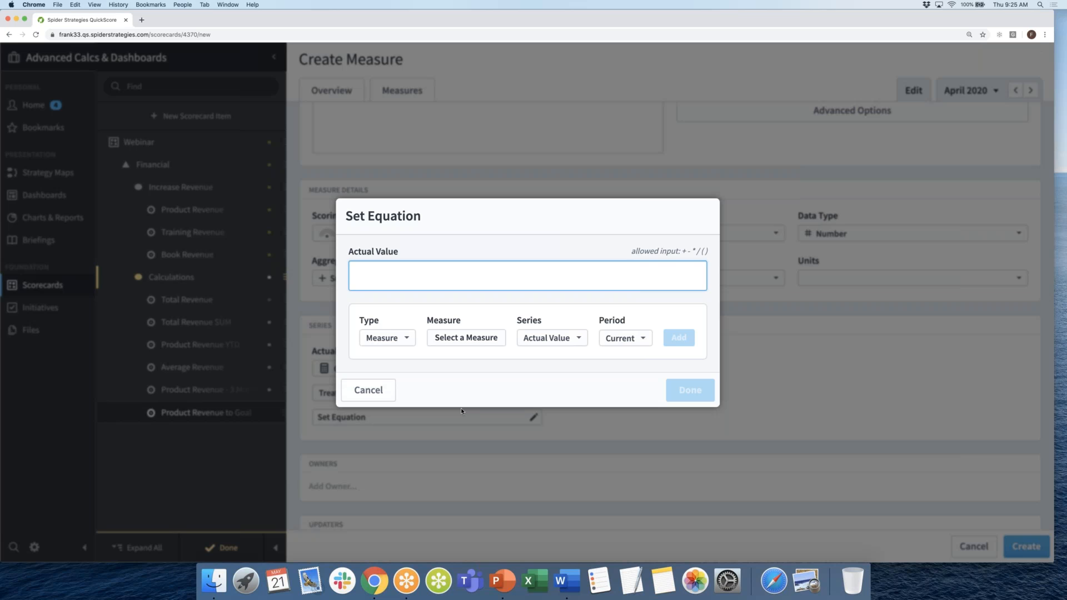
pyautogui.write('if(')
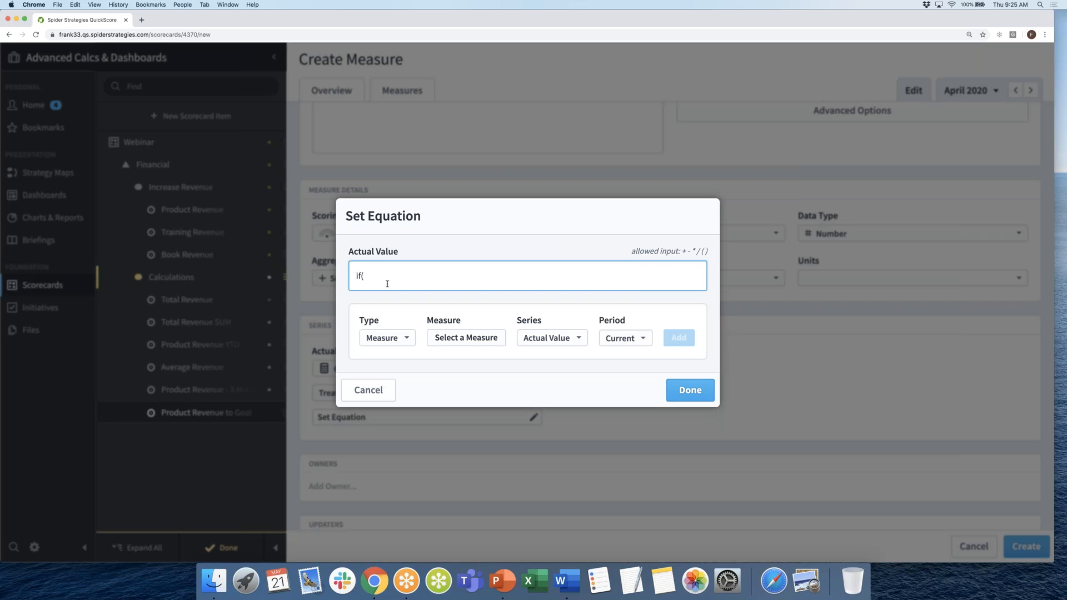
pyautogui.click(458, 339)
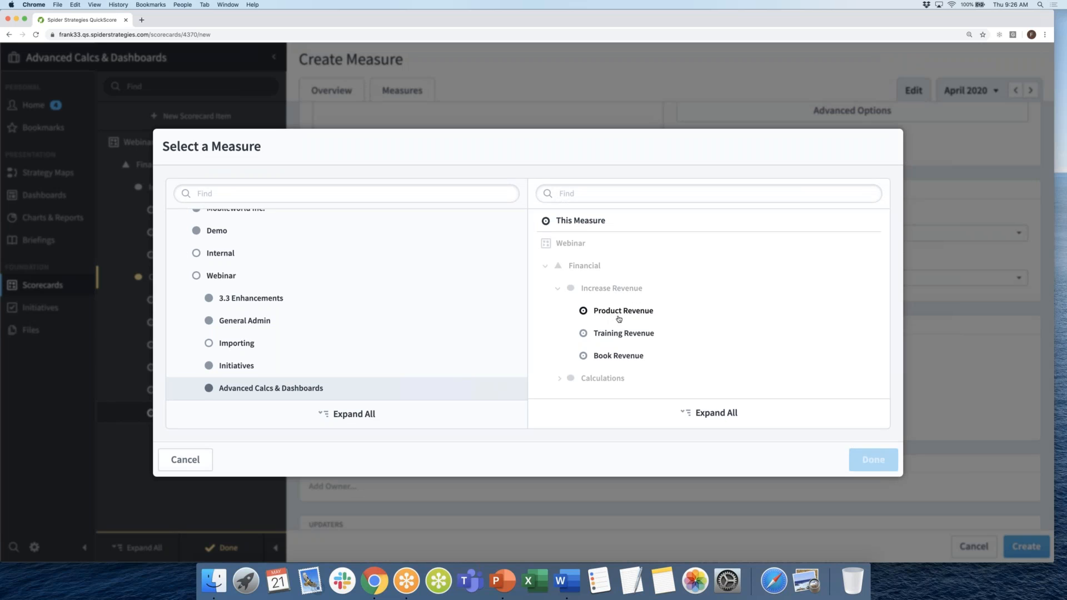
pyautogui.click(618, 318)
pyautogui.click(863, 459)
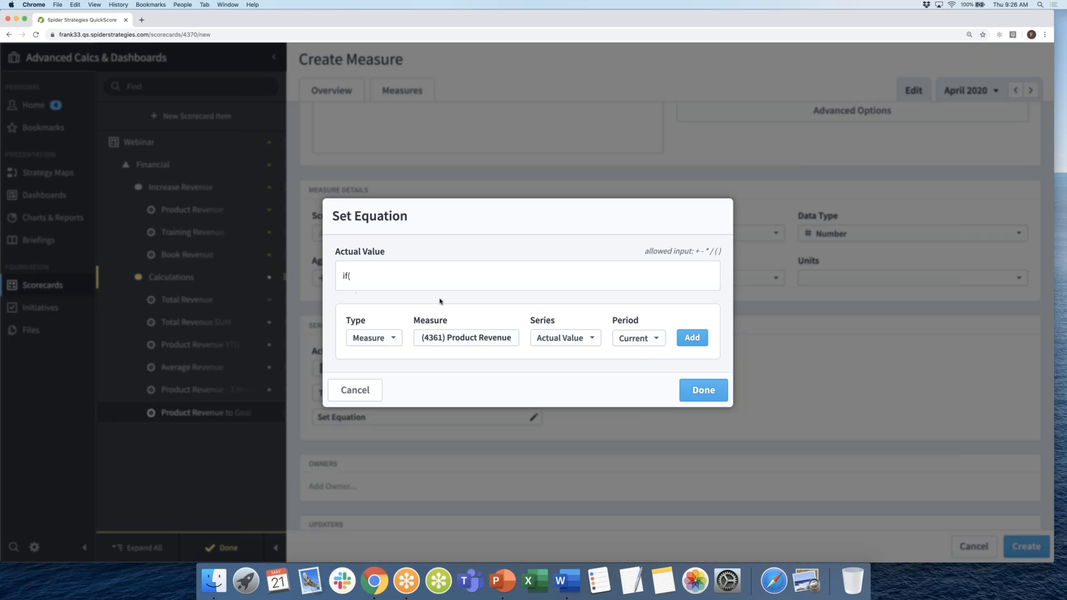
pyautogui.click(691, 338)
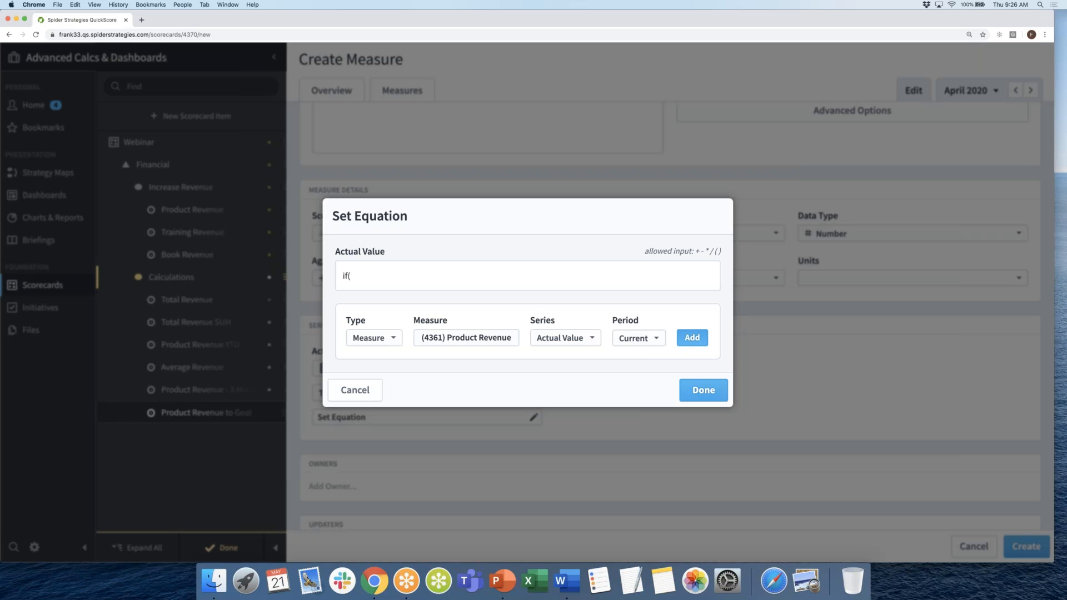
# - Add a greater-than sign and Product Revenue's Goal value for the current period to complete the comparison
pyautogui.click(471, 283)
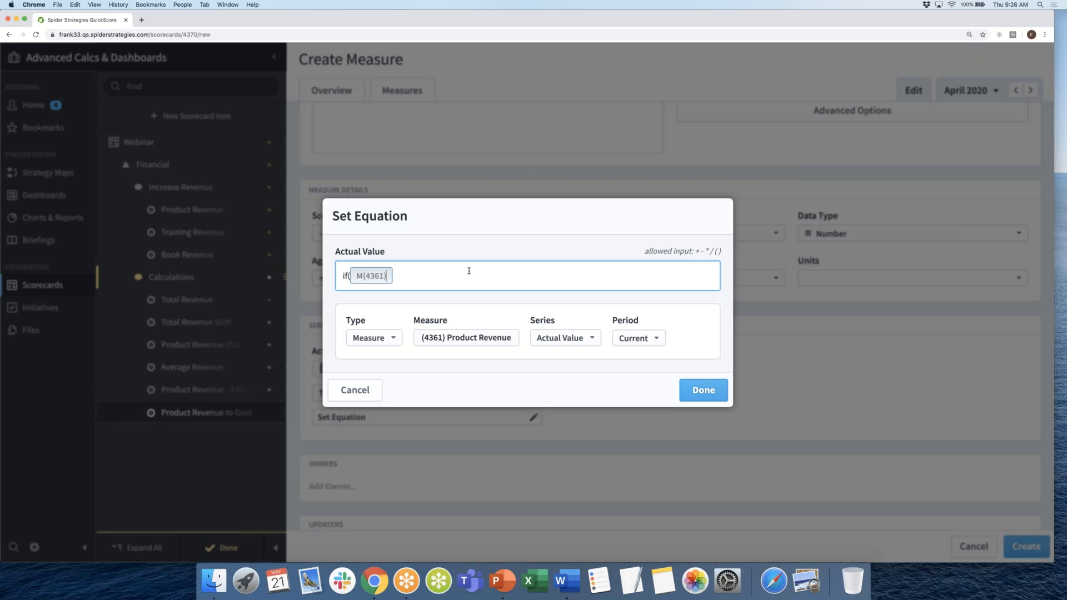
pyautogui.write('>')
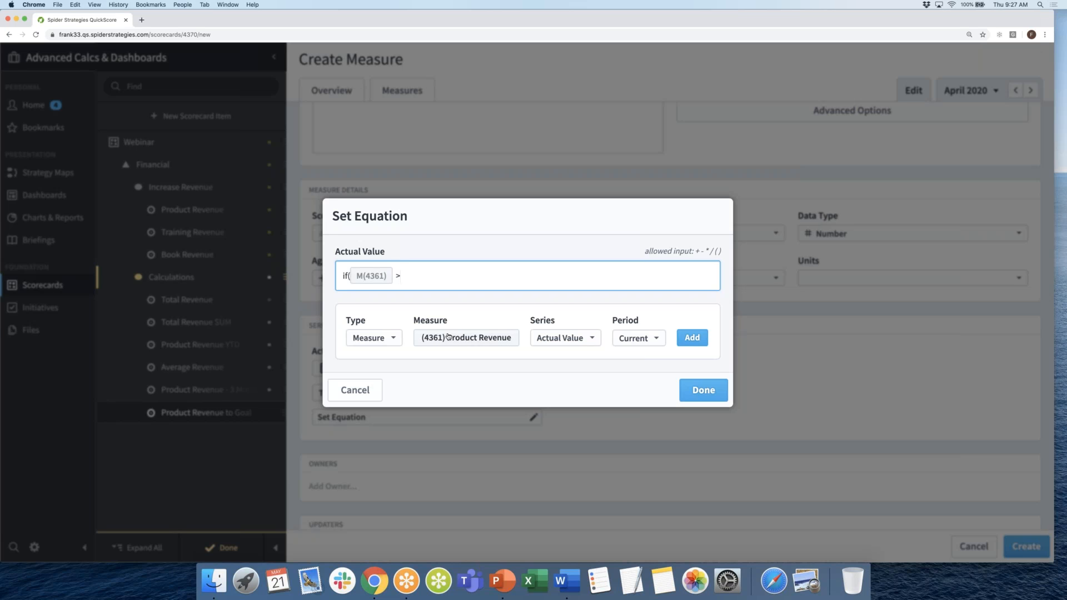
pyautogui.click(559, 339)
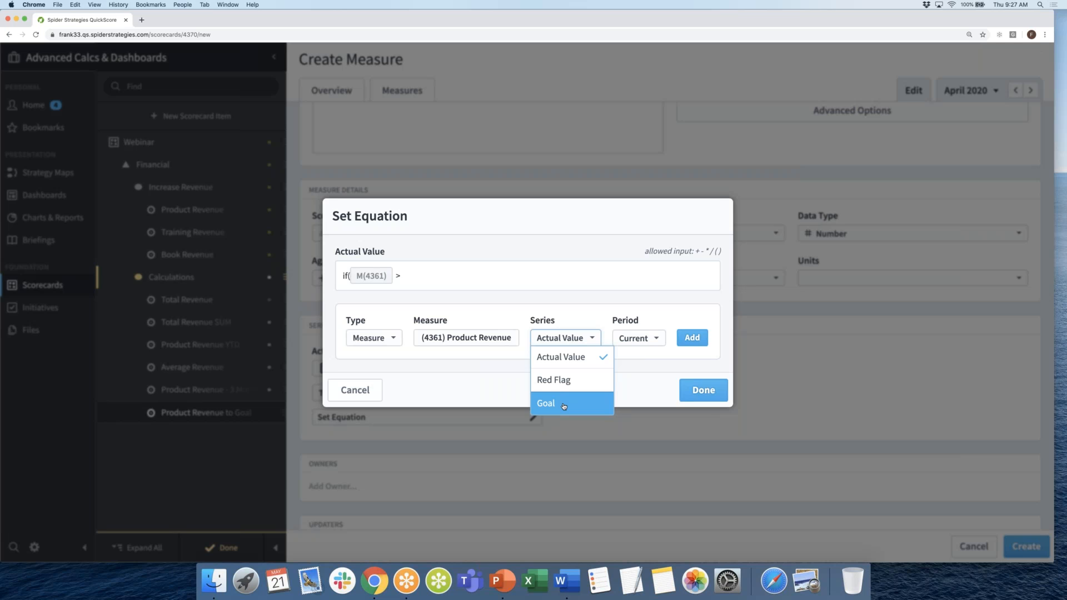
pyautogui.click(563, 404)
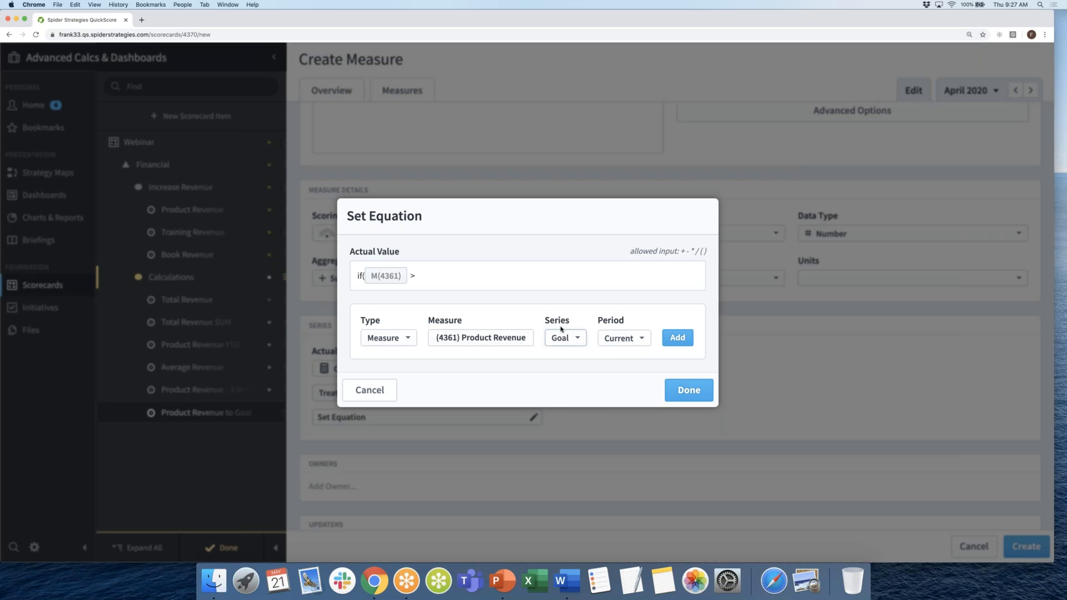
pyautogui.click(677, 342)
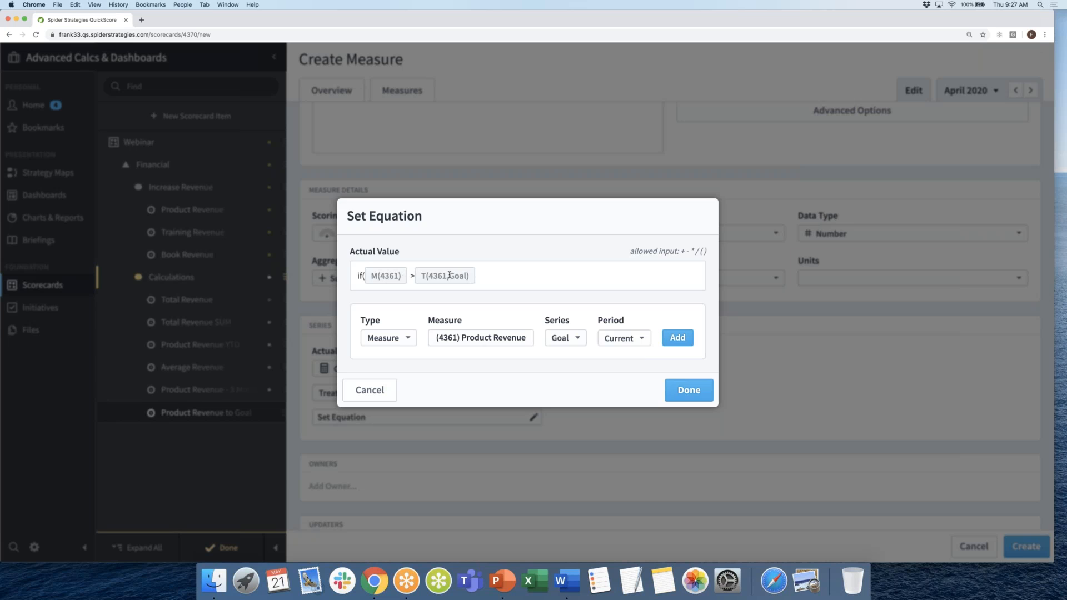
# - Finish the equation with ",1,0)", accept it and create the Product Revenue to Goal measure
pyautogui.click(498, 276)
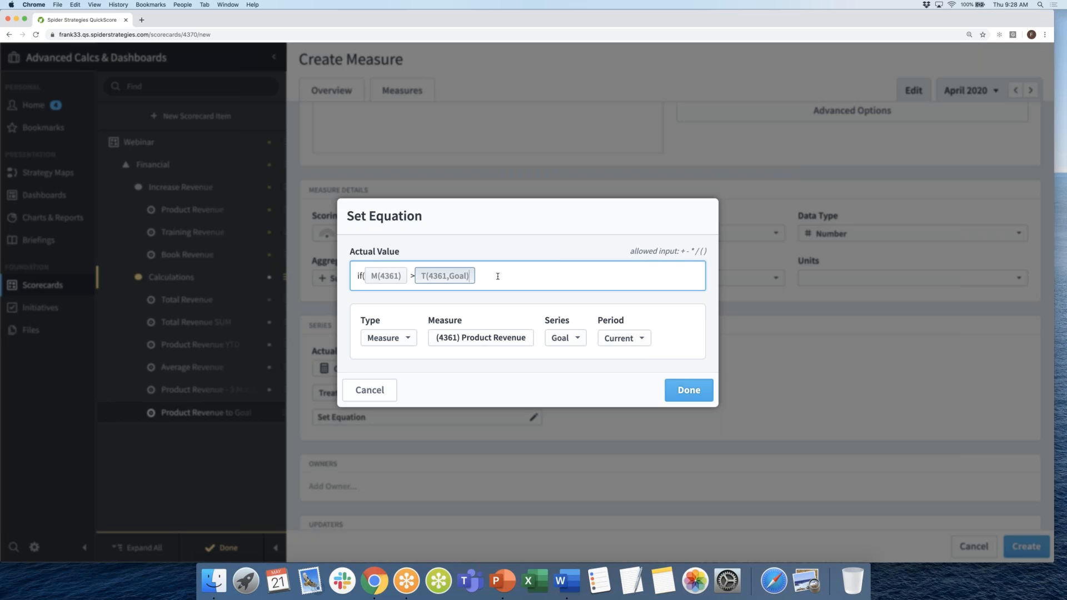
pyautogui.write(',')
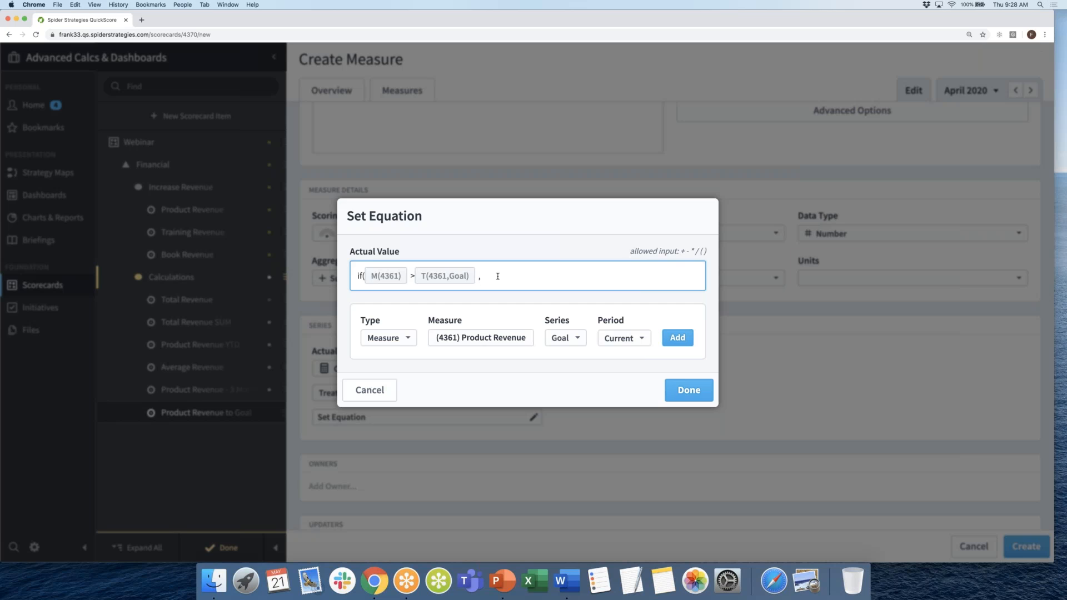
pyautogui.write('1')
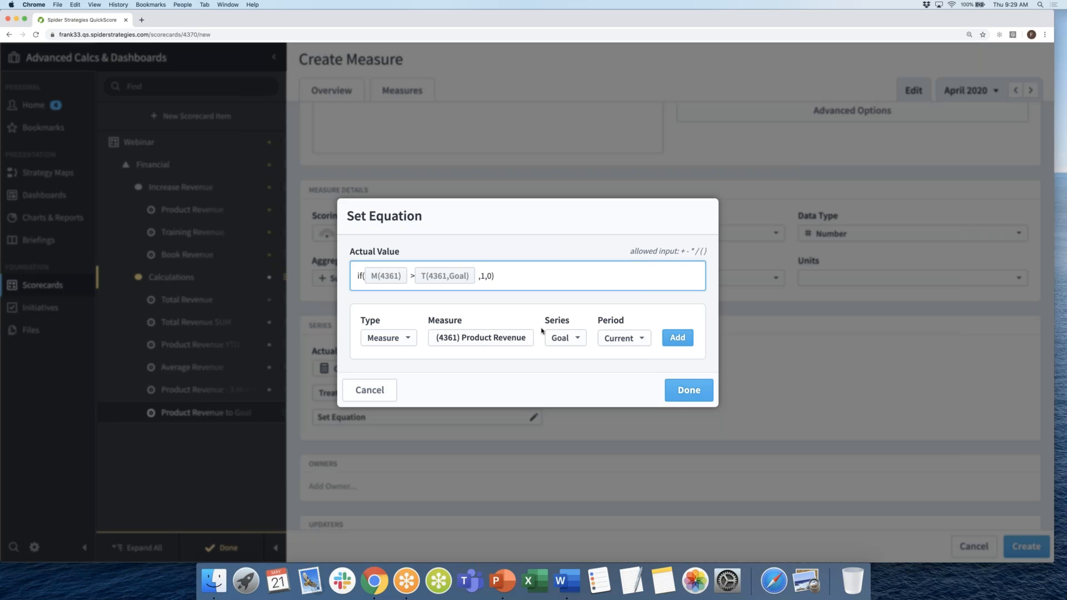
pyautogui.click(704, 385)
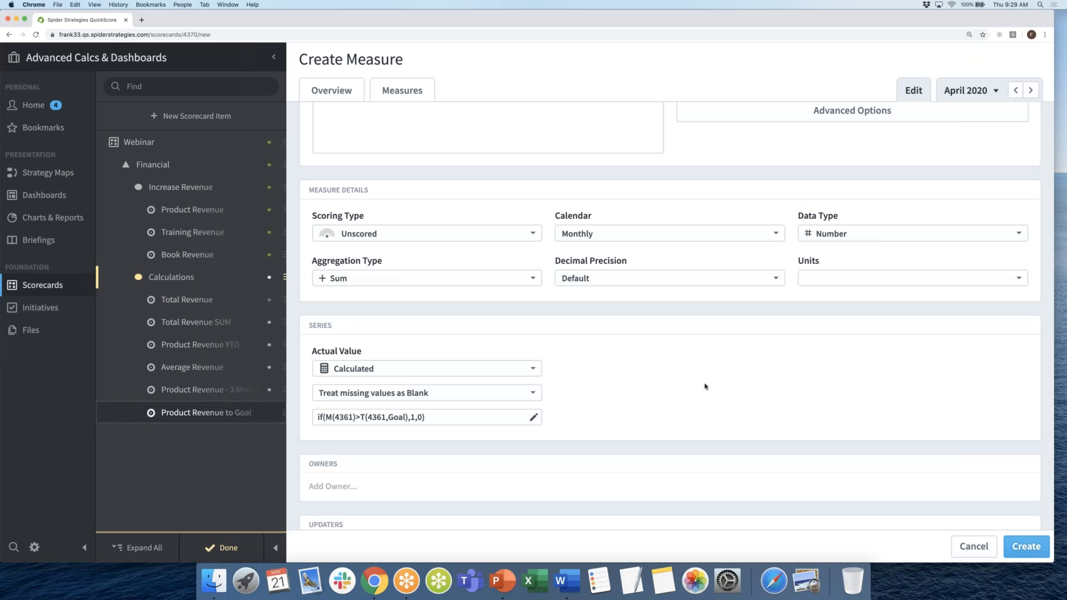
pyautogui.scroll(-2, 704, 383)
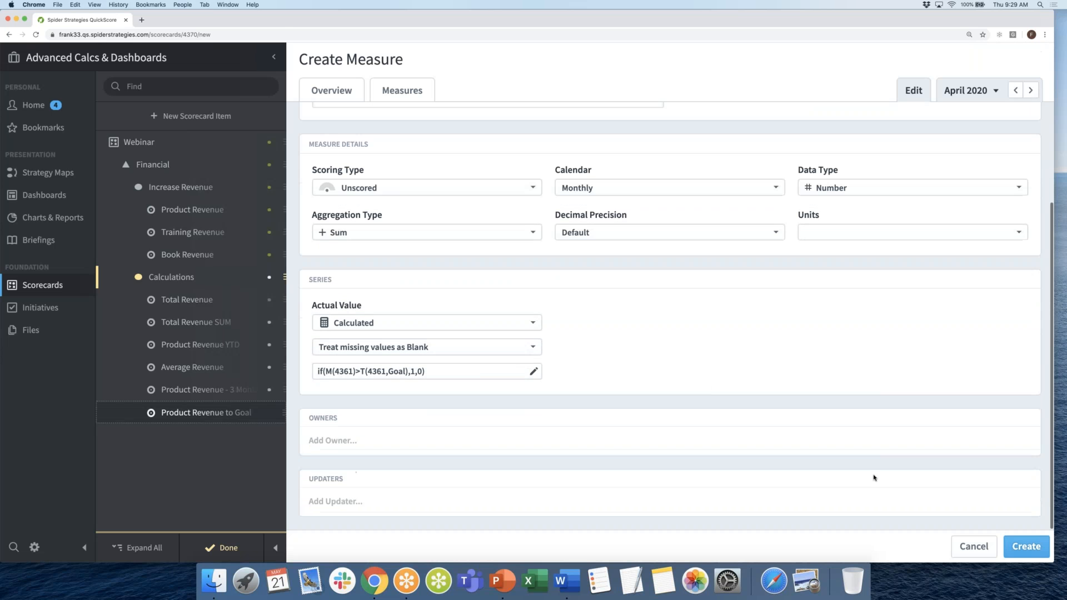
pyautogui.click(1034, 549)
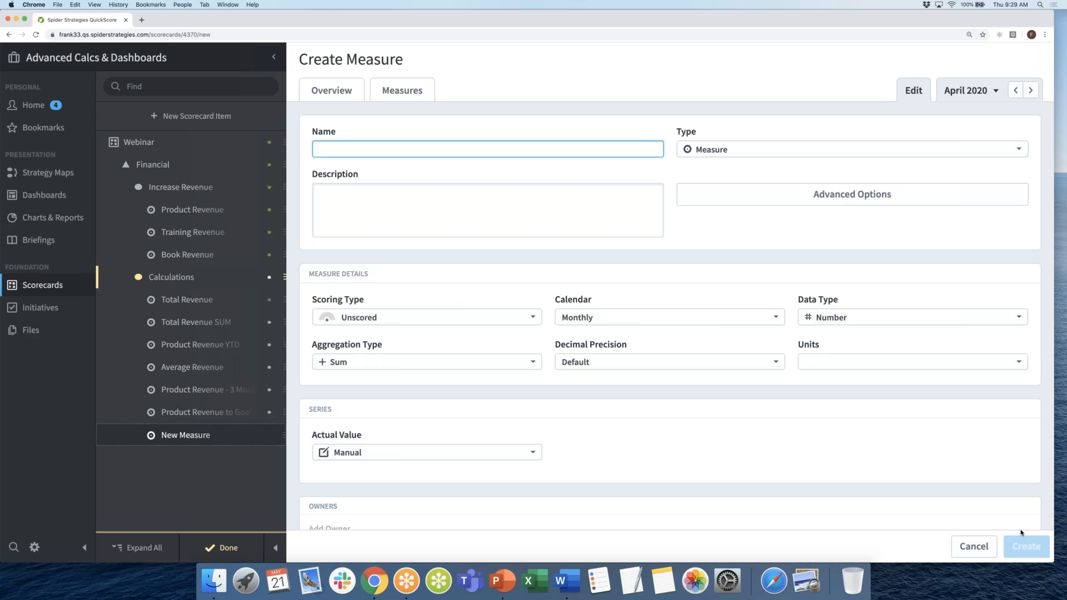
# - Name the next new measure under Calculations "Product Revenue Null?" and set its actual value to Calculated
pyautogui.write('Prod')
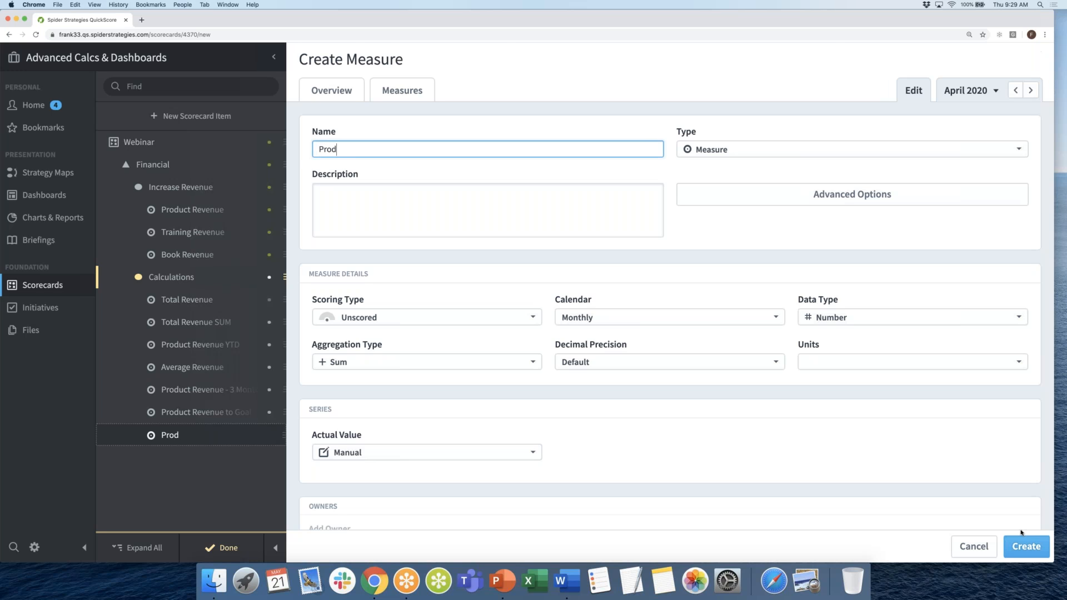
pyautogui.write('uct Revenue Null?')
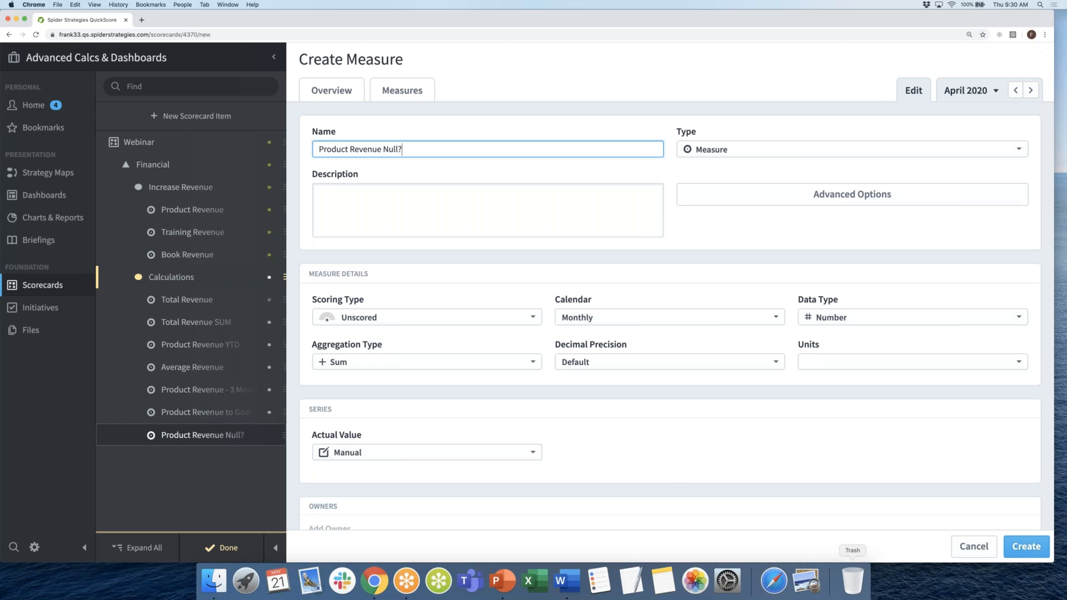
pyautogui.scroll(-3, 661, 454)
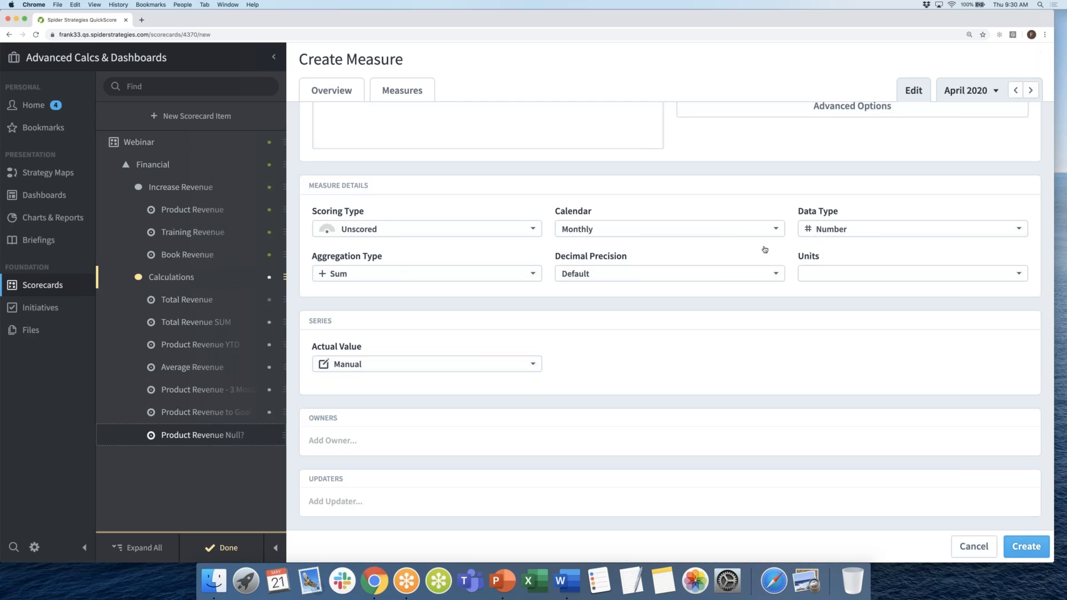
pyautogui.scroll(2, 762, 248)
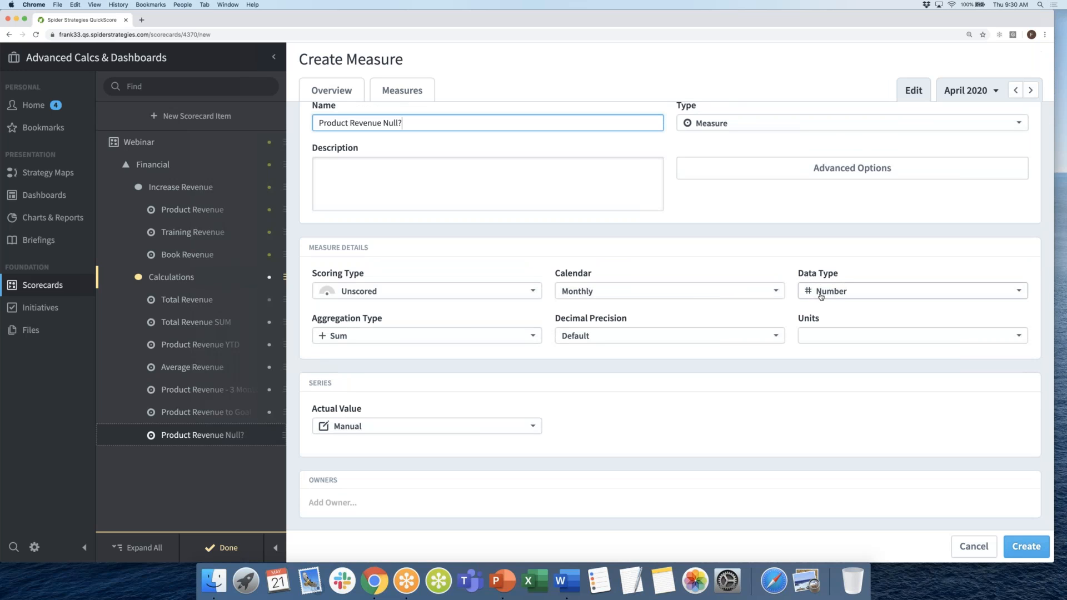
pyautogui.scroll(-3, 821, 294)
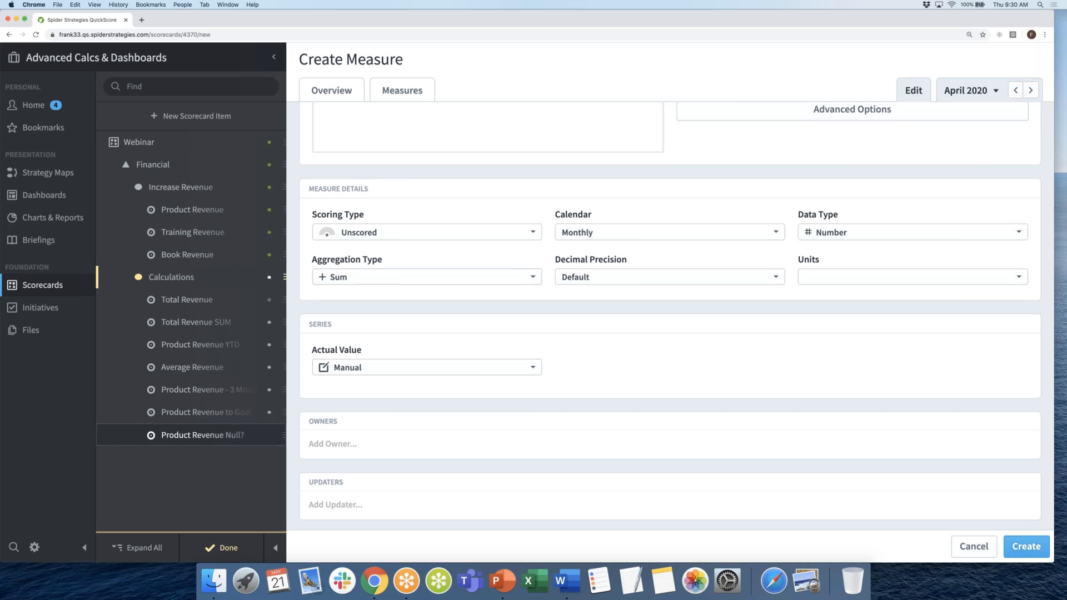
pyautogui.click(385, 372)
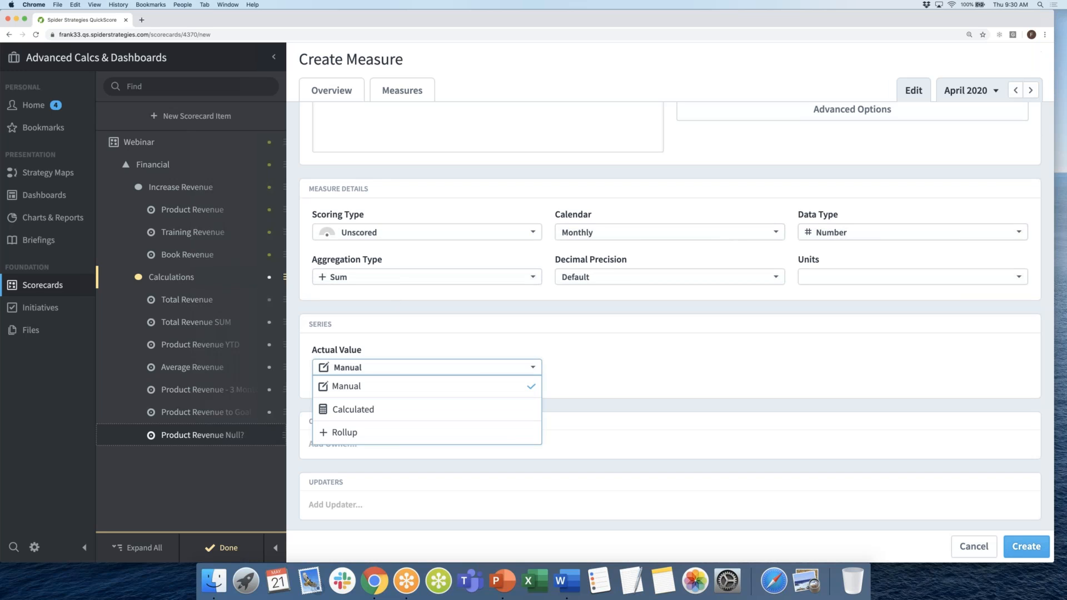
pyautogui.click(417, 408)
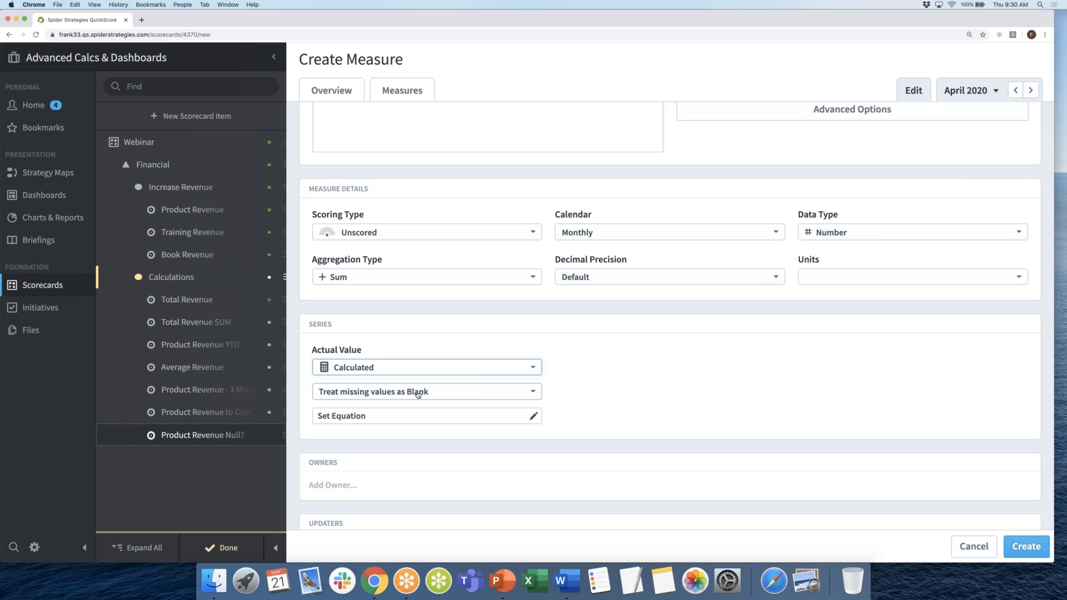
# - Choose to treat missing values as Blank for the Product Revenue Null? calculation
pyautogui.click(361, 396)
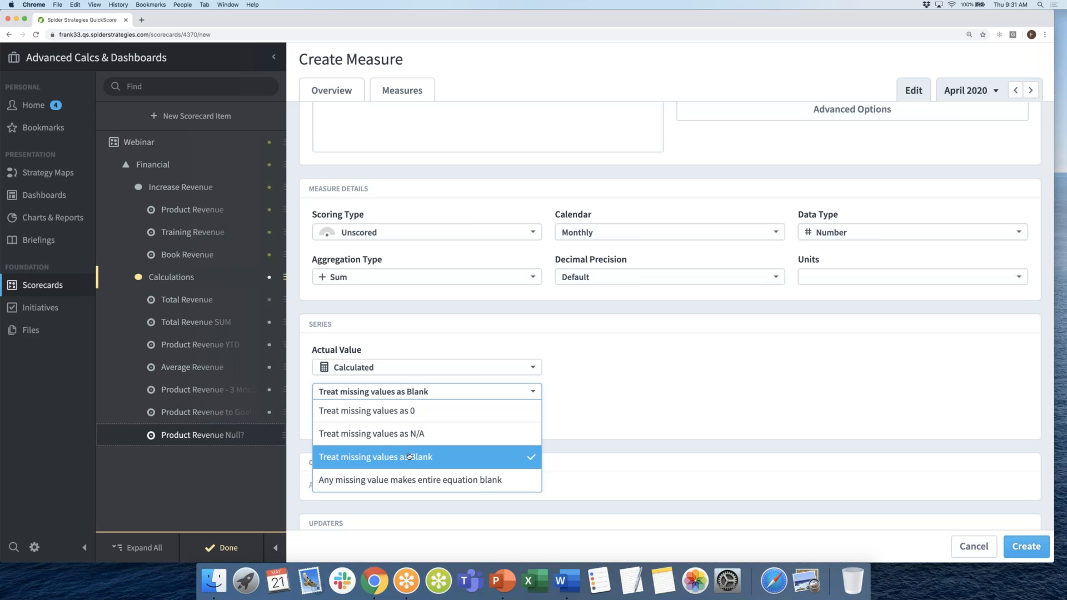
pyautogui.click(407, 458)
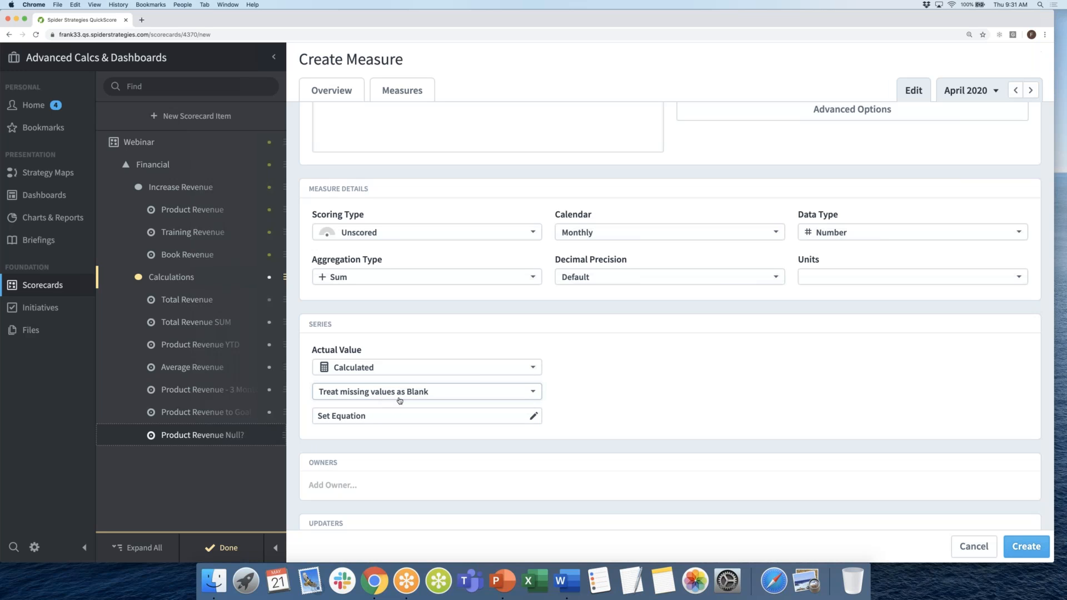
pyautogui.scroll(-1, 399, 400)
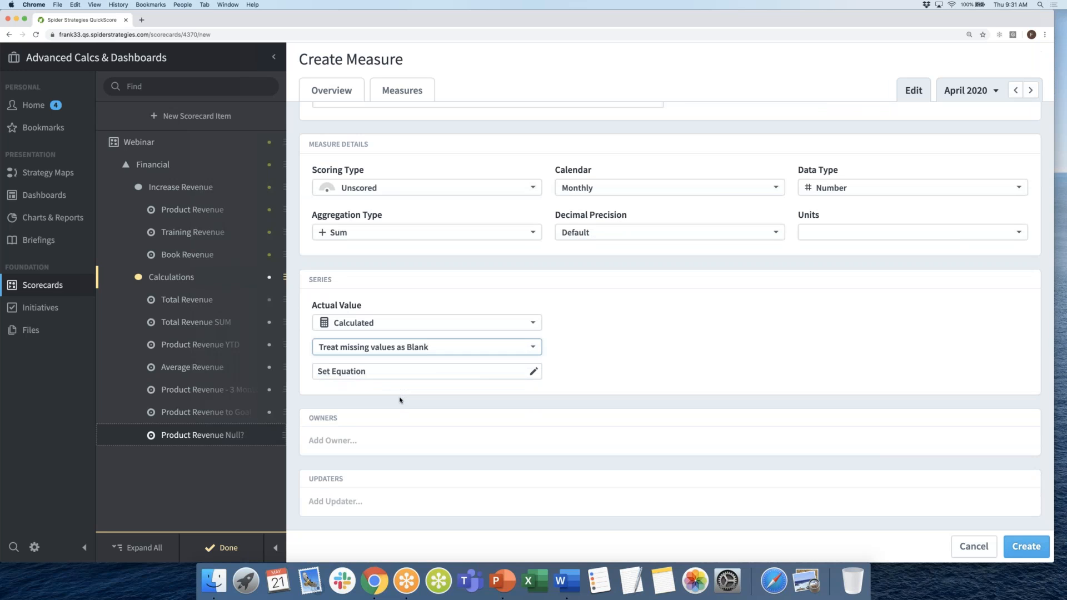
pyautogui.click(1024, 548)
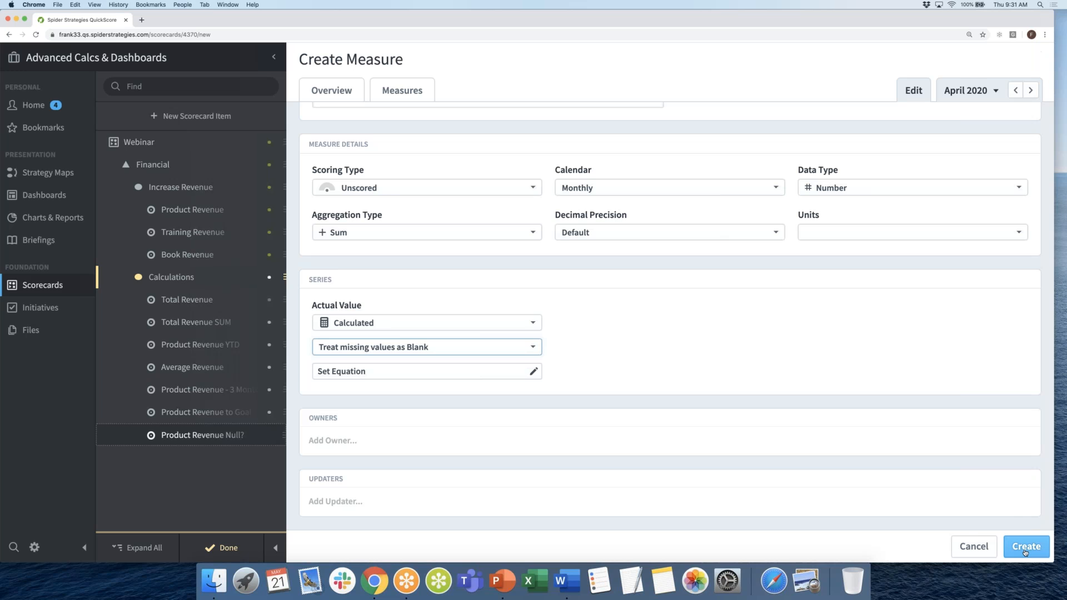
# - Start the Product Revenue Null? equation with "if(isnull(" and insert Product Revenue's actual value for the current period
pyautogui.click(409, 374)
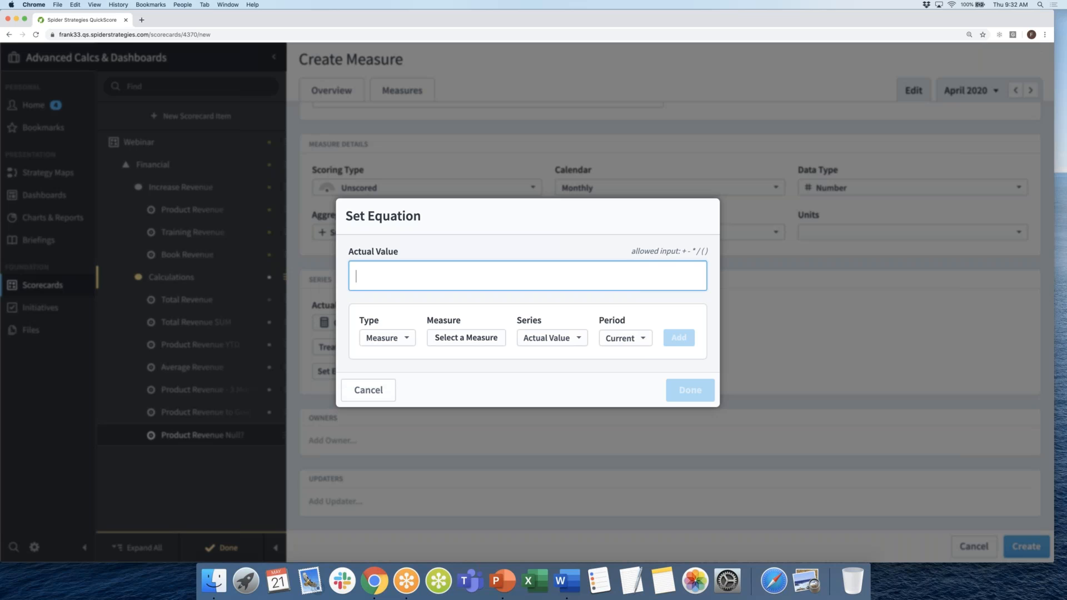
pyautogui.write('if(')
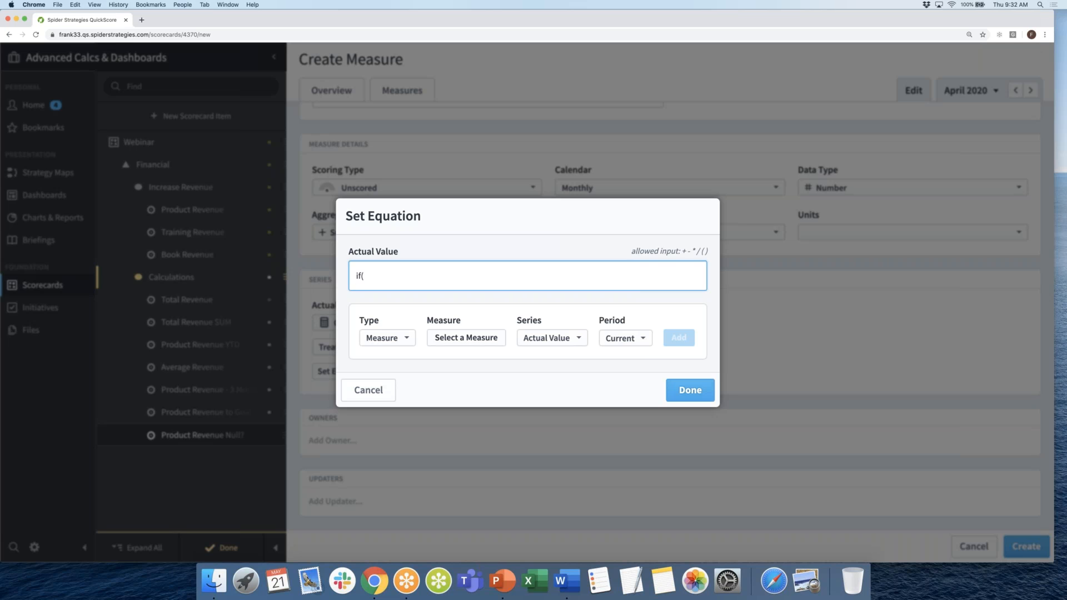
pyautogui.write('isnull(')
pyautogui.click(465, 337)
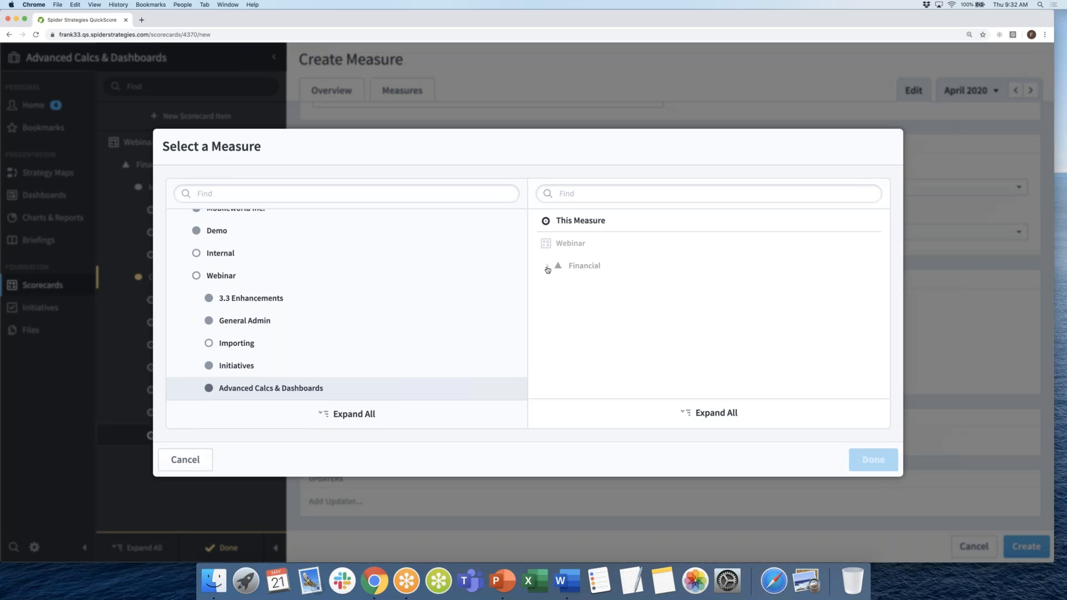
pyautogui.click(547, 266)
pyautogui.click(560, 288)
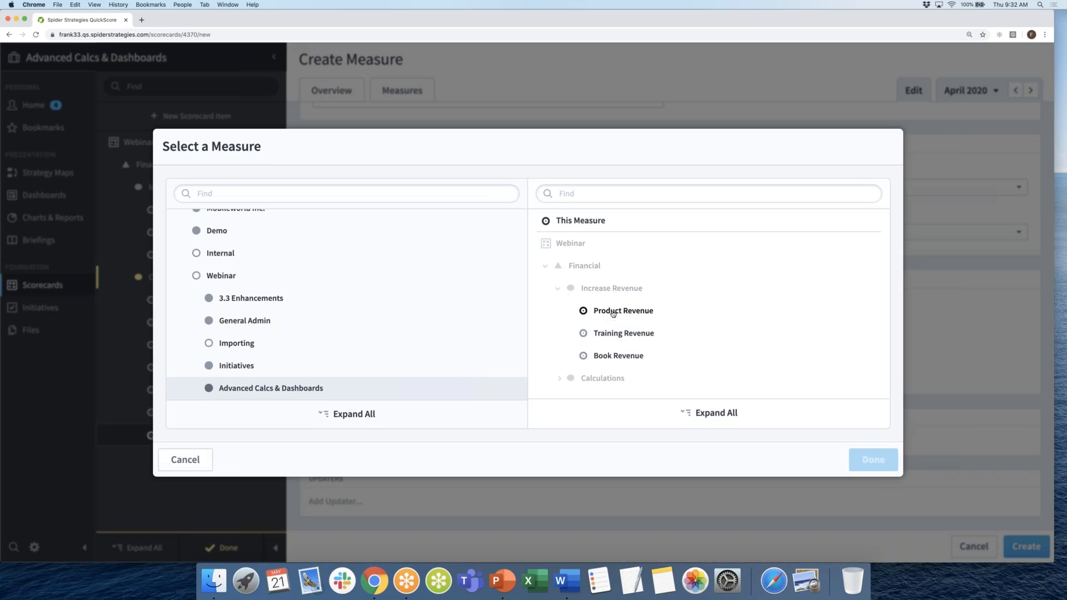
pyautogui.click(615, 314)
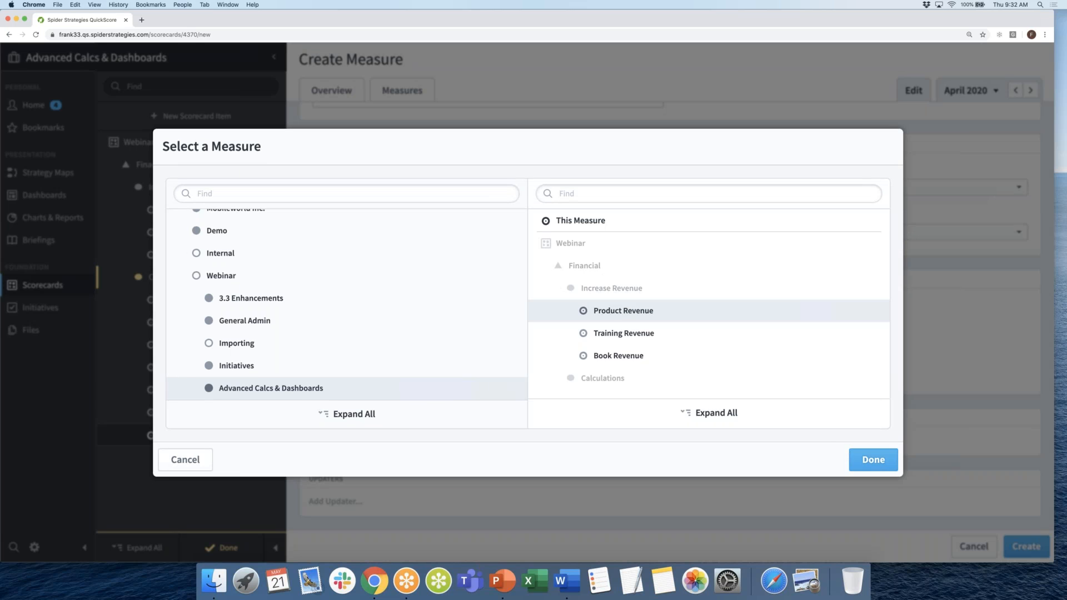
pyautogui.click(873, 460)
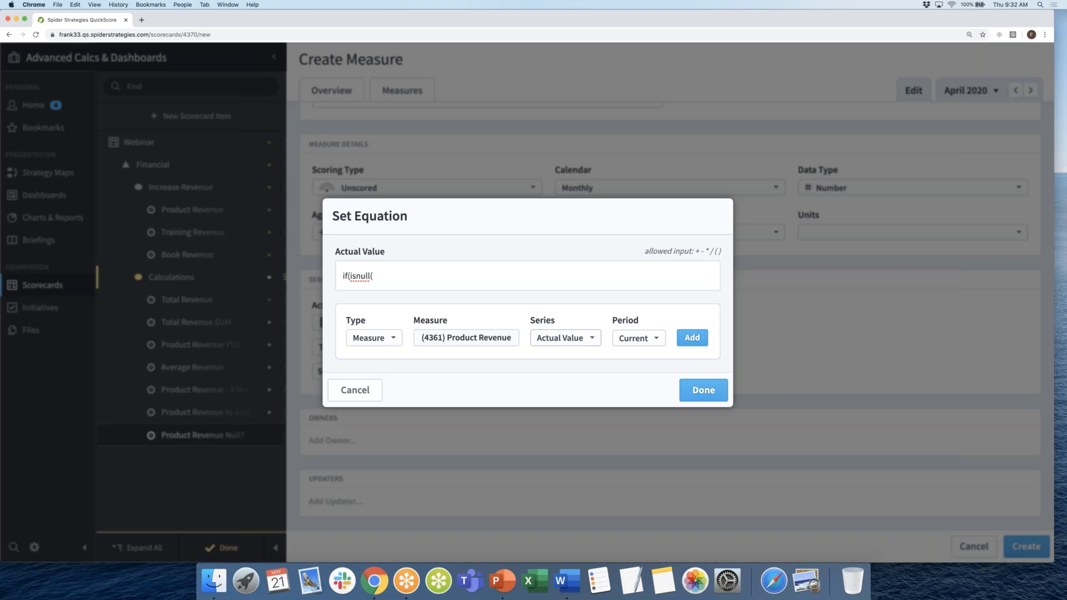
pyautogui.click(692, 338)
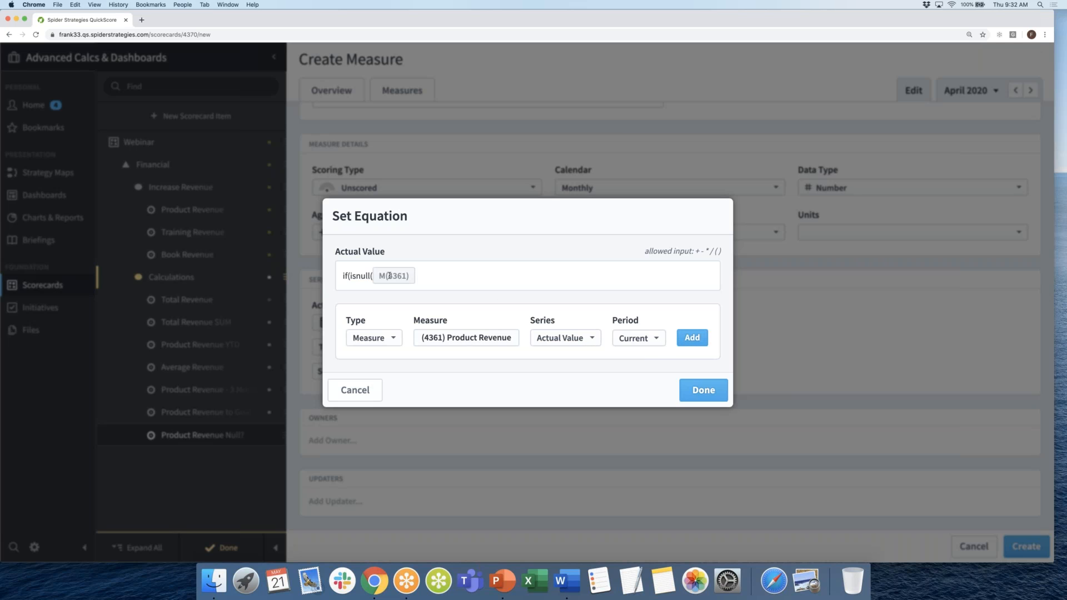
pyautogui.click(433, 277)
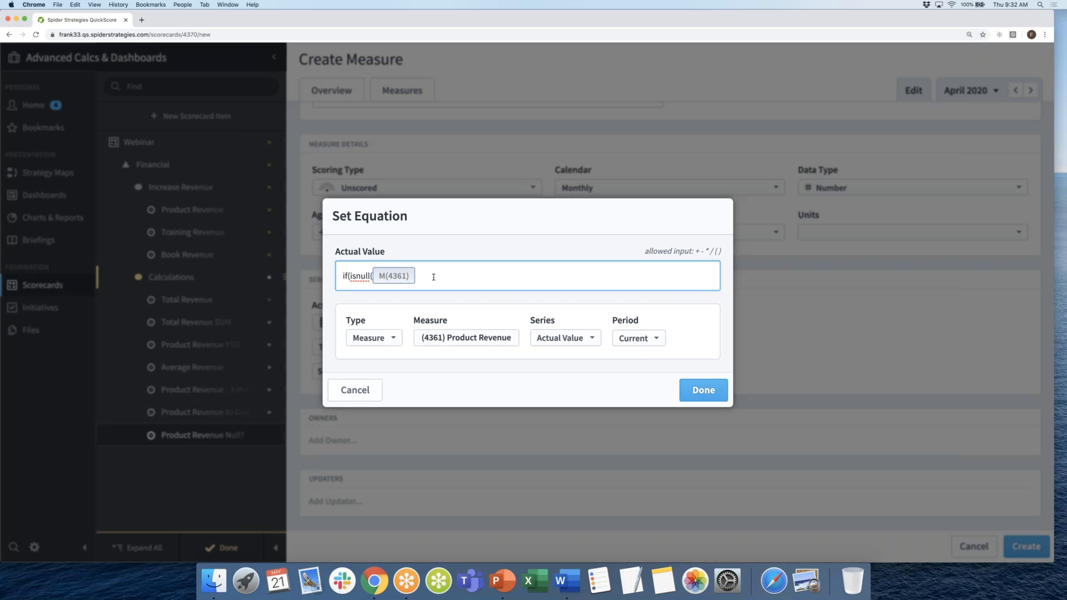
# - Finish the equation with "),1,0)" and create the Product Revenue Null? measure, leaving scorecard editing
pyautogui.write(')')
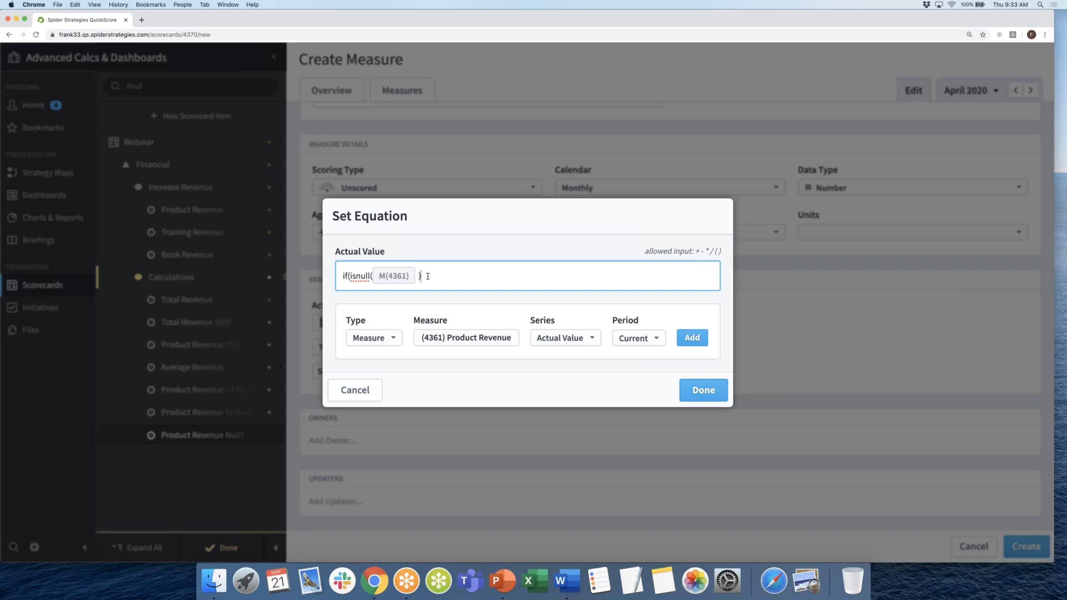
pyautogui.write(',1,0)')
pyautogui.click(702, 391)
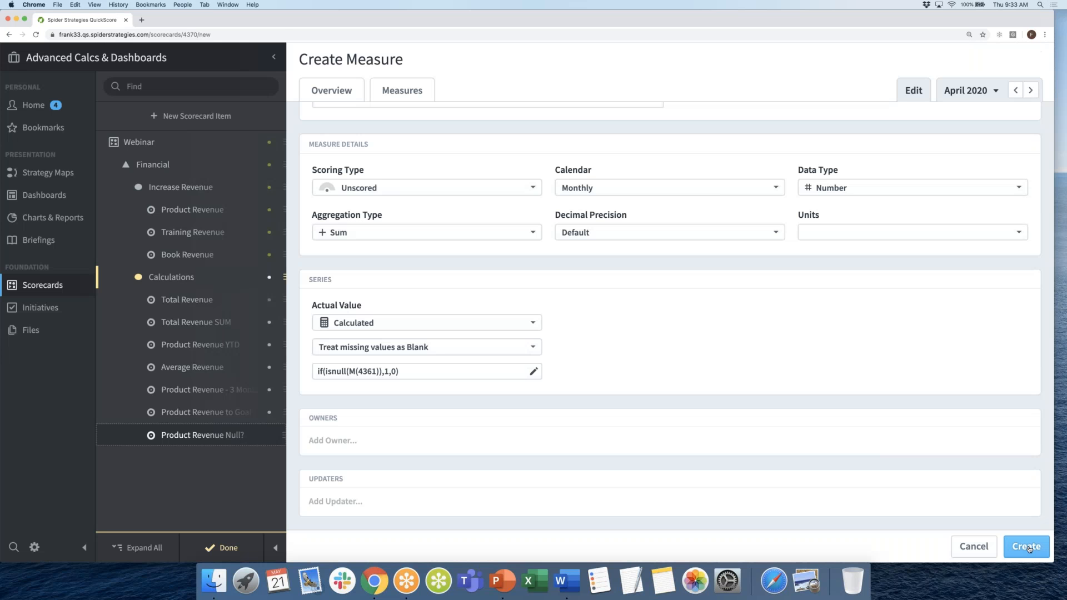
pyautogui.click(1028, 547)
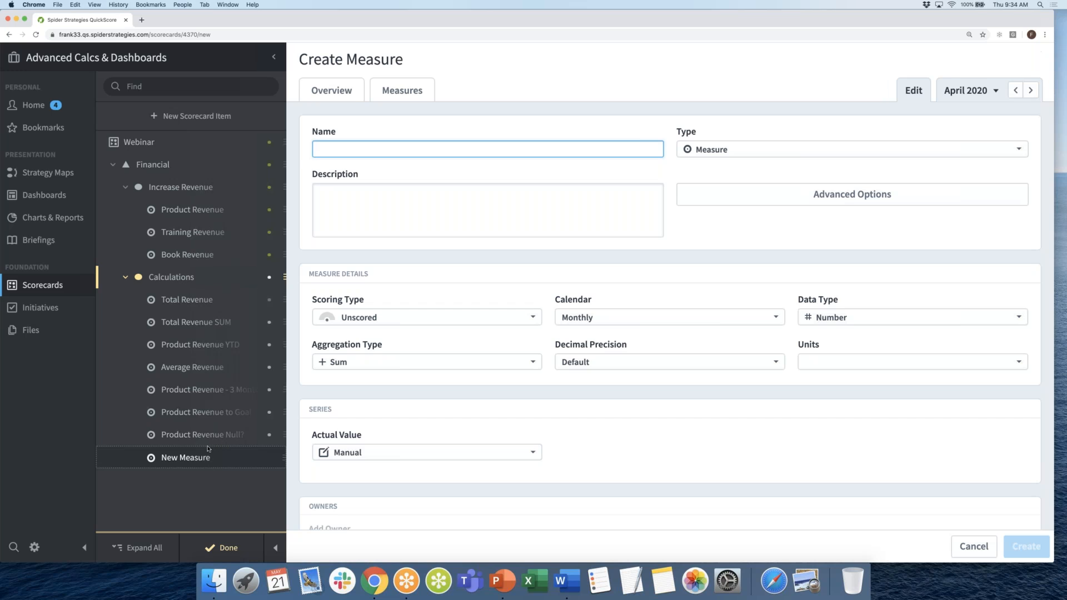
pyautogui.click(229, 549)
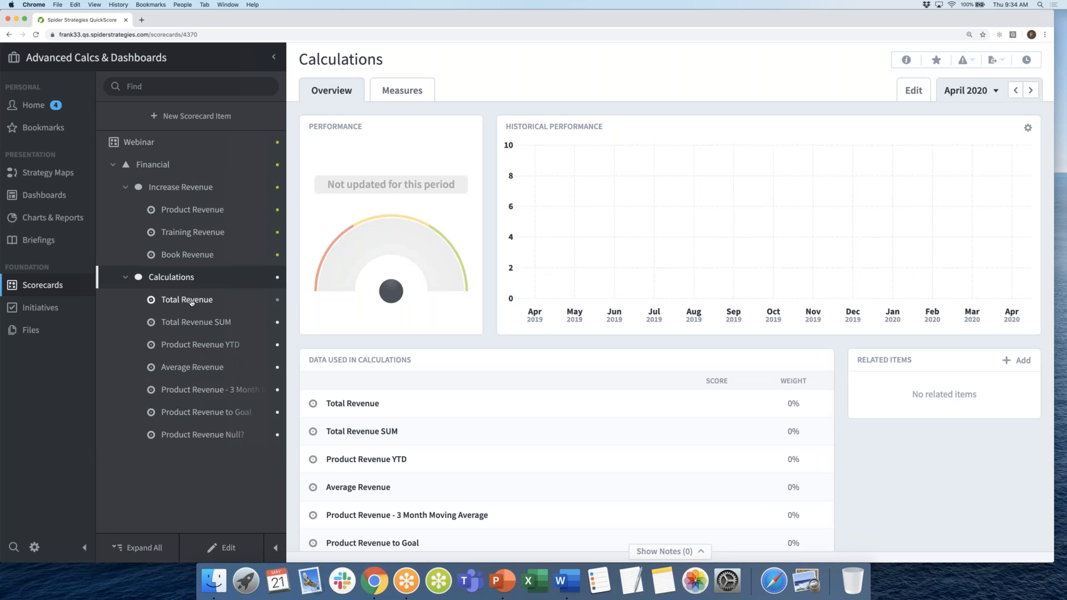
# - Review Total Revenue SUM and Product Revenue YTD for April 2020, and Product Revenue's monthly values from April back to January 2020
pyautogui.click(222, 324)
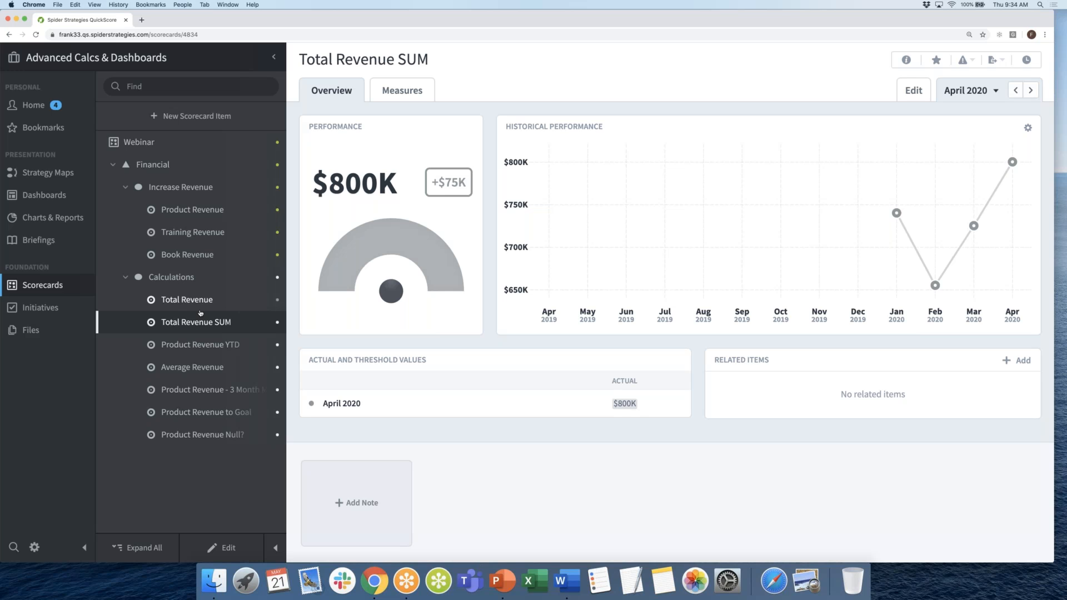
pyautogui.click(210, 345)
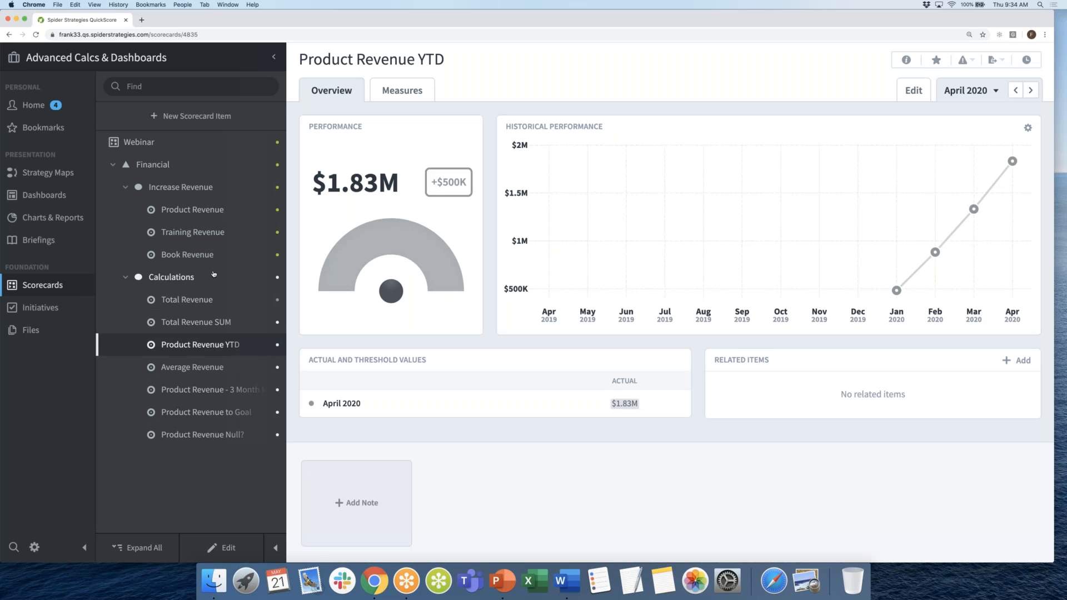
pyautogui.click(194, 210)
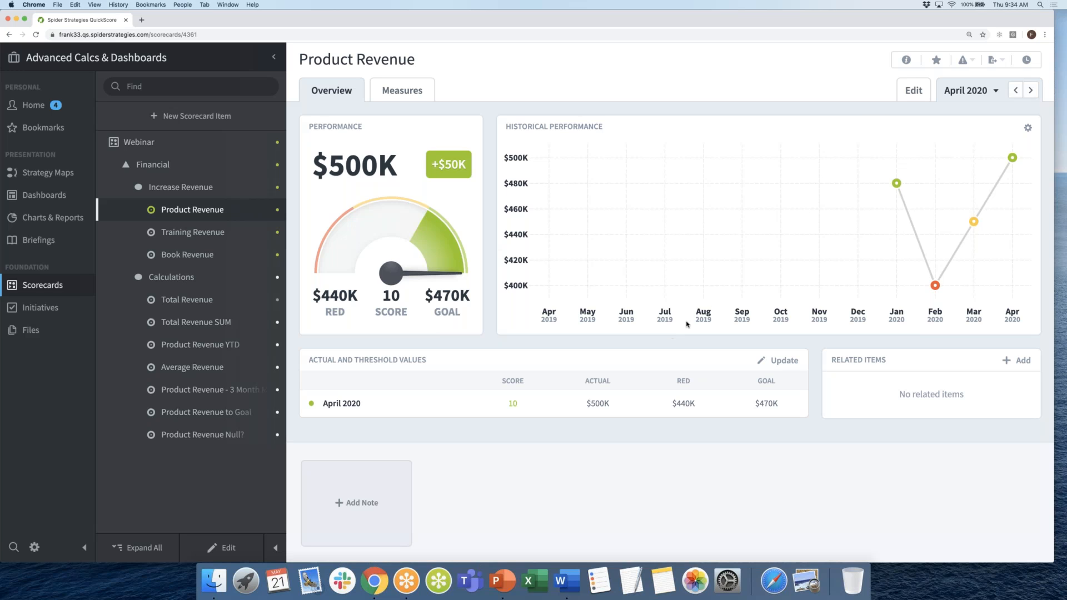
pyautogui.click(1013, 90)
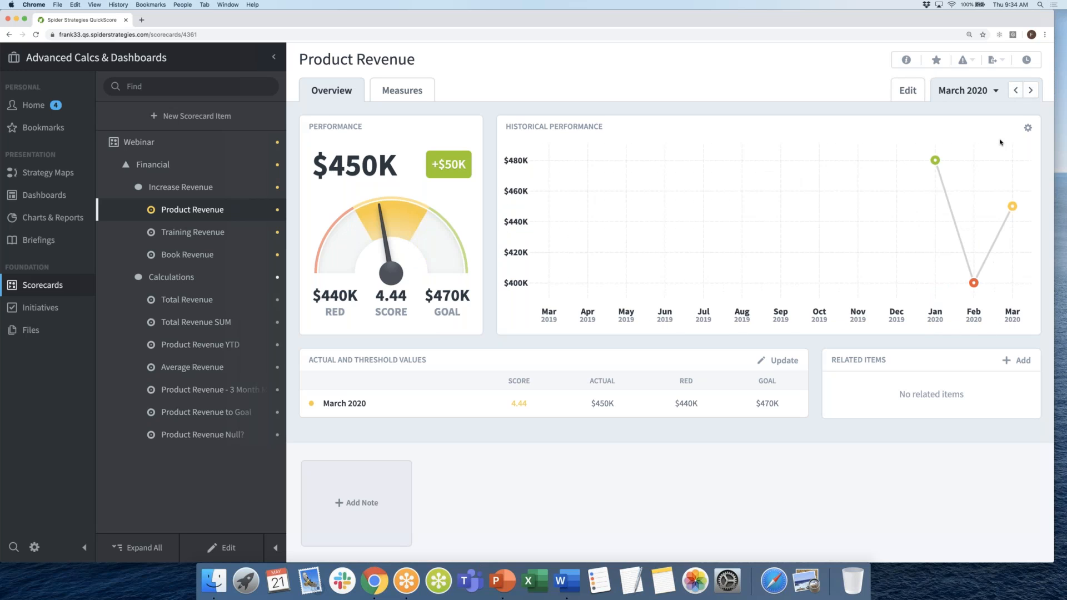
pyautogui.moveTo(366, 166)
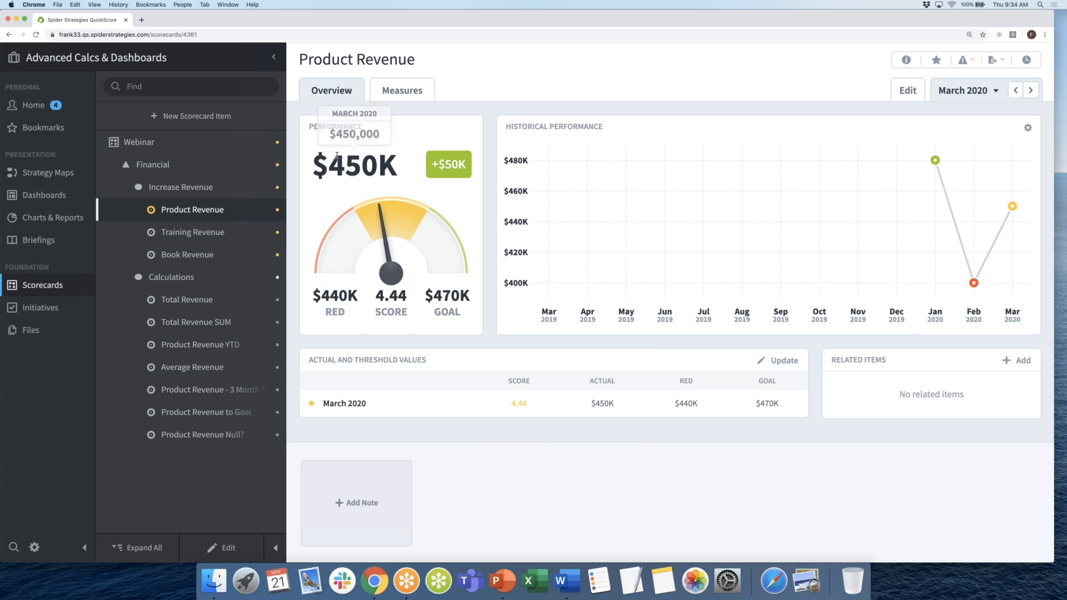
pyautogui.click(1015, 91)
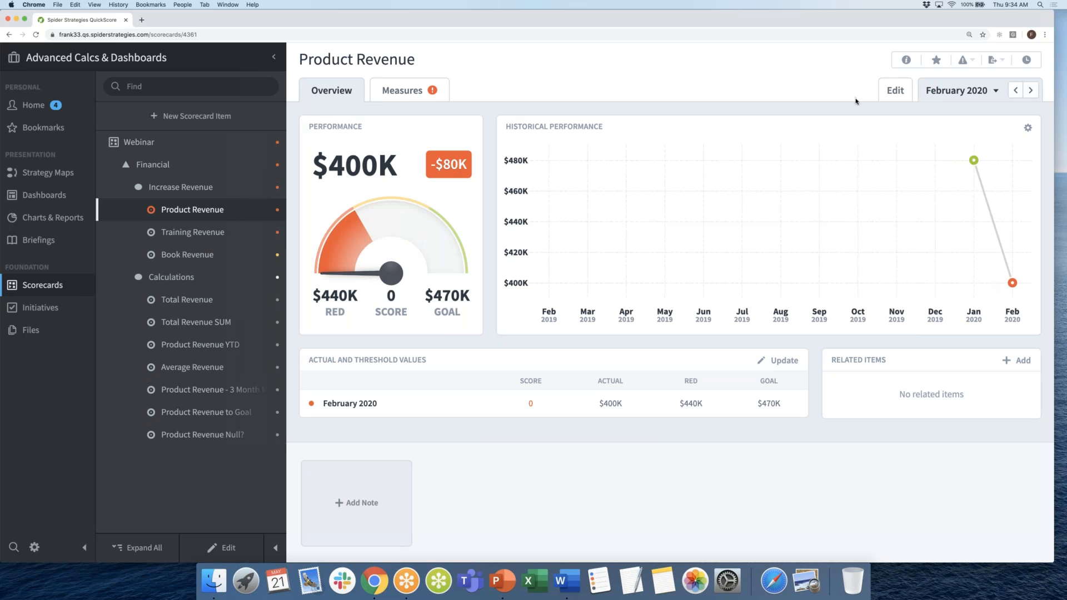
pyautogui.click(1014, 91)
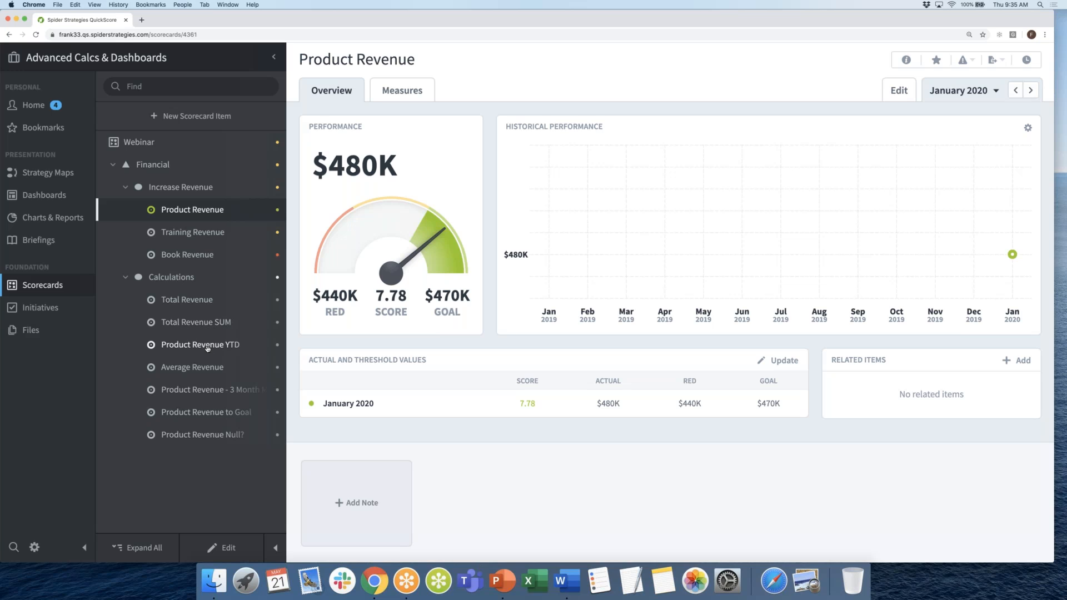
pyautogui.moveTo(347, 171)
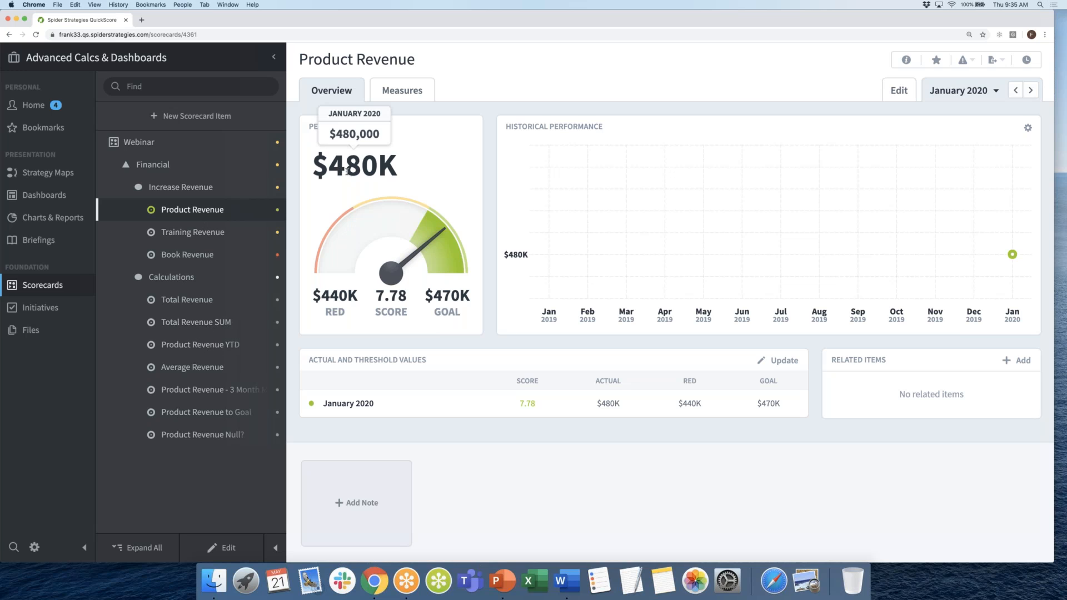
# - Review Product Revenue YTD from January to March 2020, including the data used in February's calculation
pyautogui.click(194, 347)
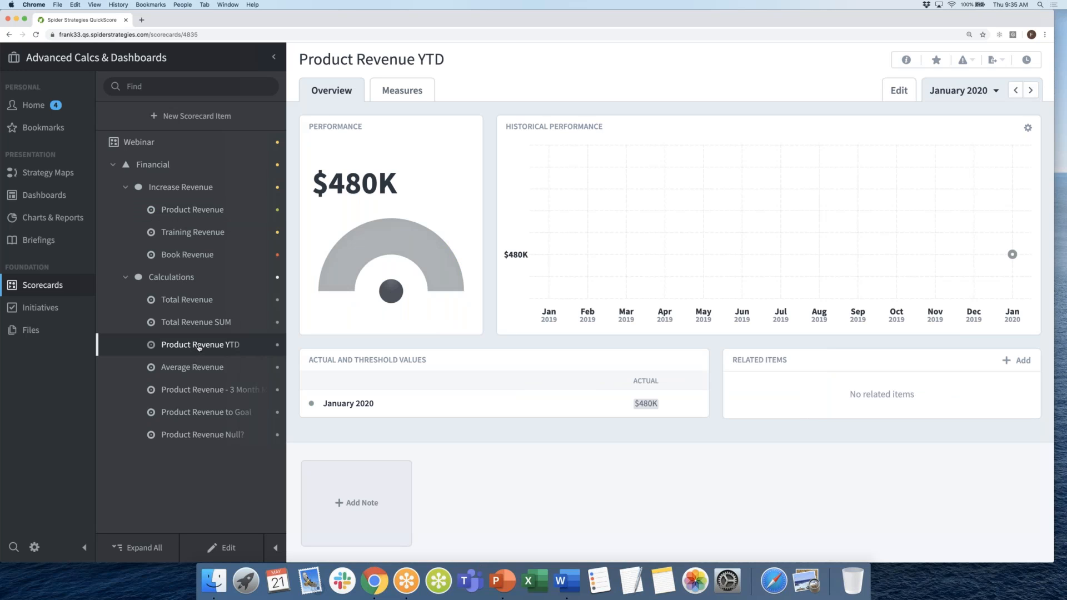
pyautogui.moveTo(644, 406)
pyautogui.click(1031, 91)
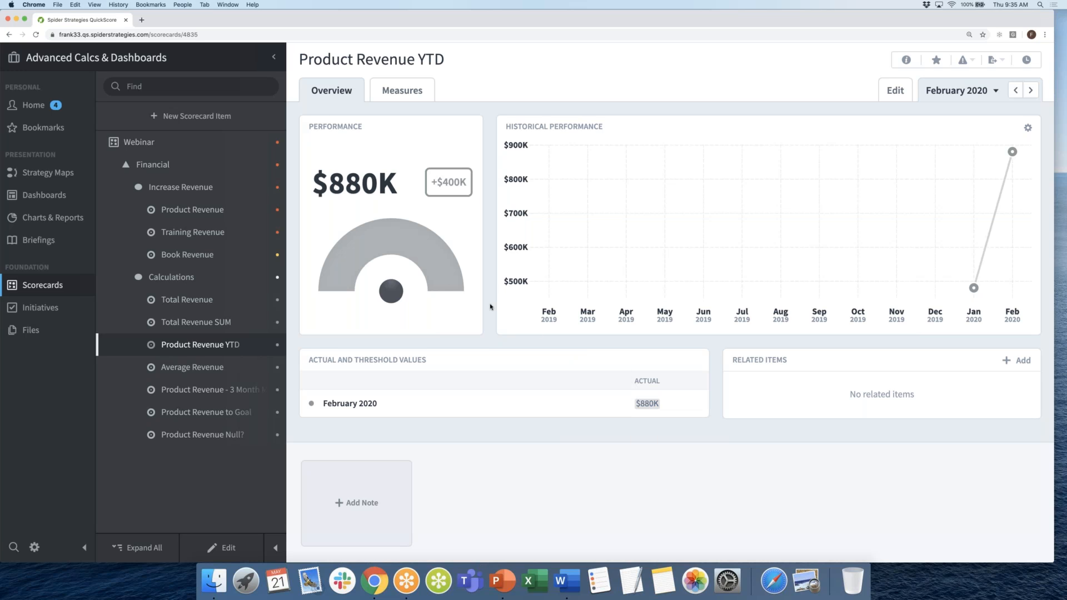
pyautogui.click(645, 405)
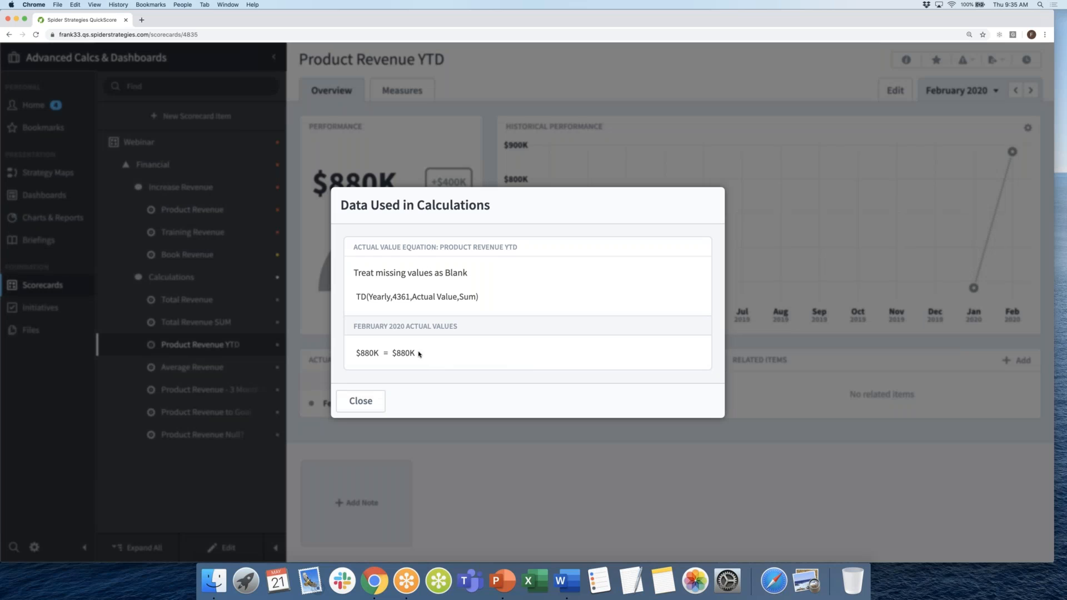
pyautogui.click(370, 402)
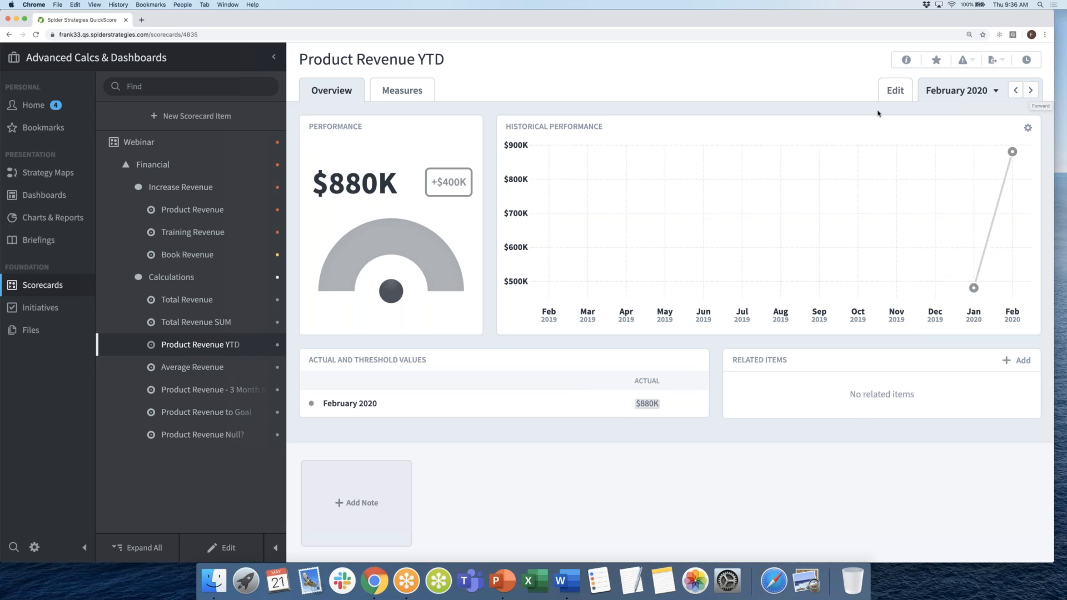
pyautogui.click(1031, 90)
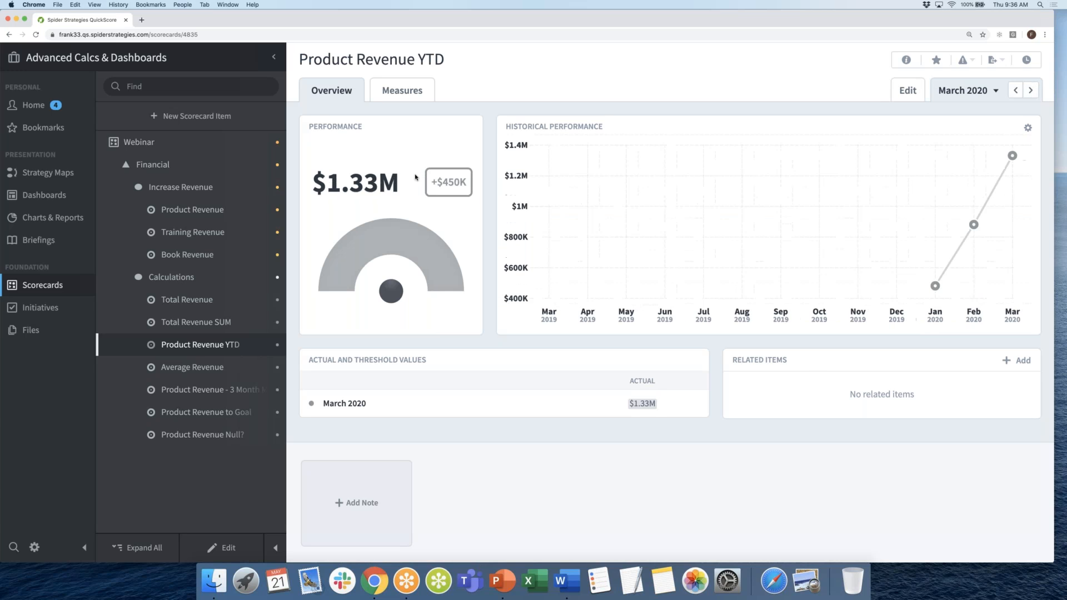
pyautogui.moveTo(350, 187)
pyautogui.moveTo(453, 182)
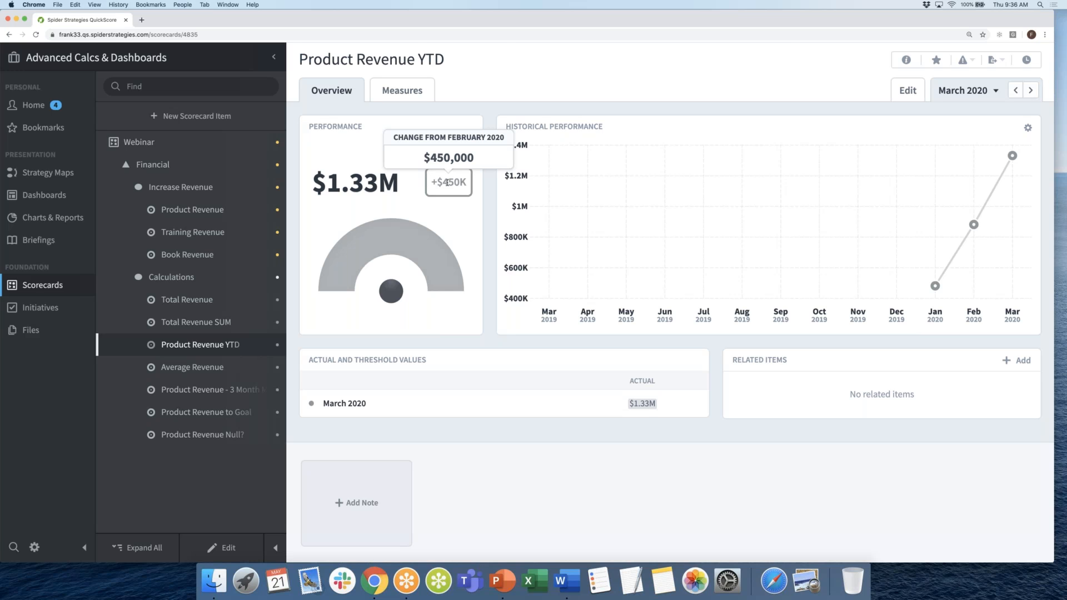
# - Compare Product Revenue's March 2020 value with Product Revenue YTD for the same month
pyautogui.click(215, 211)
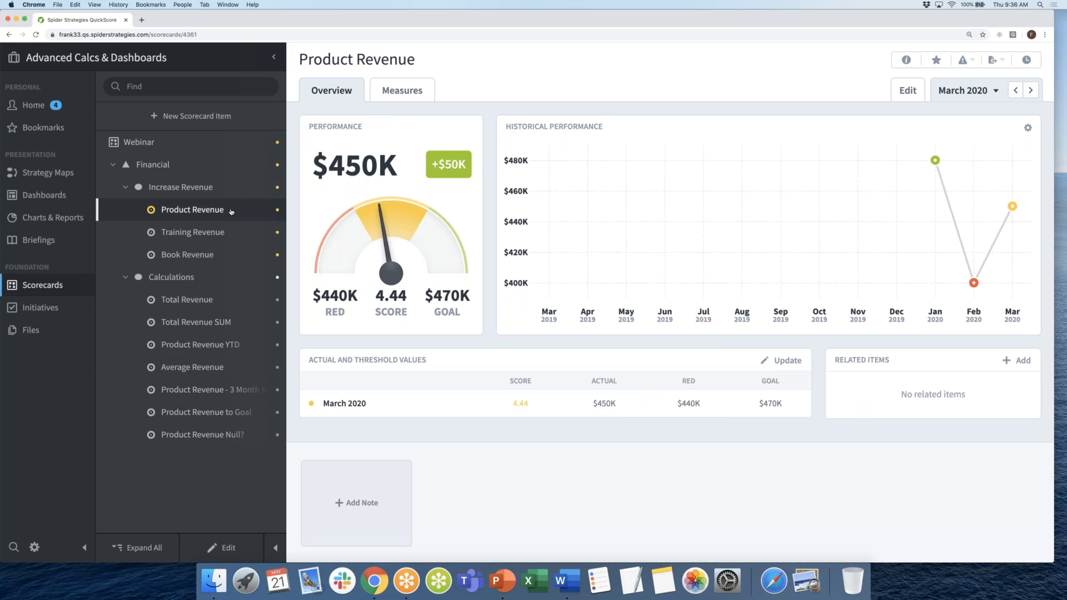
pyautogui.moveTo(340, 168)
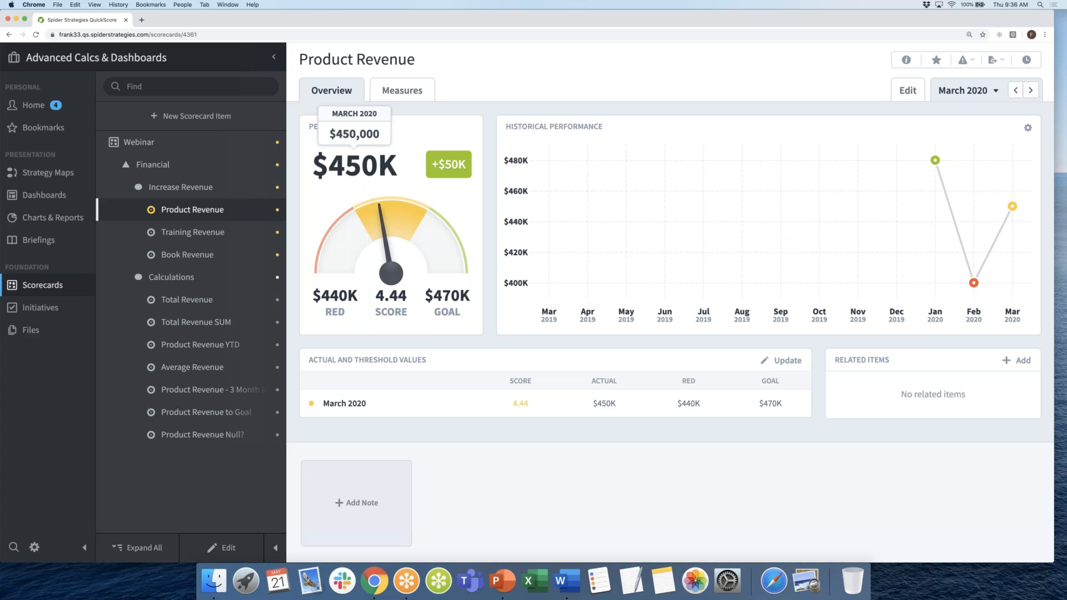
pyautogui.click(230, 346)
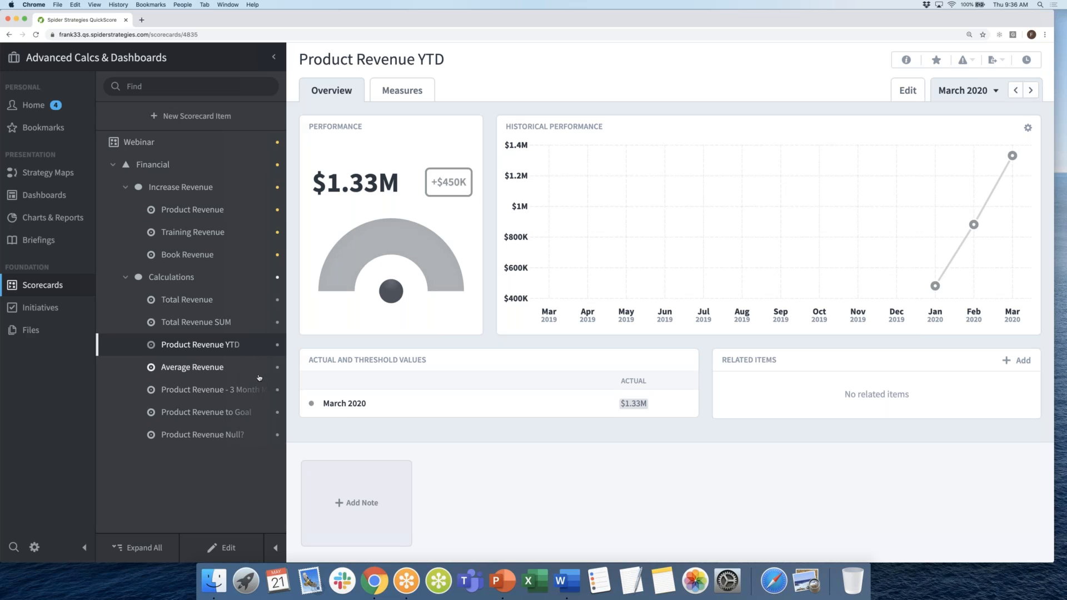
# - Go back to January 2020 for Average Revenue and examine the data used in its calculation
pyautogui.click(219, 370)
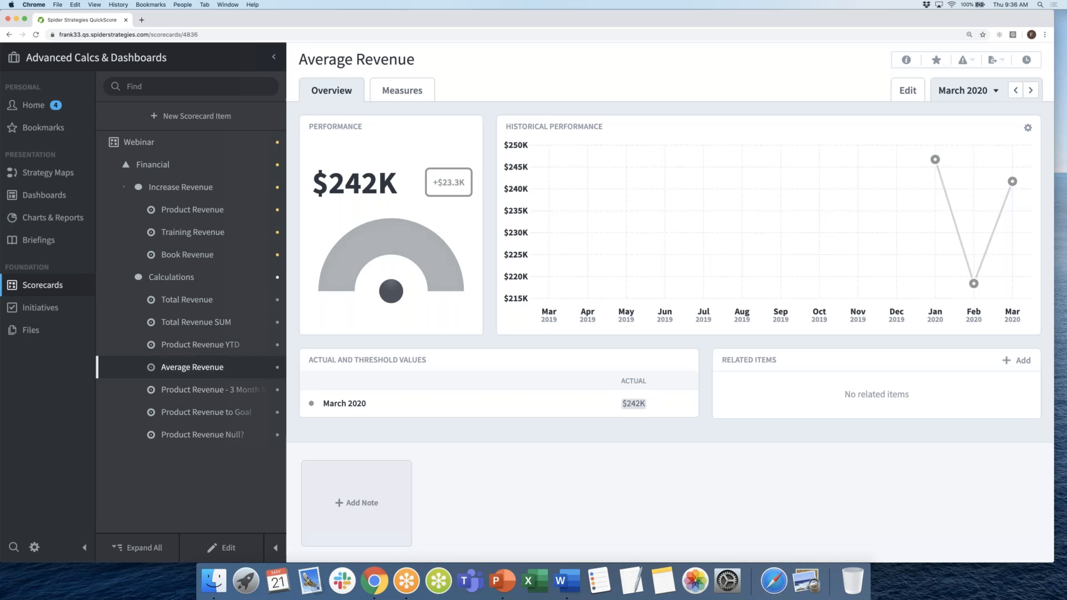
pyautogui.click(1016, 89)
pyautogui.click(1016, 90)
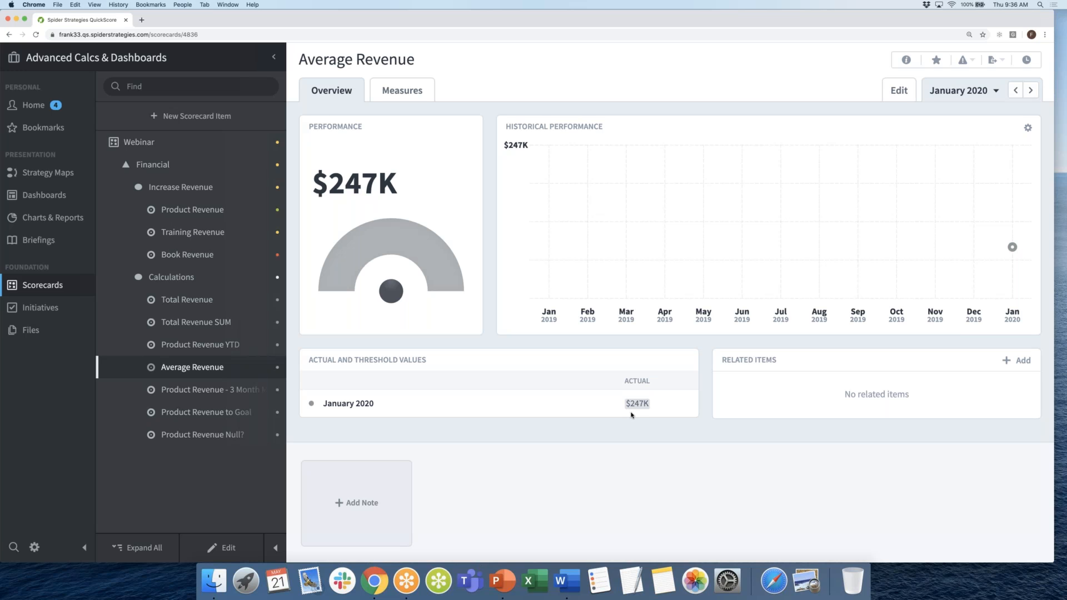
pyautogui.moveTo(638, 409)
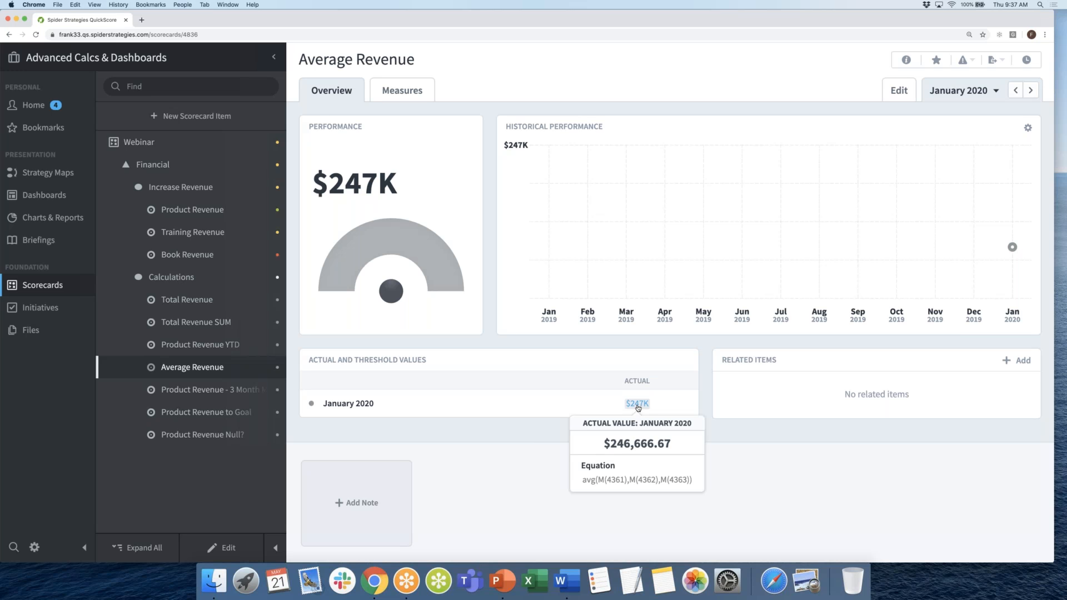
pyautogui.click(637, 404)
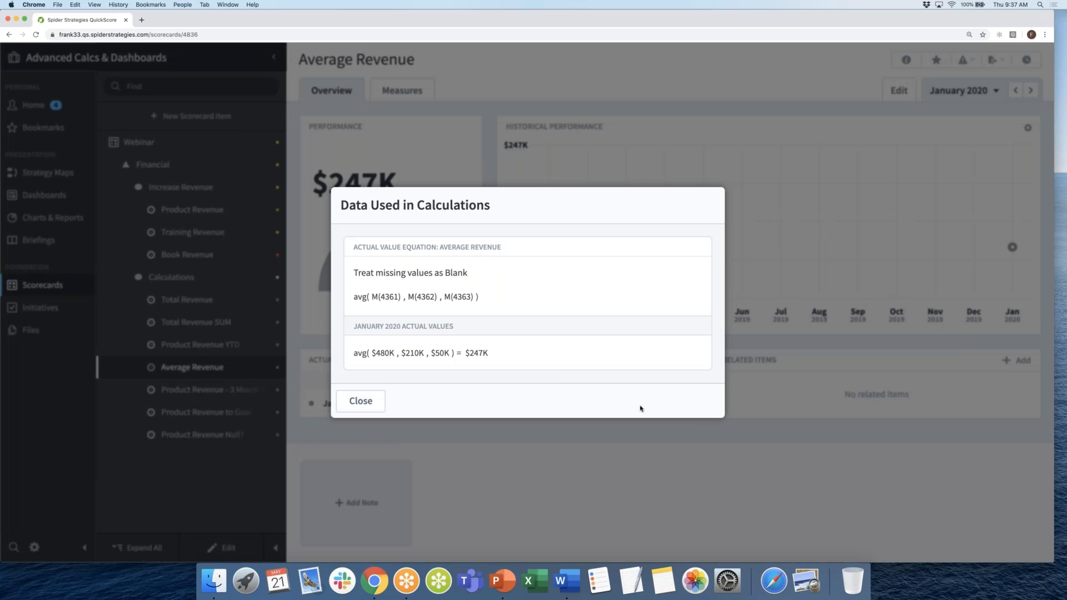
pyautogui.moveTo(382, 357)
pyautogui.moveTo(445, 357)
pyautogui.click(376, 405)
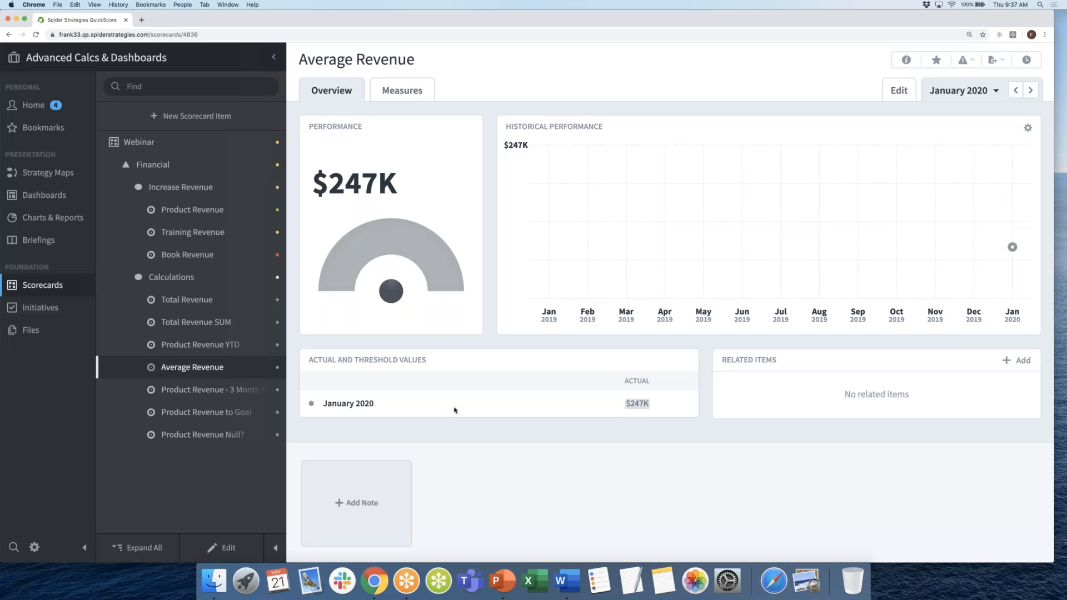
# - Examine the data used in the January 2020 calculation of Product Revenue - 3 Month Moving Average
pyautogui.click(240, 391)
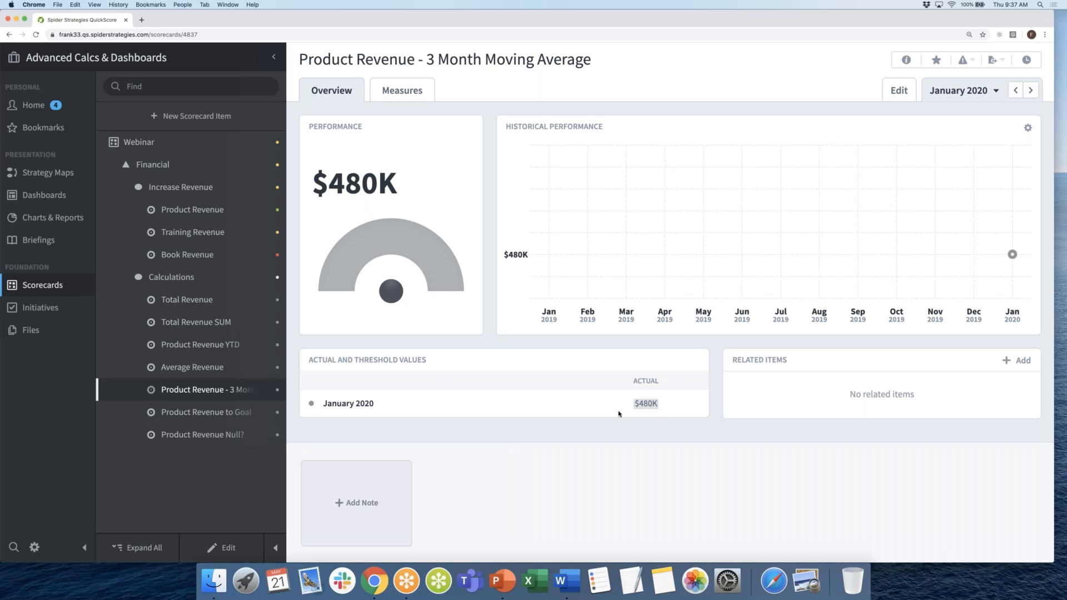
pyautogui.click(640, 409)
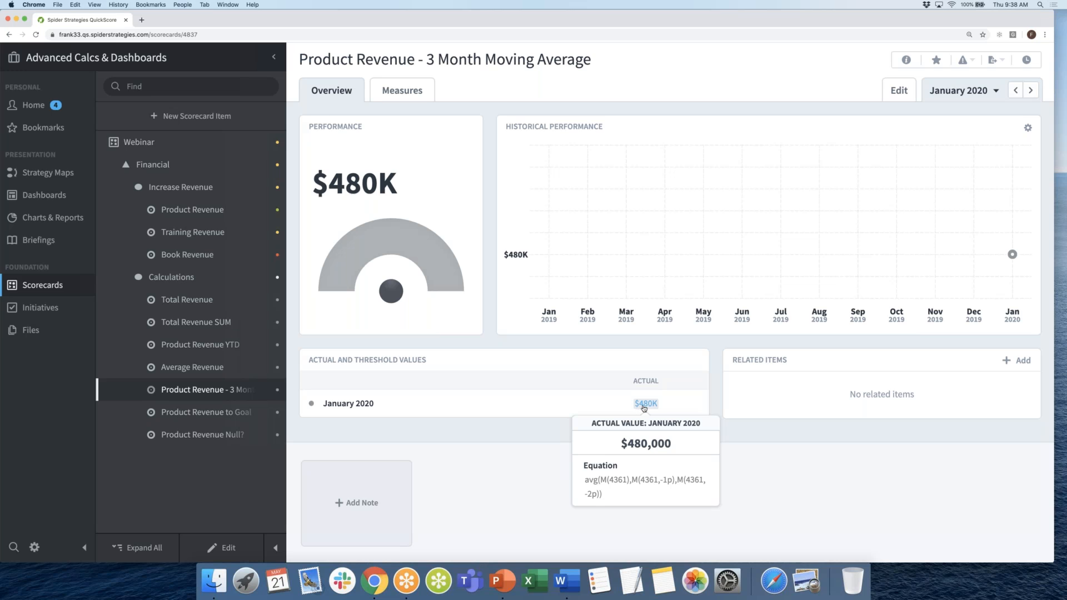
pyautogui.click(643, 405)
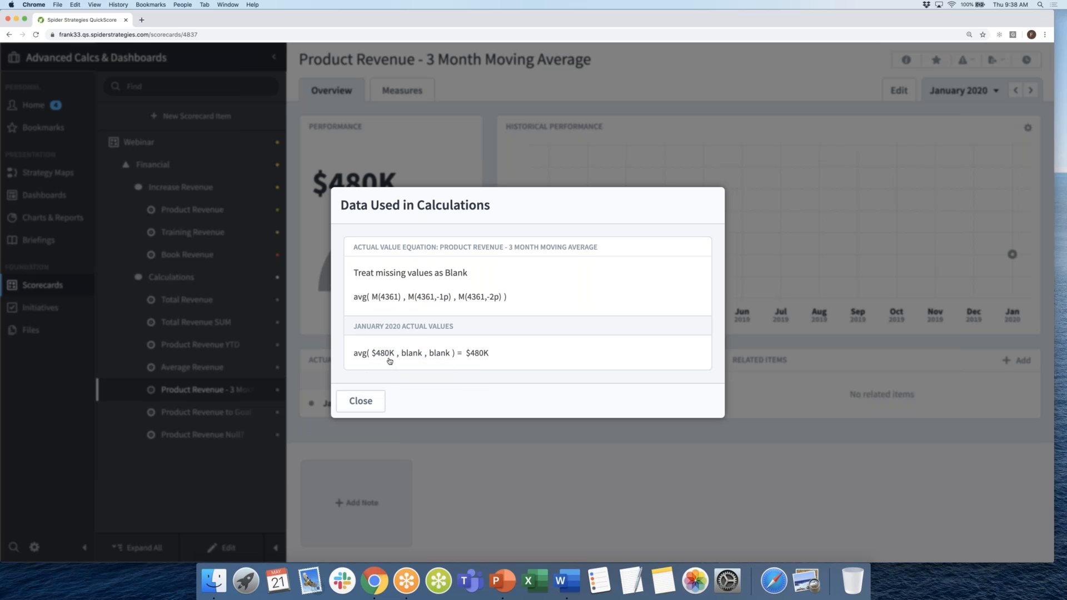
pyautogui.click(371, 404)
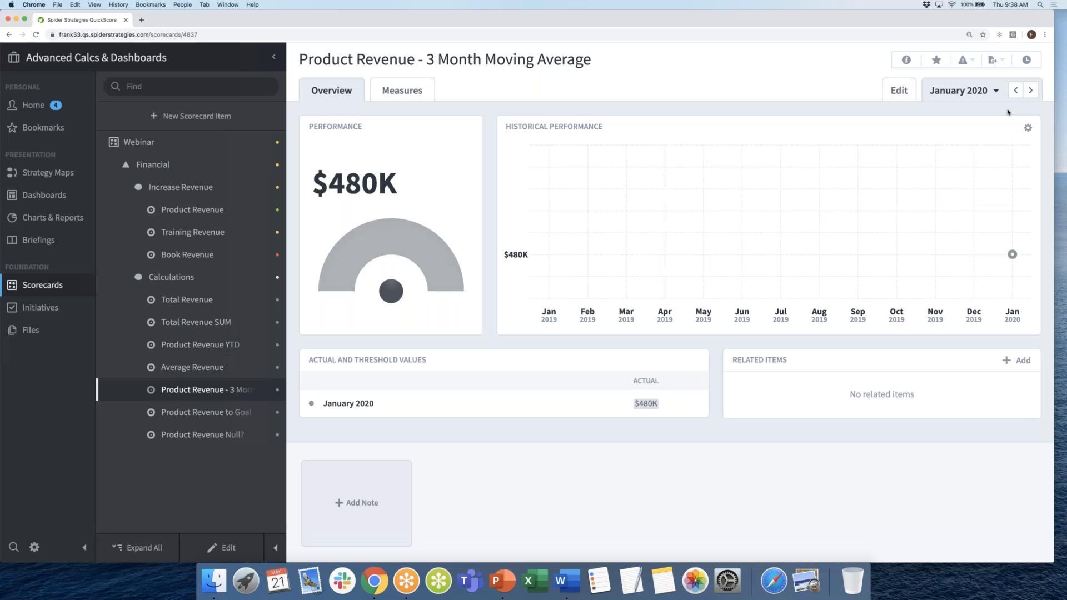
# - Advance the 3 Month Moving Average to February 2020 and inspect which Product Revenue values its calculation uses
pyautogui.click(1030, 90)
pyautogui.moveTo(652, 410)
pyautogui.click(651, 410)
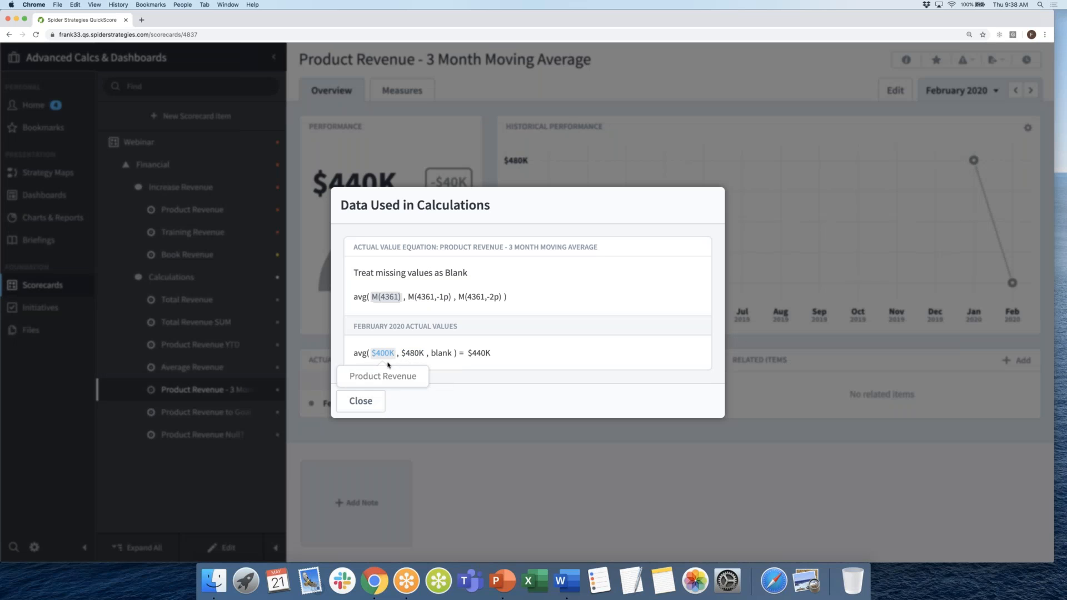
pyautogui.moveTo(389, 358)
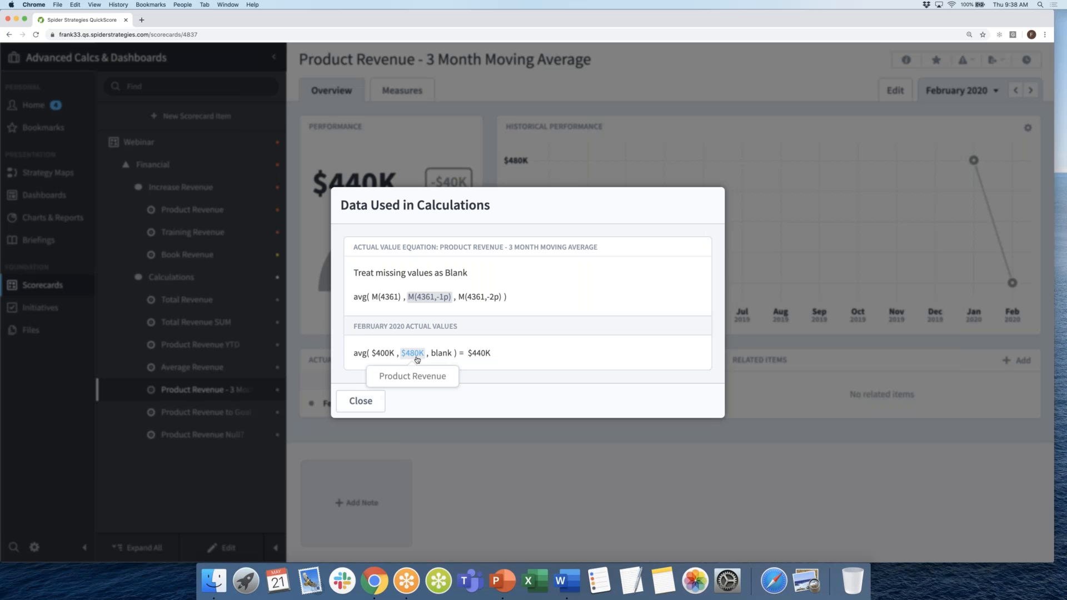
pyautogui.click(365, 402)
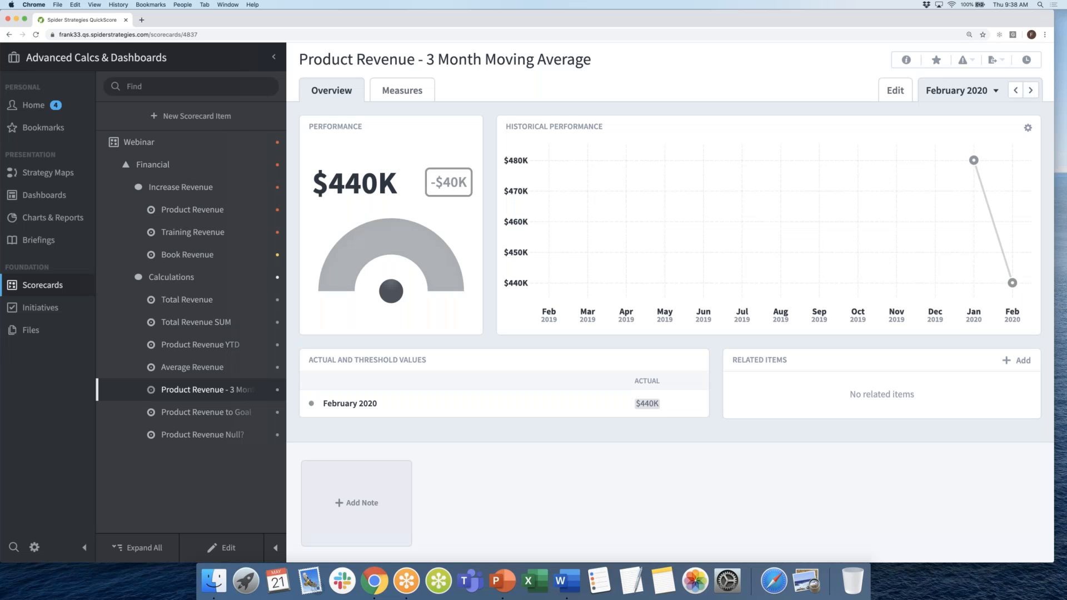
# - Advance the 3 Month Moving Average to March 2020 and show the data used in its calculation
pyautogui.click(1030, 90)
pyautogui.moveTo(651, 406)
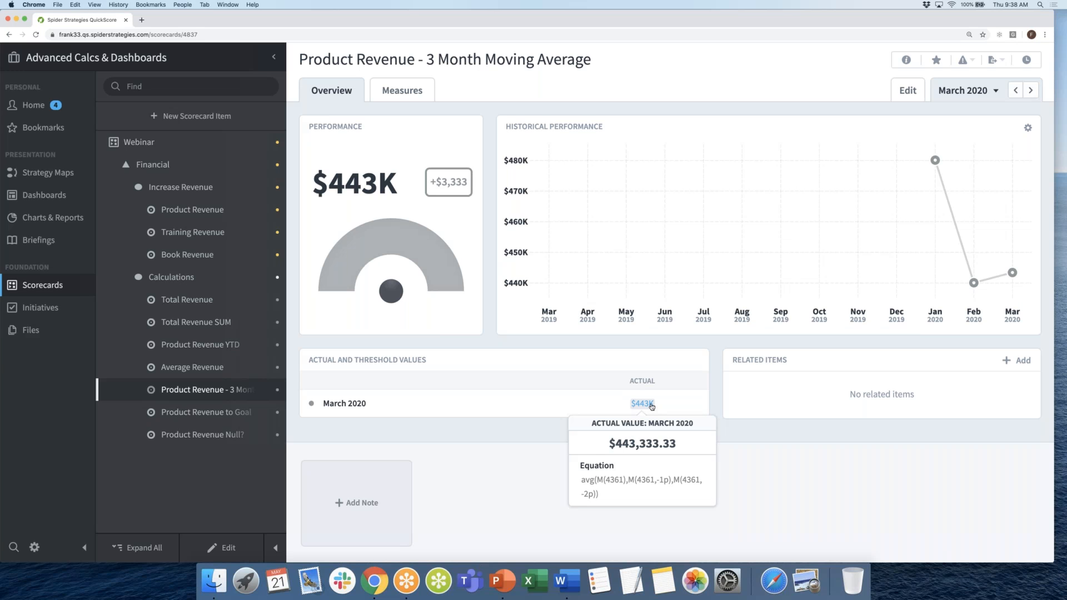
pyautogui.click(651, 406)
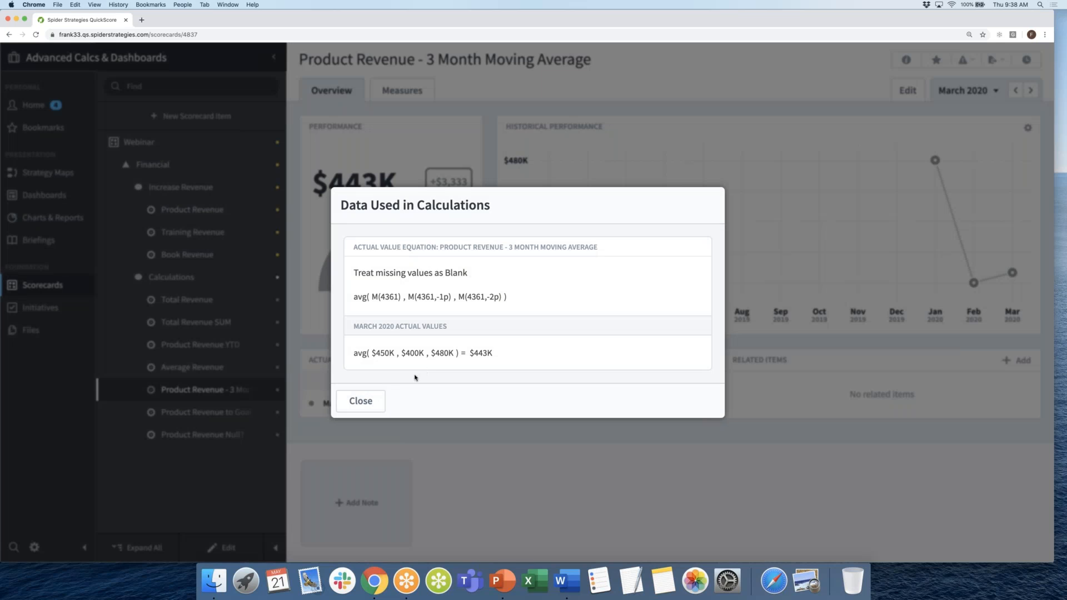
# - Inspect the Product Revenue values in the March 2020 moving average equation and close the calculation data
pyautogui.moveTo(382, 354)
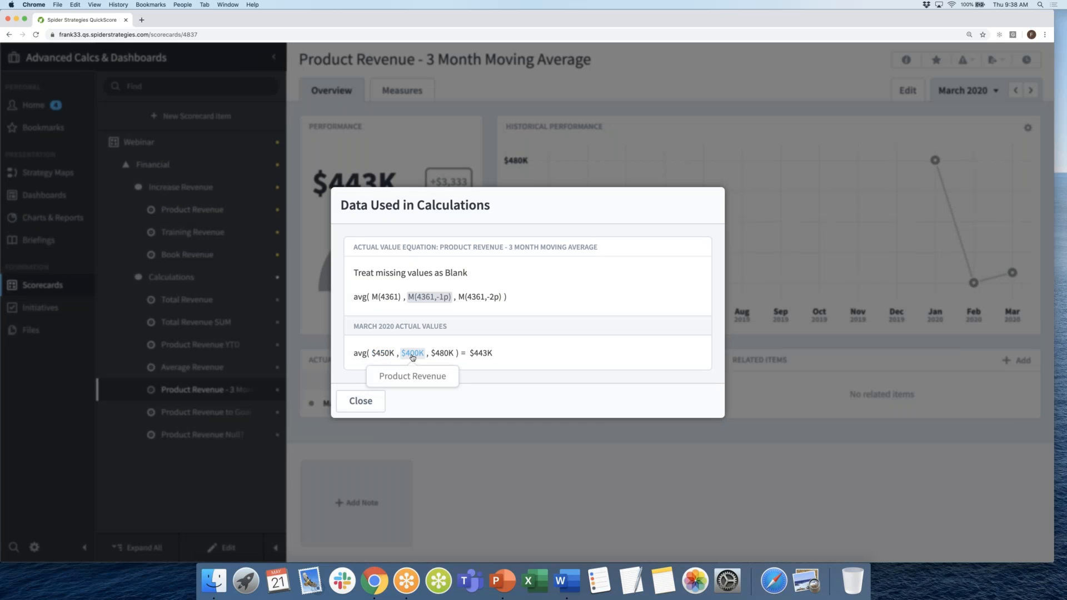
pyautogui.moveTo(447, 357)
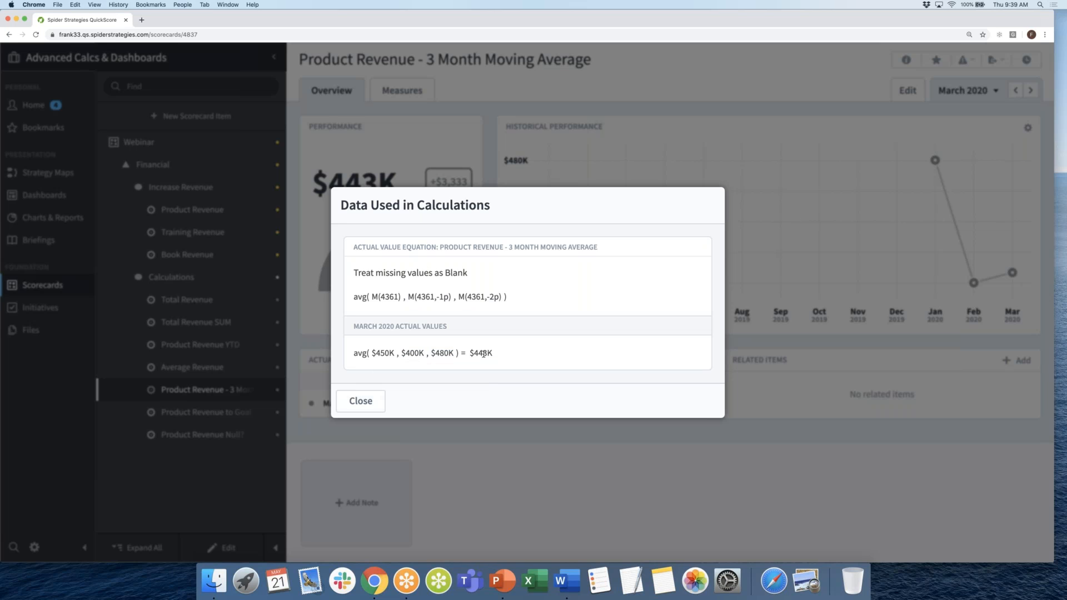
pyautogui.click(360, 401)
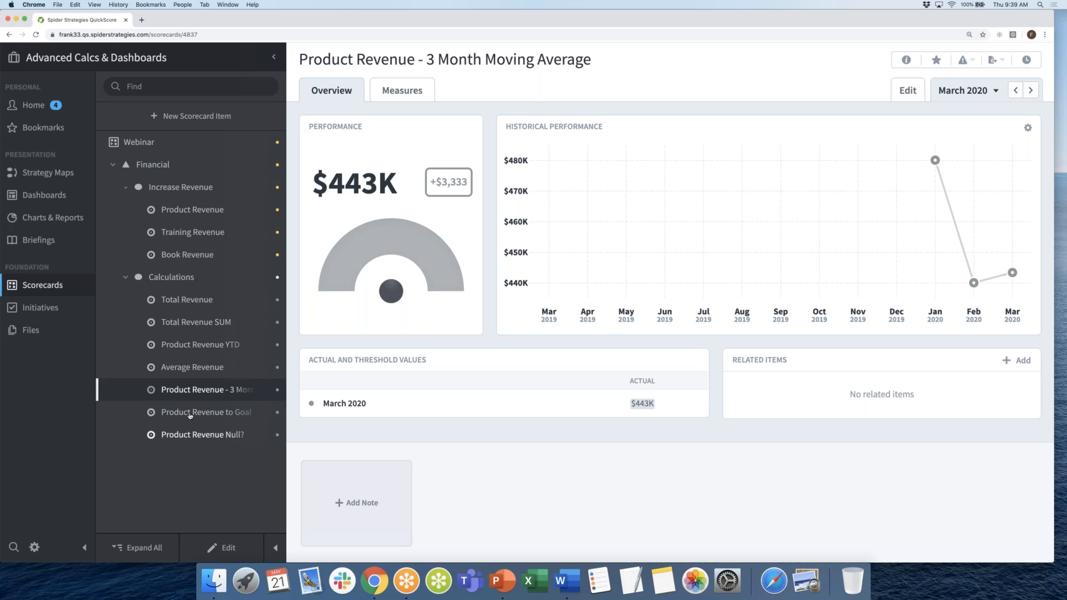
# - Open Product Revenue to Goal, go back to January 2020 and examine the data used in its calculation
pyautogui.click(214, 413)
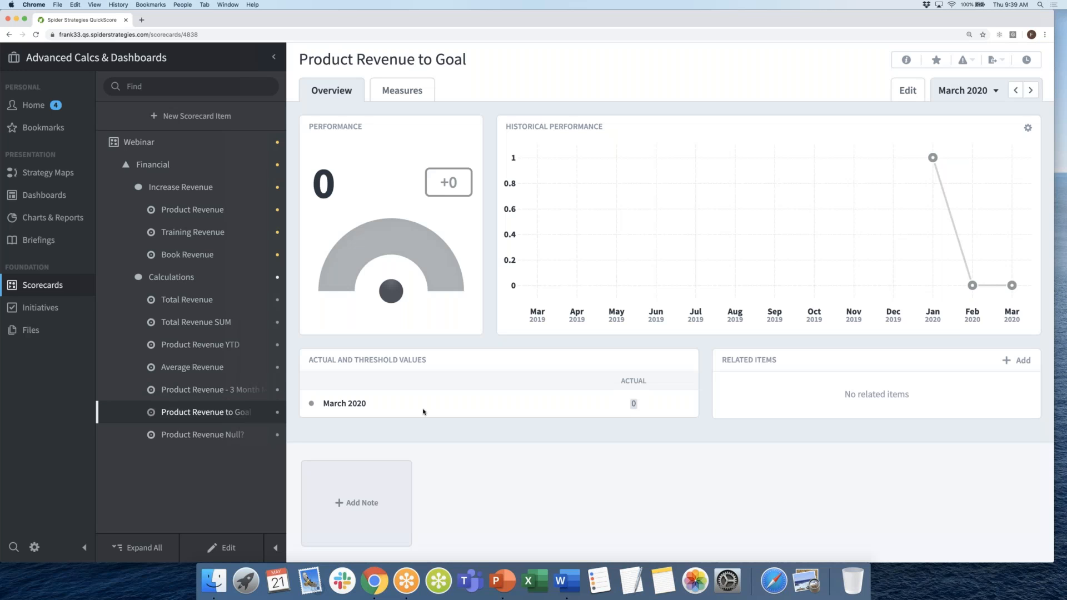
pyautogui.click(1017, 92)
pyautogui.click(1017, 92)
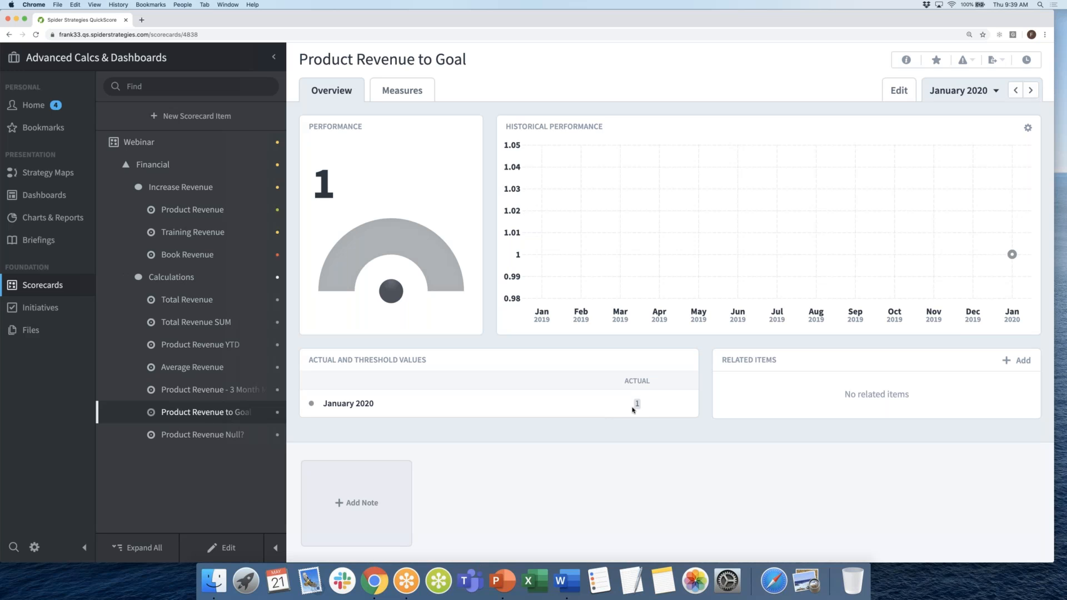
pyautogui.moveTo(637, 404)
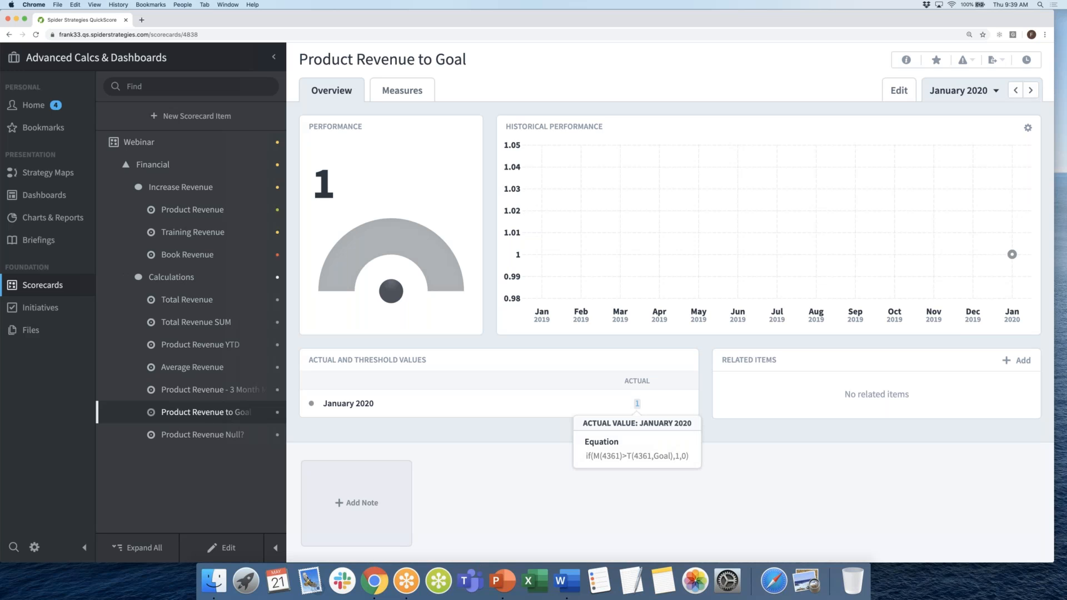
pyautogui.click(637, 406)
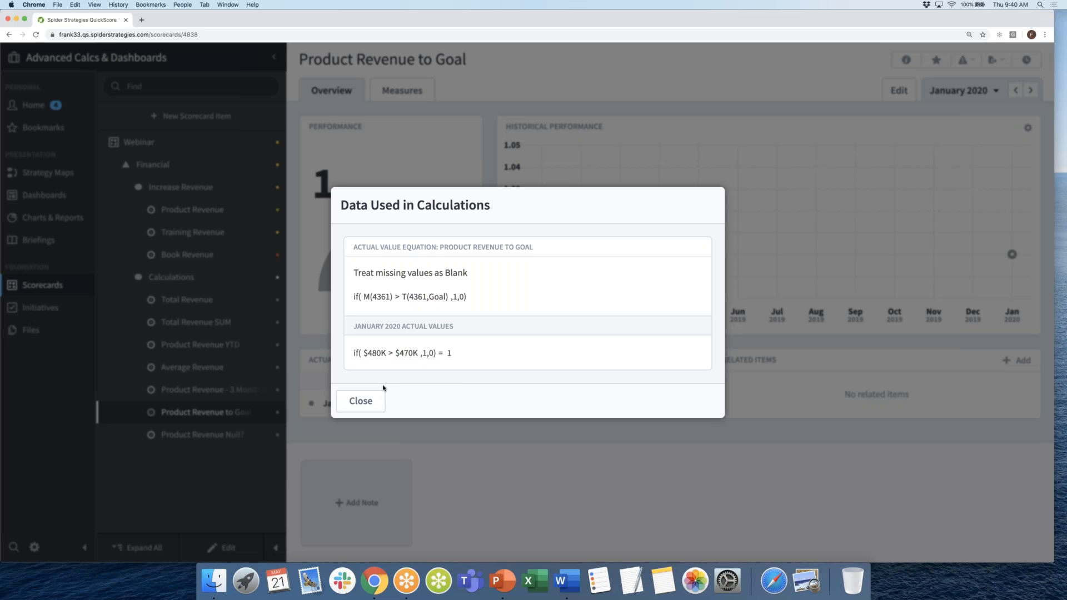
pyautogui.click(378, 401)
# - Advance Product Revenue to Goal to February 2020 and examine the data used in its calculation
pyautogui.click(1030, 90)
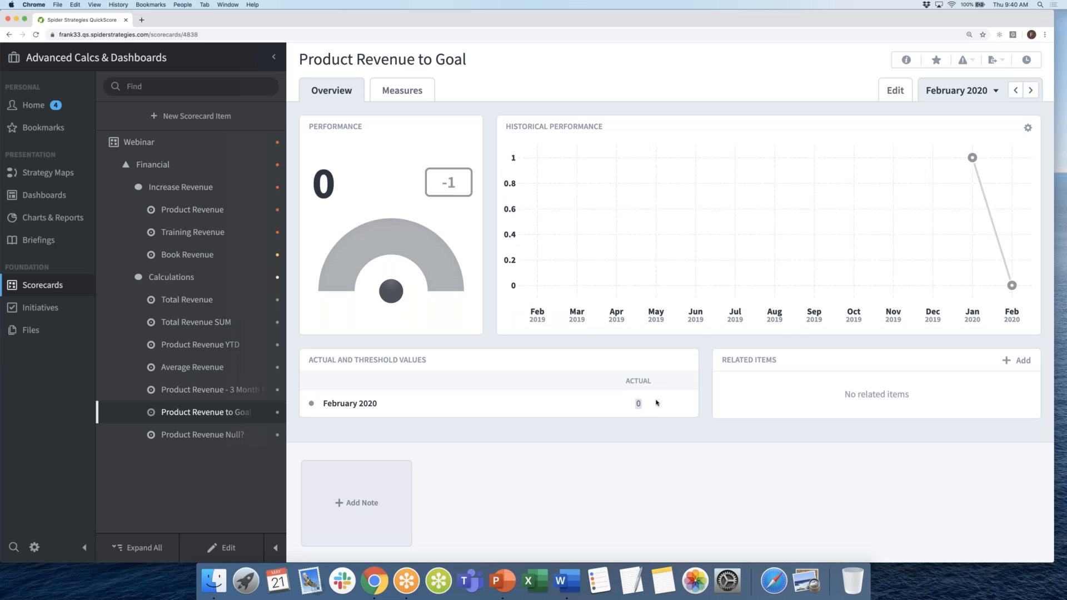
pyautogui.moveTo(640, 407)
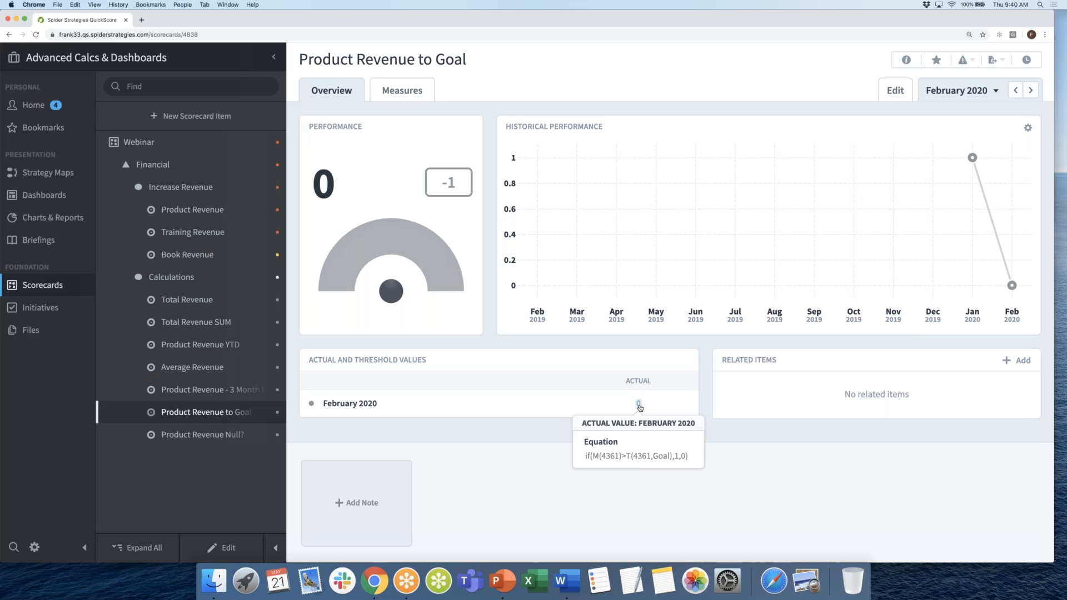
pyautogui.click(638, 403)
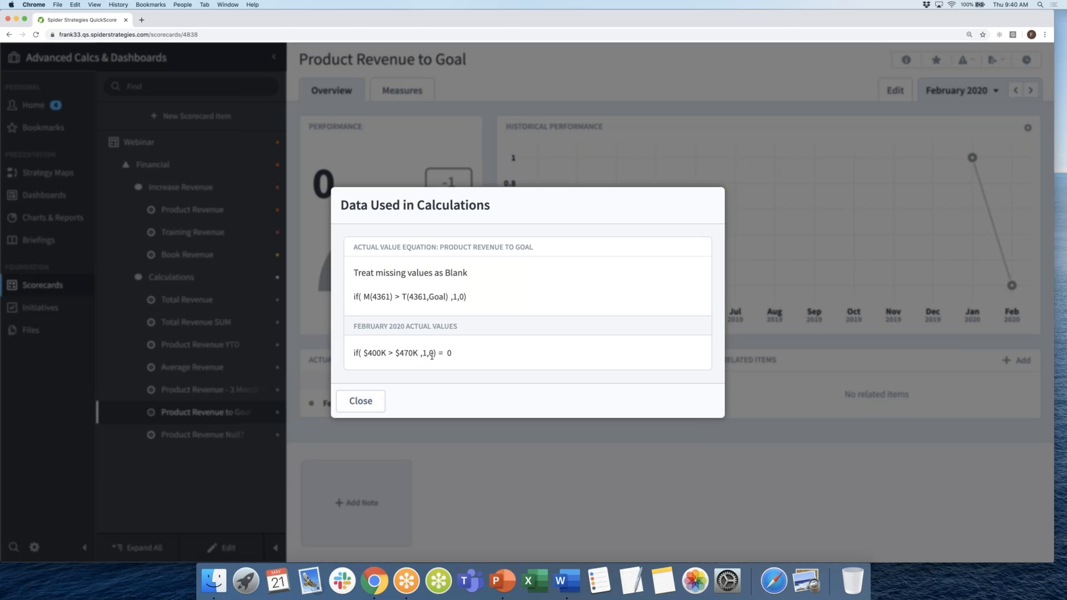
pyautogui.click(371, 399)
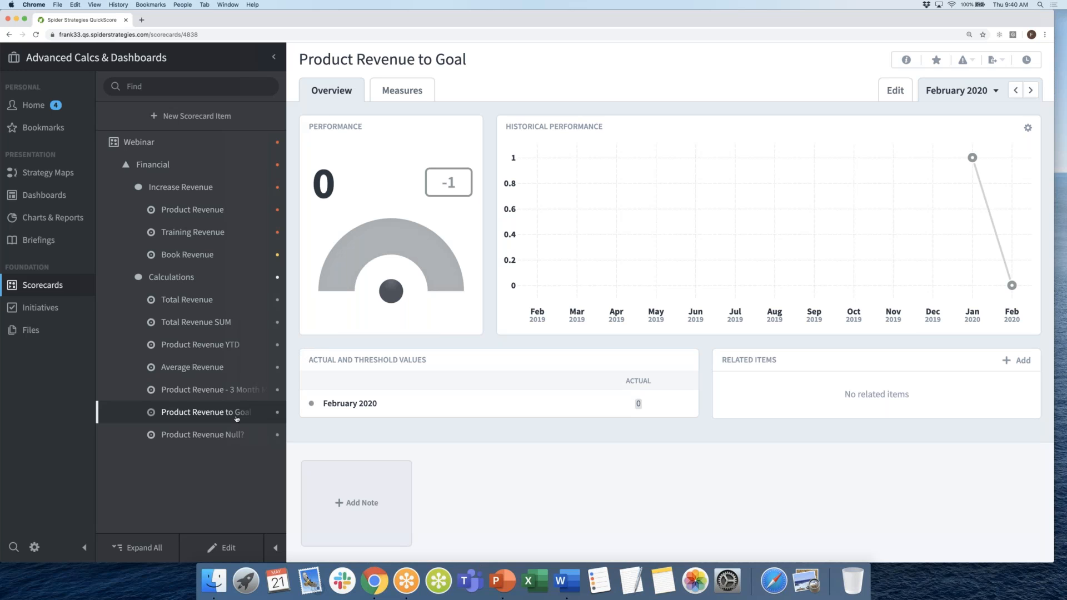
# - Open Product Revenue Null? for January 2020 and examine the data used in its calculation
pyautogui.click(218, 438)
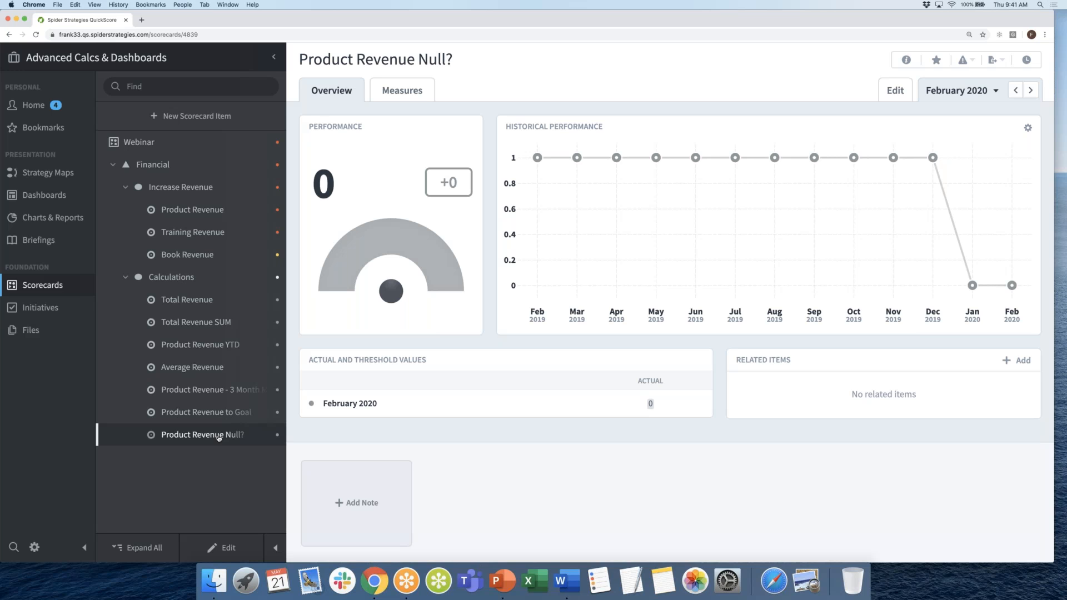
pyautogui.click(1015, 90)
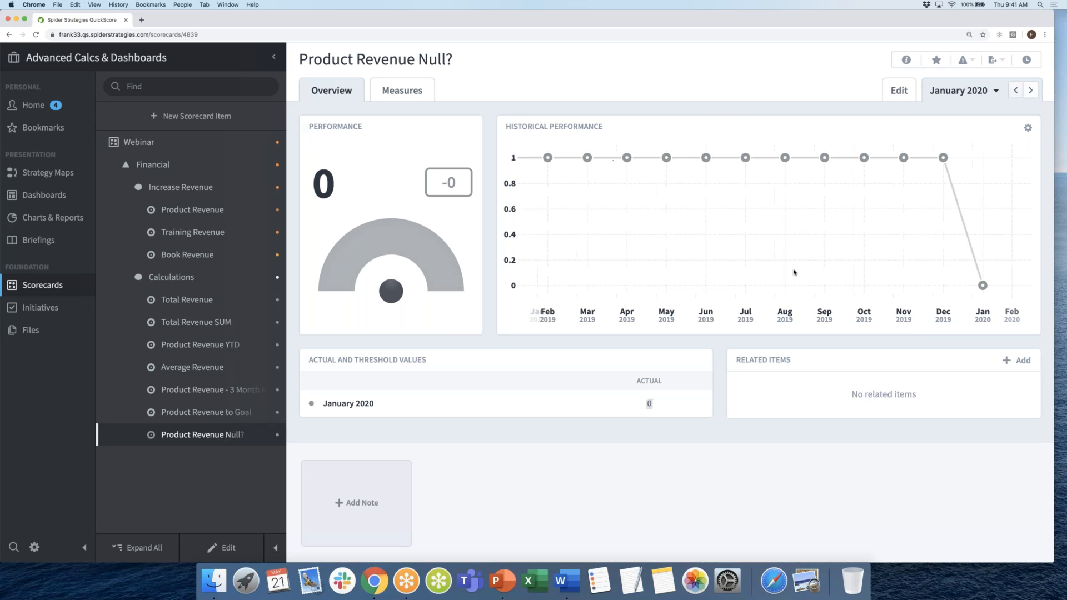
pyautogui.moveTo(650, 404)
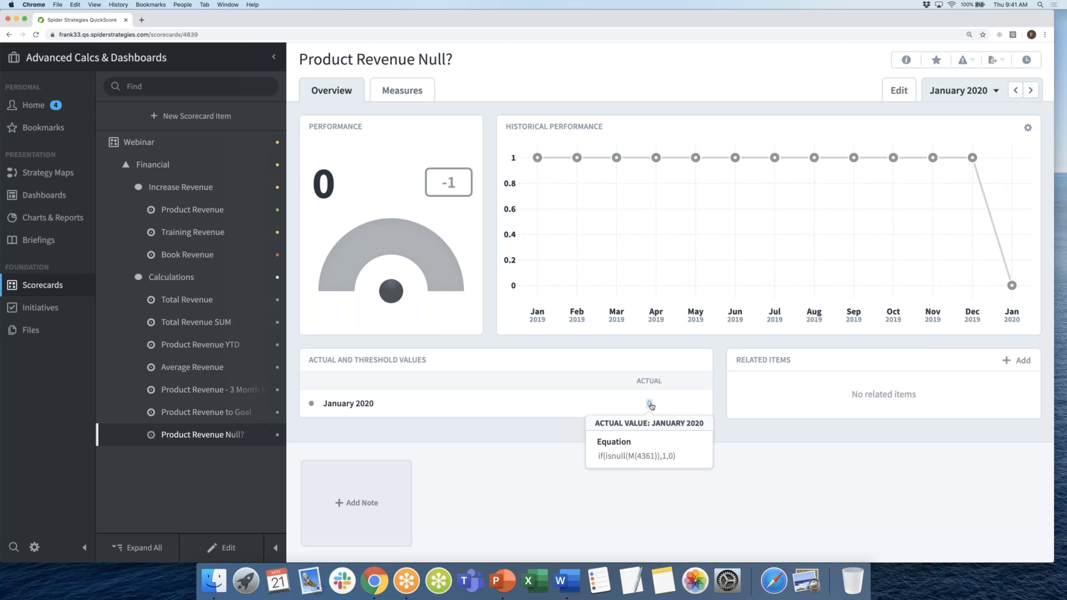
pyautogui.click(650, 404)
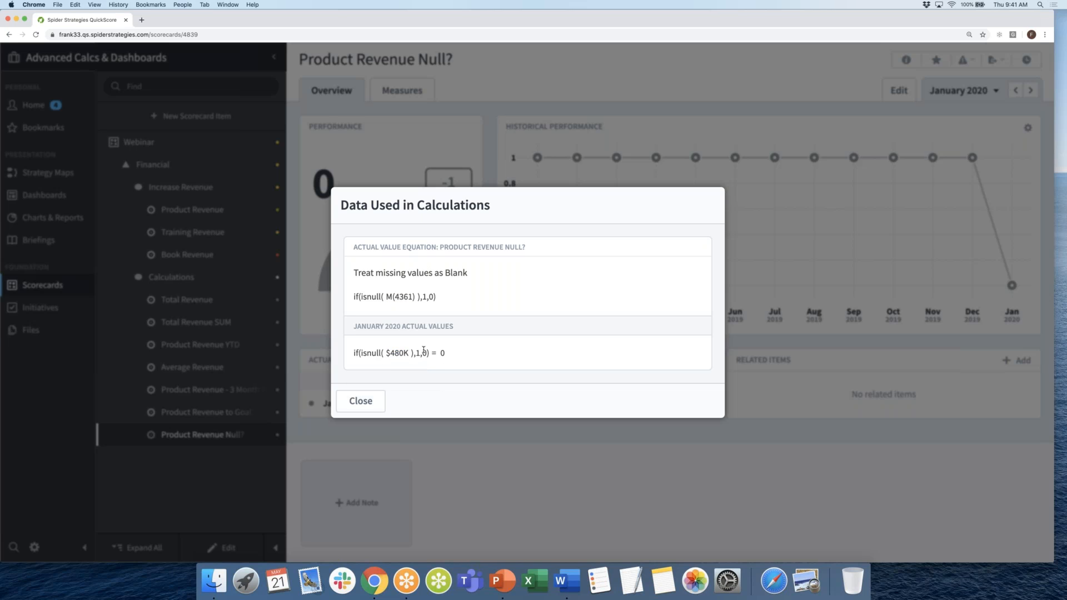
pyautogui.click(374, 397)
# - Compare the January 2020 point of Product Revenue Null? with its February 2020 result on the history chart
pyautogui.moveTo(1013, 288)
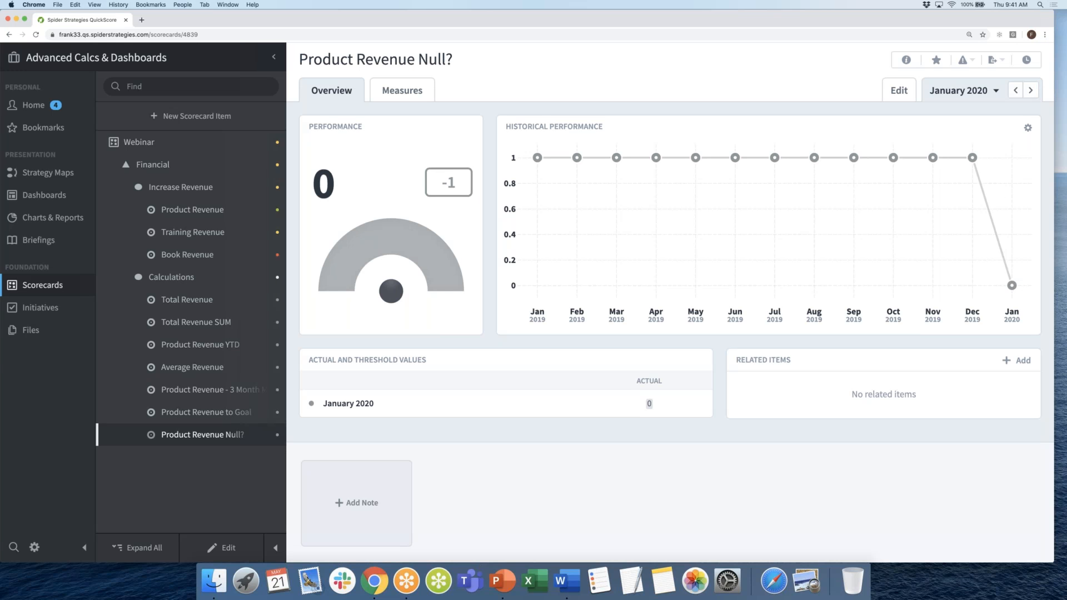
pyautogui.click(1030, 90)
pyautogui.moveTo(1009, 228)
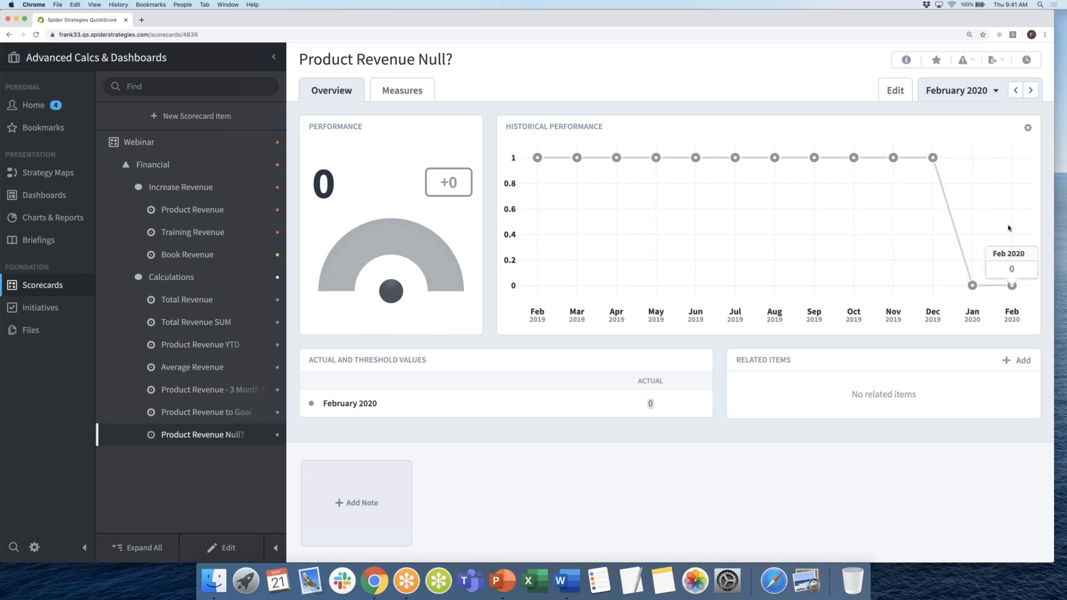
# - Open the Product Revenue measure and go back to December 2019 to check whether it has an actual value
pyautogui.click(1016, 90)
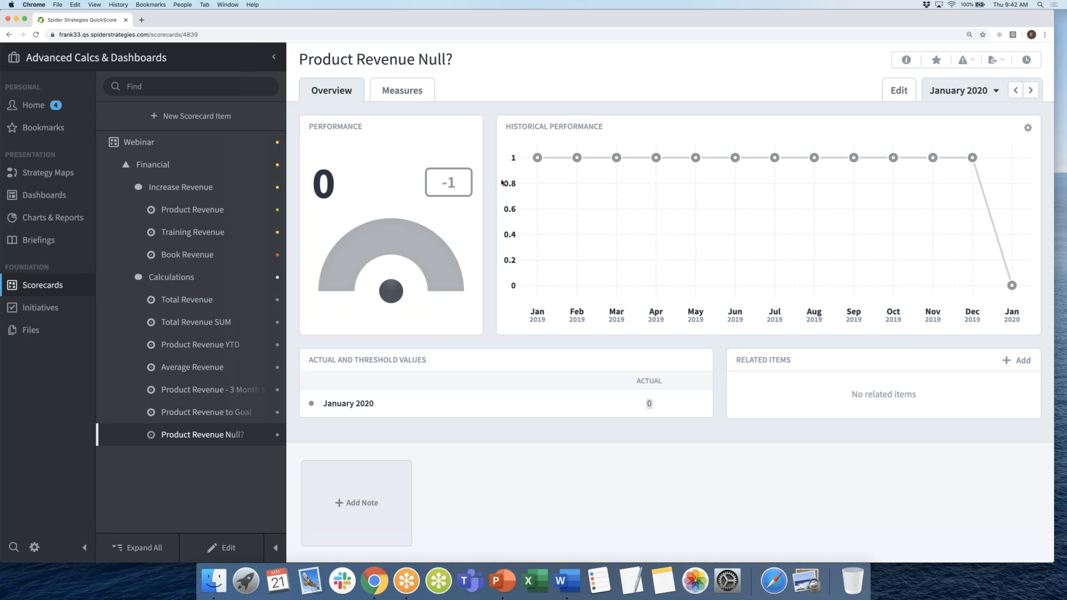
pyautogui.click(210, 210)
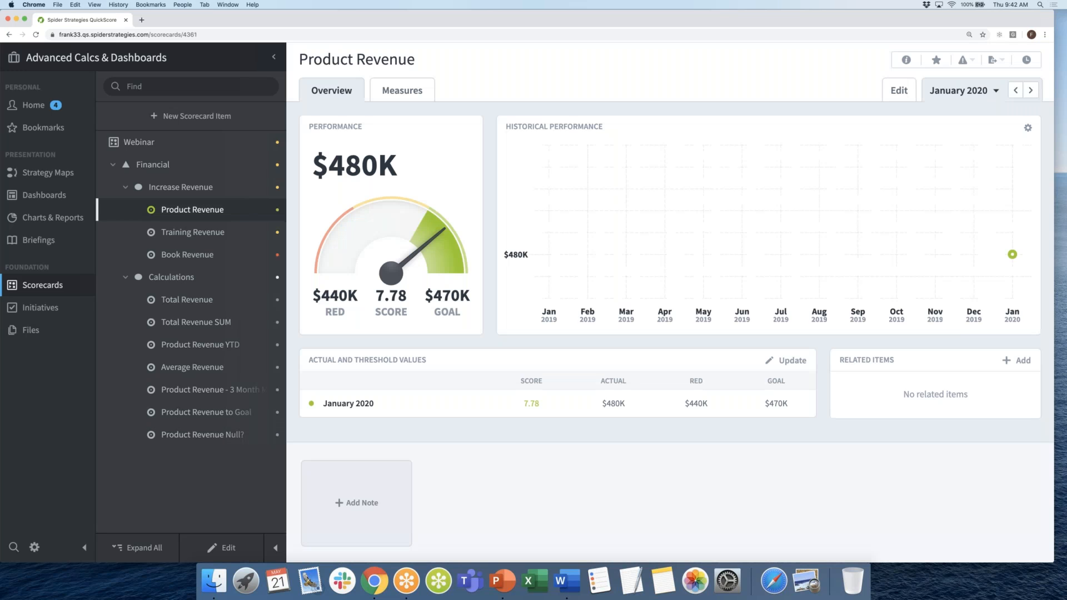
pyautogui.click(1015, 90)
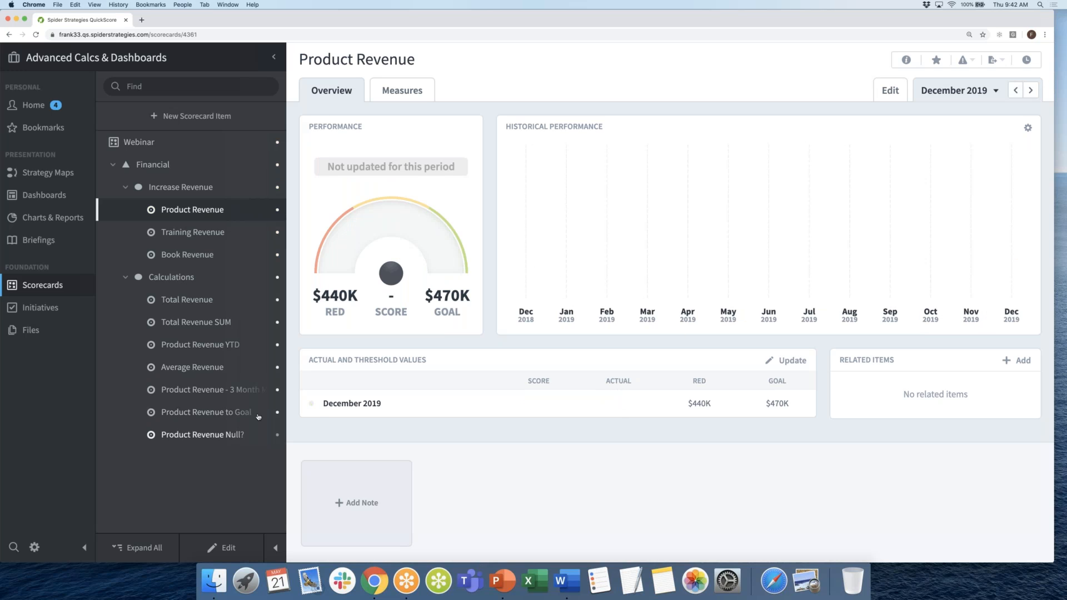
# - Review the Product Revenue Null? results from December 2019 through February 2020
pyautogui.click(251, 434)
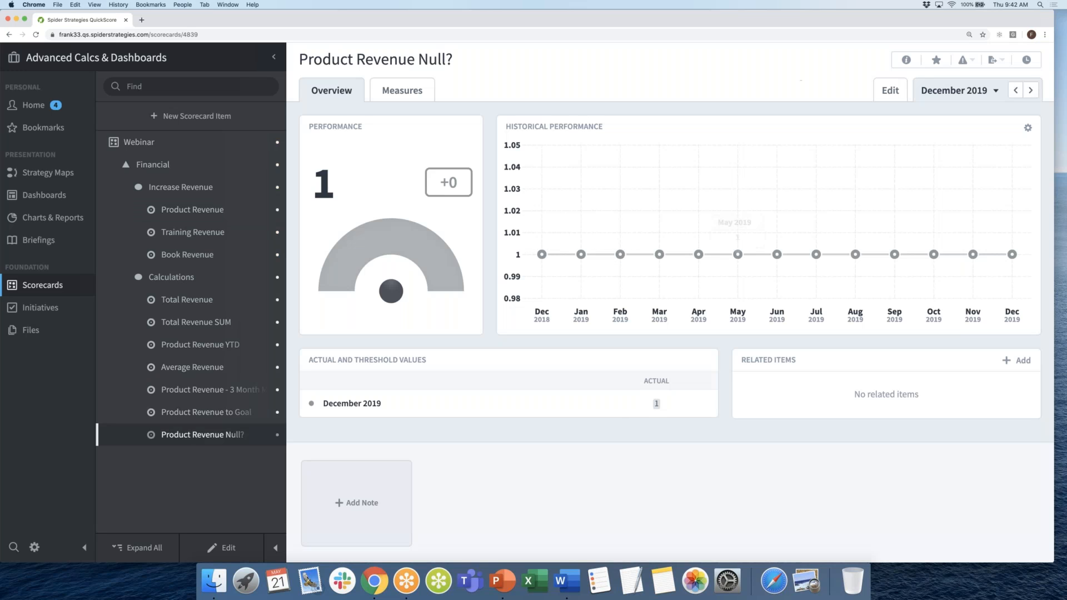
pyautogui.click(1031, 90)
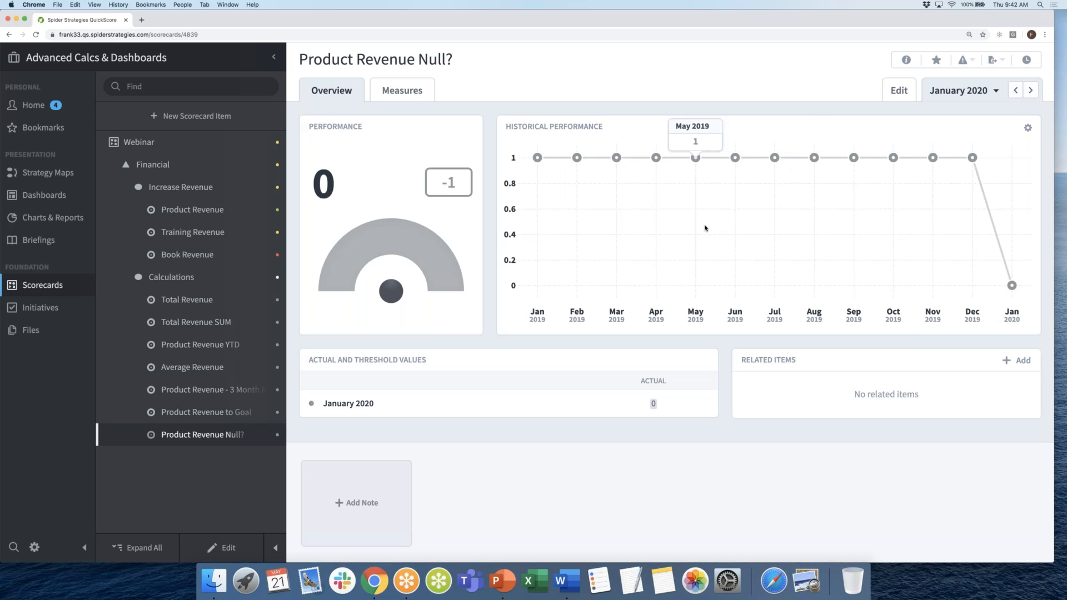
pyautogui.moveTo(1005, 287)
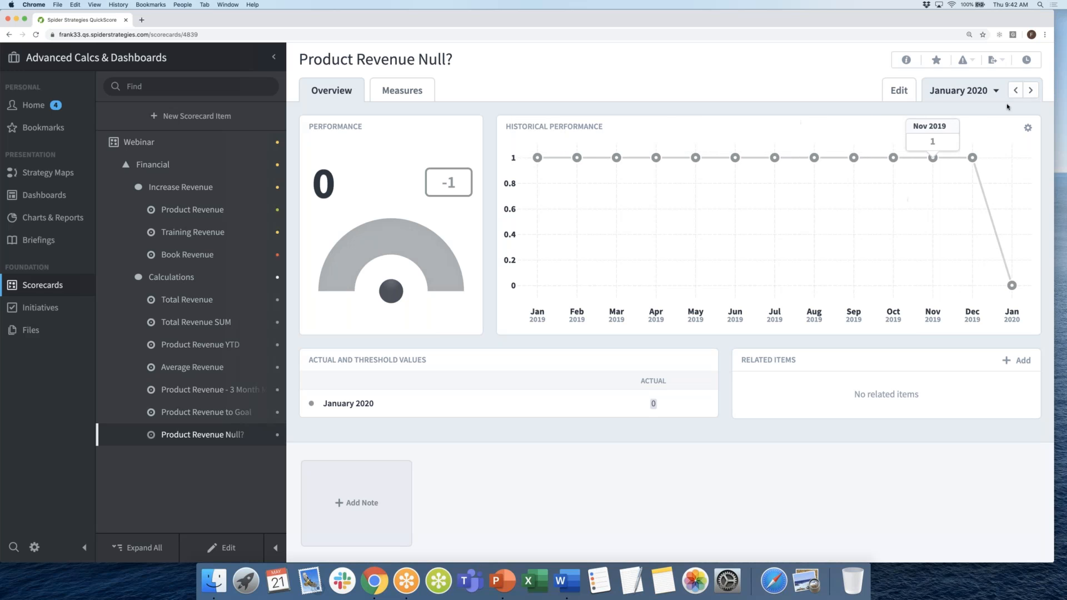
pyautogui.click(1030, 90)
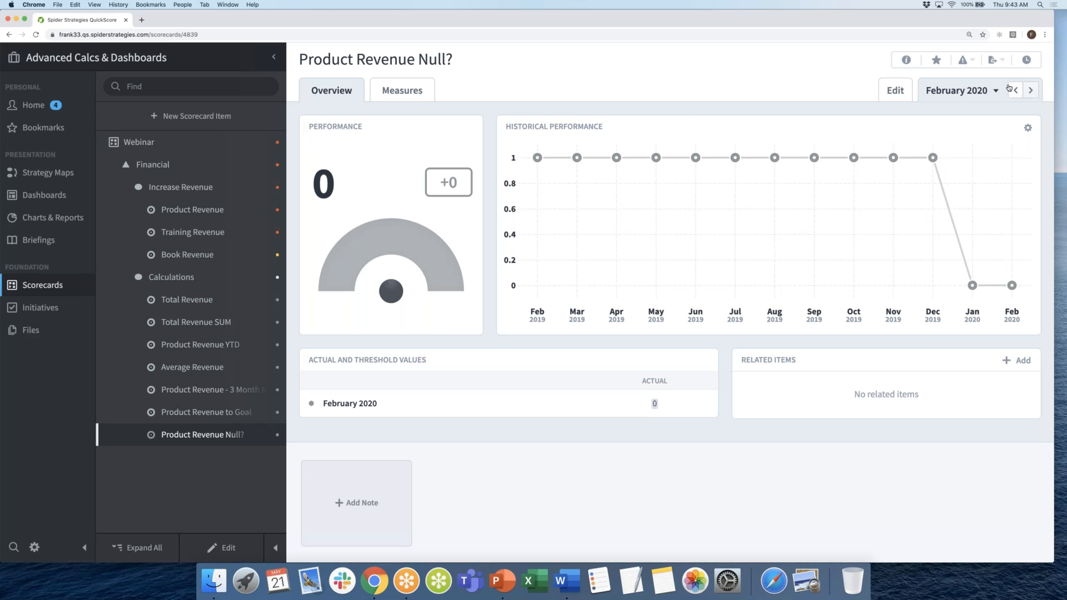
# - Open the Intervention Required dashboard and advance it month by month to April 2020
pyautogui.click(68, 203)
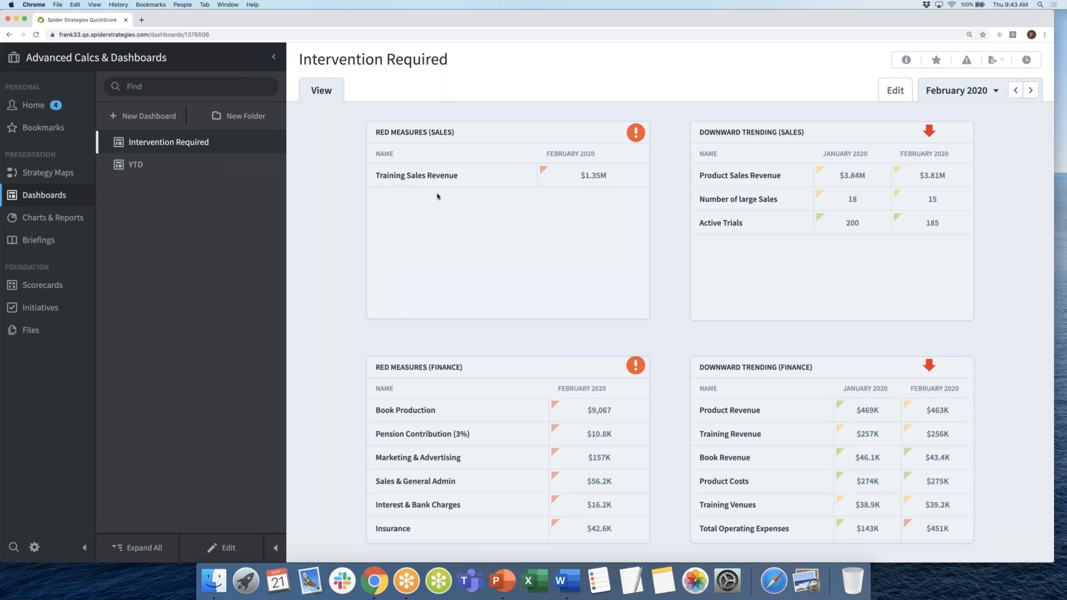
pyautogui.click(1032, 91)
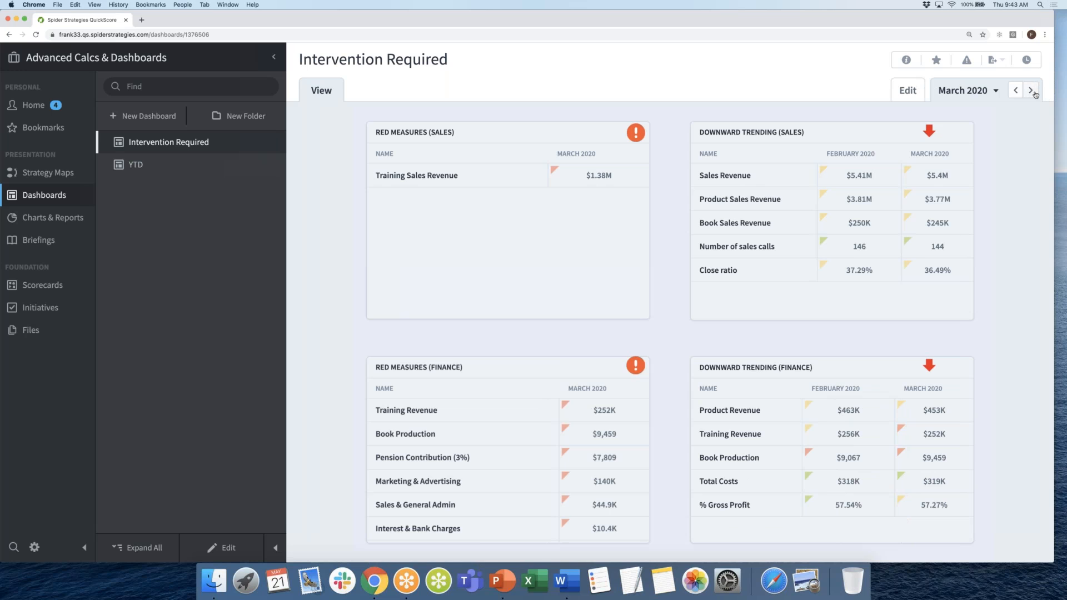
pyautogui.click(1032, 91)
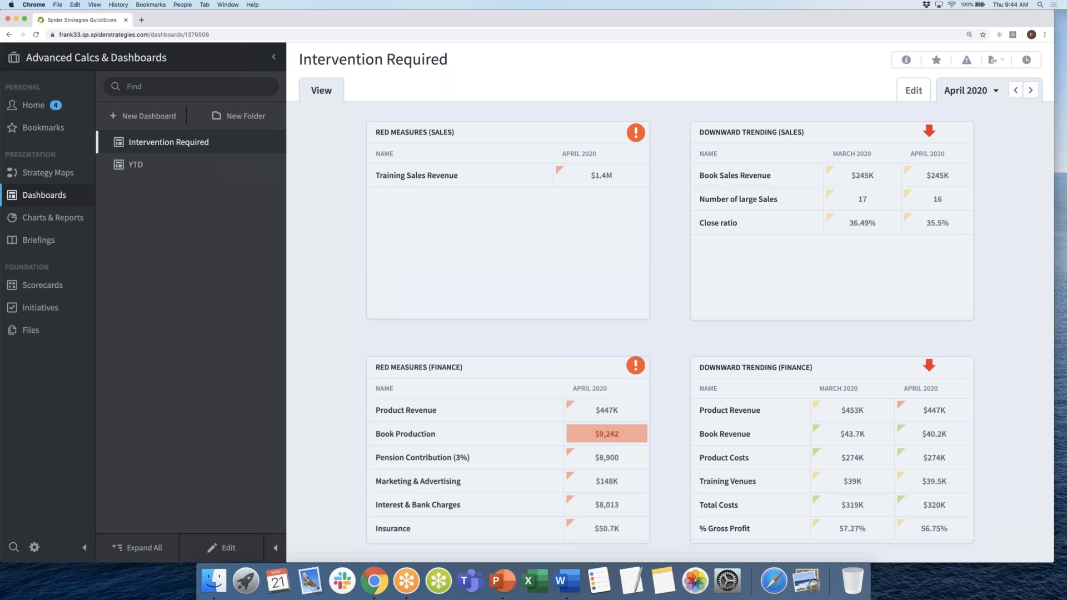
# - Look through the full Red Measures (Finance) list on the dashboard and return to its beginning
pyautogui.scroll(-1, 446, 434)
pyautogui.scroll(-3, 446, 434)
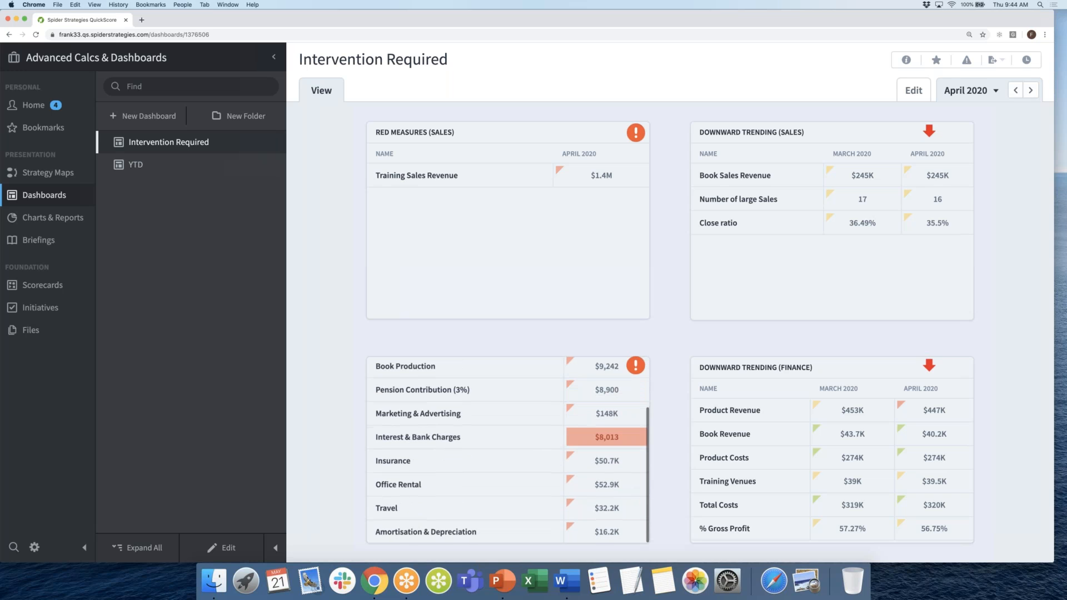
pyautogui.scroll(3, 446, 433)
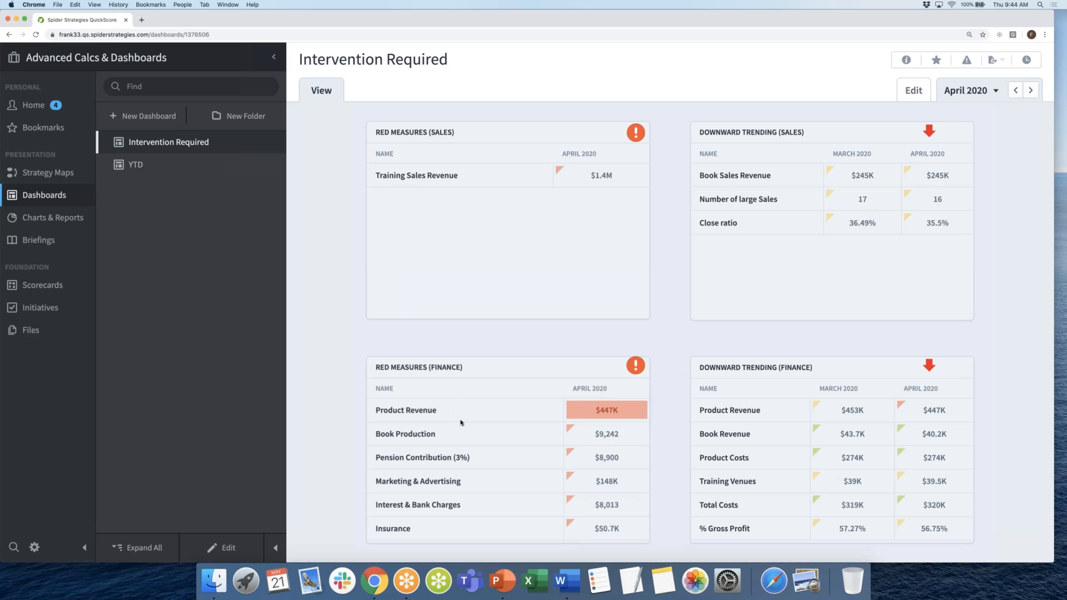
pyautogui.scroll(-3, 464, 425)
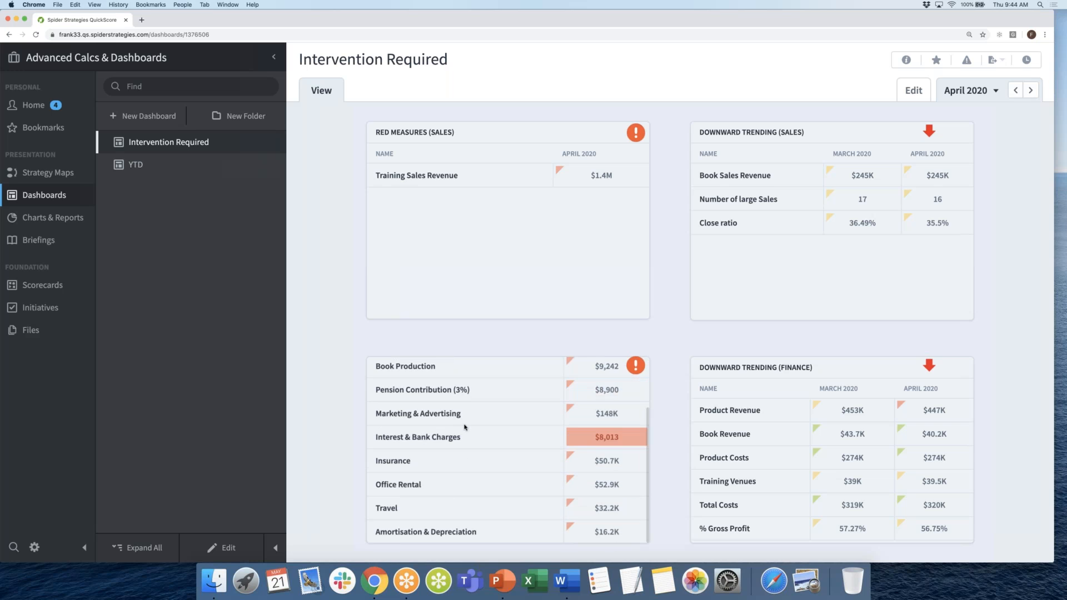
pyautogui.scroll(3, 465, 427)
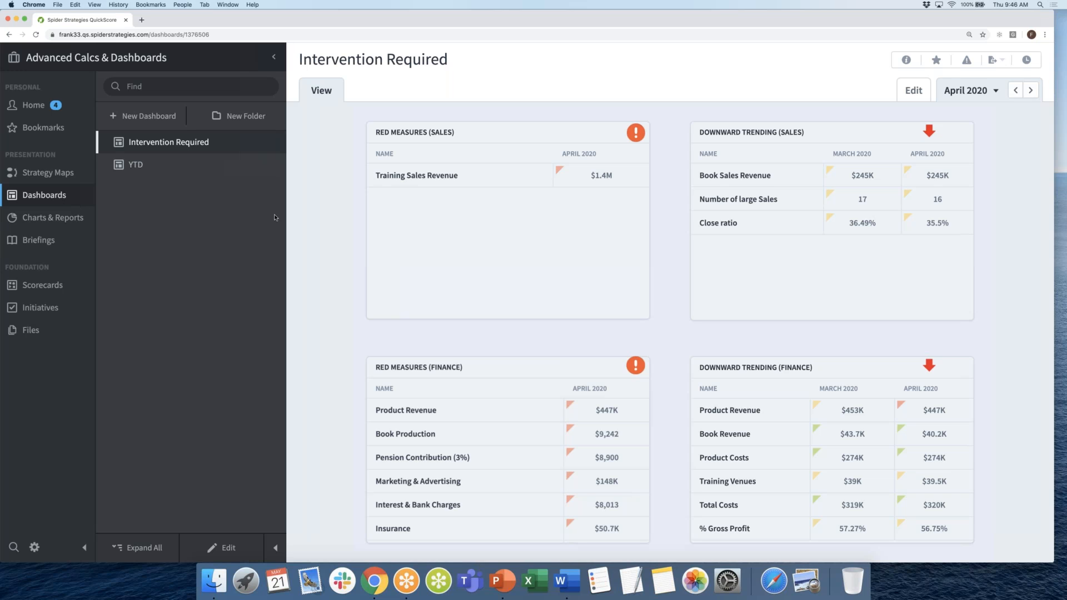
# - Compare the Red Measures (Sales) report with the Intervention Required dashboard, and view the Downward Trending (Sales) report
pyautogui.click(54, 224)
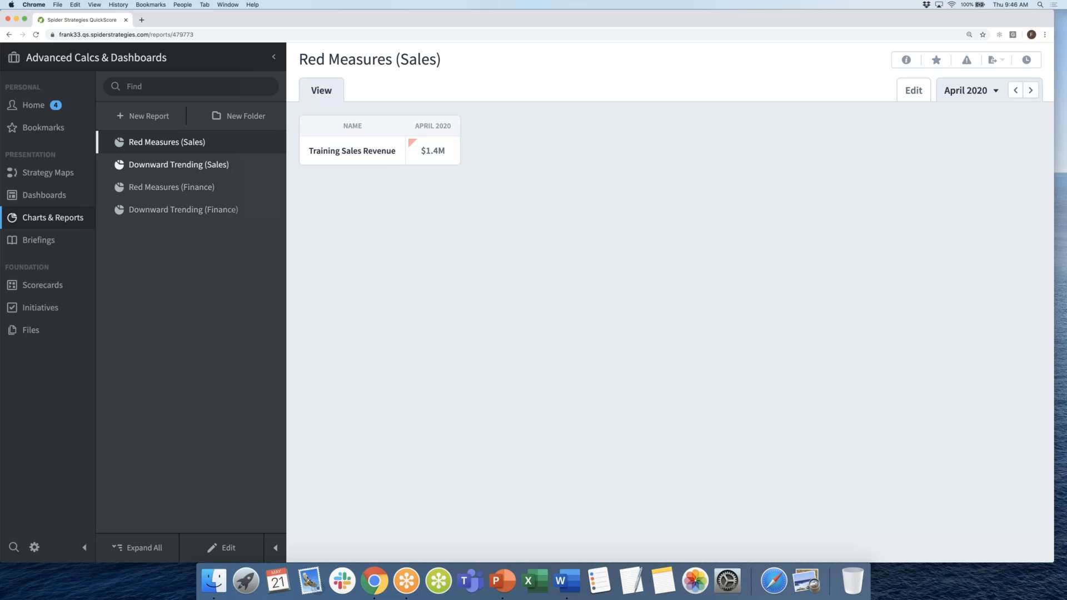
pyautogui.click(55, 195)
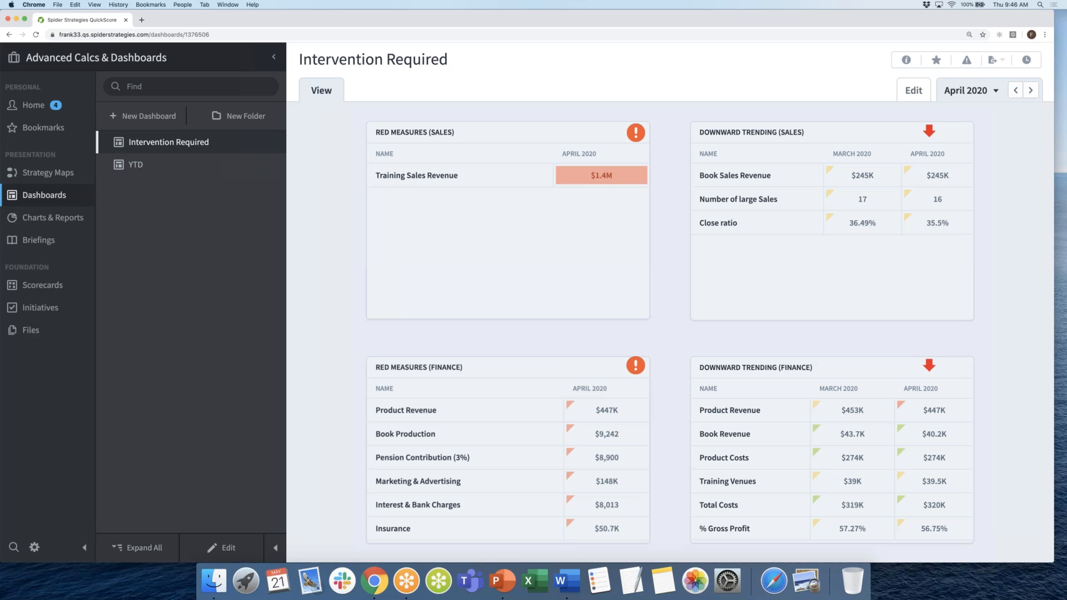
pyautogui.click(41, 219)
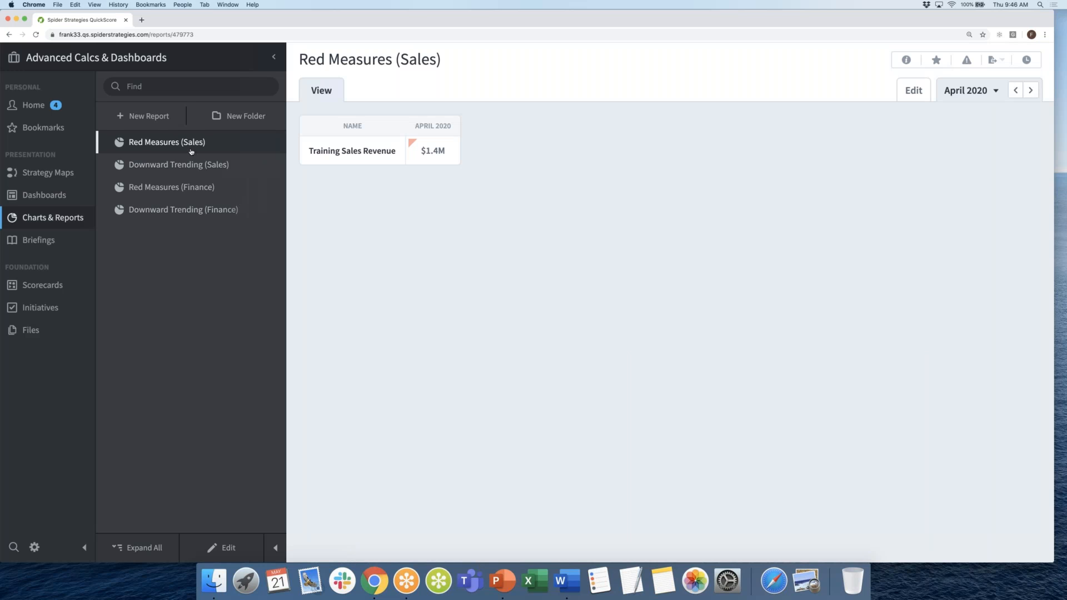
pyautogui.click(189, 166)
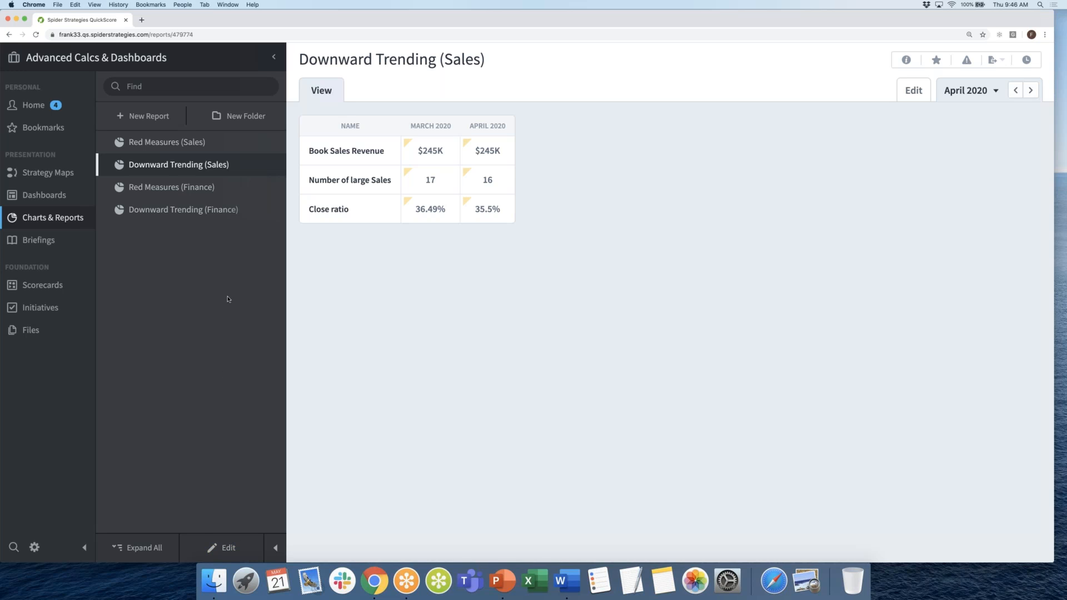
# - Start a new report of the Red Measures Report type and proceed to its scorecard item selection
pyautogui.click(155, 118)
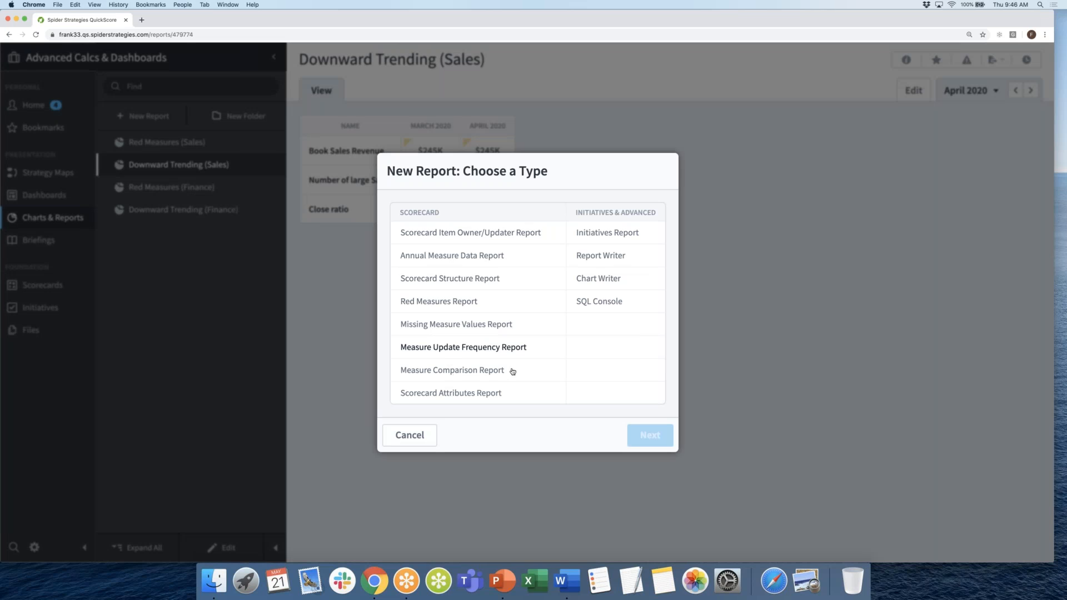
pyautogui.click(465, 304)
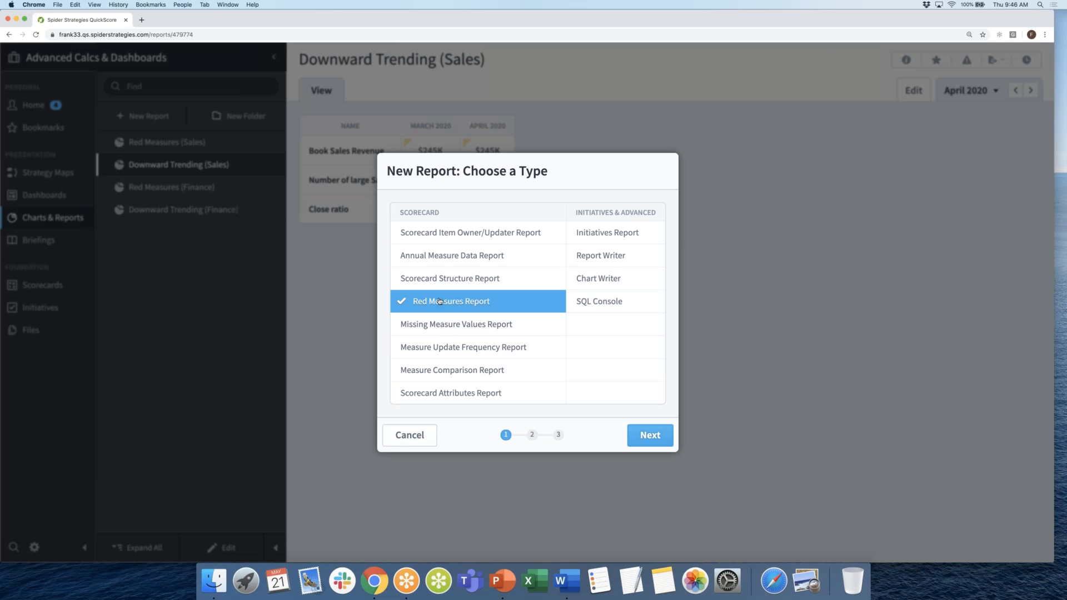
pyautogui.click(649, 435)
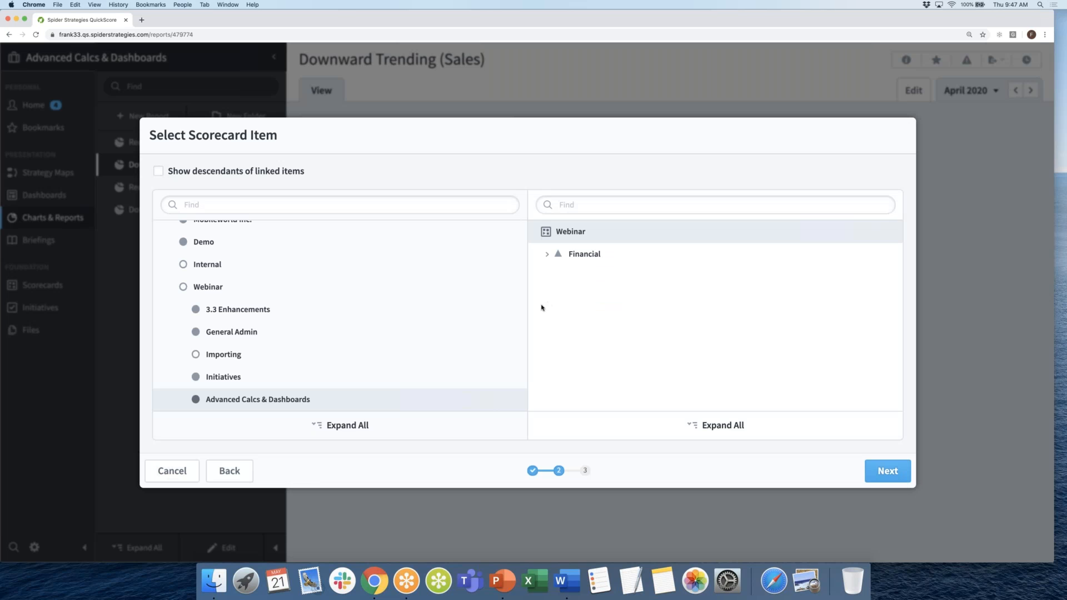
# - Choose the Sales scorecard under Mobileworld Inc. as the report's scorecard item and continue to the period and data settings
pyautogui.scroll(2, 390, 324)
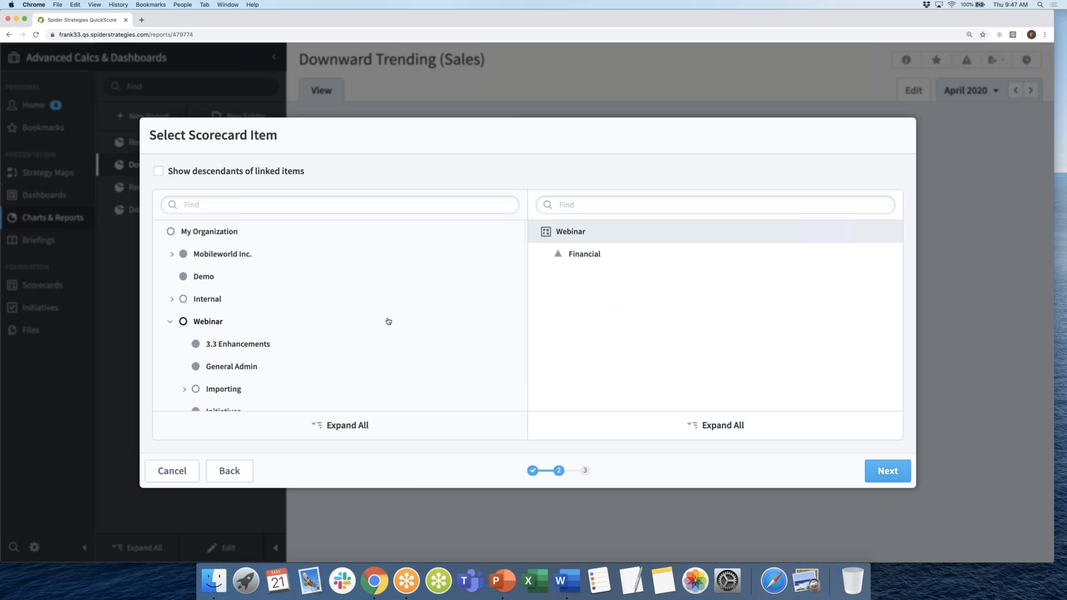
pyautogui.click(171, 256)
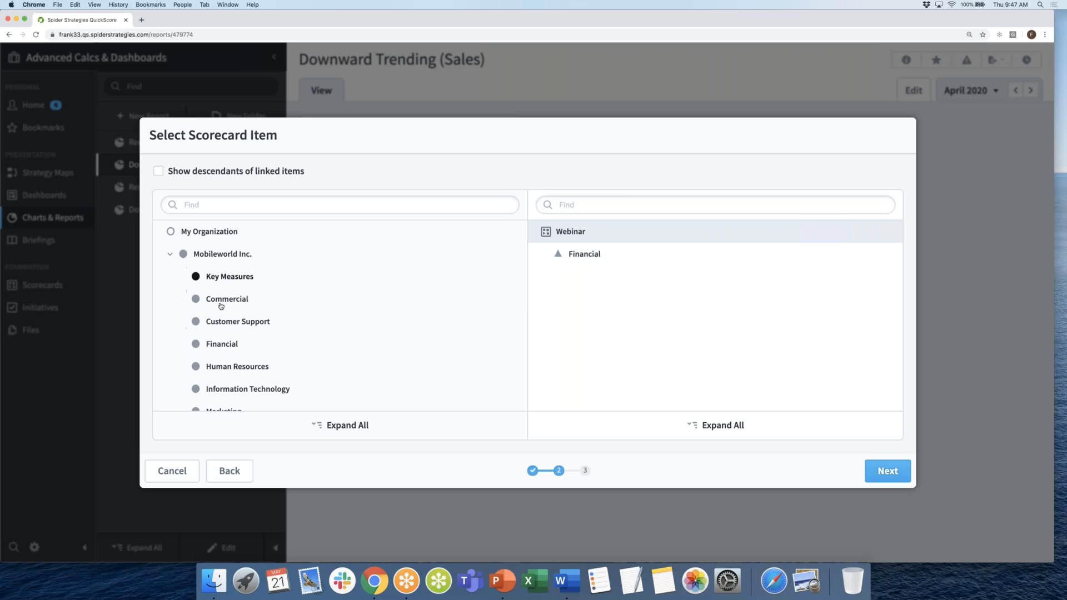
pyautogui.scroll(-3, 229, 323)
pyautogui.scroll(-1, 229, 336)
pyautogui.click(222, 332)
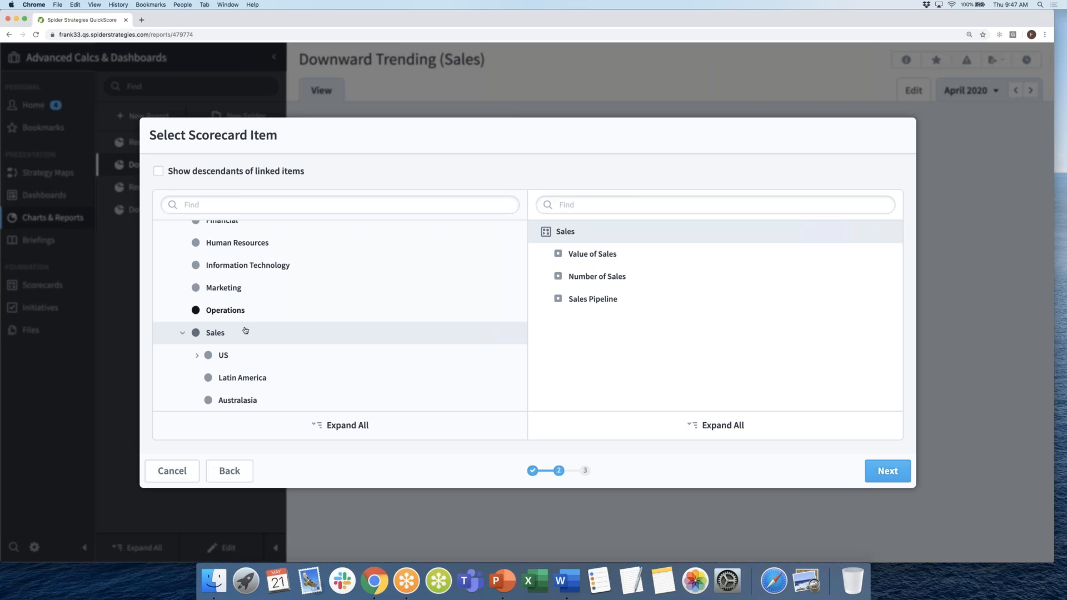
pyautogui.scroll(-1, 244, 332)
pyautogui.scroll(-1, 245, 331)
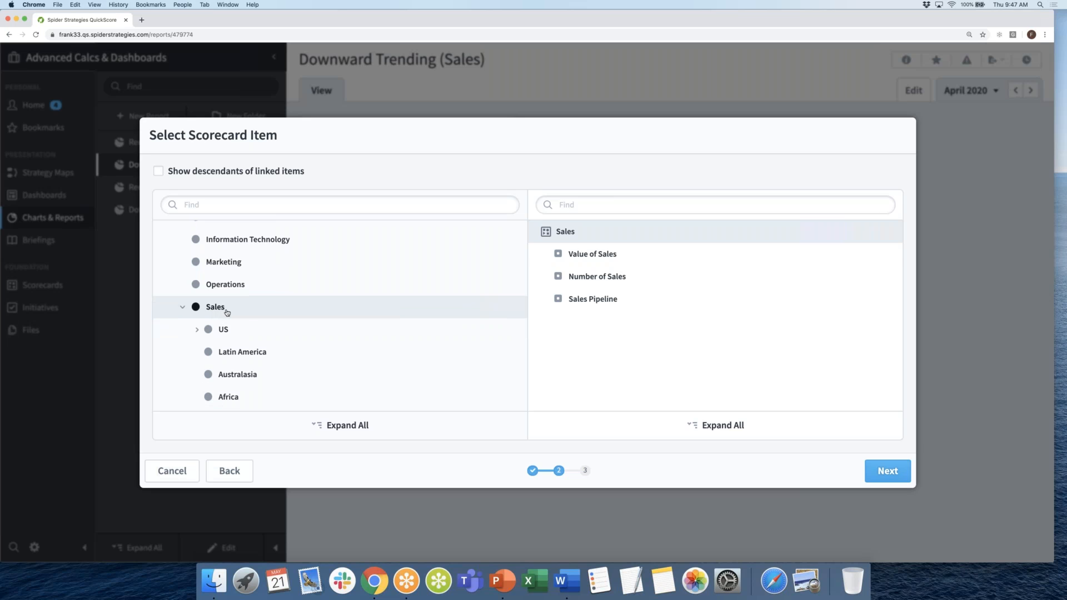
pyautogui.scroll(5, 219, 278)
pyautogui.scroll(-1, 276, 310)
pyautogui.scroll(-3, 274, 311)
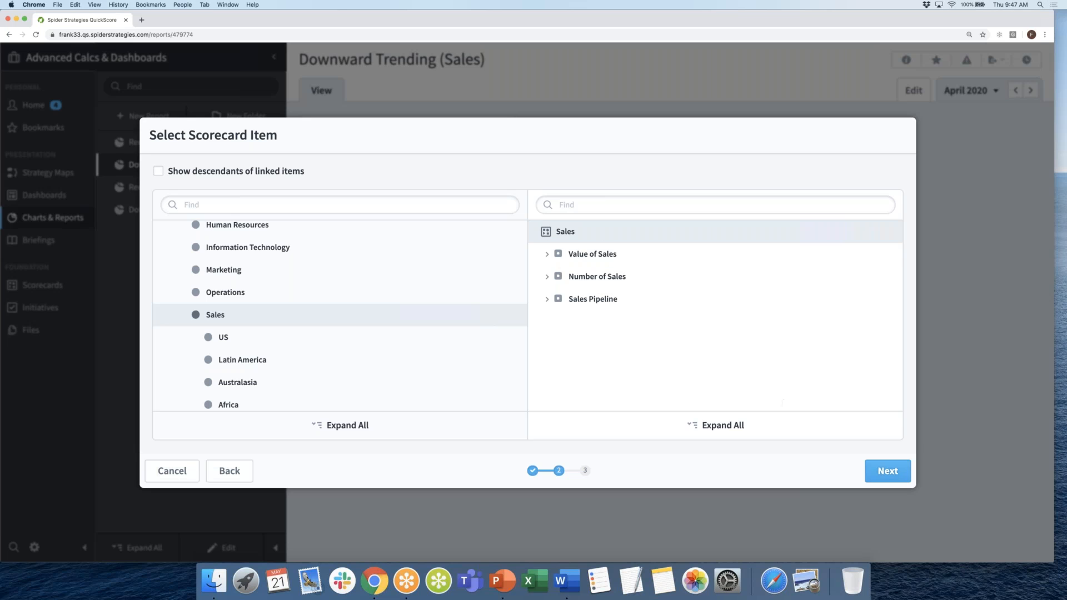
pyautogui.click(890, 473)
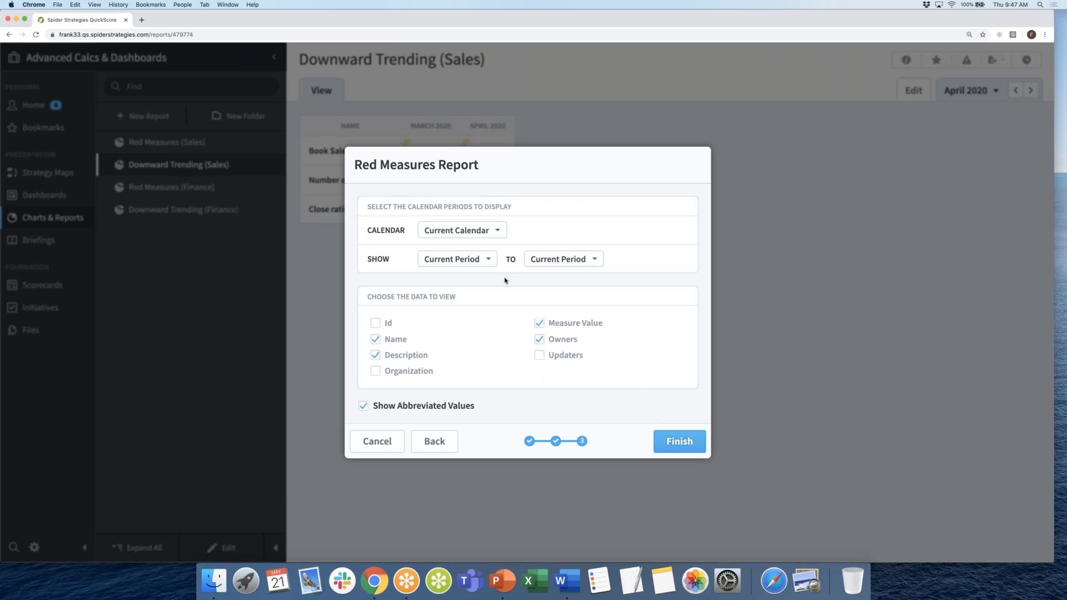
# - Keep the report on the current period, exclude Description and Owners from its data, and generate it
pyautogui.click(485, 264)
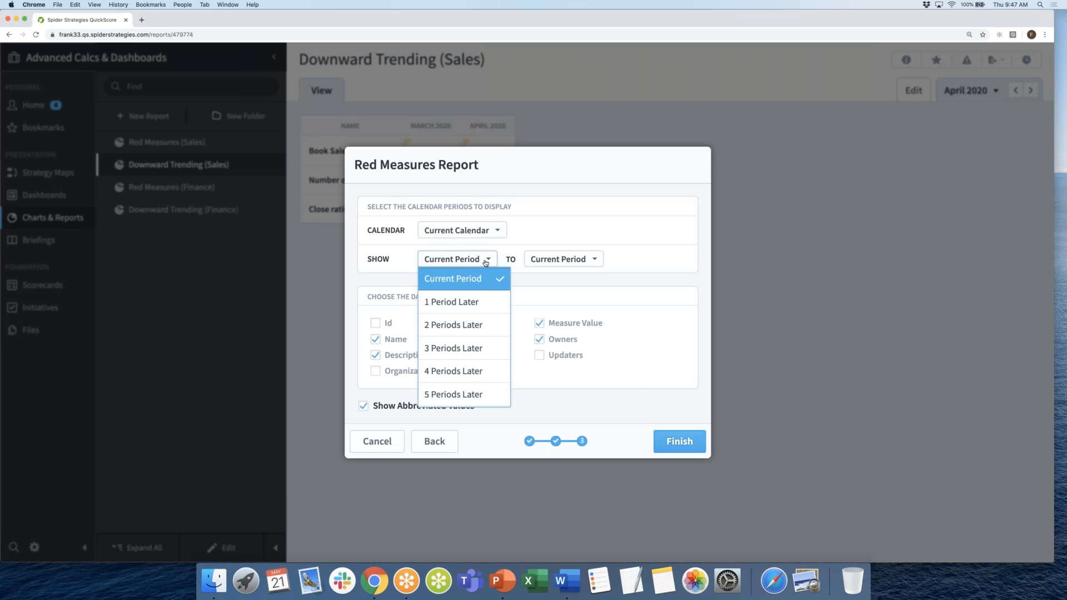
pyautogui.click(486, 262)
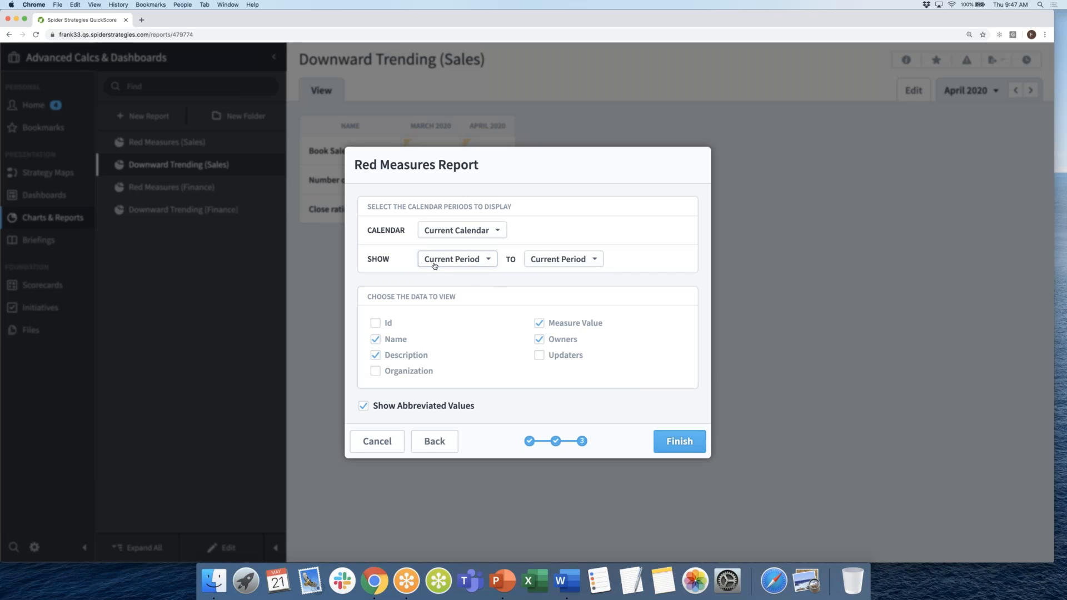
pyautogui.click(376, 356)
pyautogui.click(539, 340)
pyautogui.click(539, 354)
pyautogui.click(673, 443)
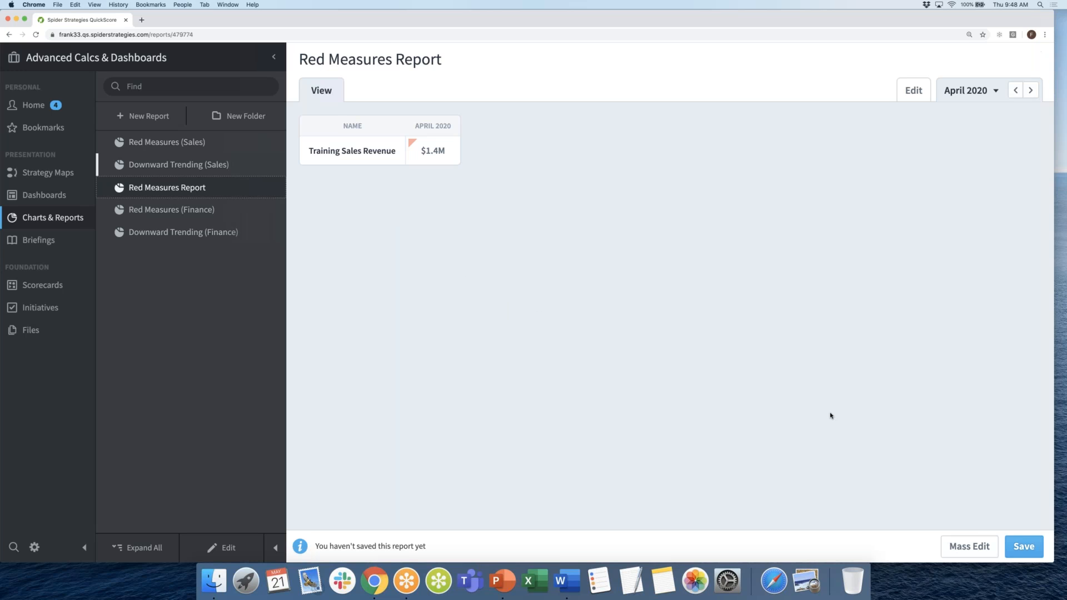
# - Save the new report under the name "Red Measures (Sales) - Training"
pyautogui.click(1022, 548)
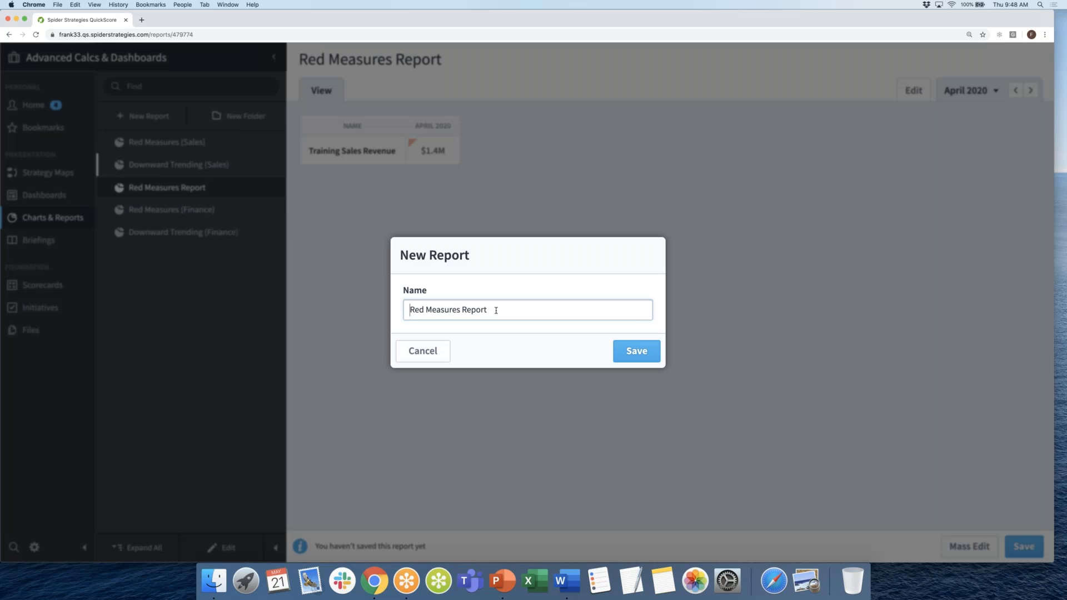
pyautogui.moveTo(489, 310); pyautogui.dragTo(468, 309)
pyautogui.write('(Sales) - Trann')
pyautogui.press('BackSpace')
pyautogui.press('BackSpace')
pyautogui.write('ining')
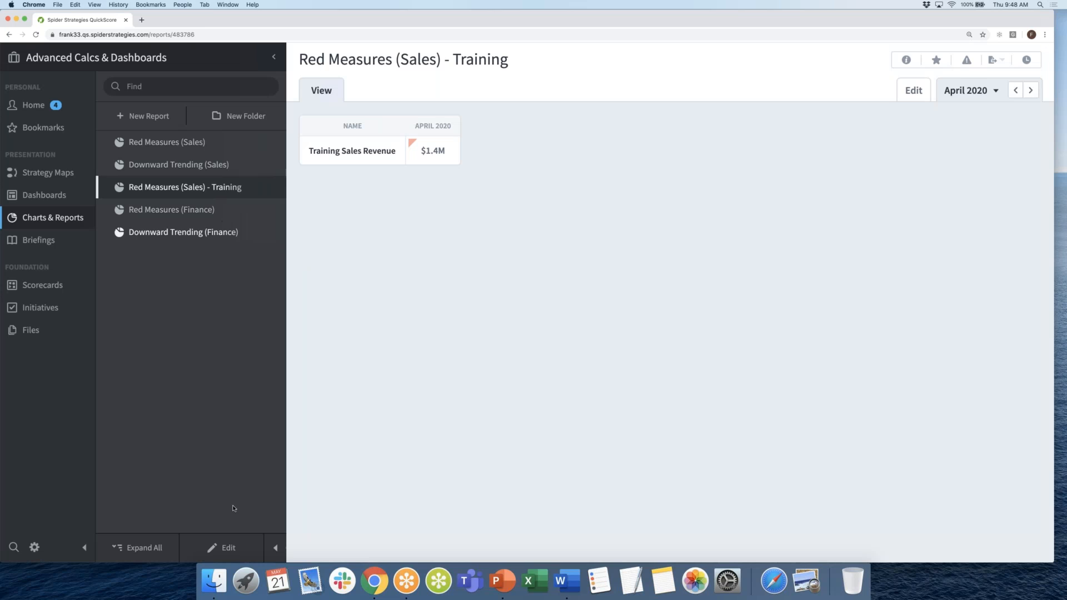
# - Reorder the reports list so Red Measures (Sales) - Training comes after Downward Trending (Finance)
pyautogui.click(222, 548)
pyautogui.moveTo(200, 186); pyautogui.dragTo(234, 400)
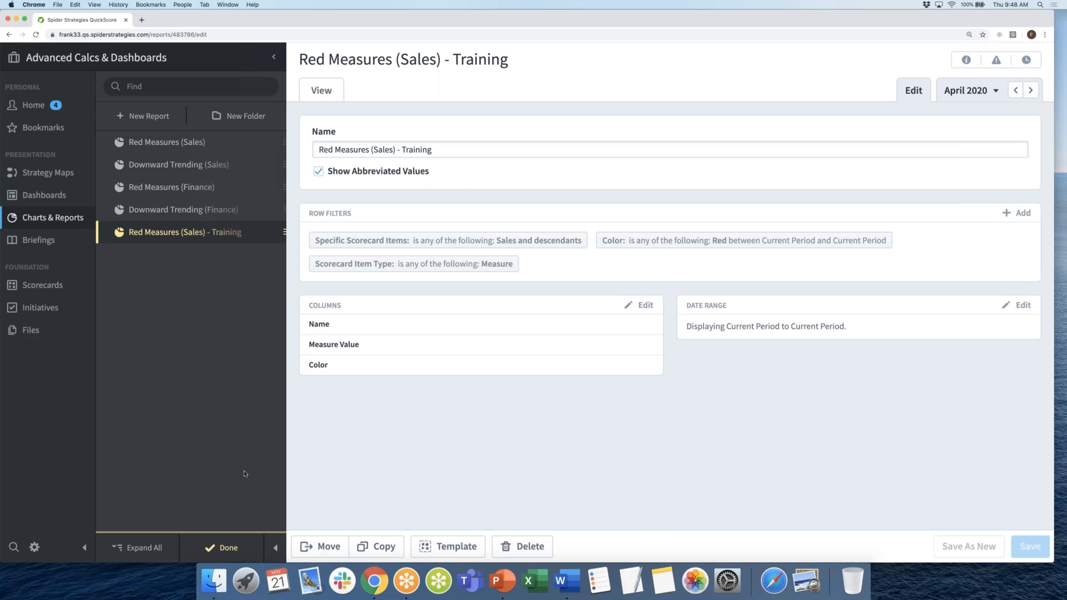
pyautogui.click(223, 548)
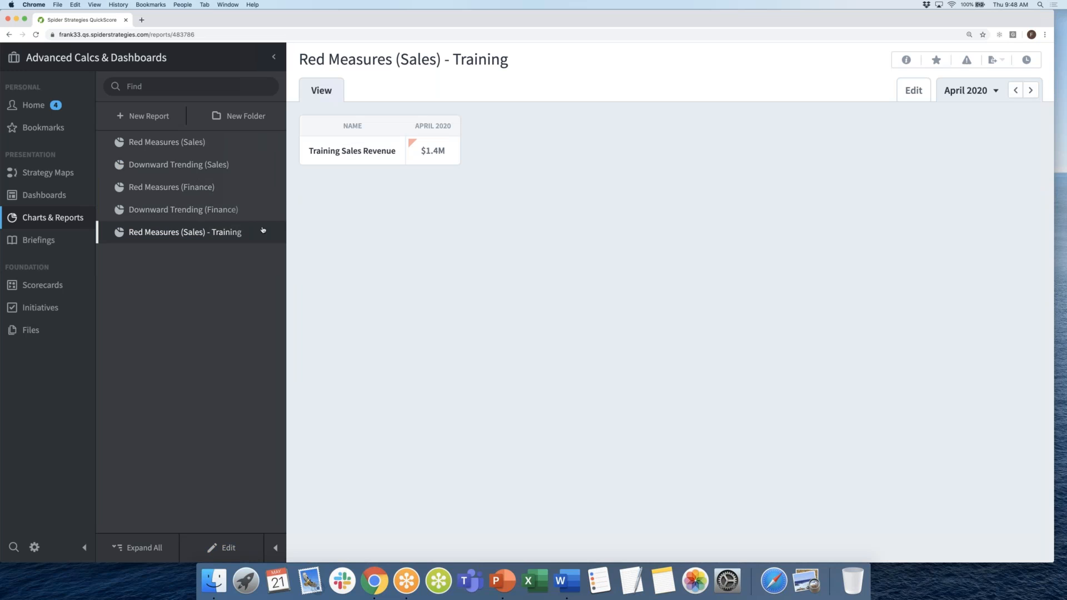
# - Open the Downward Trending (Sales) report and check the exact Book Sales Revenue values for March and April 2020
pyautogui.click(185, 168)
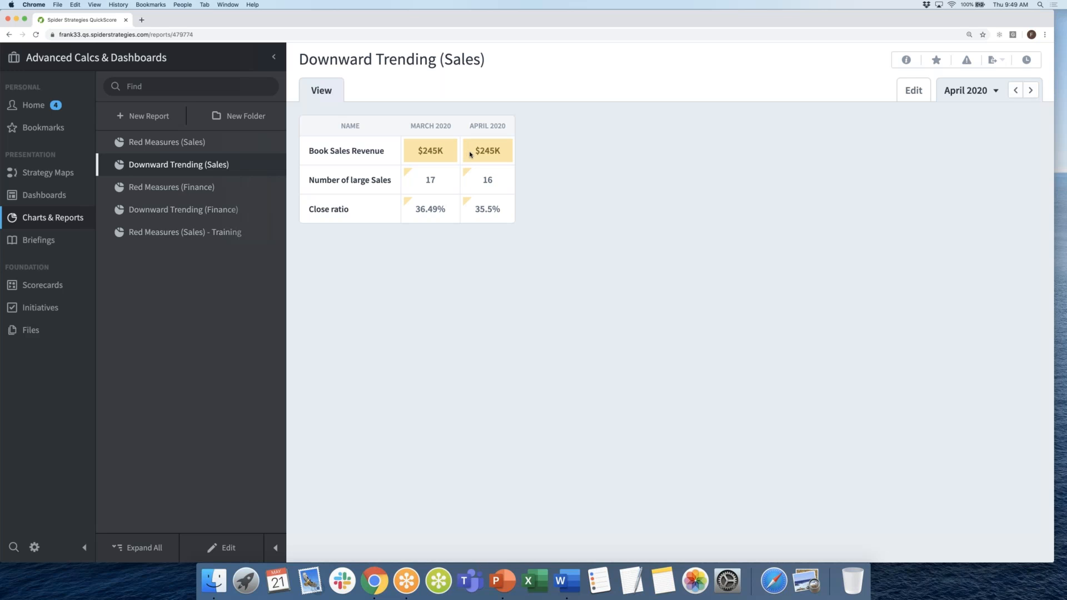
pyautogui.moveTo(445, 156)
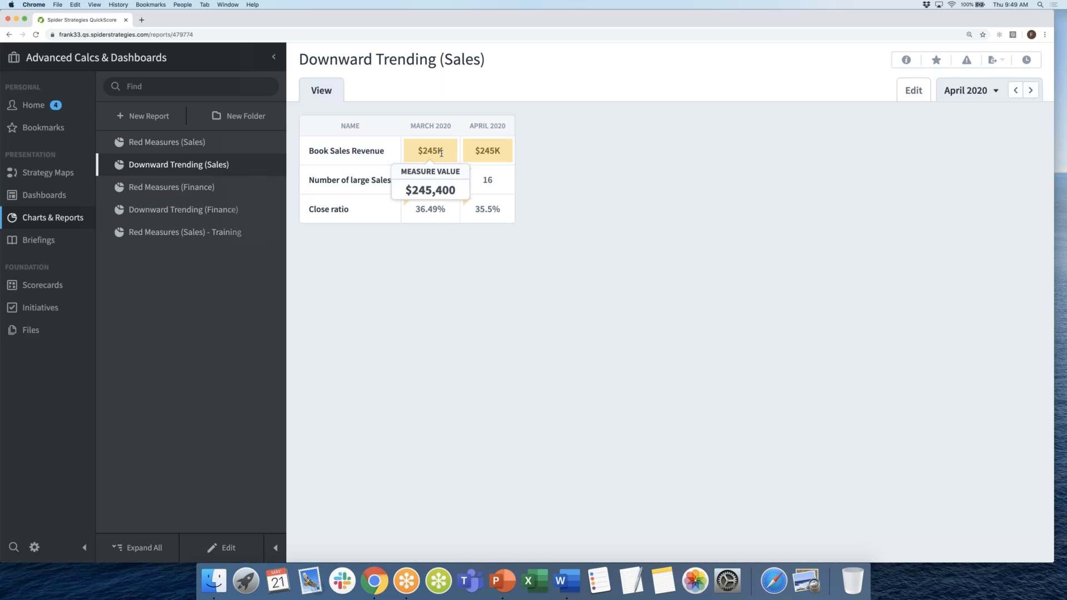
pyautogui.moveTo(486, 154)
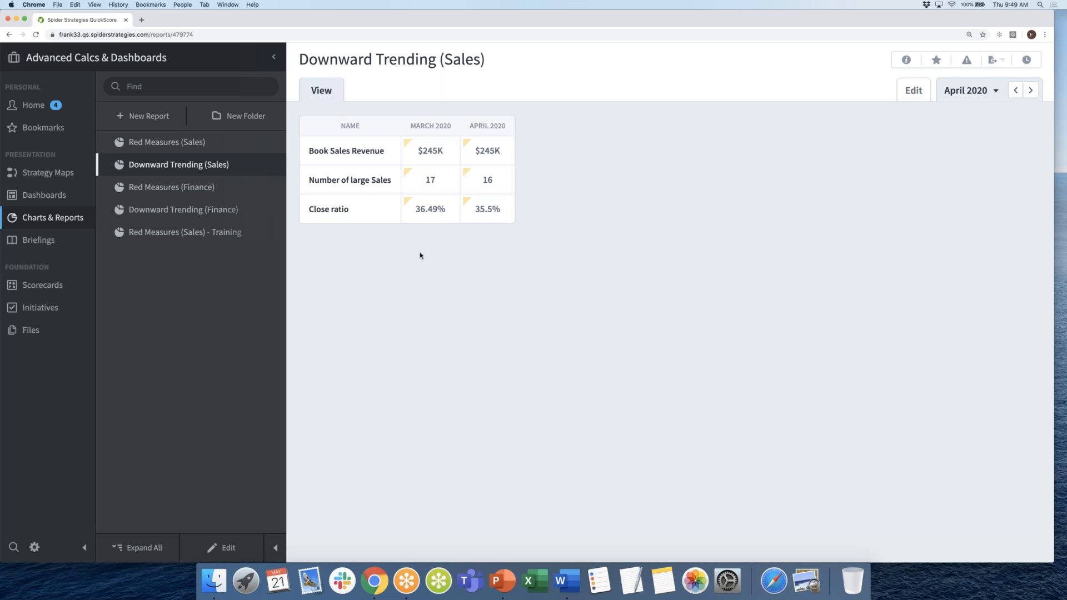
# - Start a new Report Writer report with the Measure Value and Color columns in addition to Name
pyautogui.click(149, 116)
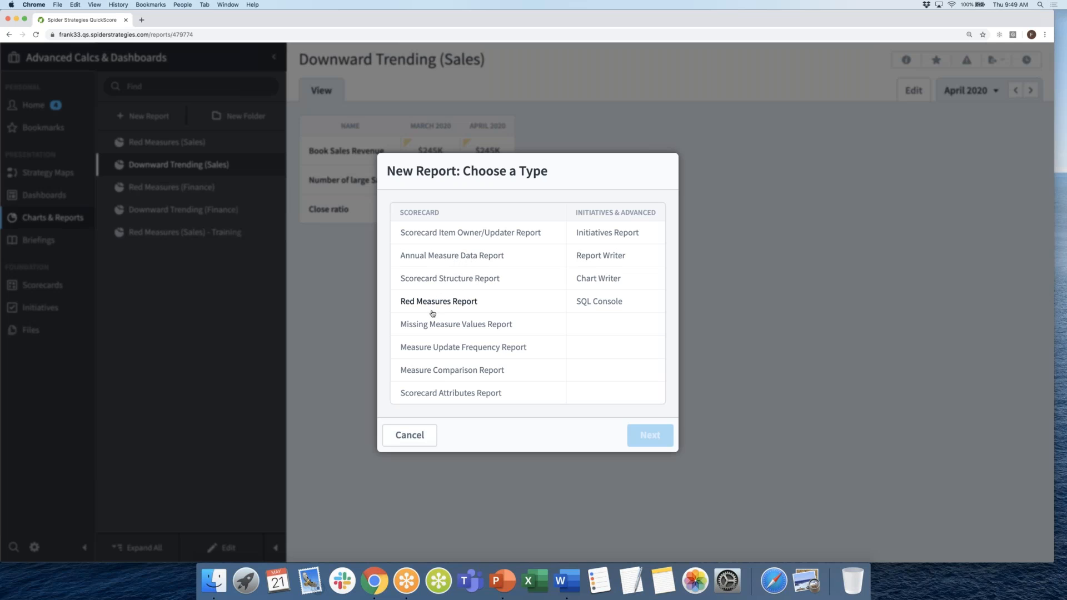
pyautogui.click(608, 259)
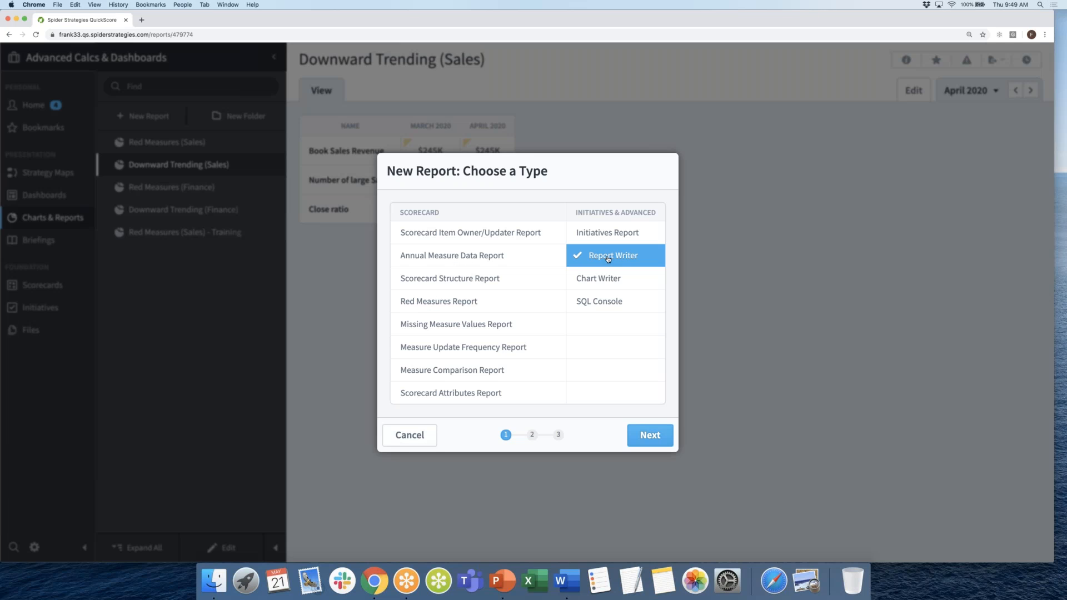
pyautogui.click(647, 435)
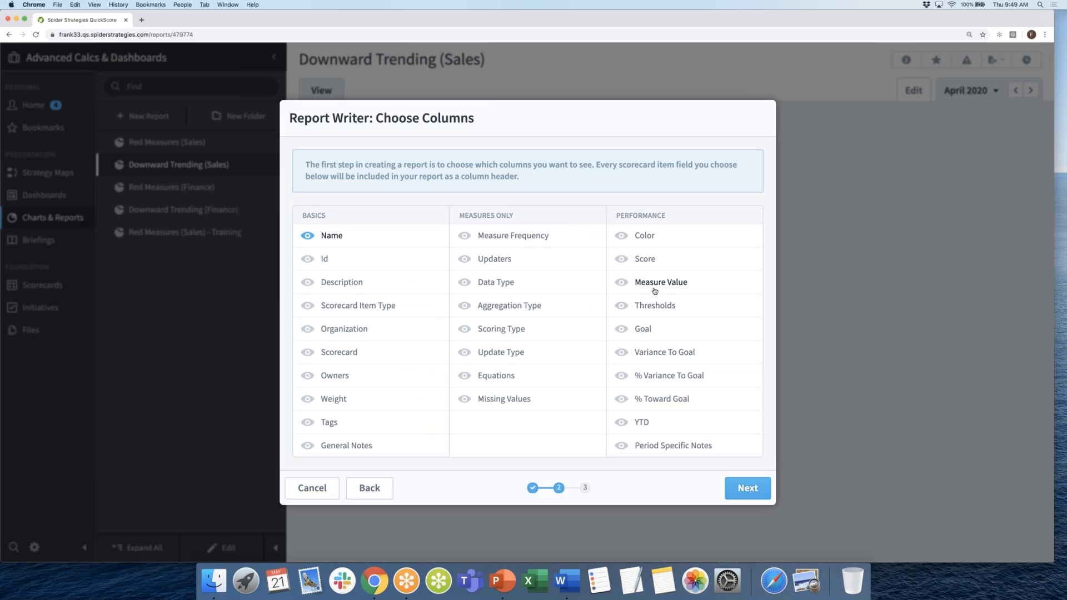
pyautogui.click(651, 283)
pyautogui.click(644, 236)
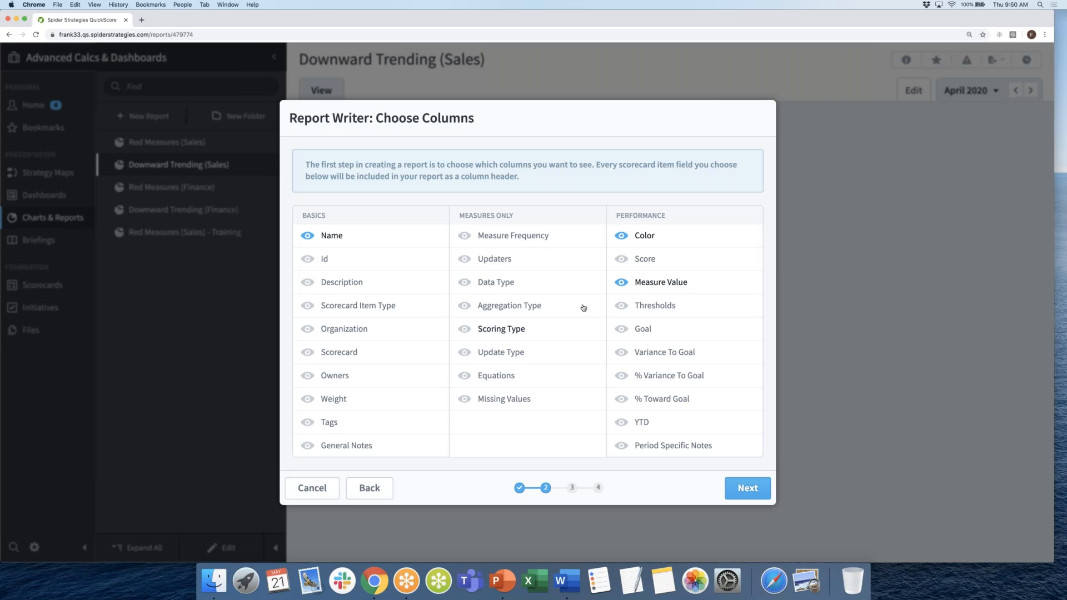
pyautogui.click(750, 490)
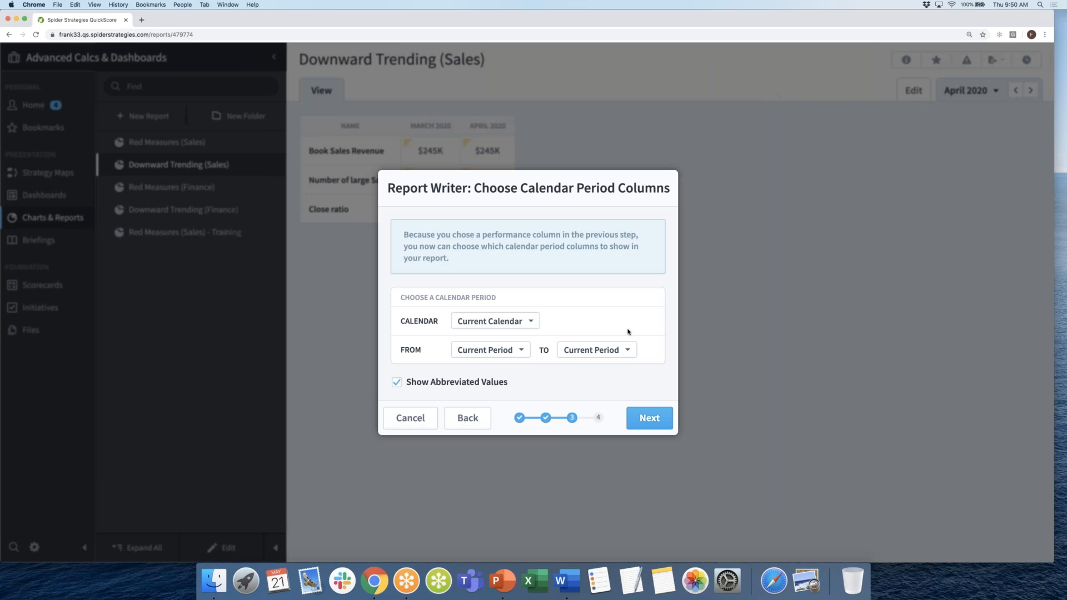
# - Set the calendar period columns to run from 1 Period Earlier to Current Period and continue to the row filters
pyautogui.click(496, 352)
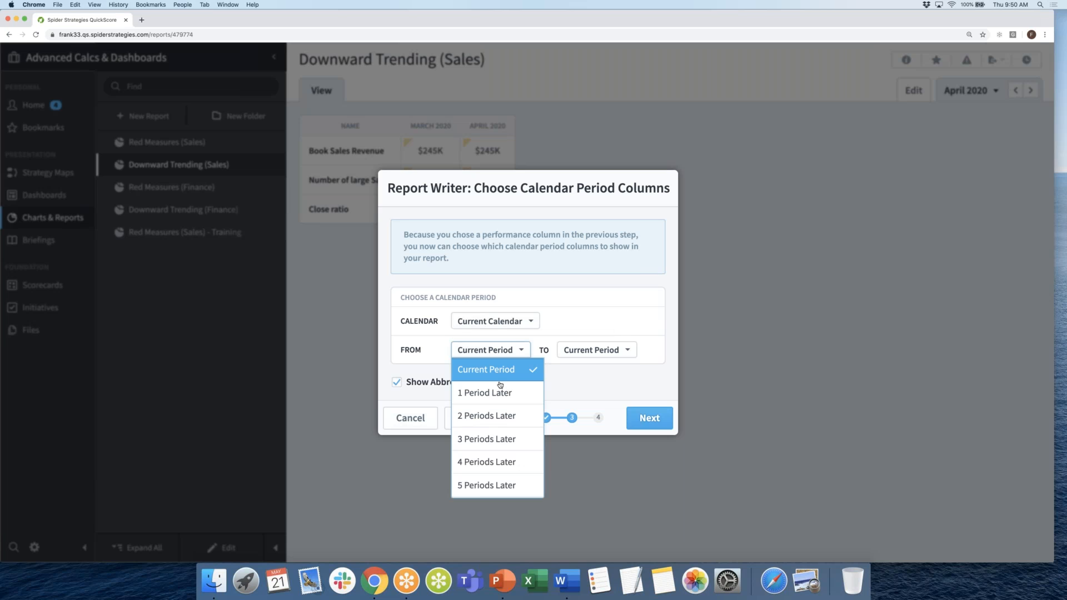
pyautogui.scroll(5, 501, 385)
pyautogui.scroll(-2, 503, 405)
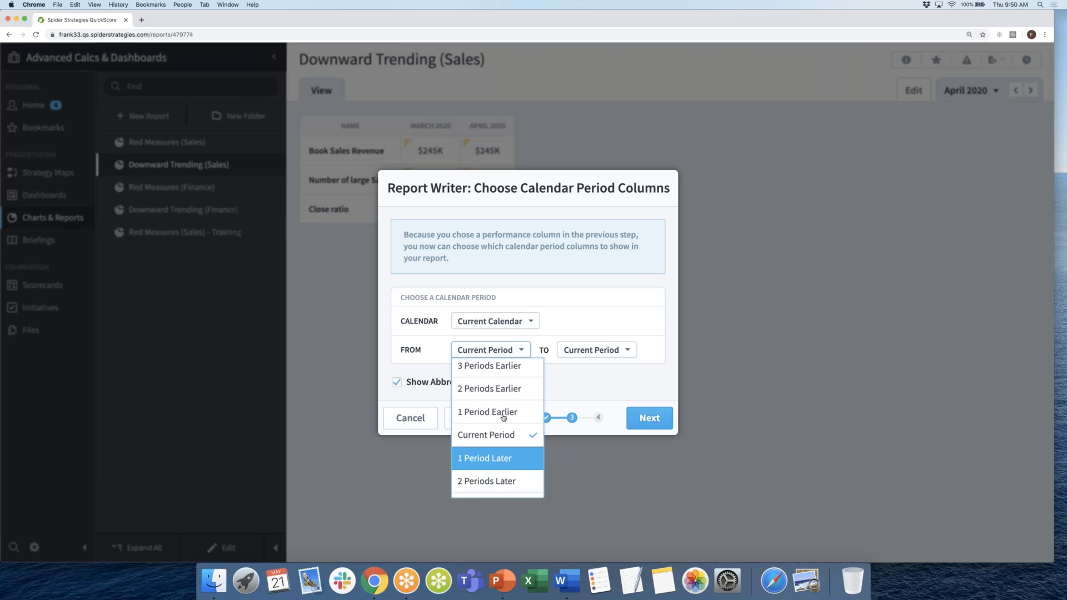
pyautogui.click(504, 414)
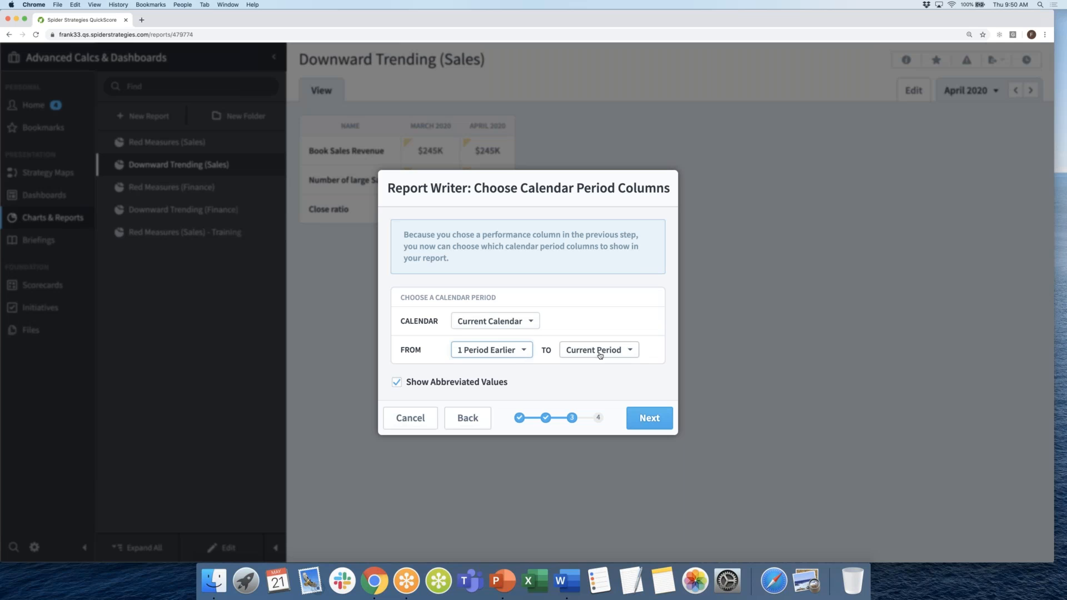
pyautogui.click(643, 421)
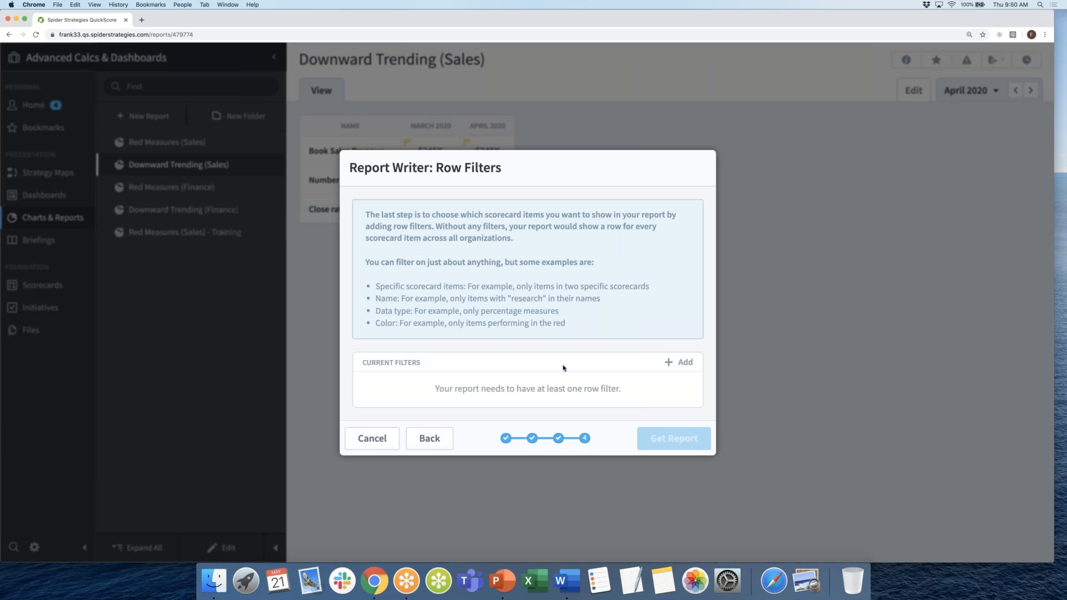
# - Add a row filter based on Specific Scorecard Items and proceed to its item selection
pyautogui.click(678, 362)
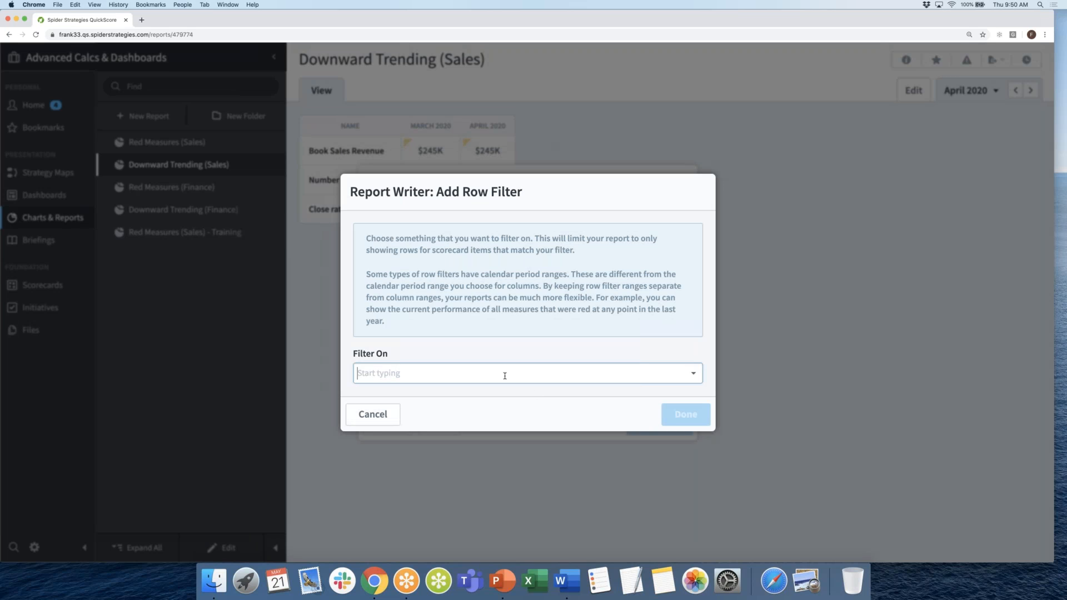
pyautogui.write('s')
pyautogui.scroll(-2, 497, 449)
pyautogui.scroll(-2, 477, 475)
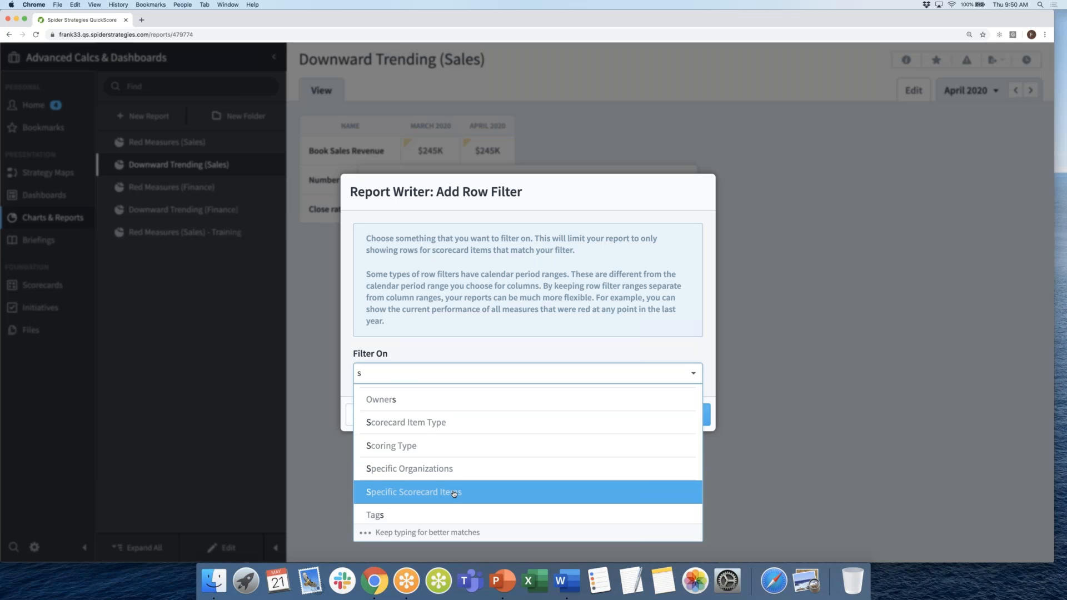
pyautogui.click(454, 491)
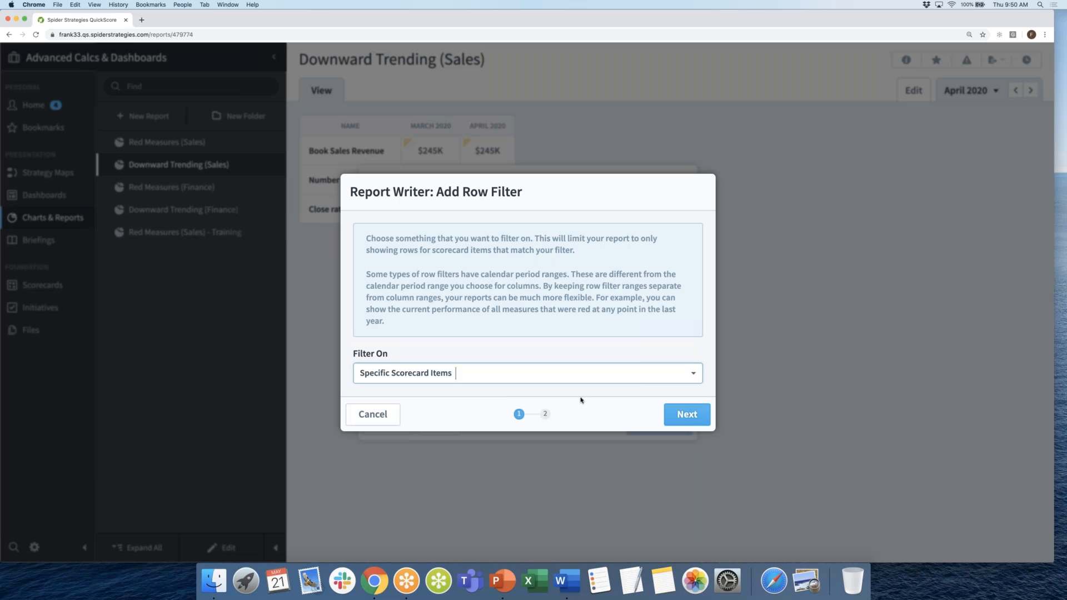
pyautogui.click(697, 416)
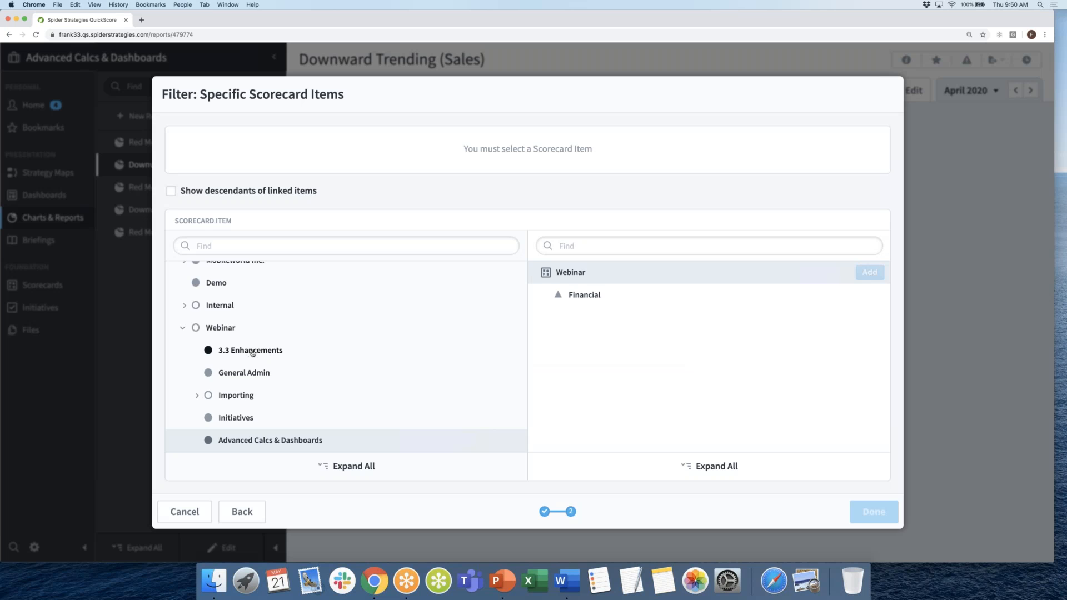
# - Filter the report rows to the Mobileworld Inc. Sales scorecard and its descendants
pyautogui.scroll(1, 253, 352)
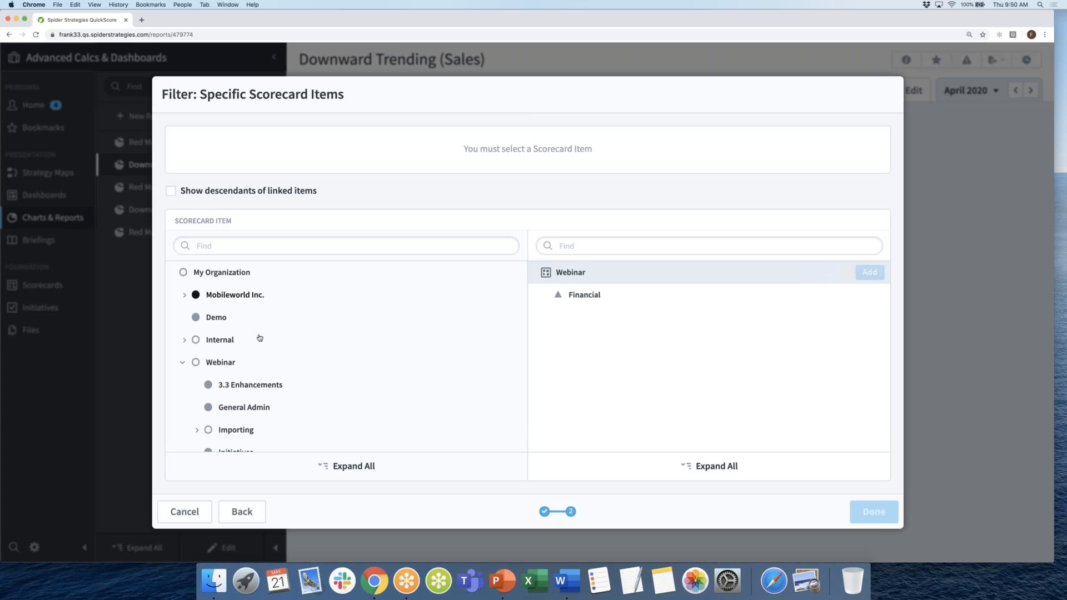
pyautogui.scroll(-5, 261, 361)
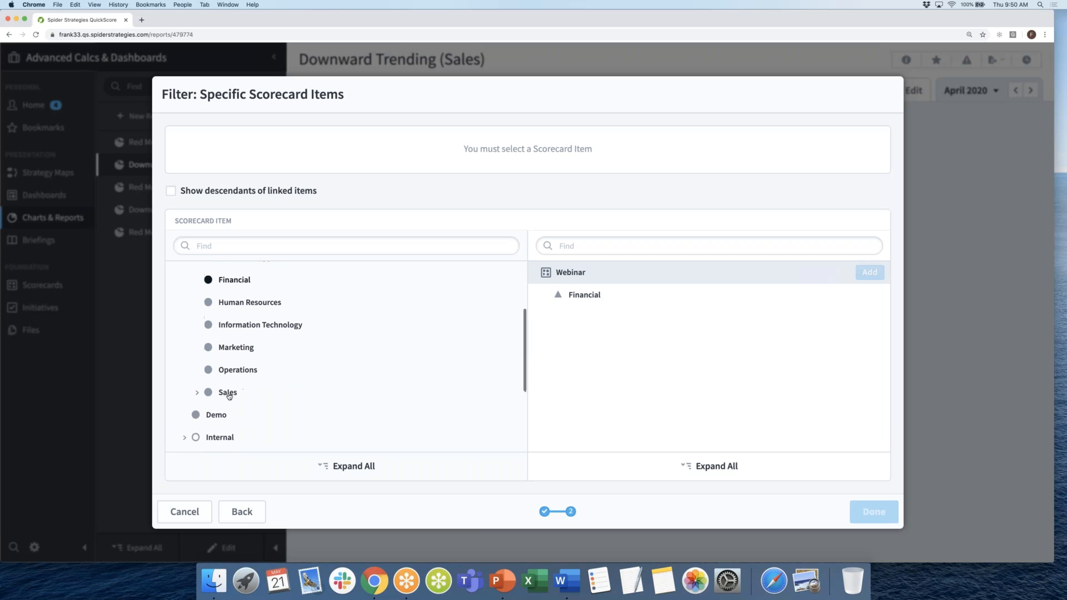
pyautogui.click(289, 394)
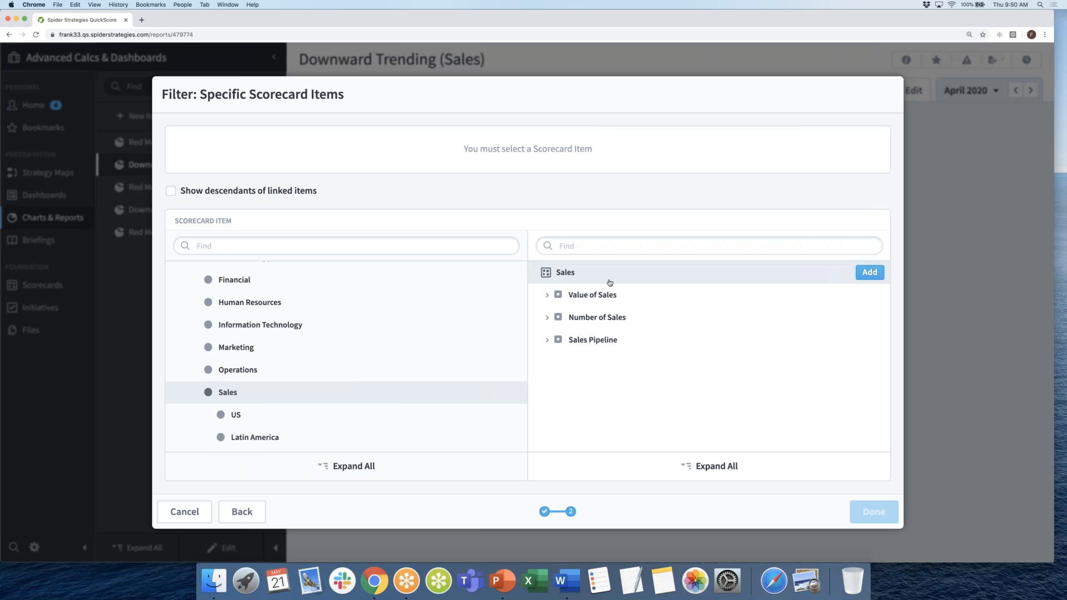
pyautogui.click(870, 275)
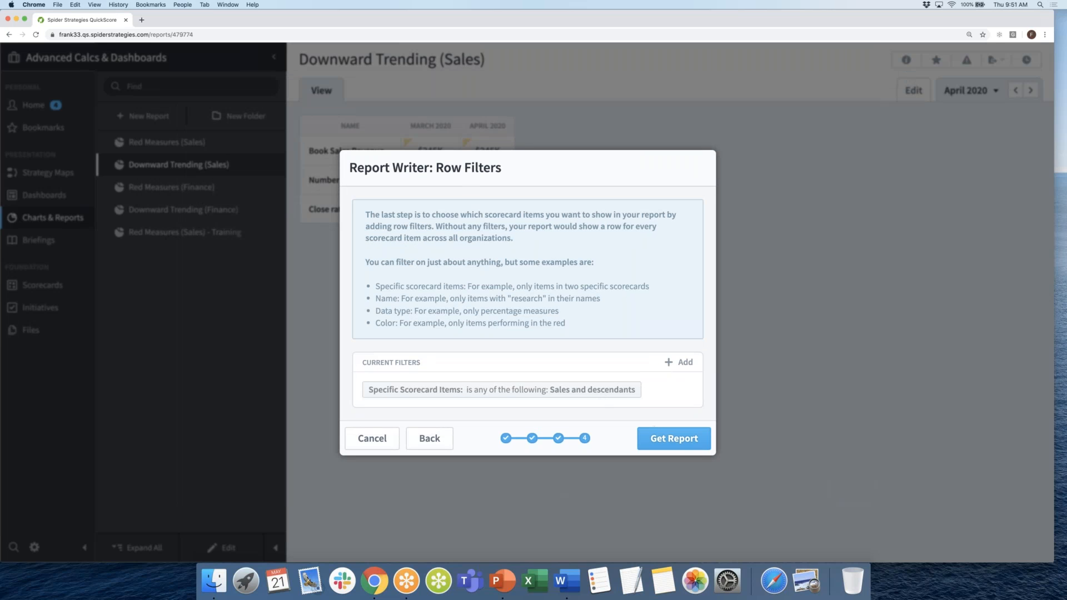
# - Add a row filter on Scorecard Item Type that includes only Measure items
pyautogui.click(678, 362)
pyautogui.write('s')
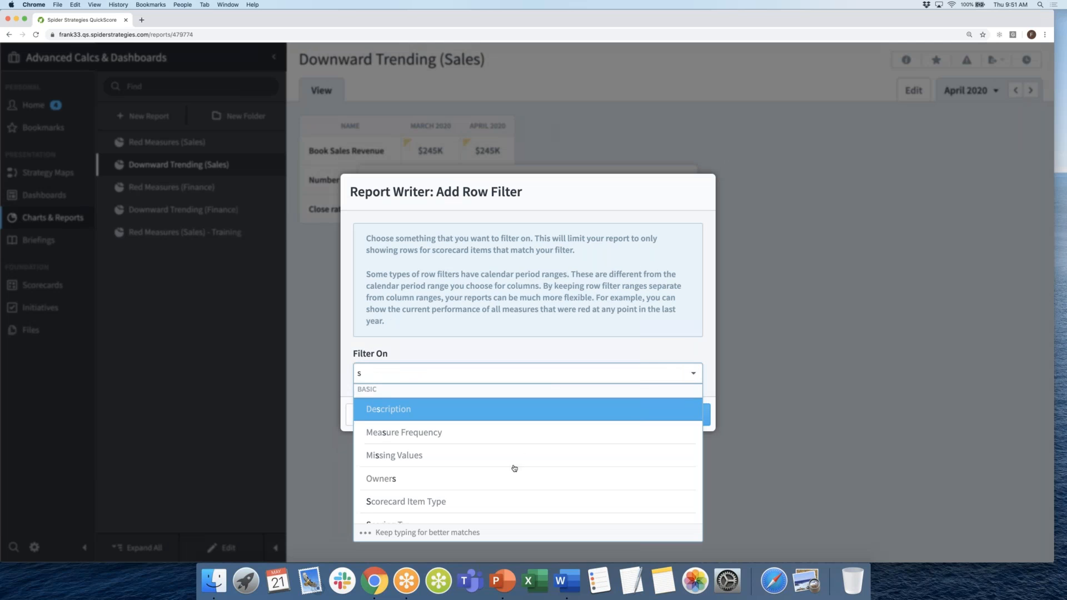
pyautogui.scroll(-1, 487, 463)
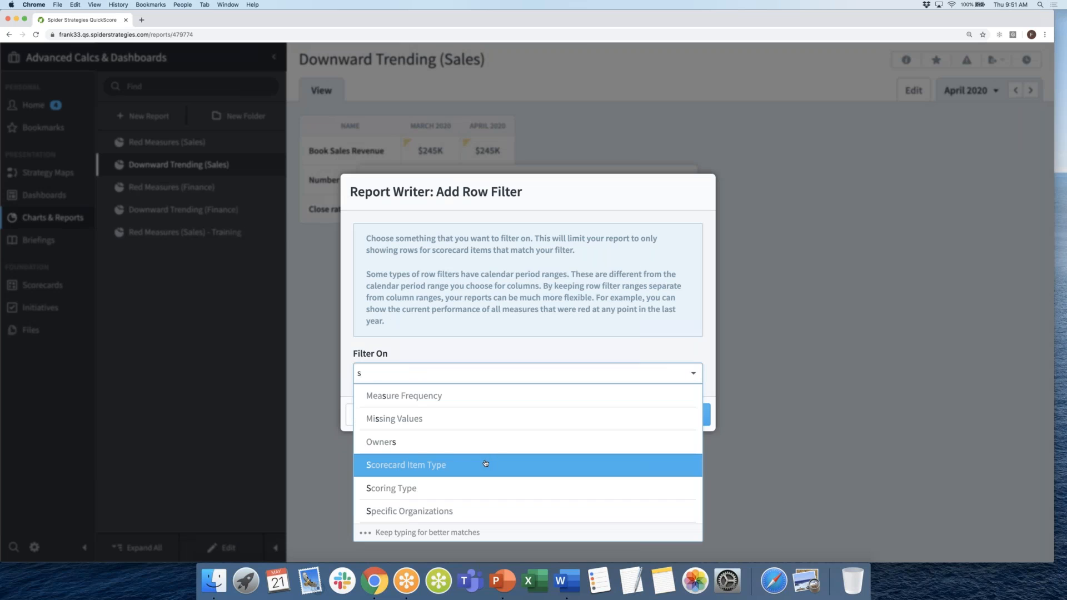
pyautogui.click(485, 463)
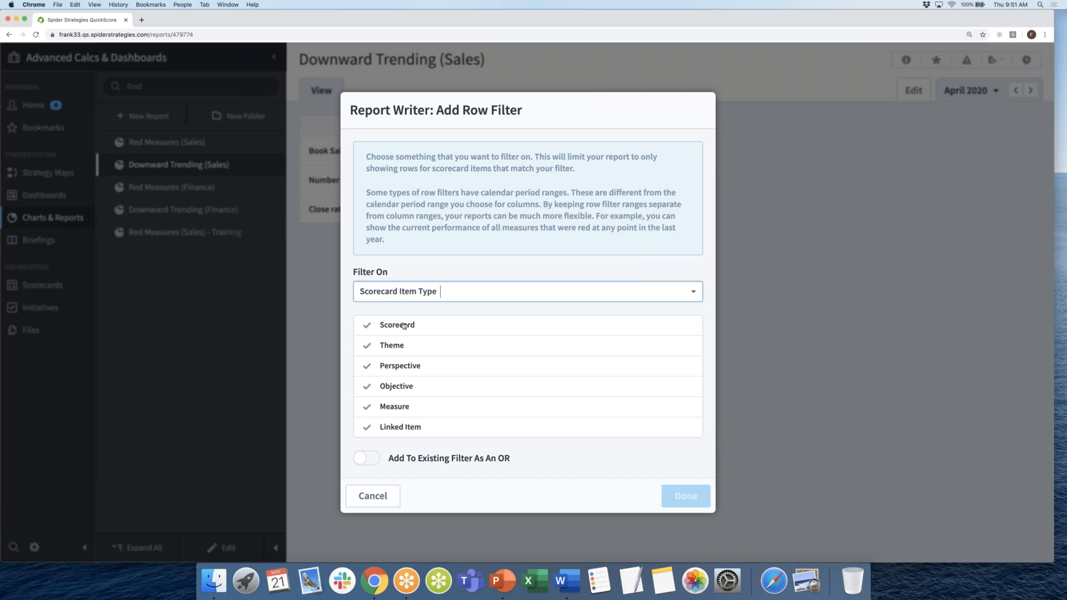
pyautogui.click(390, 410)
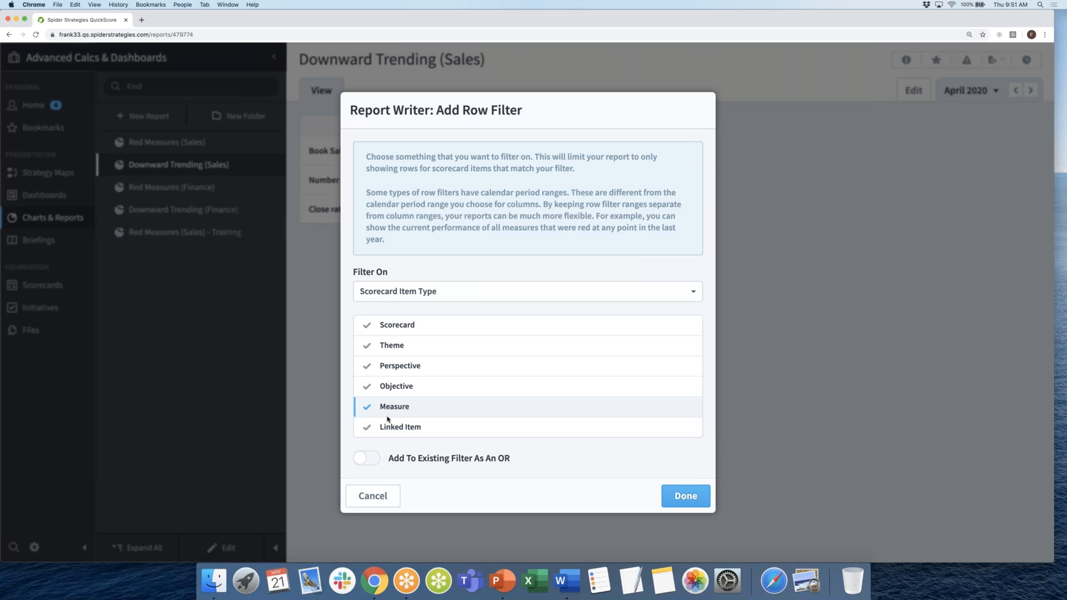
pyautogui.click(679, 495)
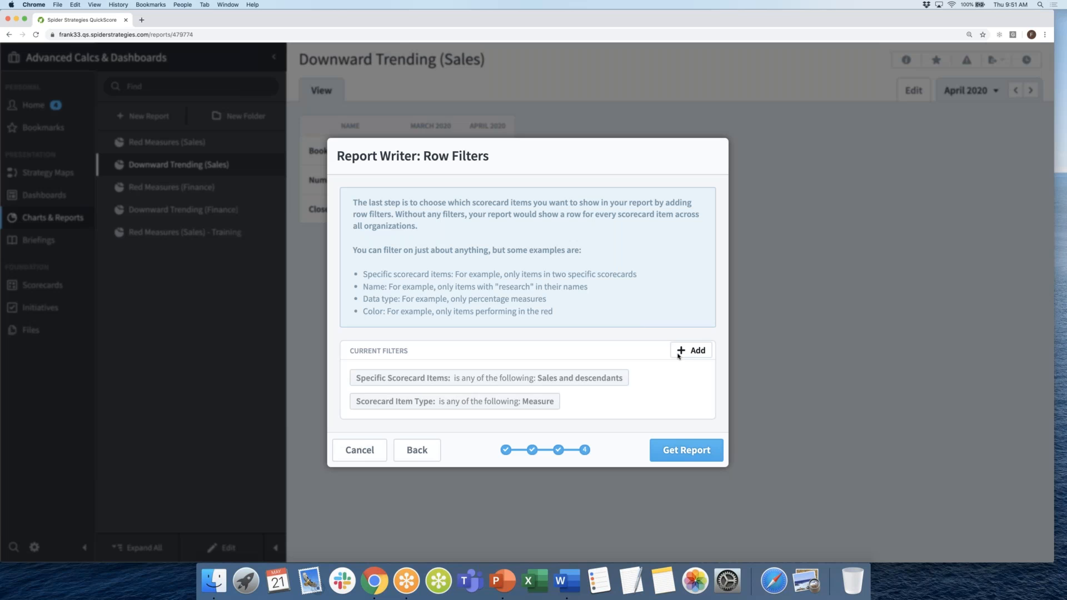
# - Add a Performance Trend row filter for a downward trend from 1 Period Earlier to Current Period
pyautogui.click(692, 353)
pyautogui.click(645, 380)
pyautogui.scroll(-3, 595, 436)
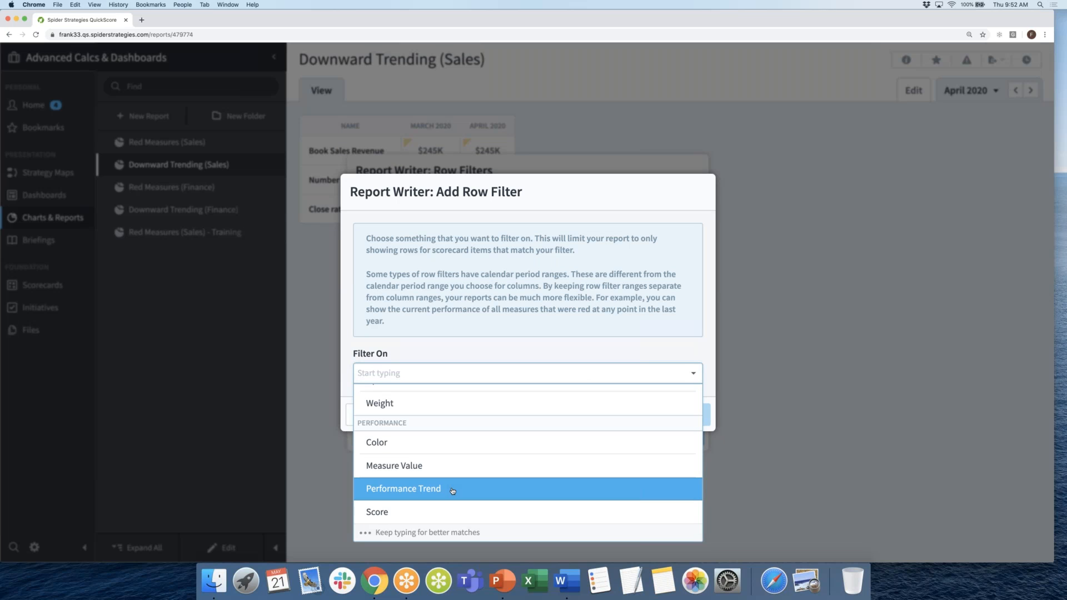
pyautogui.click(487, 488)
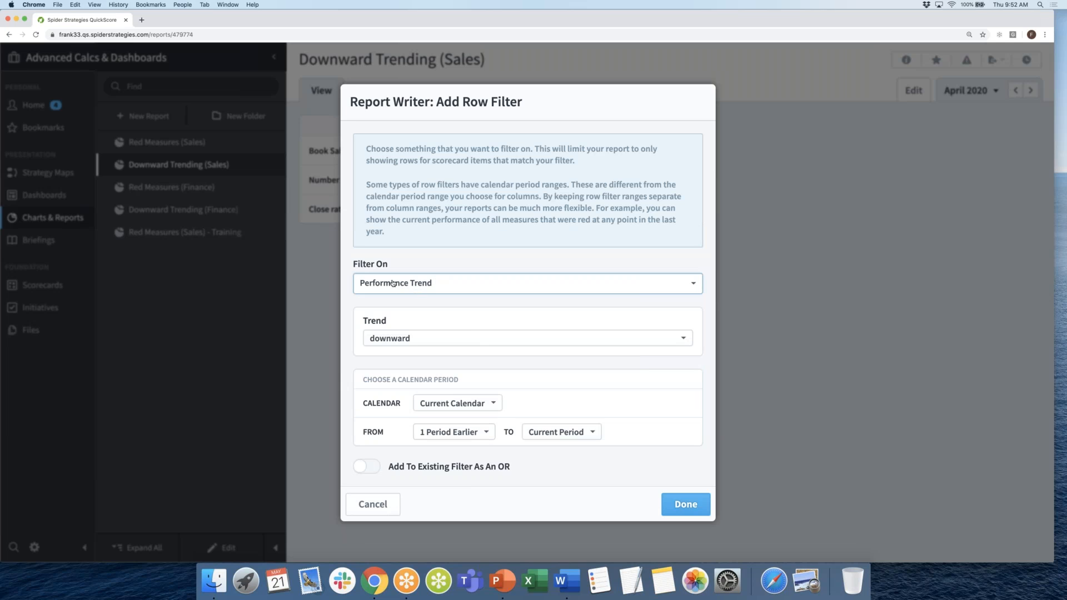
pyautogui.click(400, 341)
pyautogui.click(407, 340)
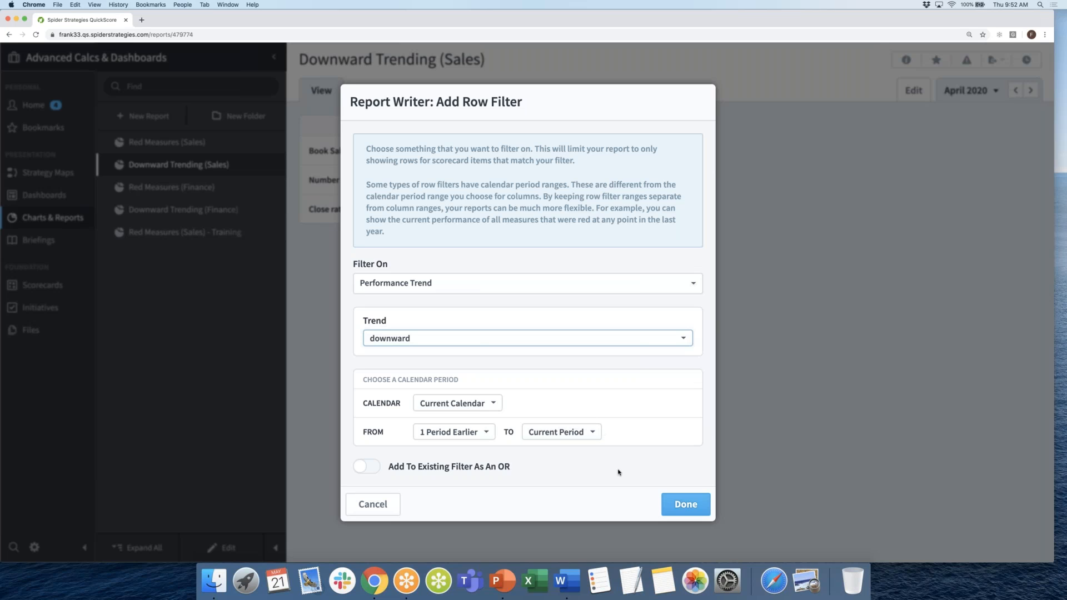
pyautogui.click(686, 505)
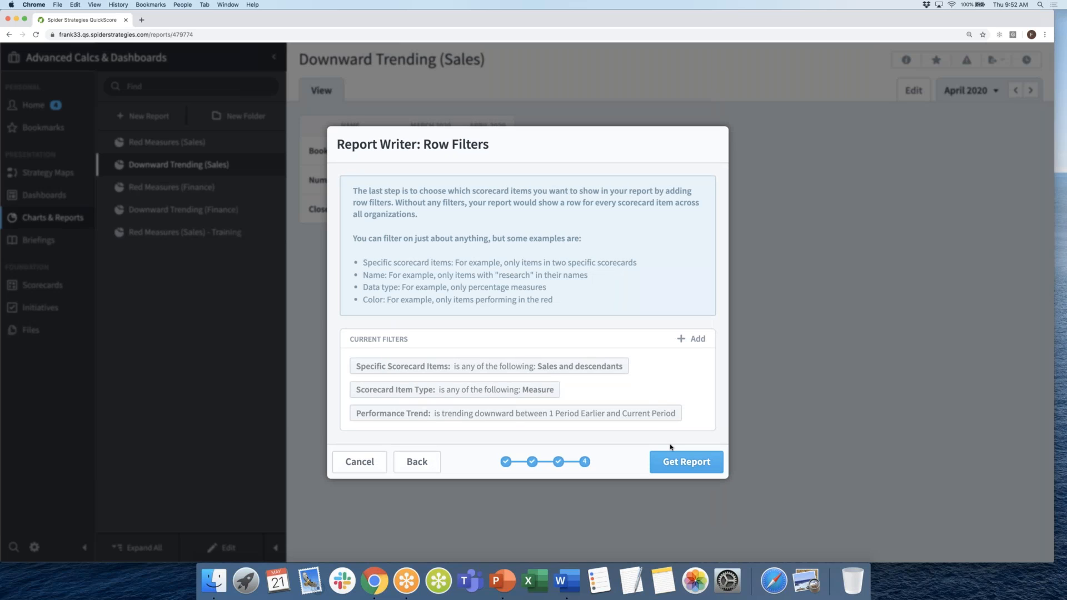
# - Generate the report and save it as "Downward Trending (Sales) - Training"
pyautogui.moveTo(675, 406)
pyautogui.click(694, 465)
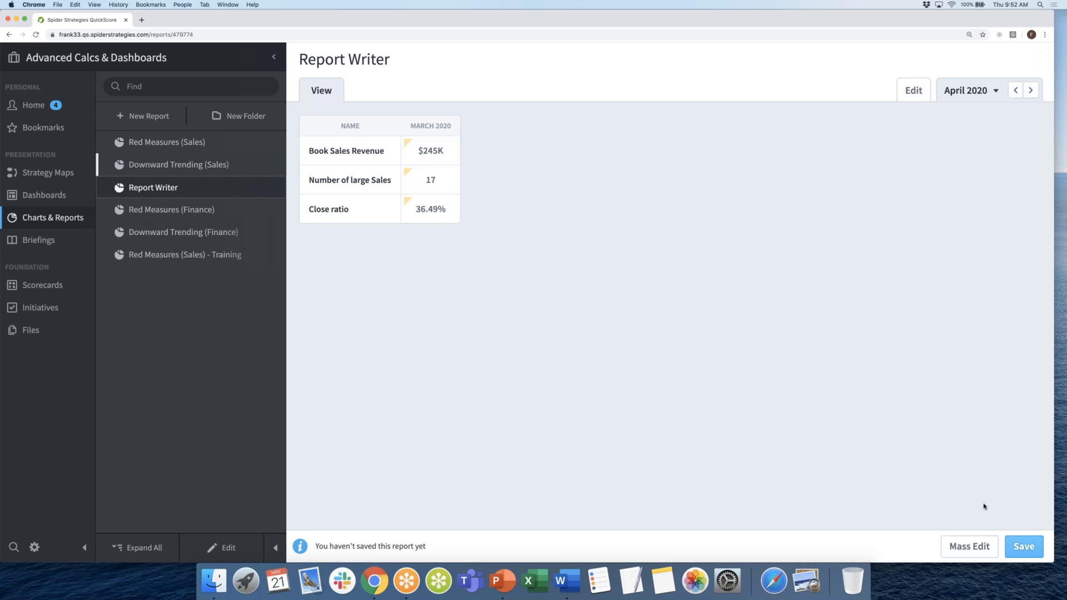
pyautogui.click(1023, 547)
pyautogui.hotkey('alt', 'shift', 'Left')
pyautogui.hotkey('alt', 'shift', 'Left')
pyautogui.write('Down')
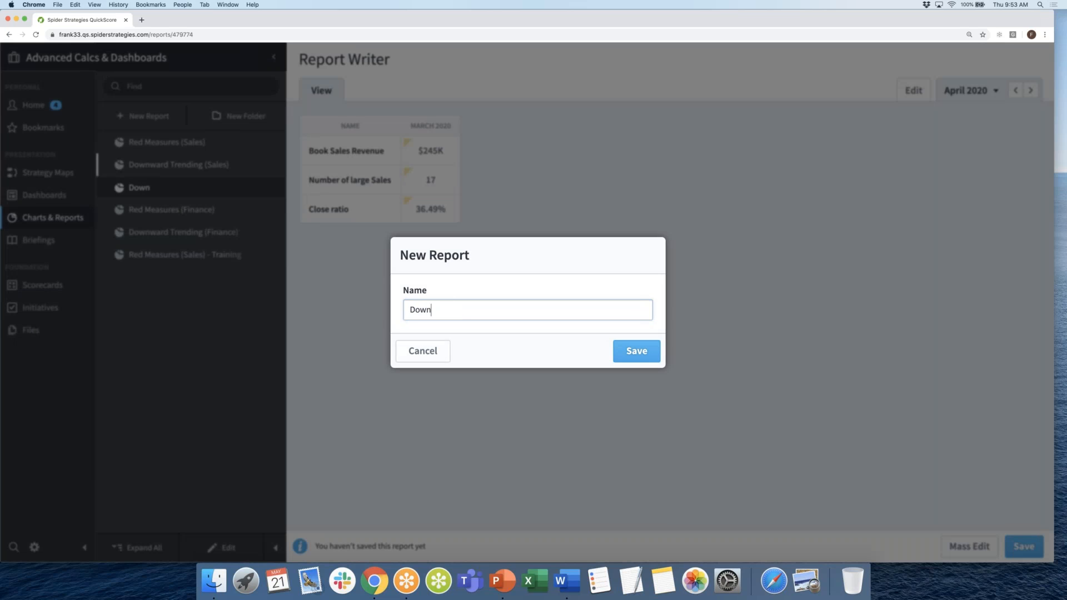
pyautogui.write('ward Trending (Sales) - Train')
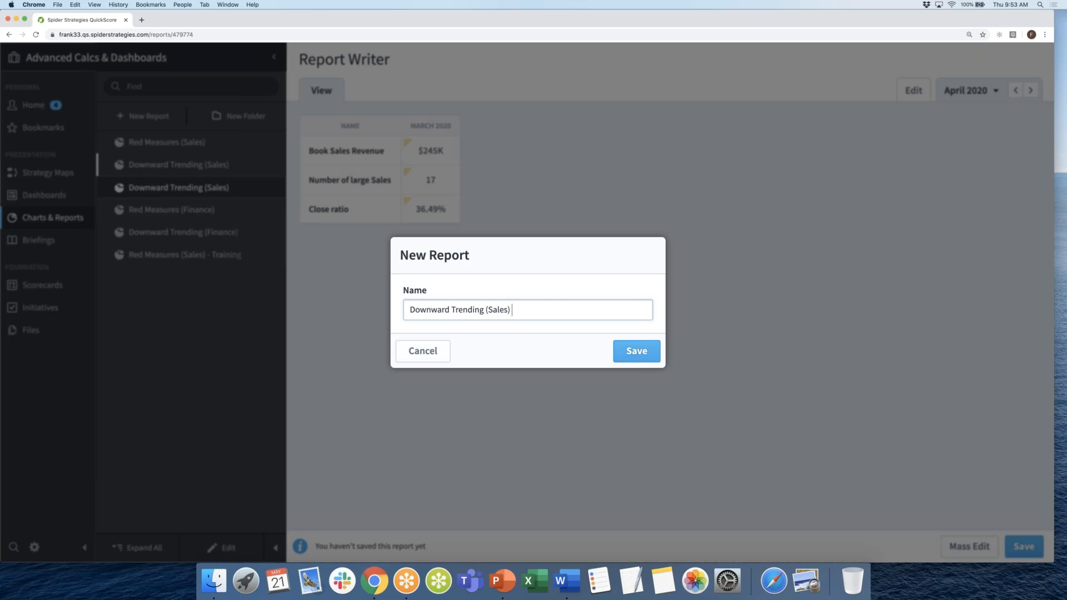
pyautogui.write('ing')
pyautogui.click(633, 351)
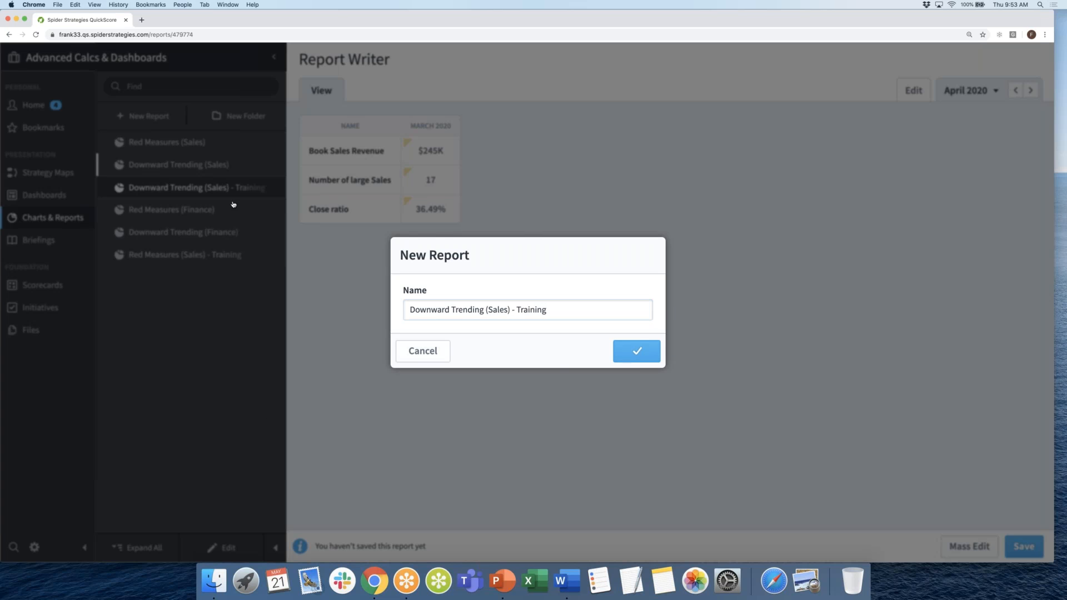
# - Reorder the Downward Trending (Sales) - Training report below Red Measures (Sales) - Training and view both reports
pyautogui.click(228, 549)
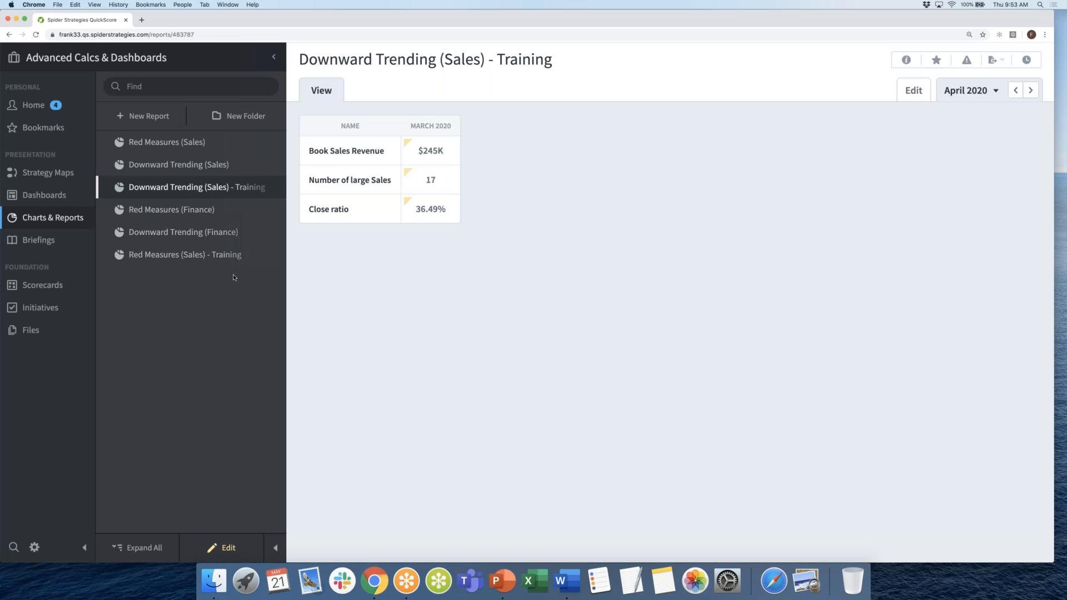
pyautogui.moveTo(227, 189); pyautogui.dragTo(225, 263)
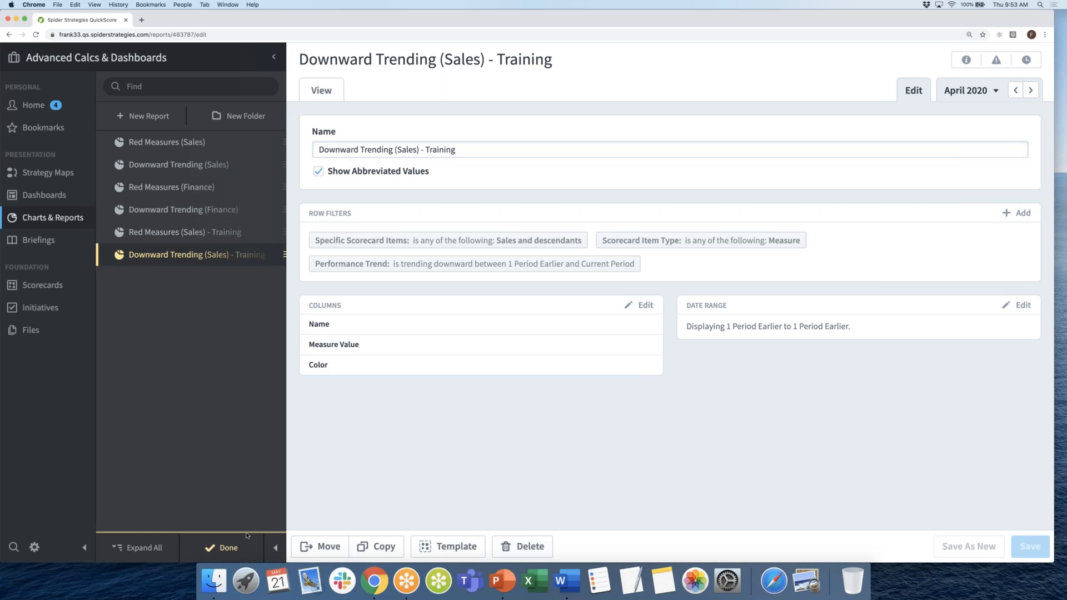
pyautogui.click(238, 549)
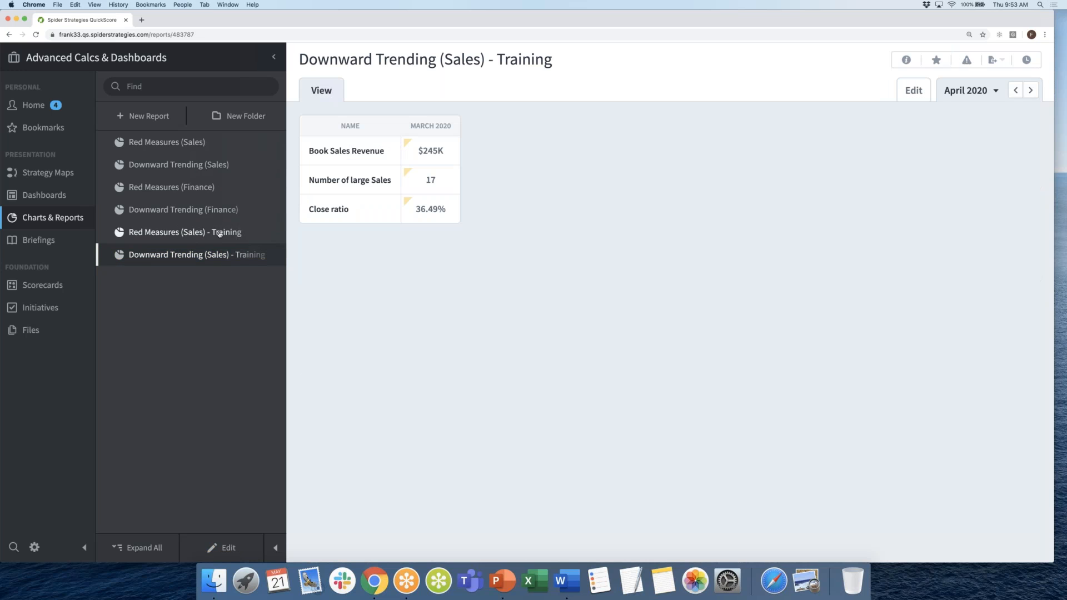
pyautogui.click(220, 233)
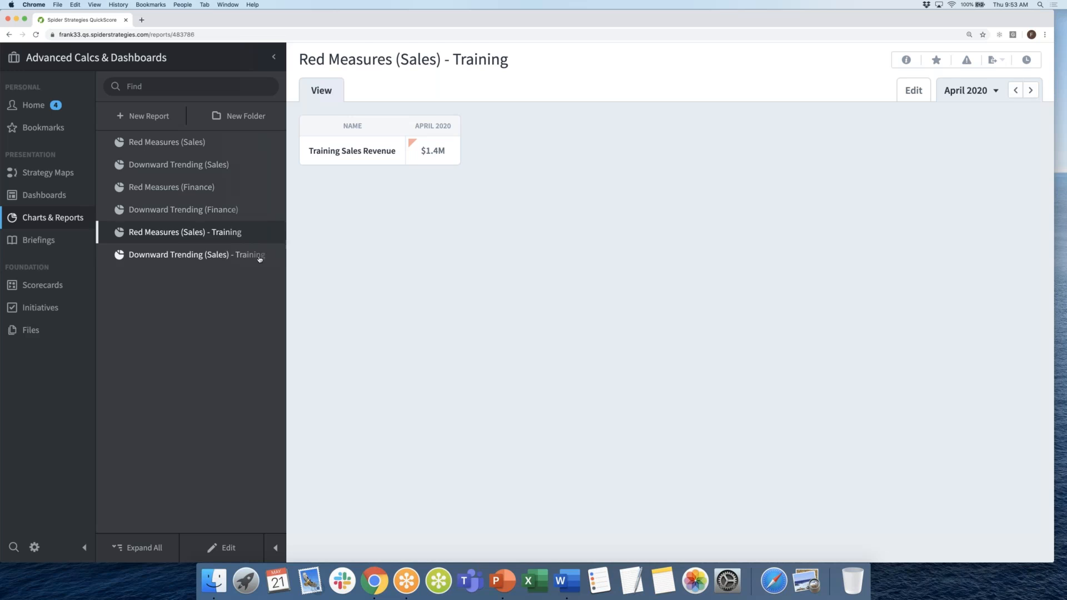
pyautogui.click(259, 258)
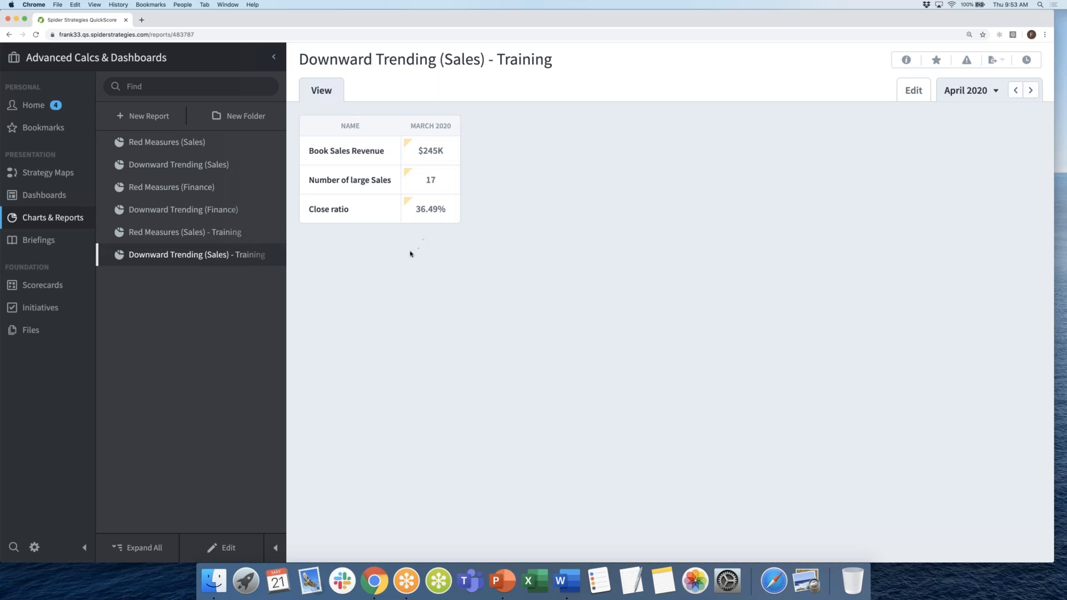
# - Create a new dashboard named "Intervention Required - Training"
pyautogui.click(65, 199)
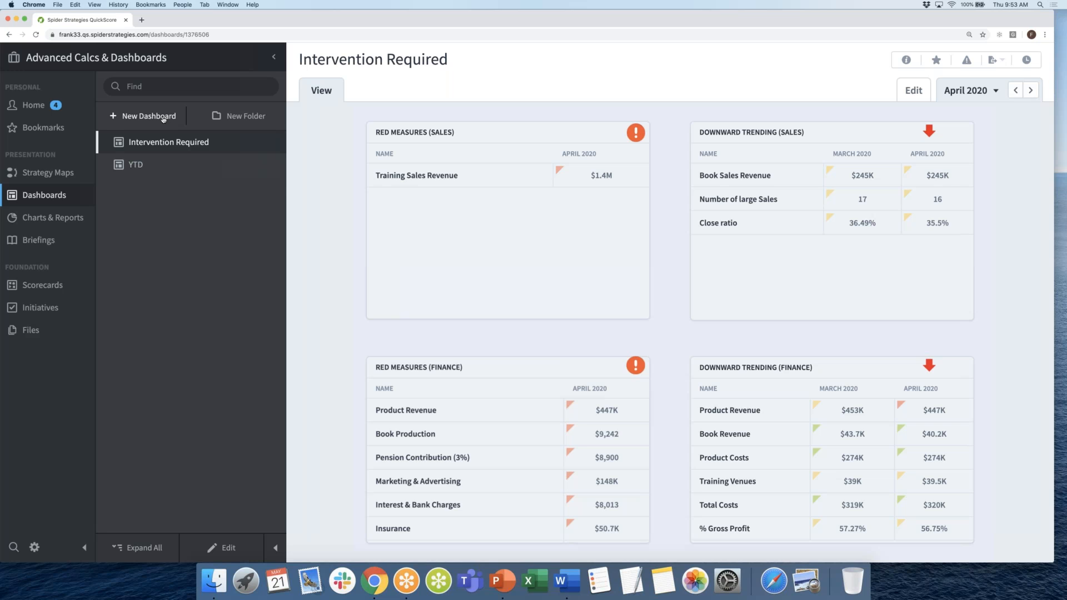
pyautogui.click(163, 119)
pyautogui.write('In')
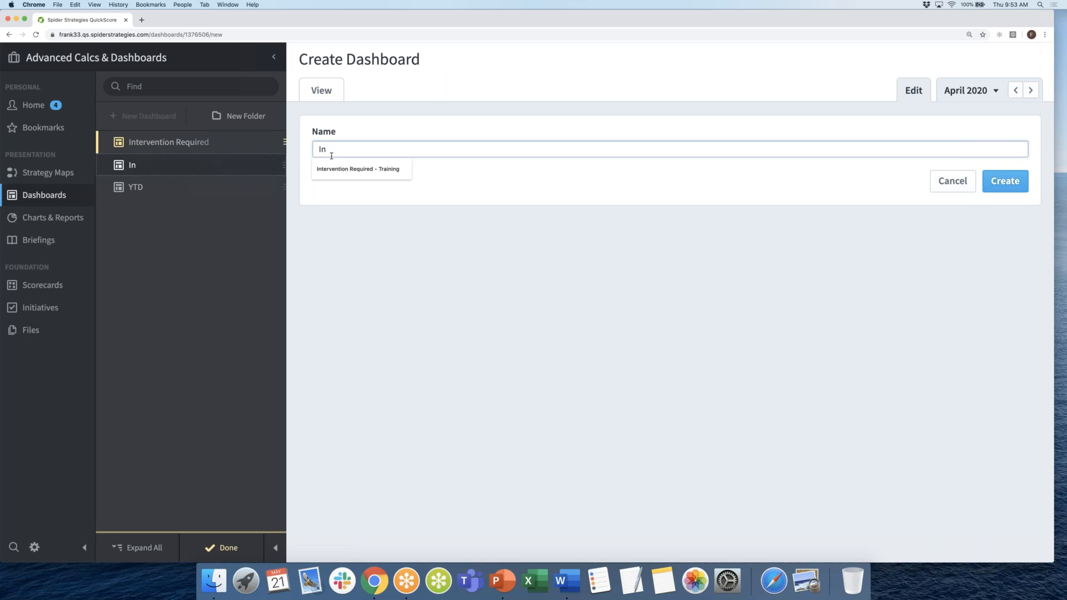
pyautogui.click(341, 167)
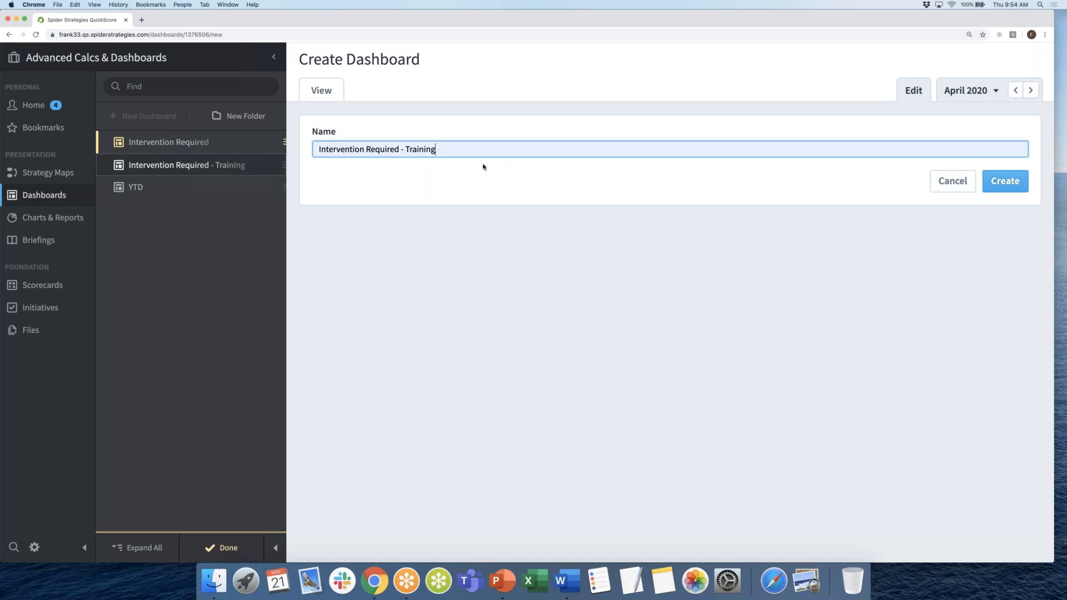
pyautogui.click(999, 186)
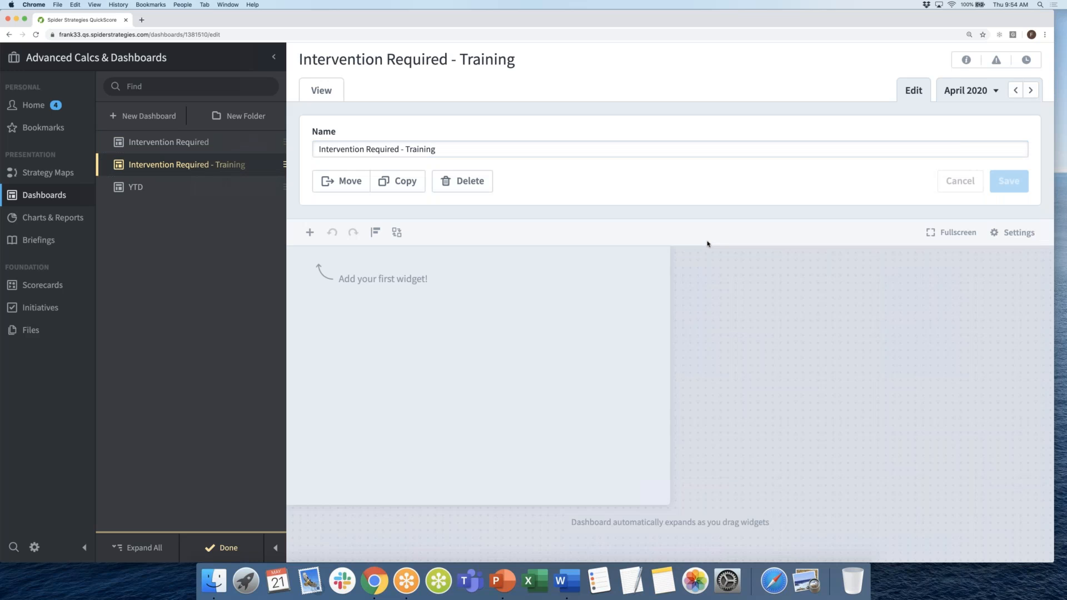
# - Add the Red Measures (Sales) - Training and Downward Trending (Sales) - Training reports as widgets on the dashboard
pyautogui.click(311, 233)
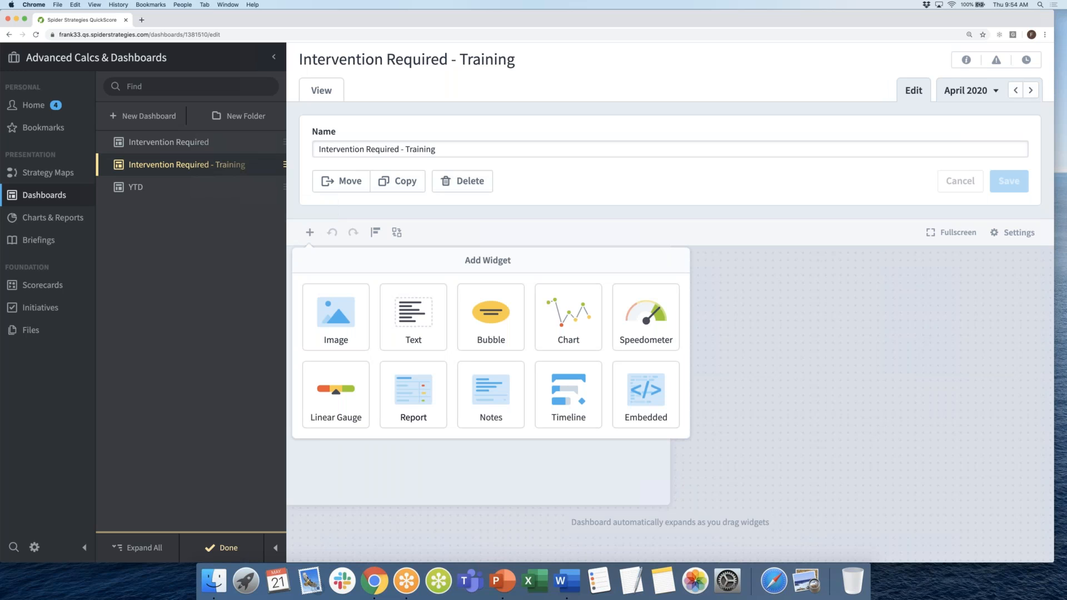
pyautogui.click(419, 397)
pyautogui.scroll(-1, 478, 401)
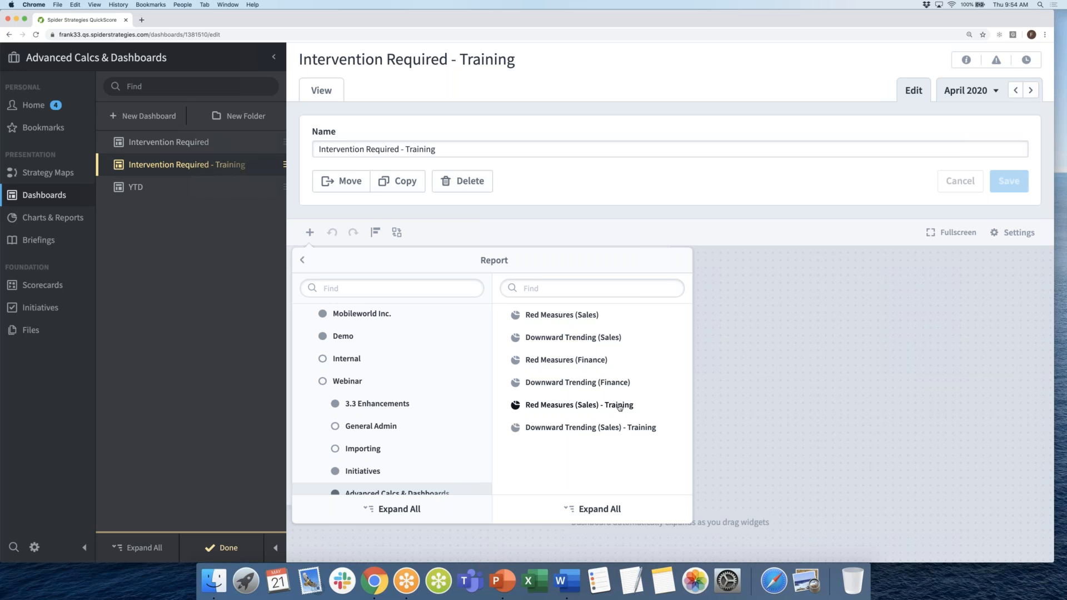
pyautogui.moveTo(671, 409)
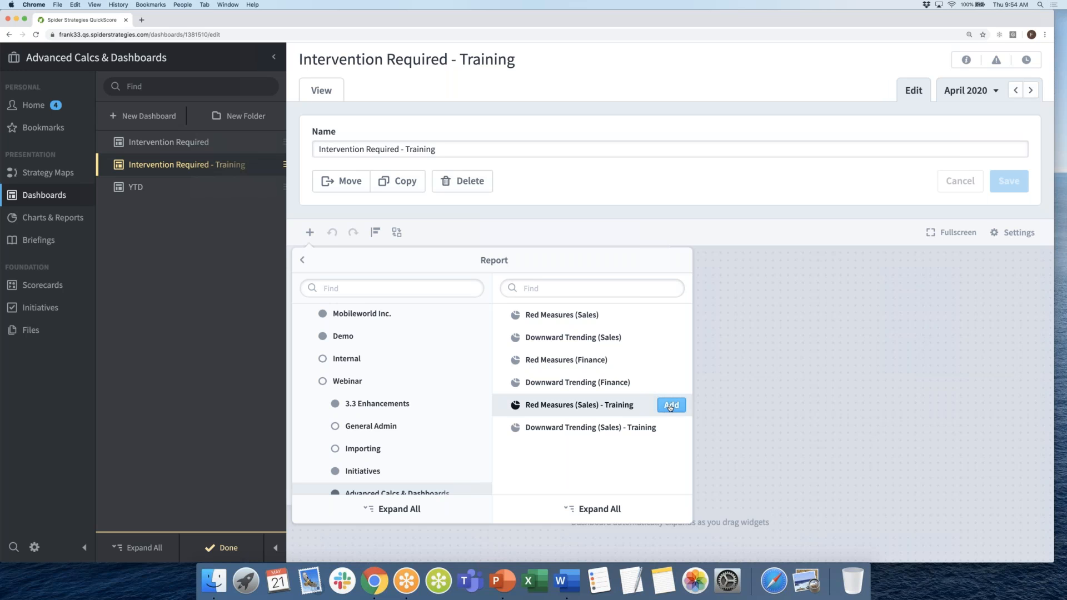
pyautogui.click(673, 408)
pyautogui.click(674, 408)
pyautogui.moveTo(674, 432)
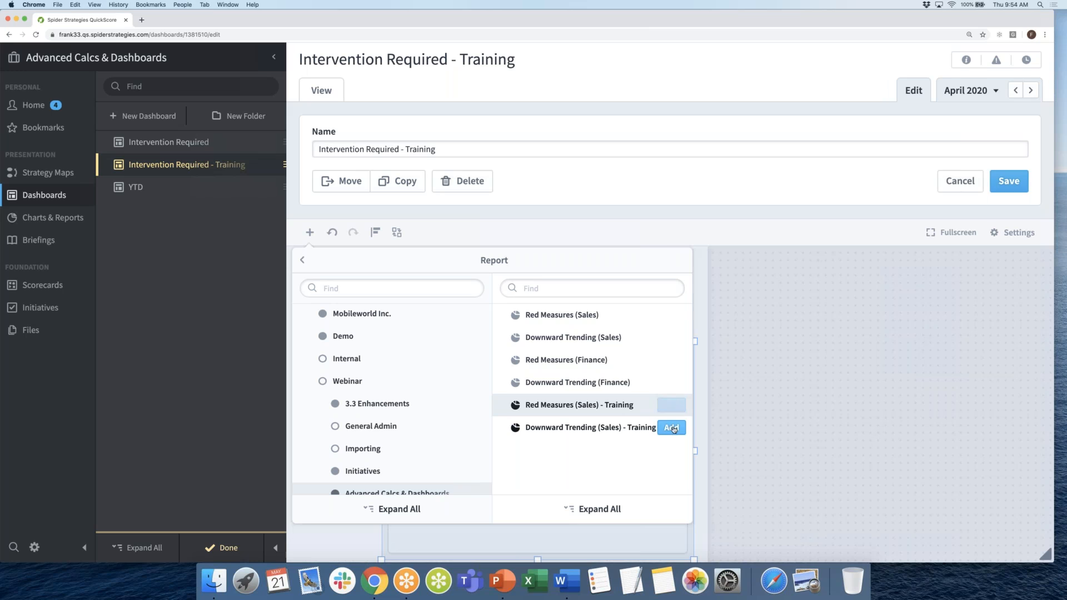
pyautogui.click(674, 432)
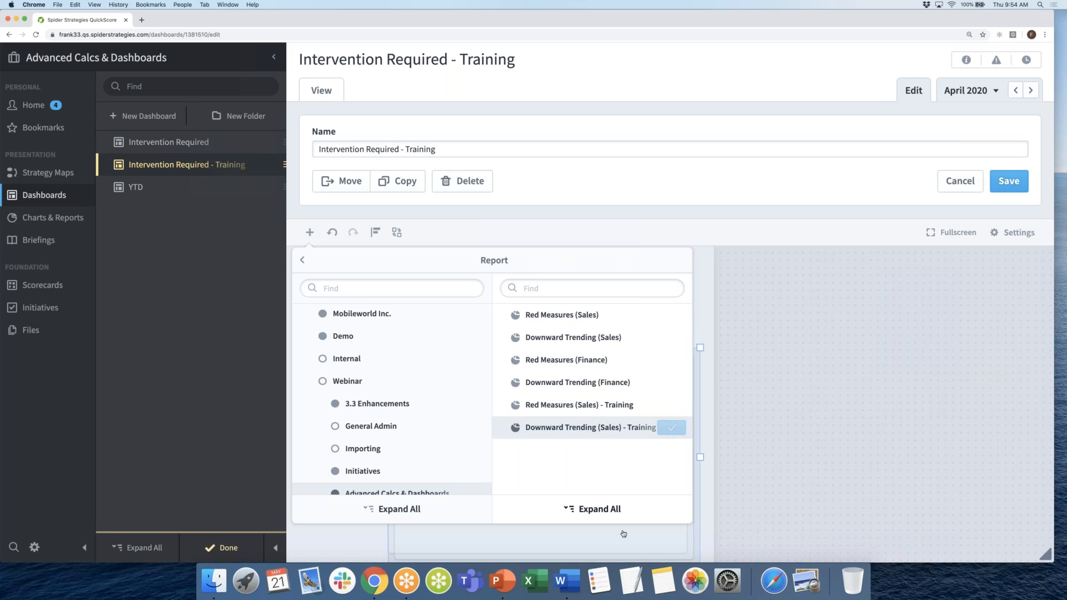
# - Arrange the two report widgets side by side with Red Measures first, align their upper edges, and save the dashboard
pyautogui.moveTo(621, 539); pyautogui.dragTo(857, 479)
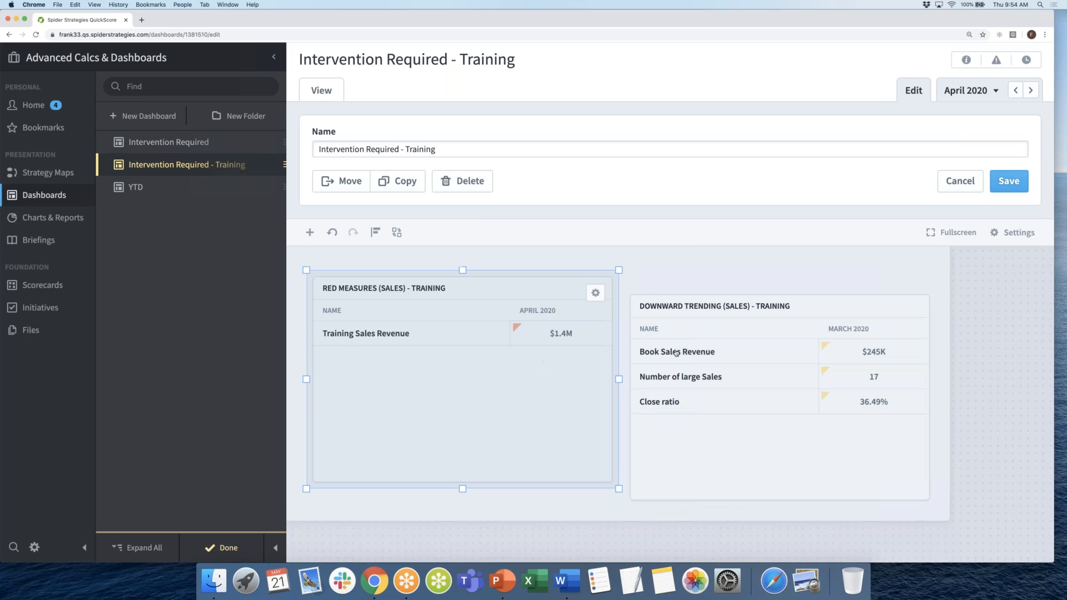
pyautogui.click(565, 502)
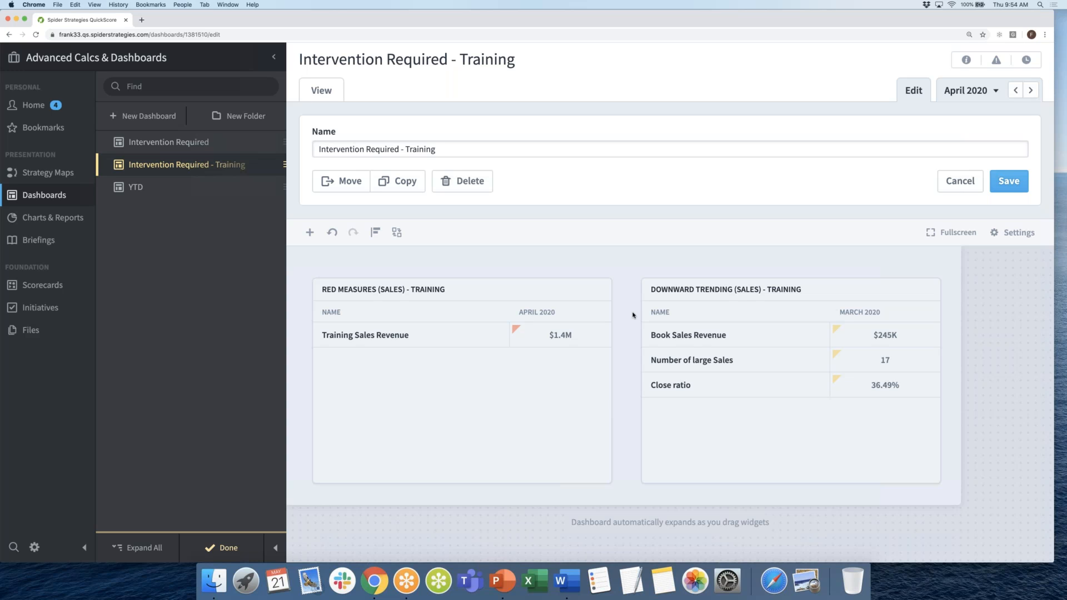
pyautogui.click(1009, 182)
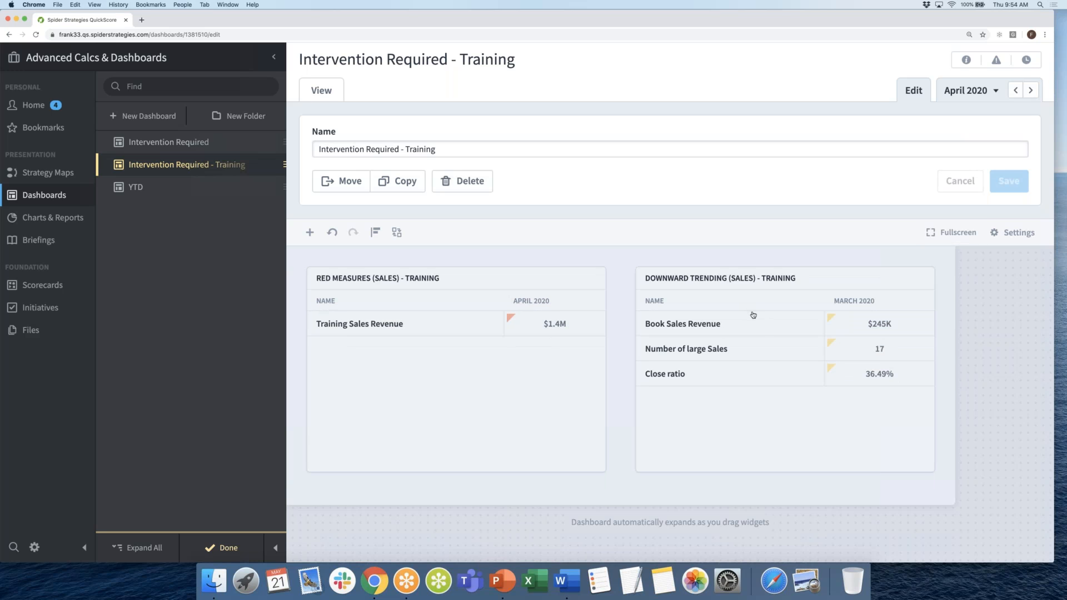
# - Examine the settings available for the Downward Trending (Sales) - Training widget and finish editing the dashboard
pyautogui.click(797, 310)
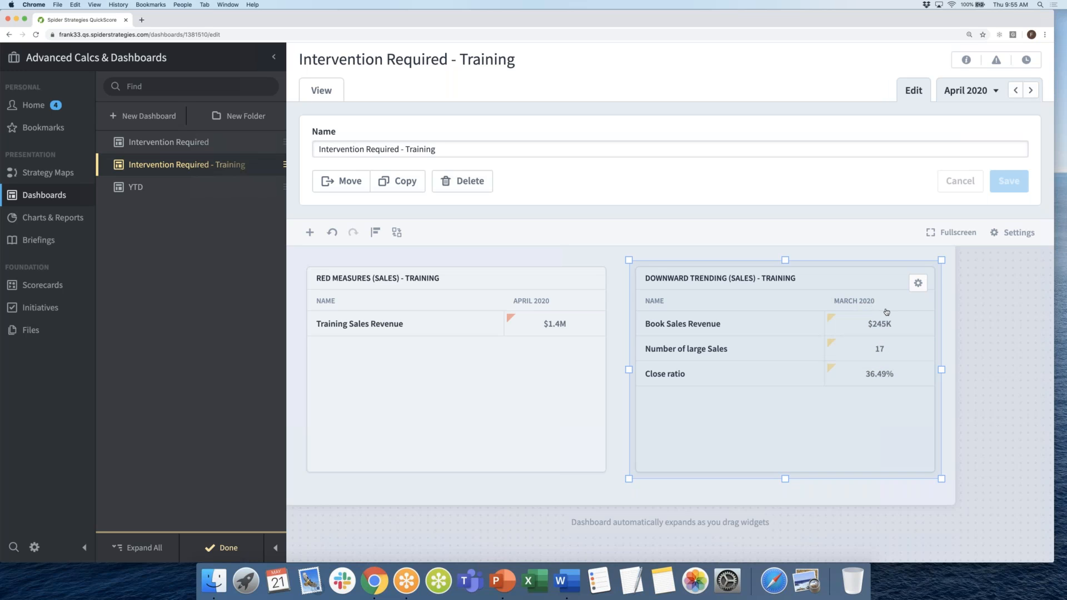
pyautogui.click(918, 284)
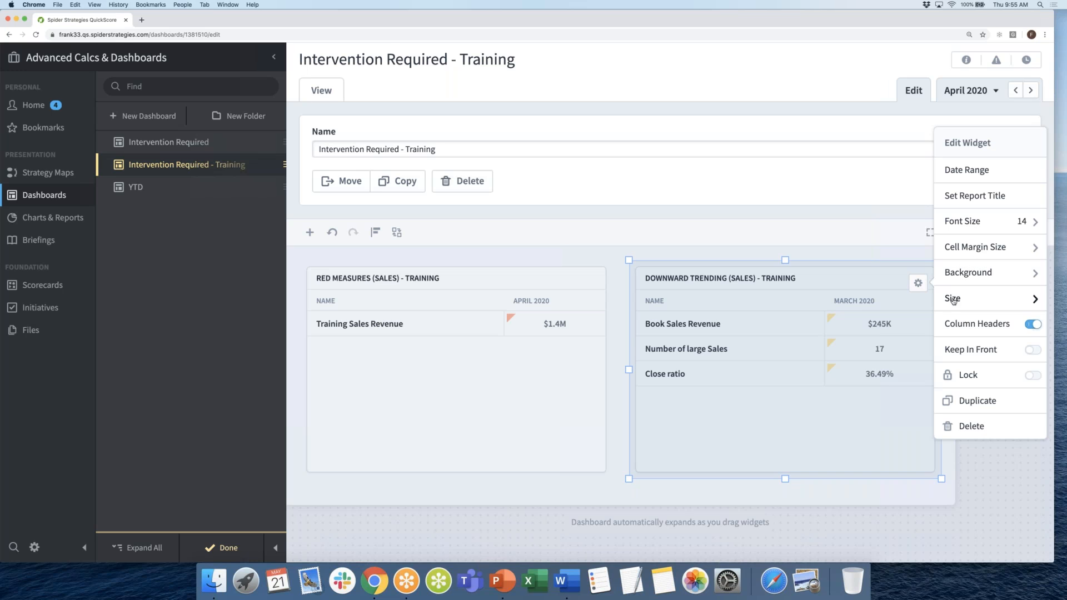
pyautogui.click(772, 400)
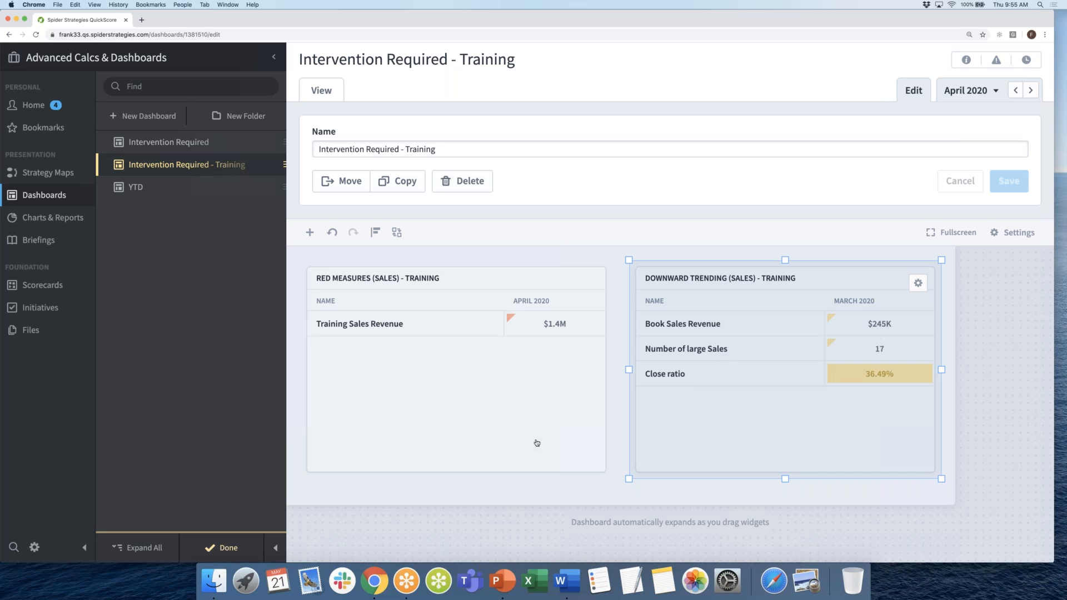
pyautogui.click(228, 548)
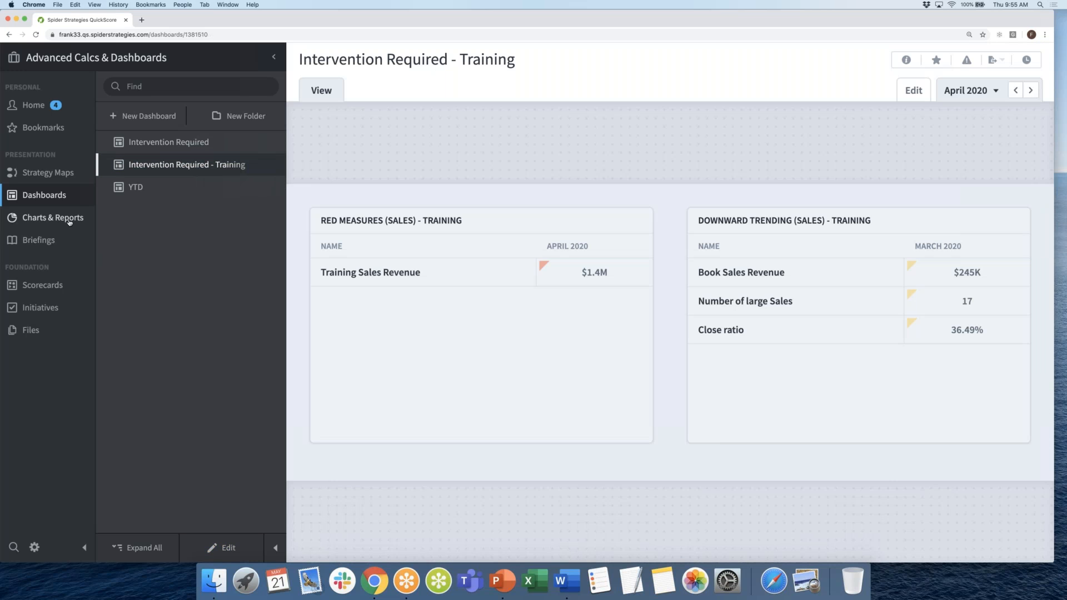
# - Extend the Downward Trending (Sales) - Training report's date range to end at Current Period and save the report
pyautogui.click(69, 218)
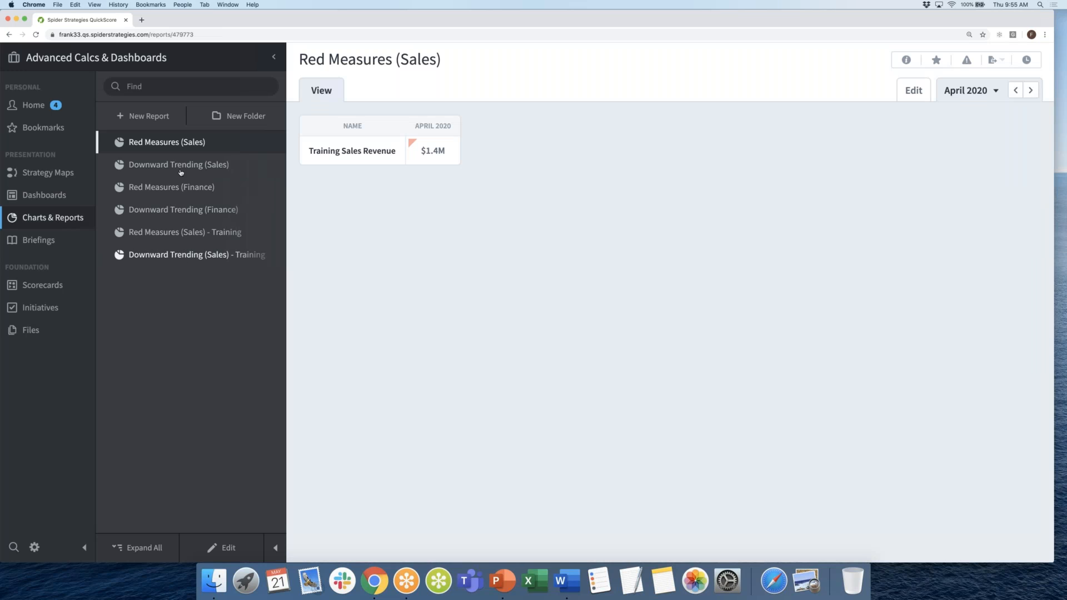
pyautogui.click(193, 256)
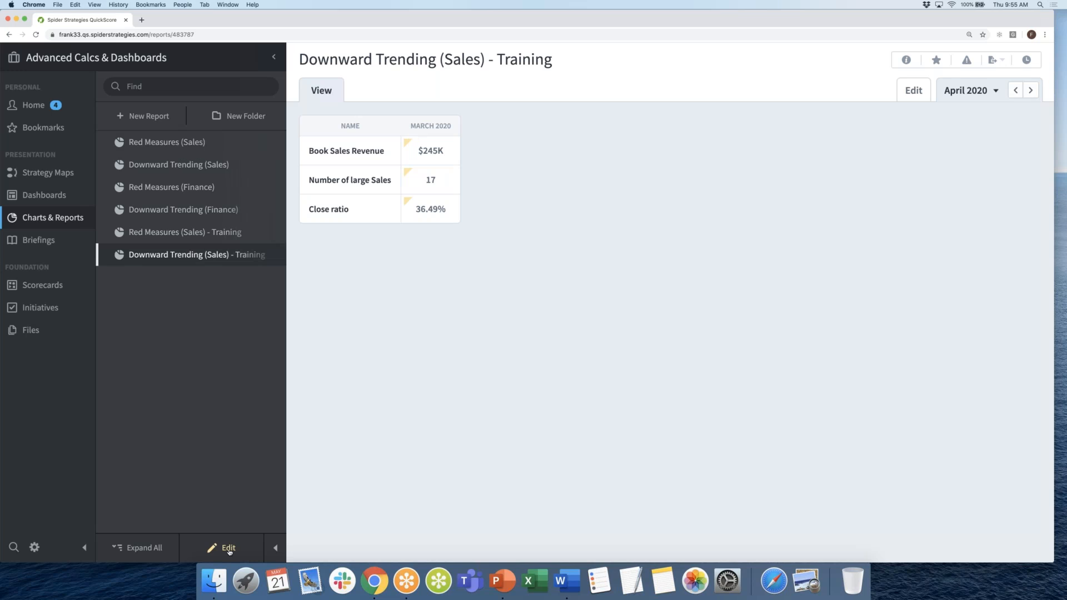
pyautogui.click(229, 550)
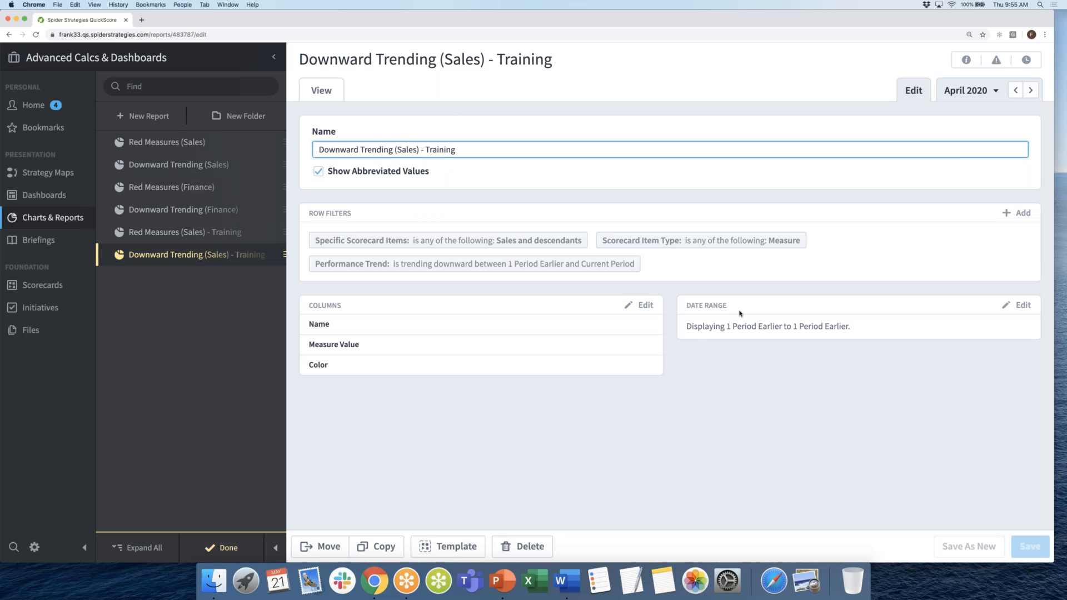
pyautogui.click(1007, 310)
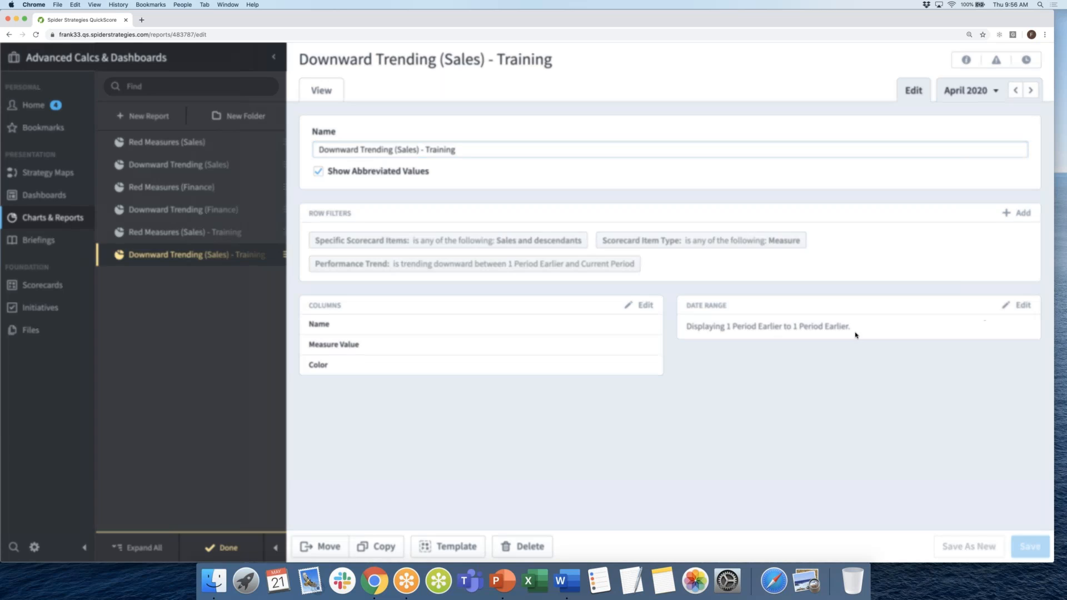
pyautogui.click(579, 364)
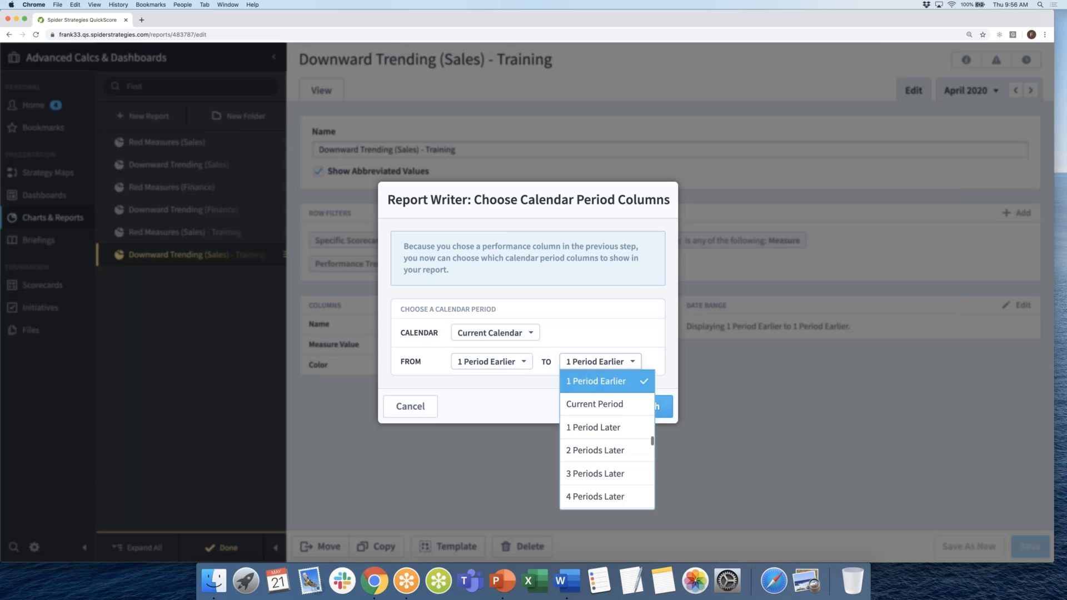
pyautogui.click(592, 404)
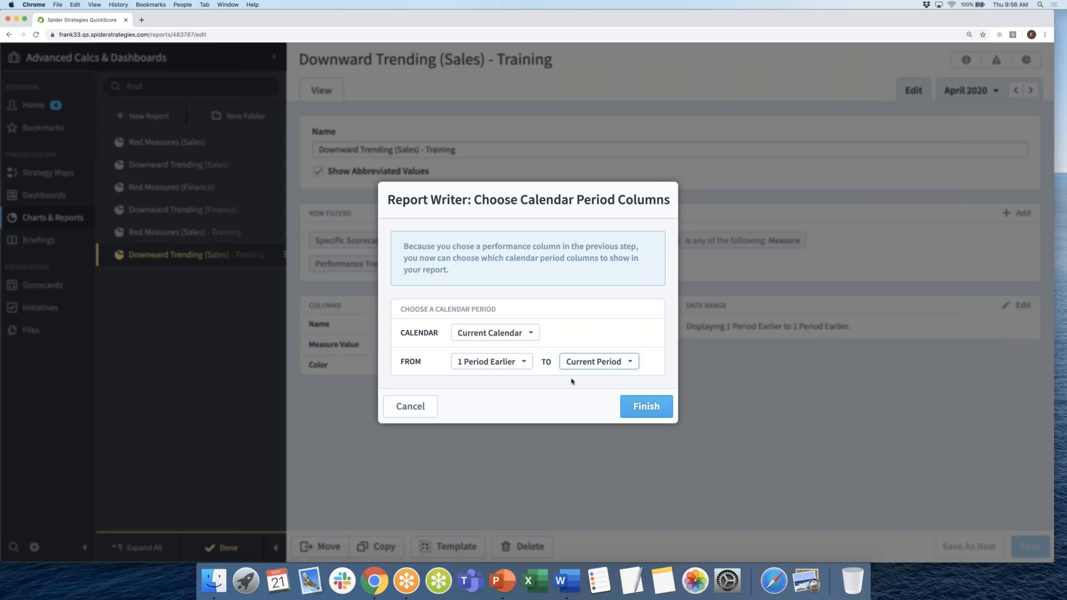
pyautogui.click(652, 409)
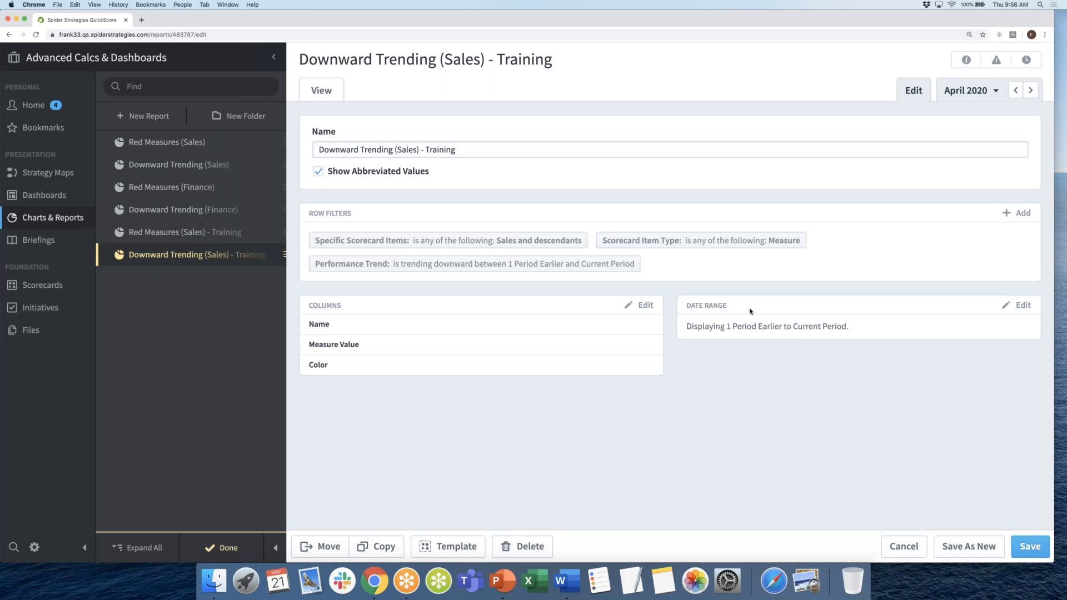
pyautogui.click(1028, 545)
pyautogui.click(233, 550)
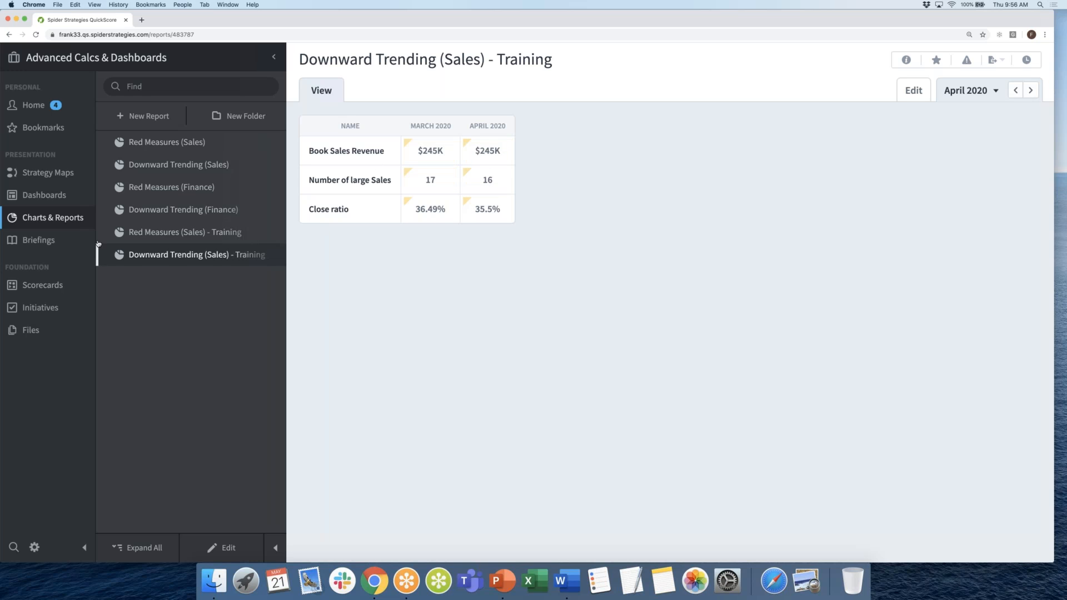
# - View the Intervention Required - Training dashboard and reload the page to check the updated report
pyautogui.click(59, 195)
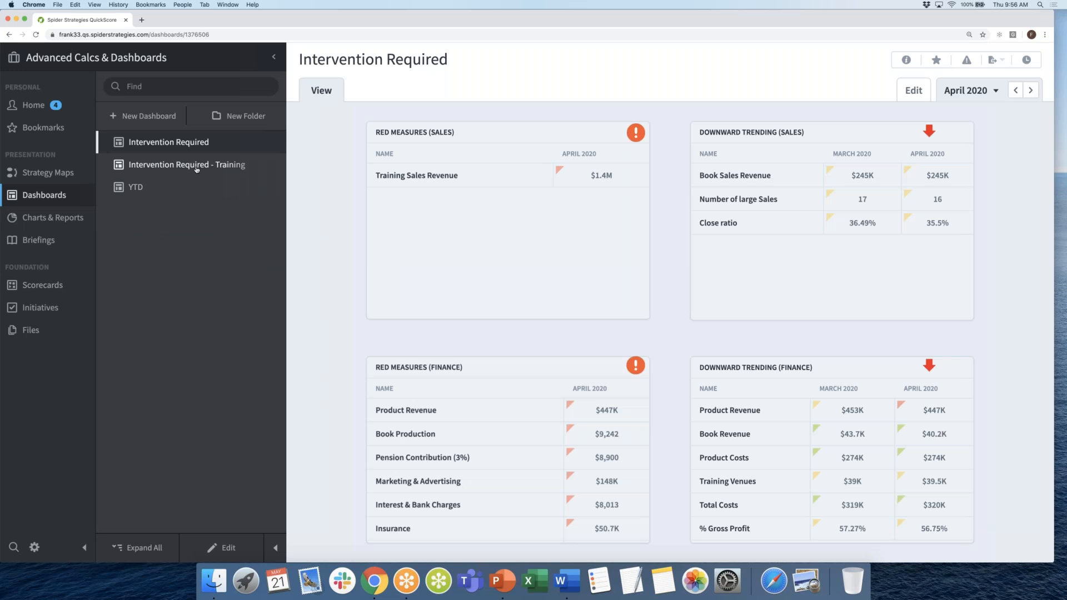
pyautogui.click(196, 167)
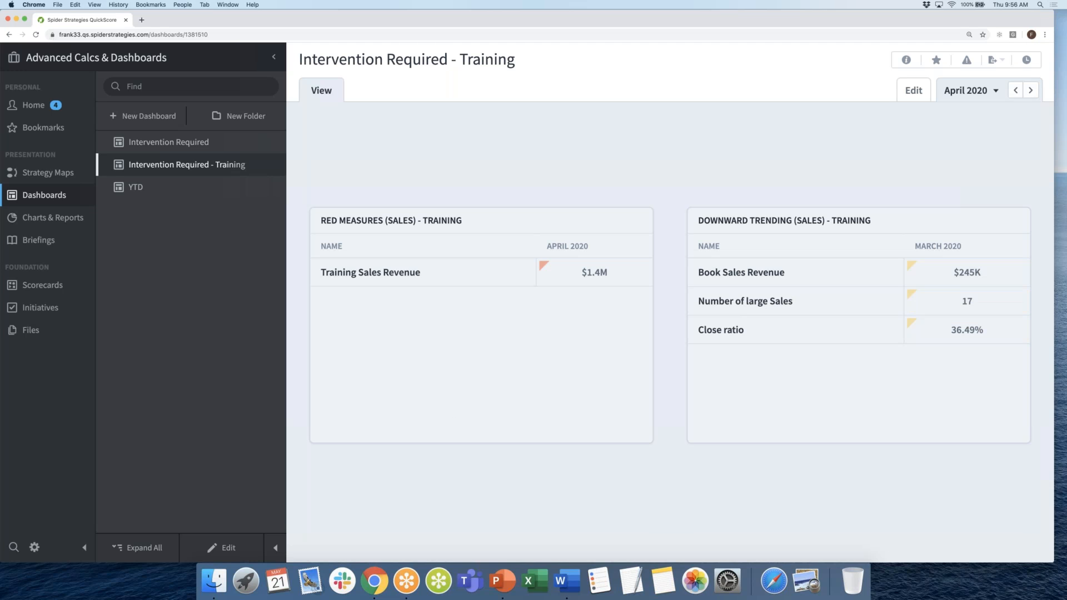
pyautogui.click(35, 36)
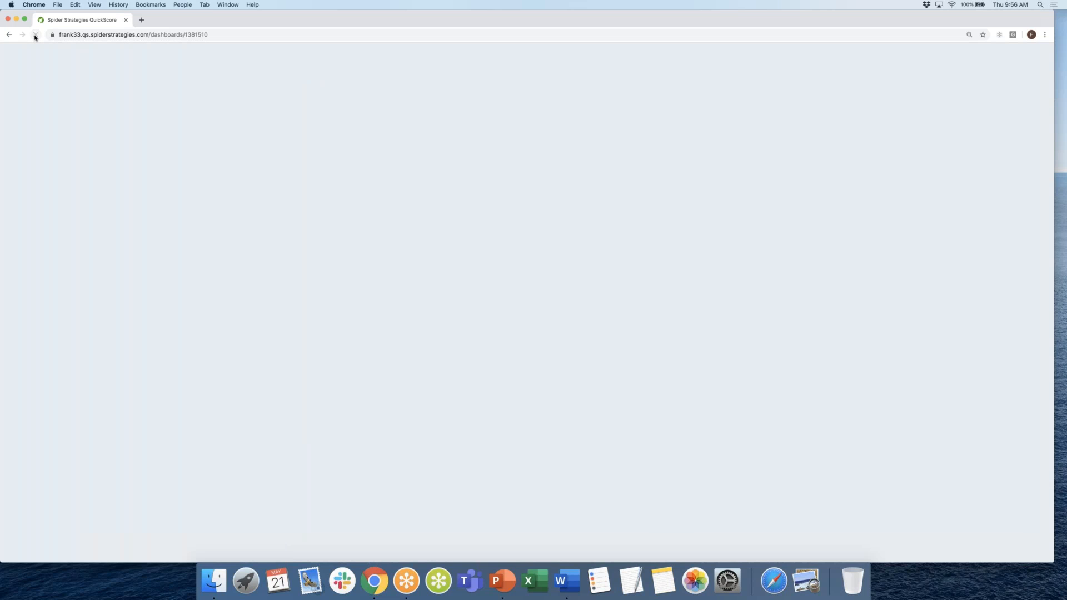
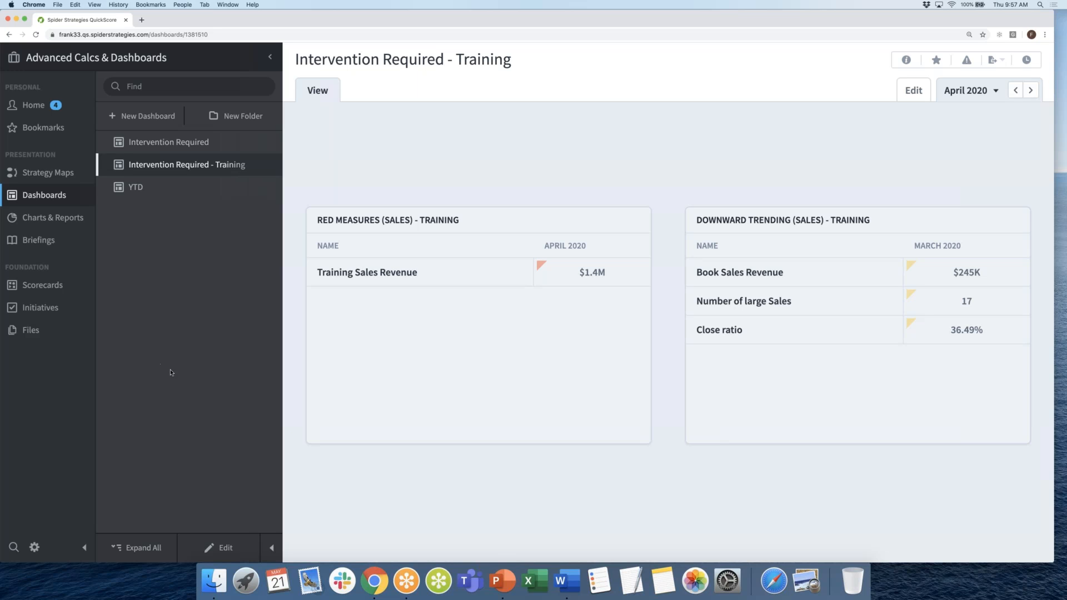
# - Delete the outdated Downward Trending (Sales) - Training widget from the Intervention Required - Training dashboard
pyautogui.click(226, 549)
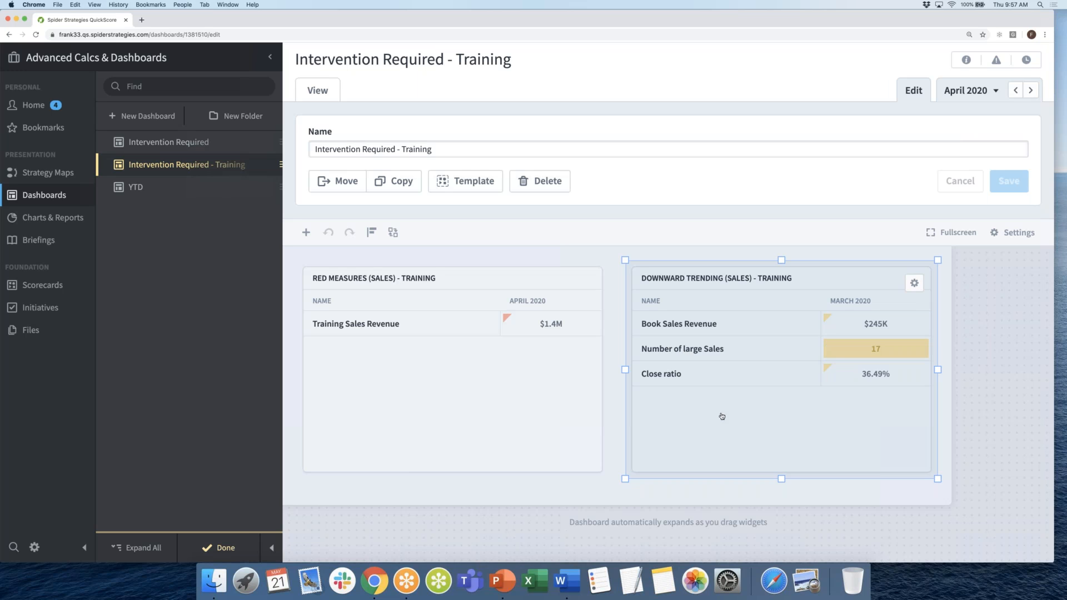
pyautogui.click(913, 285)
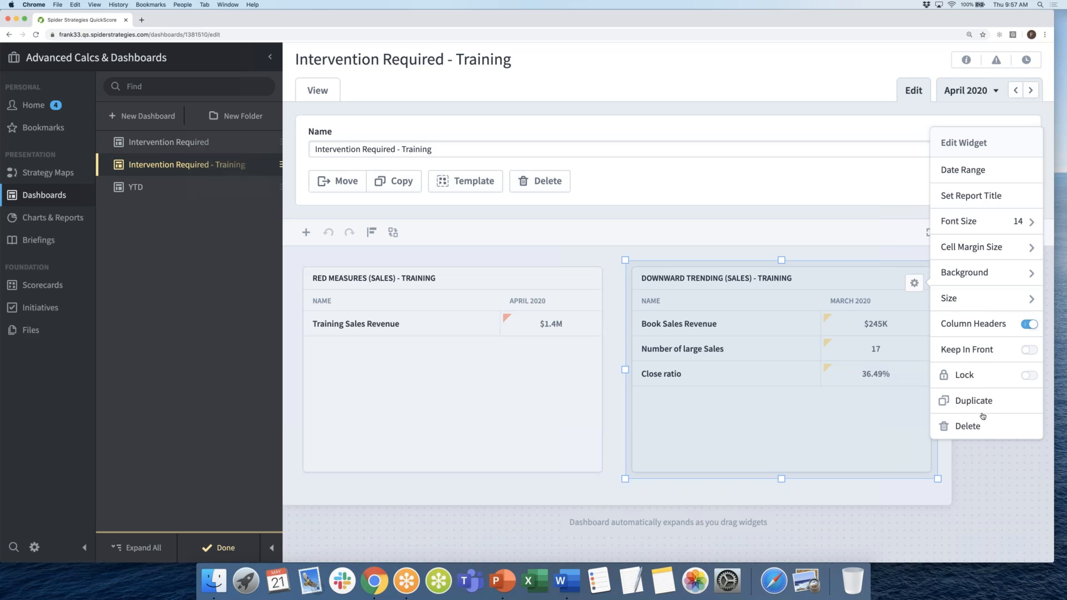
pyautogui.click(977, 429)
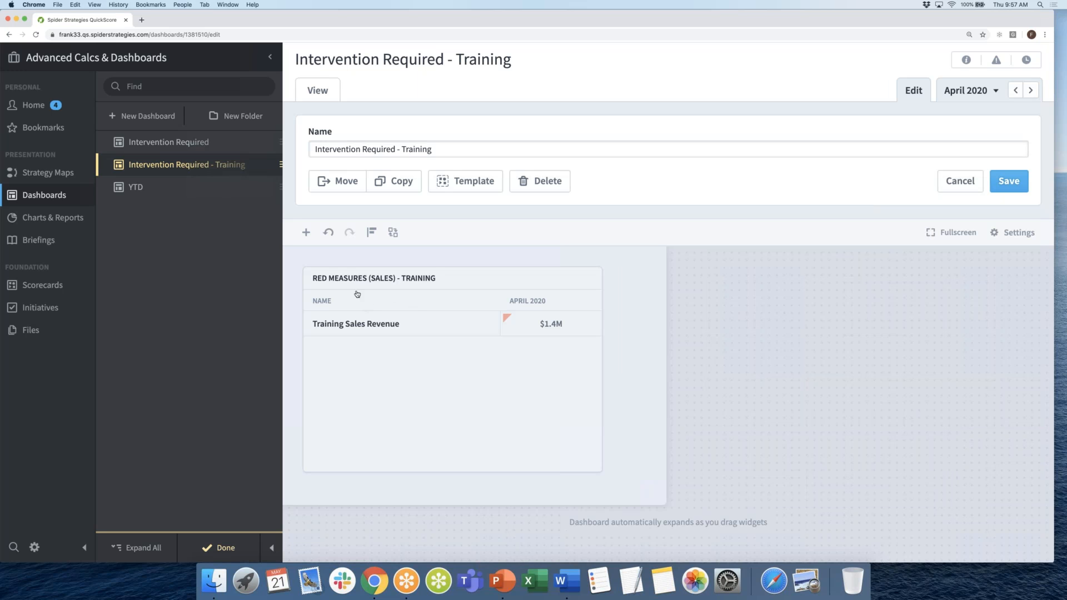
# - Add the Downward Trending (Sales) - Training report again, place it beside the Red Measures widget, and save the dashboard
pyautogui.click(305, 232)
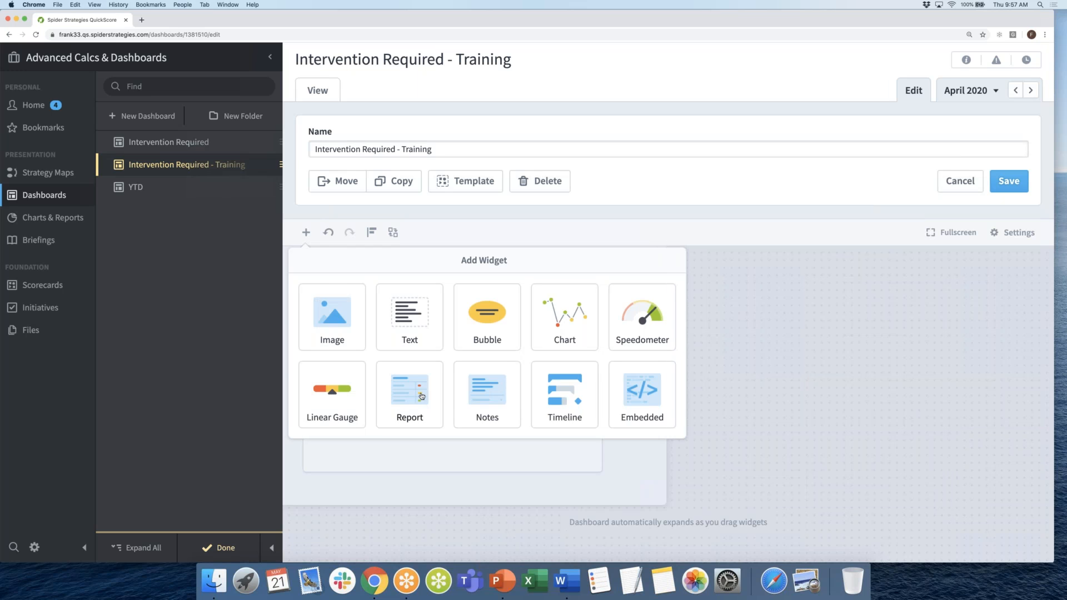
pyautogui.click(421, 395)
pyautogui.moveTo(661, 429)
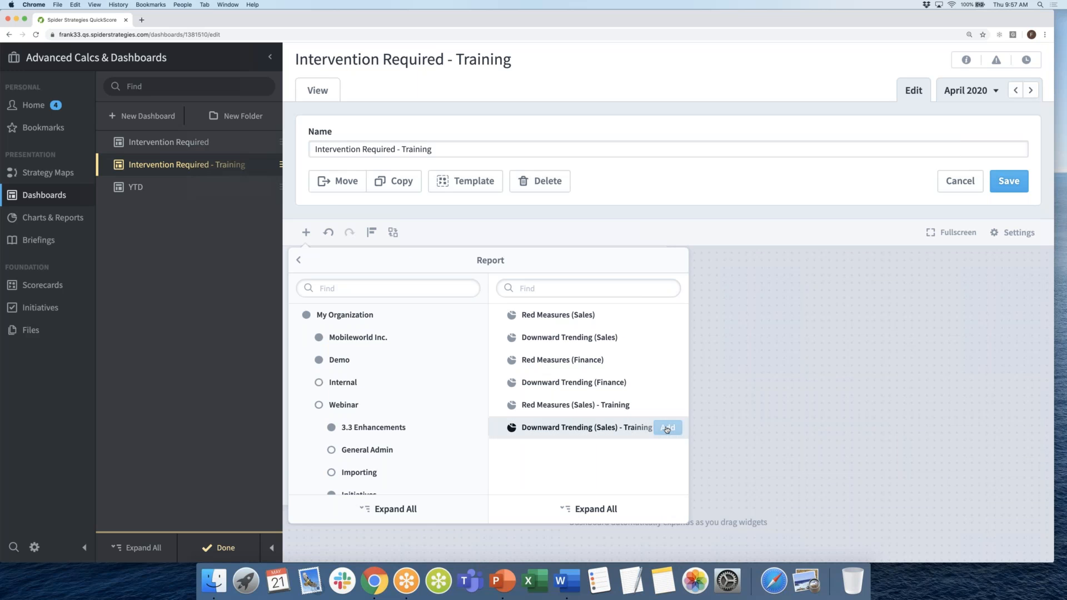
pyautogui.click(667, 428)
pyautogui.click(719, 516)
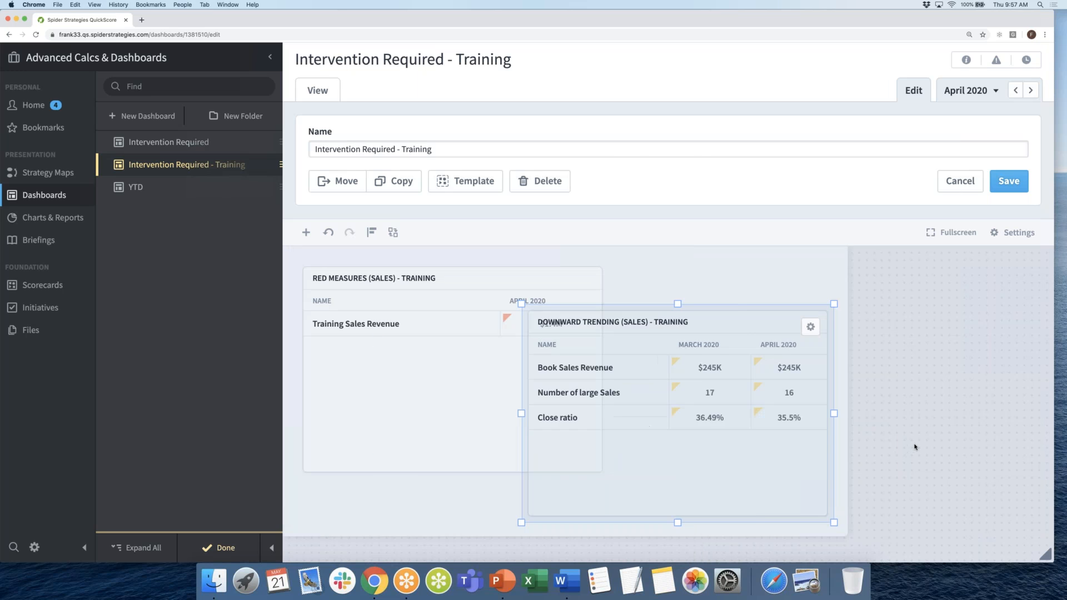
pyautogui.click(1009, 181)
pyautogui.click(557, 481)
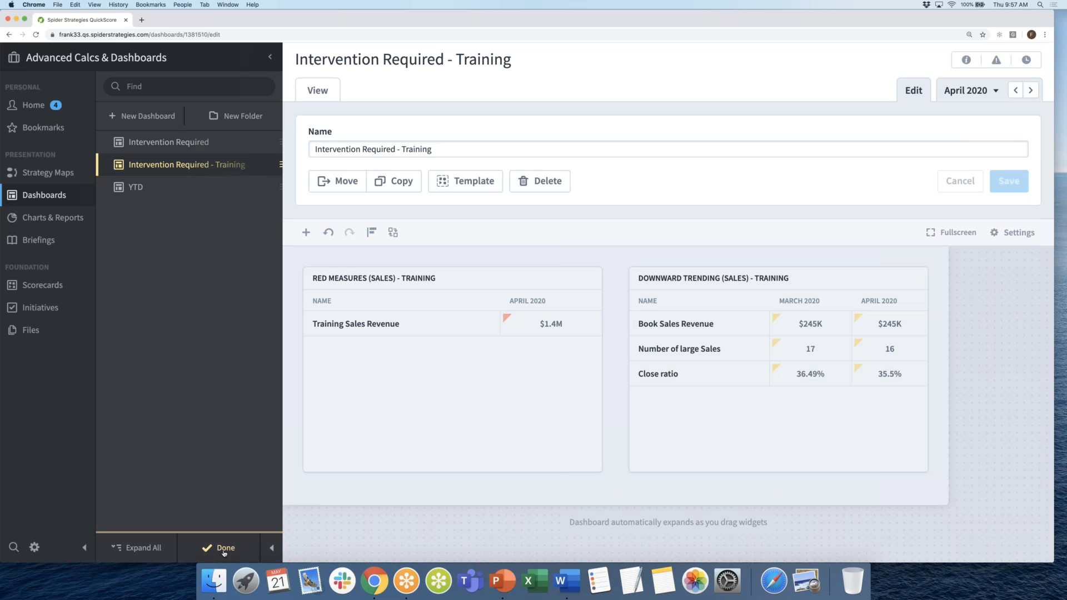
pyautogui.click(224, 549)
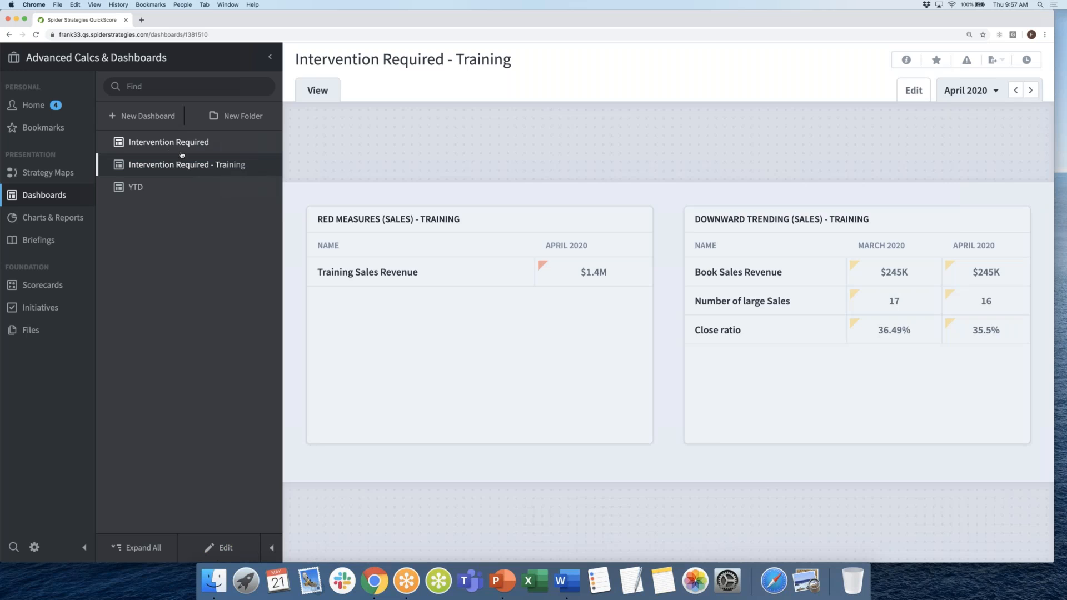
# - Try adding an image widget to the Intervention Required dashboard, and discard it without saving the changes
pyautogui.click(181, 153)
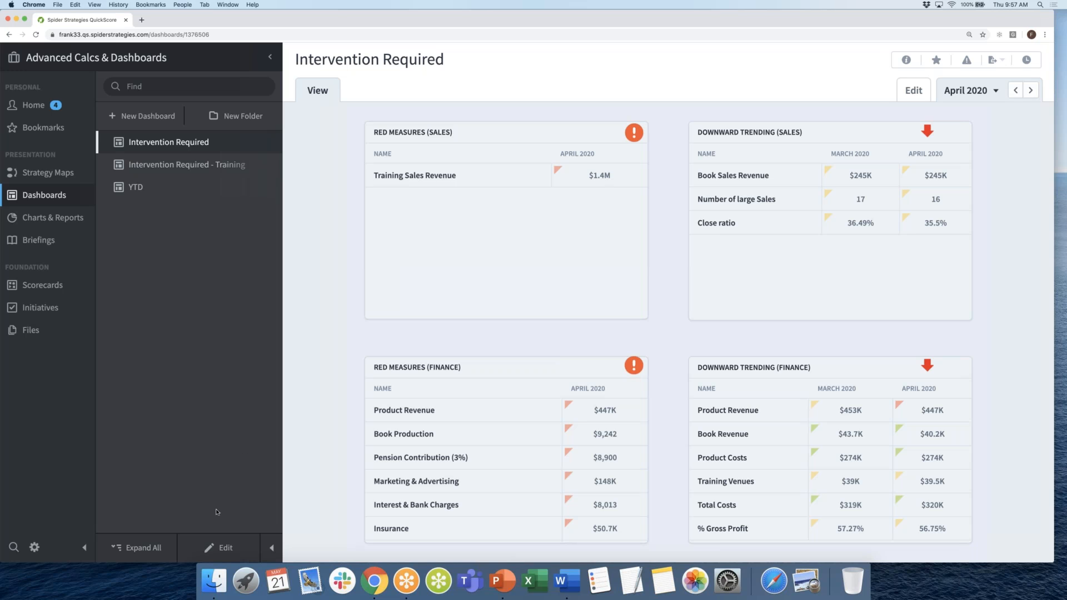
pyautogui.click(223, 547)
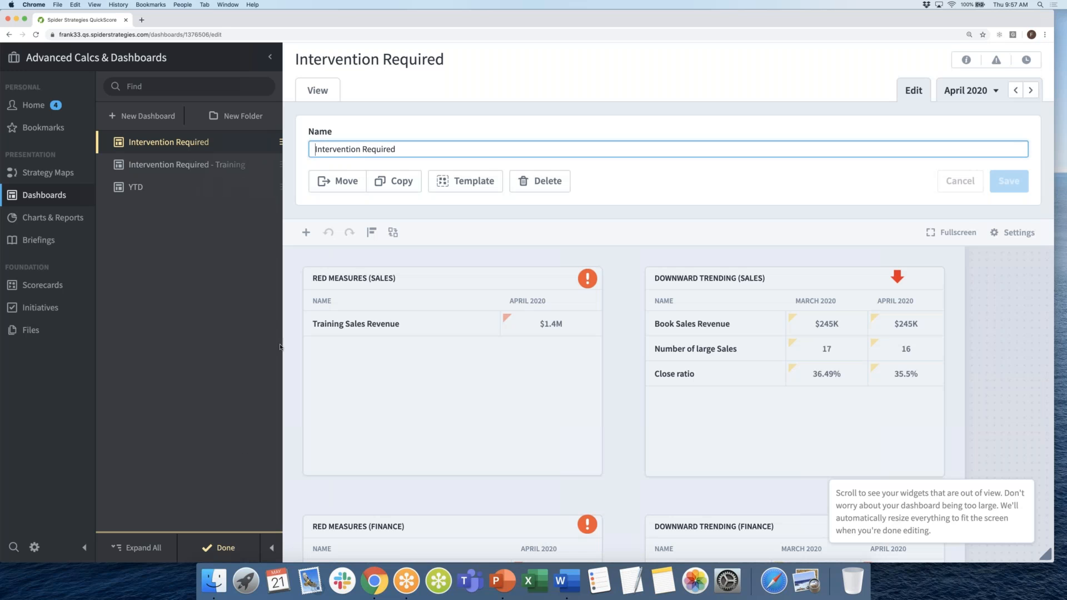
pyautogui.click(305, 232)
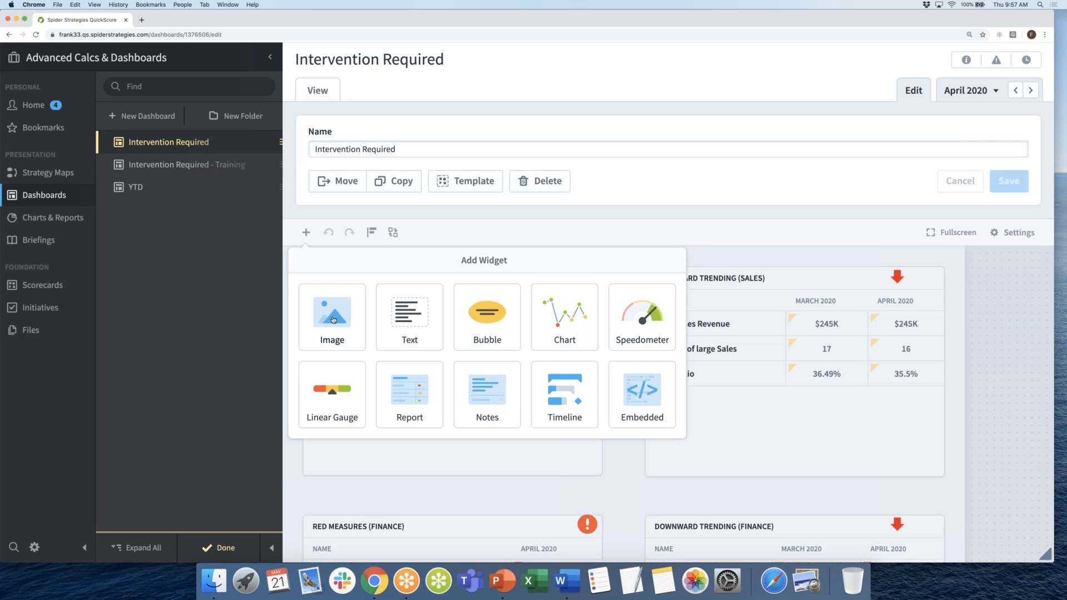
pyautogui.click(333, 319)
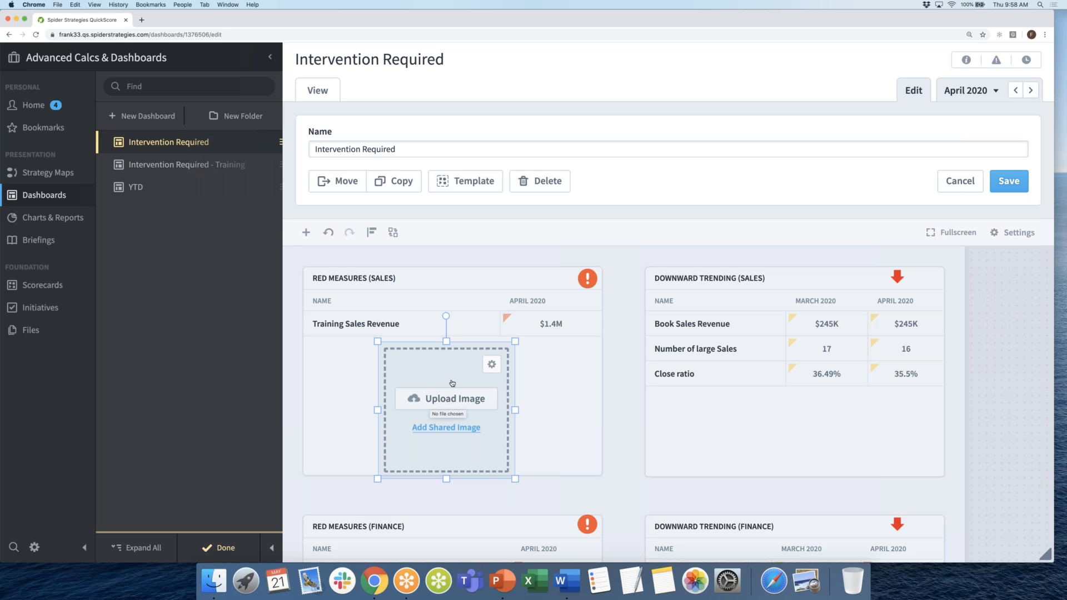
pyautogui.press('Delete')
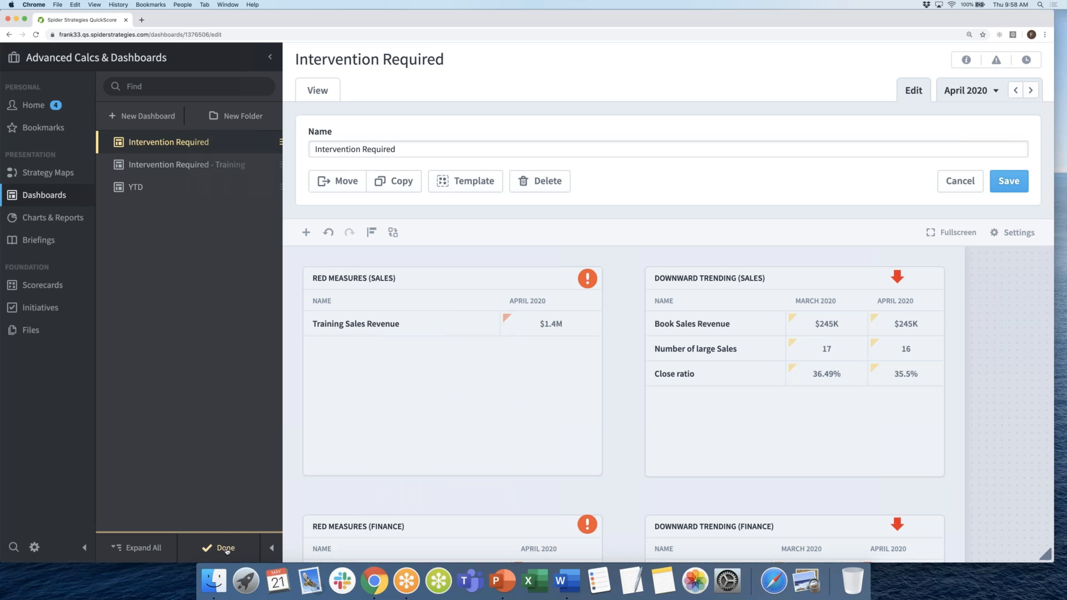
pyautogui.click(248, 535)
pyautogui.click(476, 369)
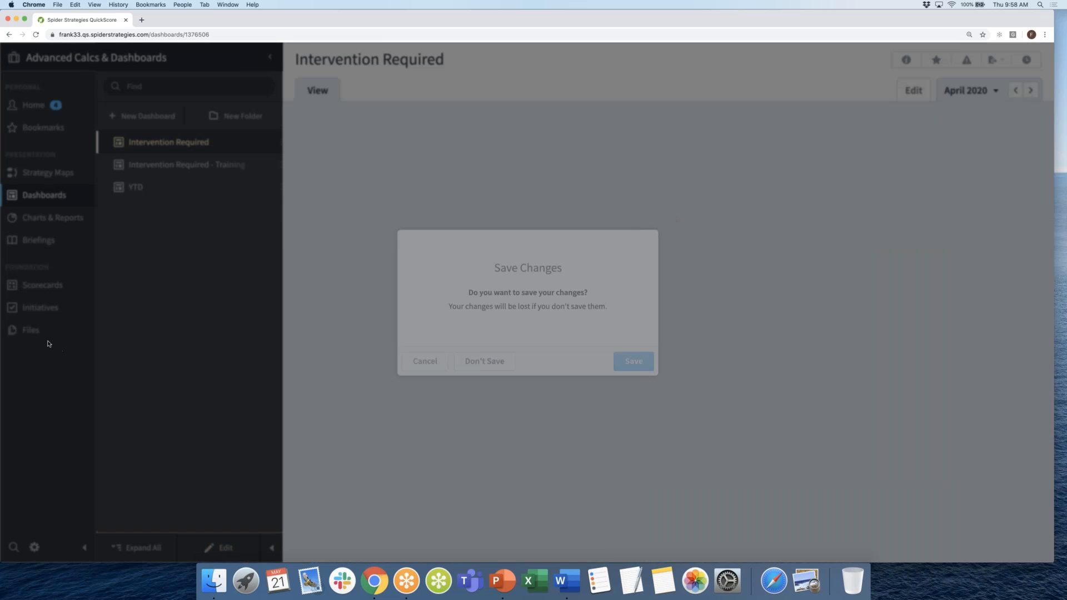
# - View the red_exclamation-mark and red_down-arrow image files stored in the organization's files
pyautogui.click(32, 332)
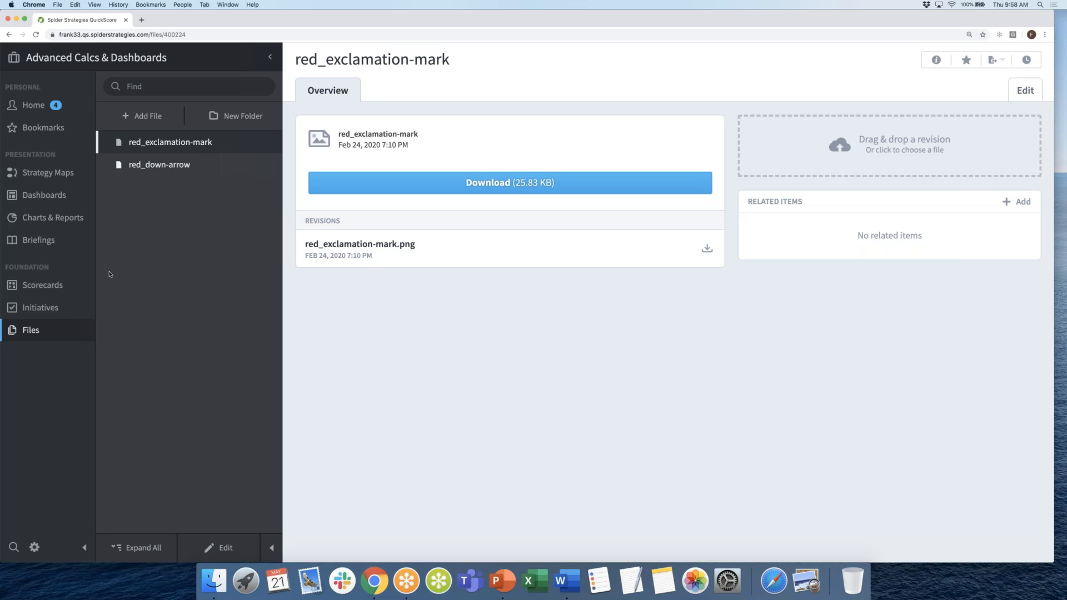
pyautogui.click(173, 168)
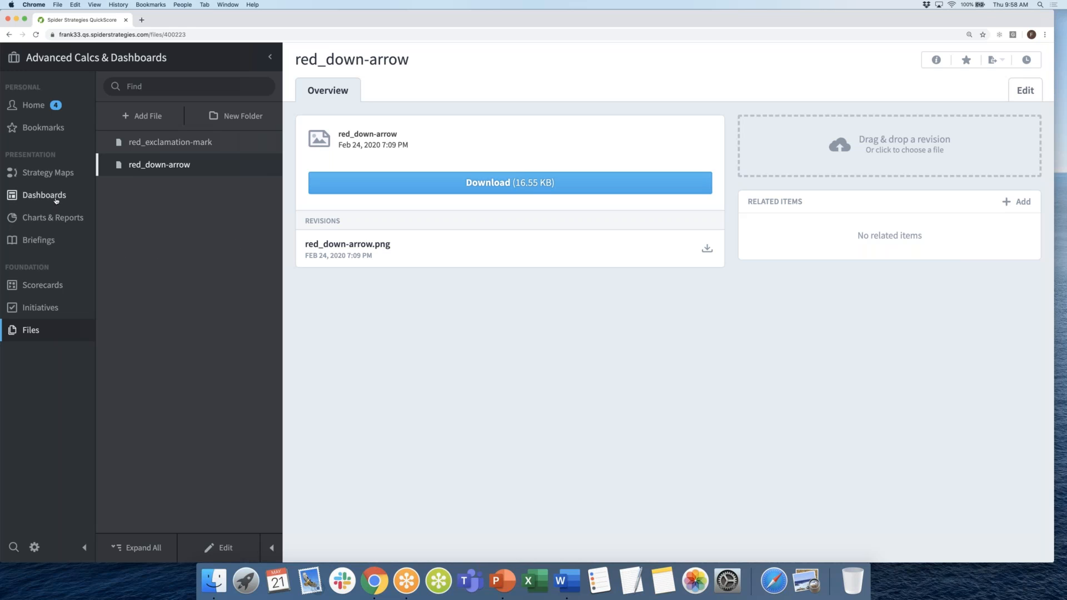
# - Open the Intervention Required - Training dashboard for editing
pyautogui.click(86, 196)
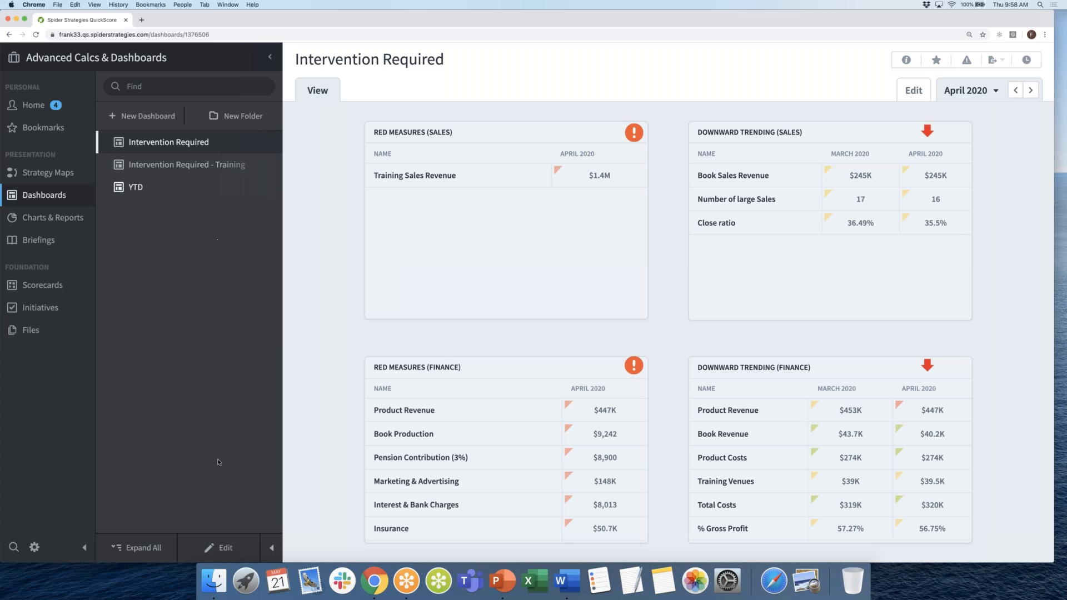
pyautogui.click(226, 548)
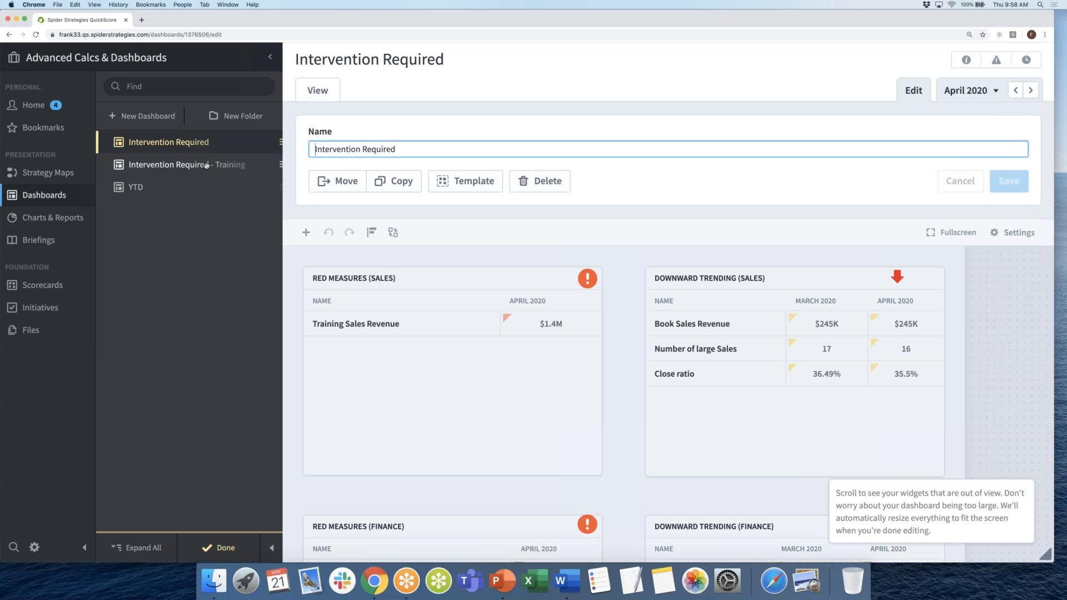
pyautogui.click(206, 166)
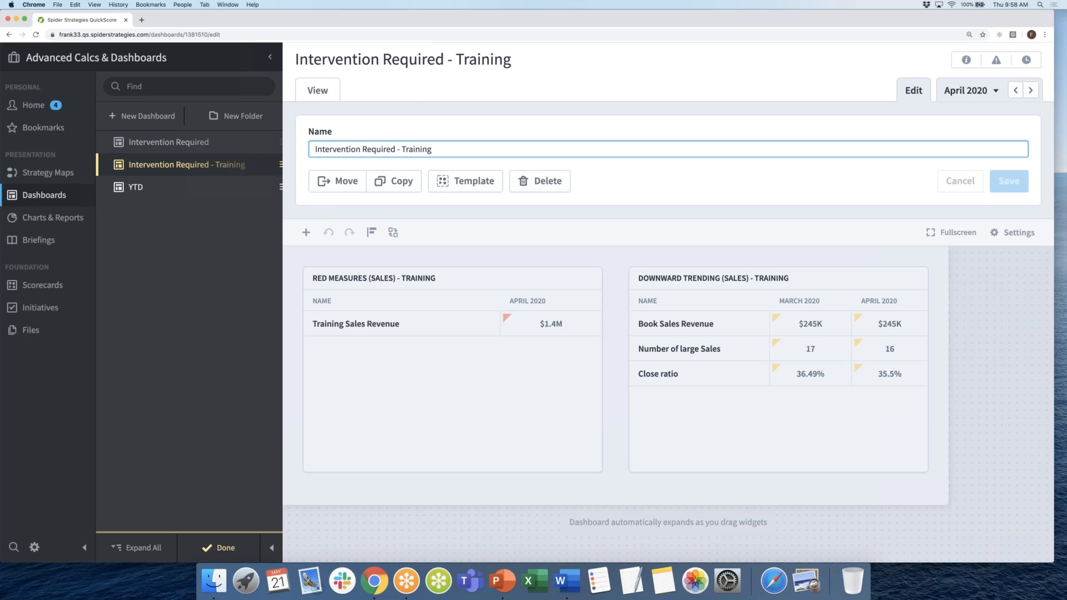
# - Add an image widget to the dashboard using the shared red_exclamation-mark image from the Advanced Calcs & Dashboards files
pyautogui.click(306, 233)
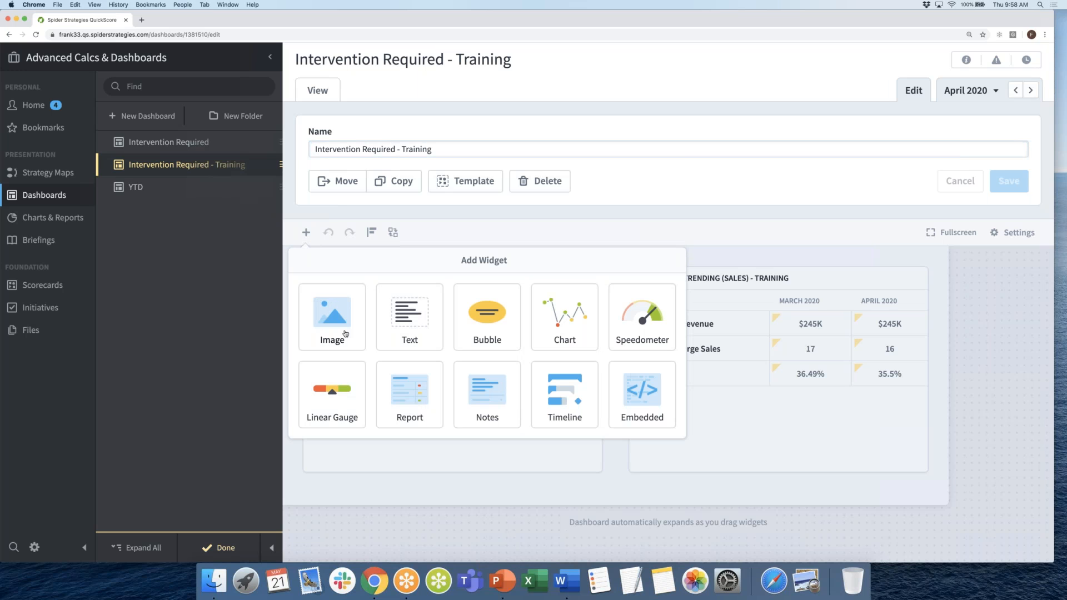
pyautogui.click(345, 334)
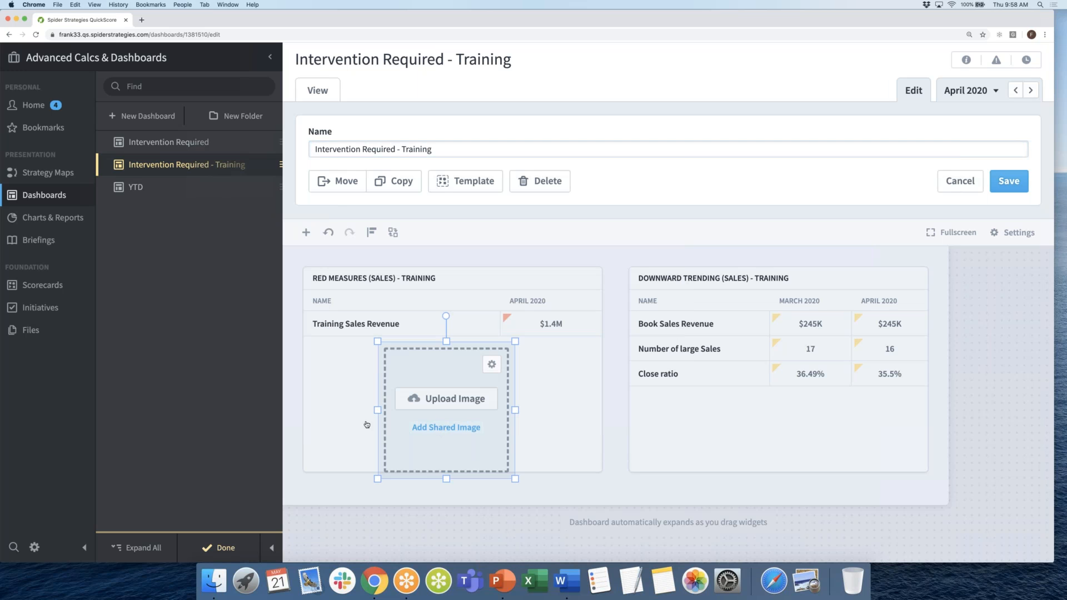
pyautogui.click(448, 434)
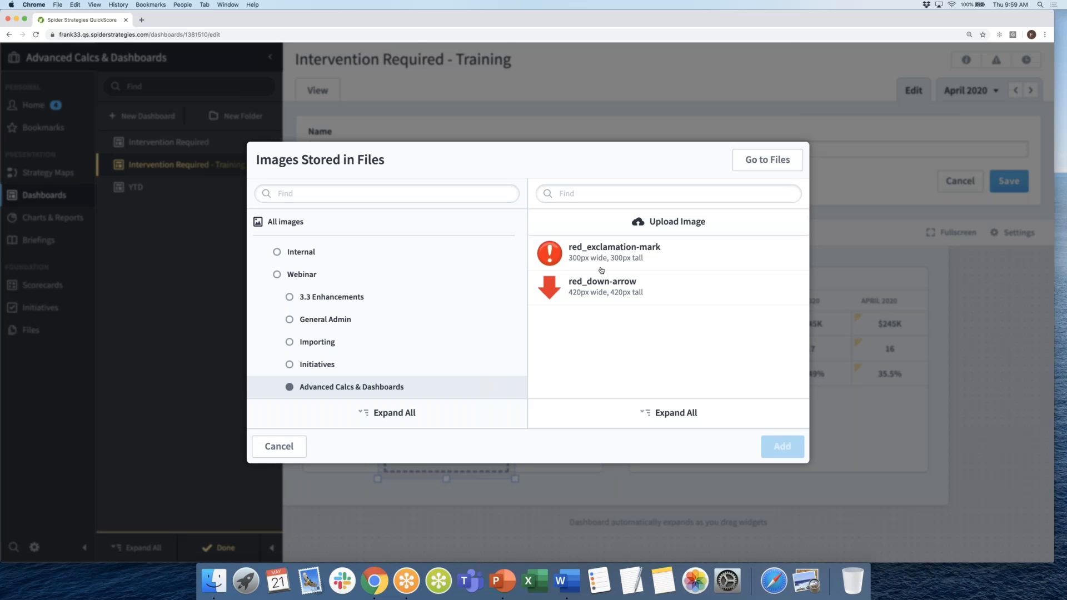
pyautogui.click(602, 265)
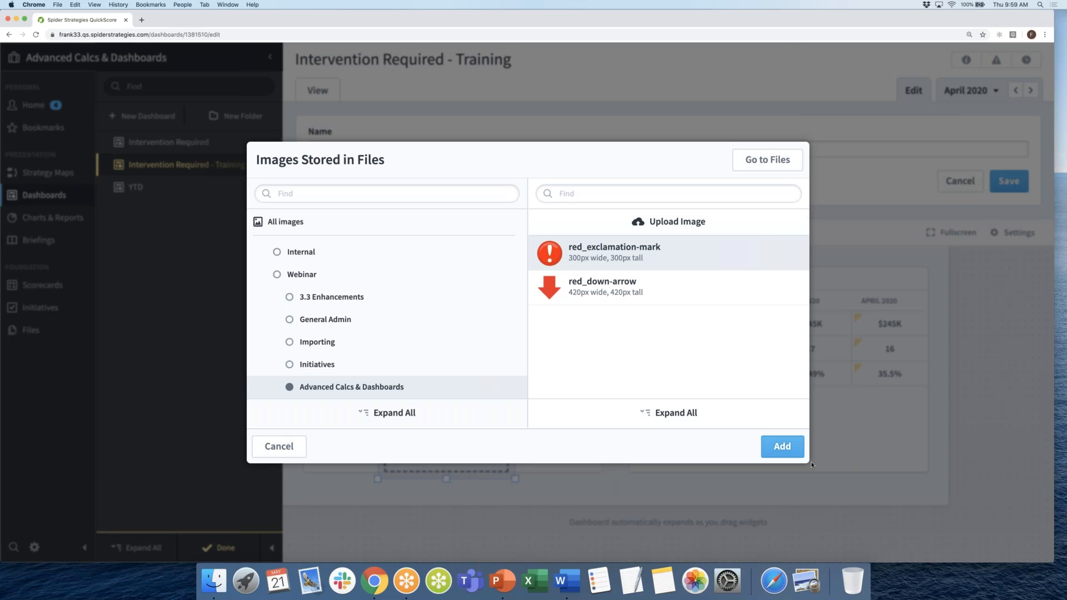
pyautogui.click(789, 448)
# - Shrink the exclamation mark image, place it in the Red Measures (Sales) - Training widget's header, and save the dashboard
pyautogui.moveTo(579, 539); pyautogui.dragTo(523, 286)
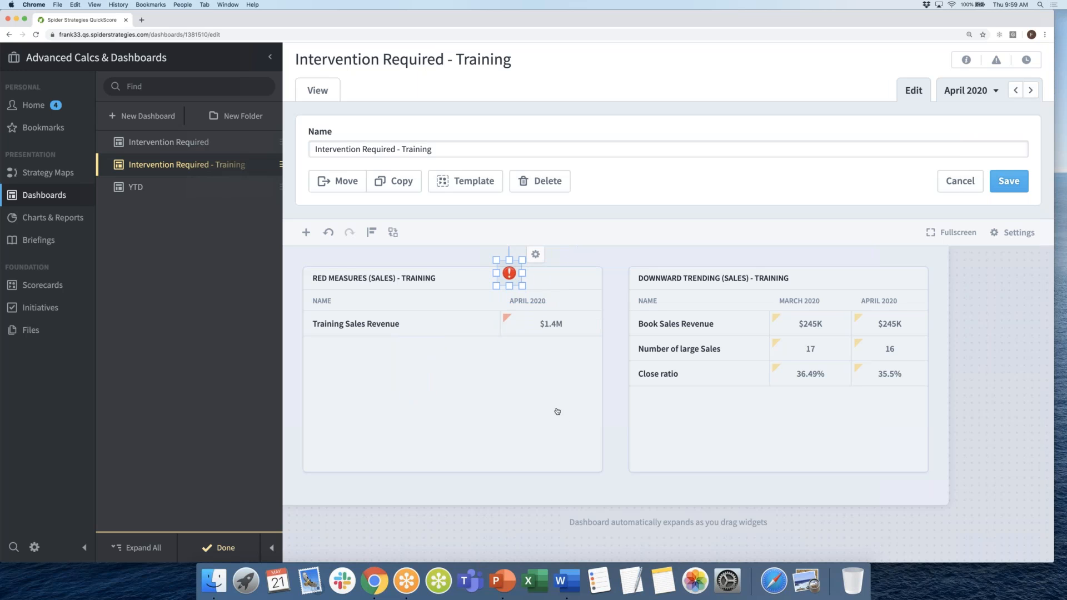
pyautogui.click(556, 412)
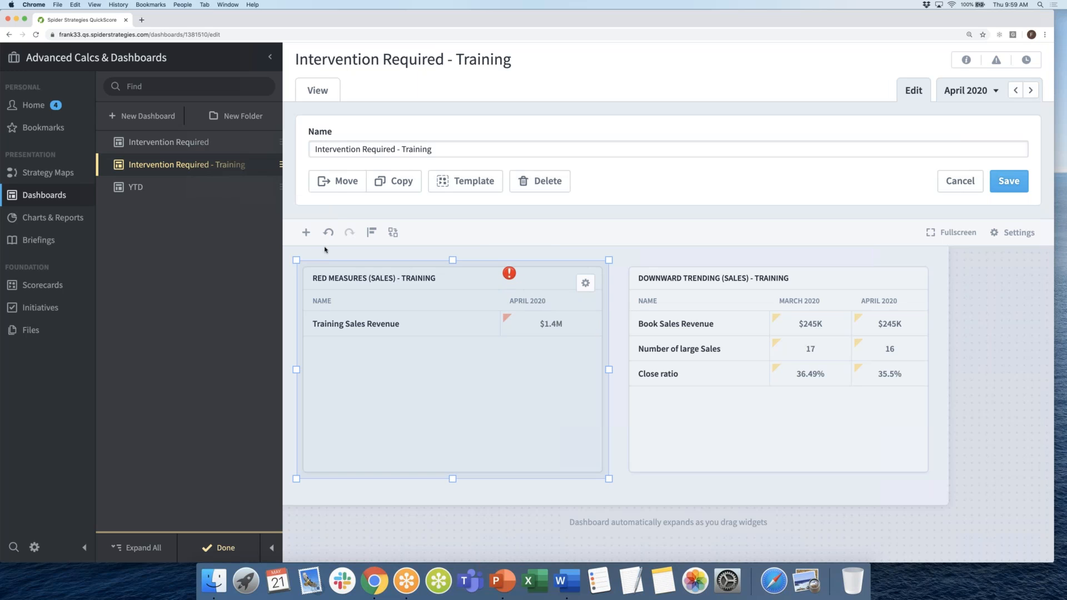
pyautogui.click(1009, 183)
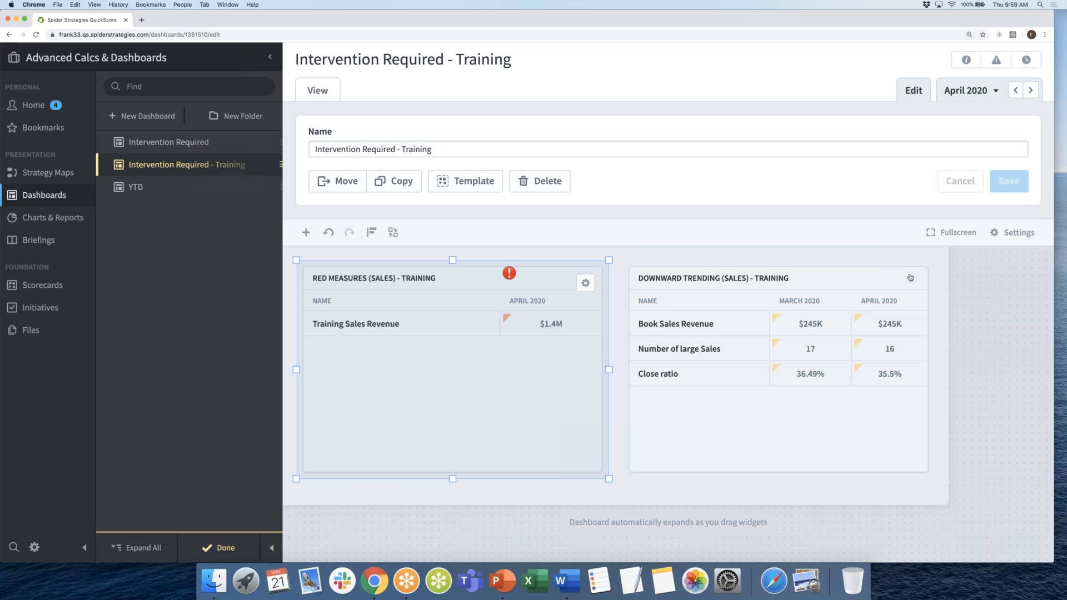
# - Open the YTD dashboard in view mode and examine the yearly data points of its product, training, book and total revenue charts
pyautogui.click(174, 187)
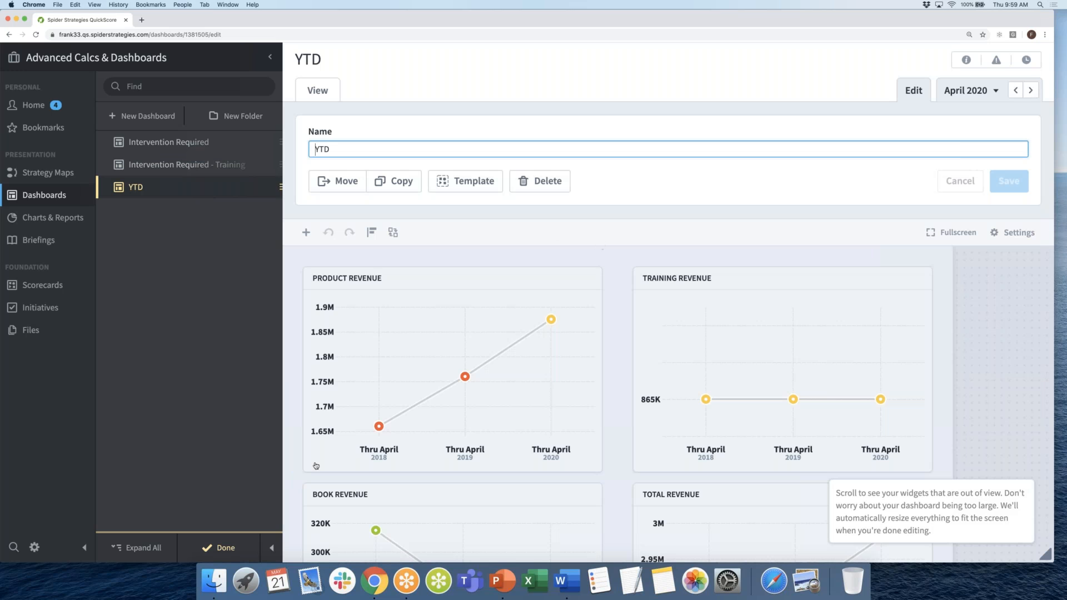
pyautogui.click(226, 548)
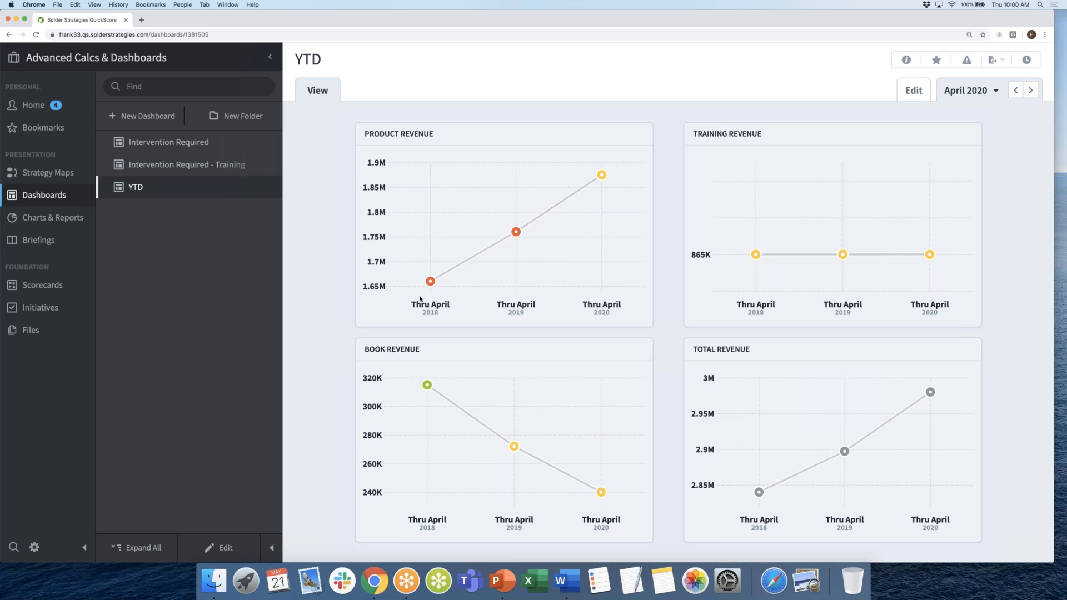
pyautogui.moveTo(439, 286)
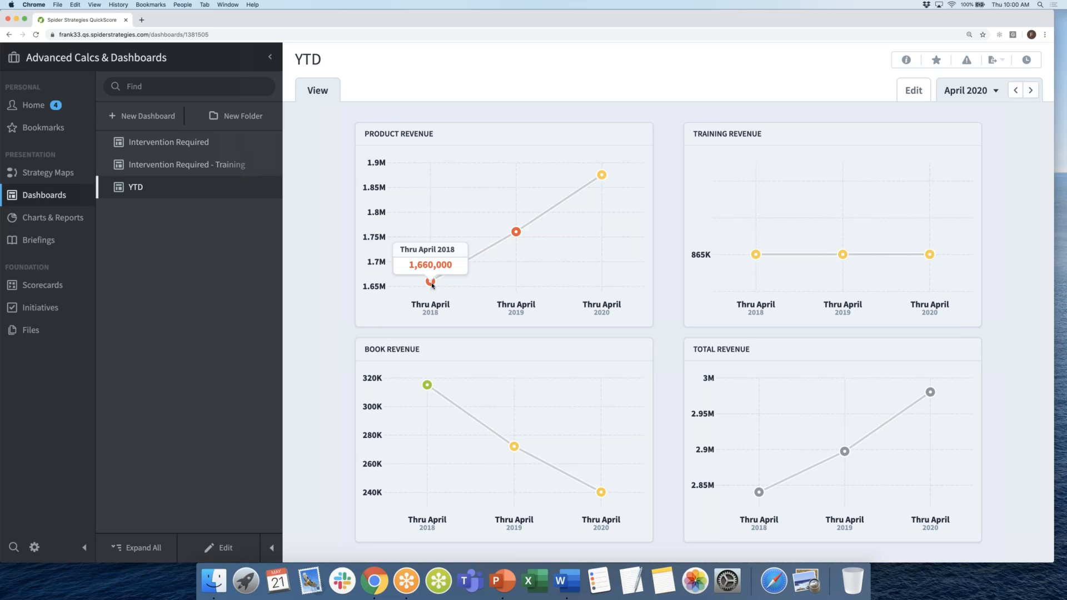
pyautogui.moveTo(602, 179)
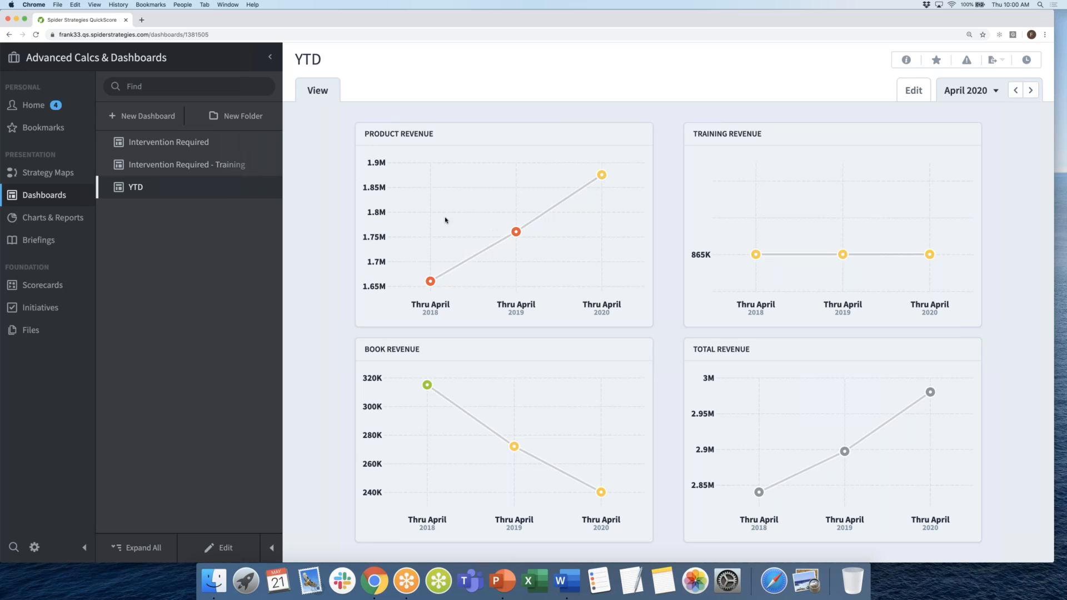
pyautogui.moveTo(766, 262)
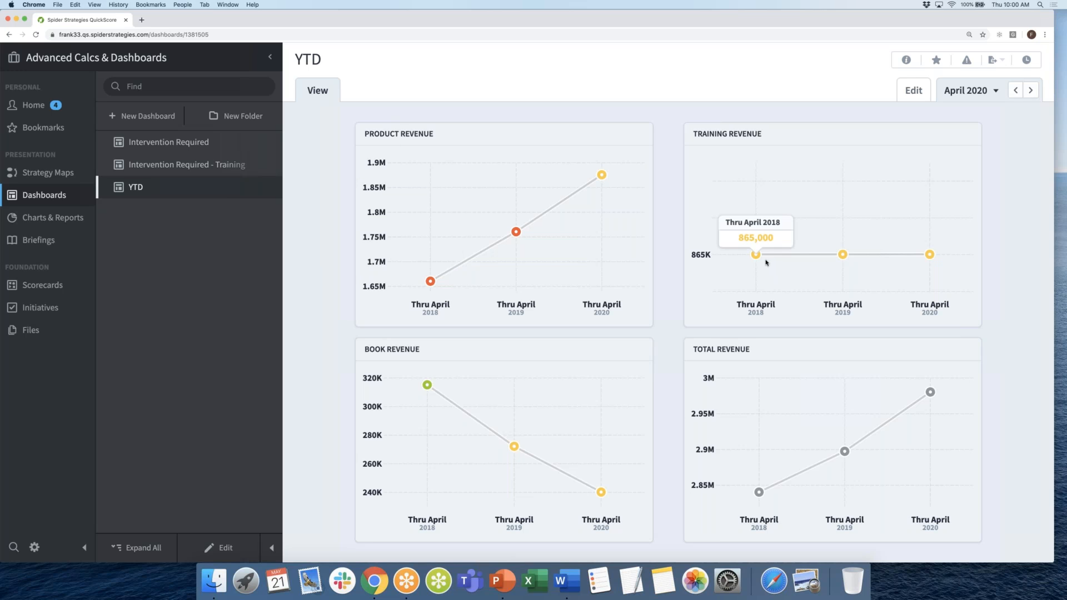
pyautogui.moveTo(927, 259)
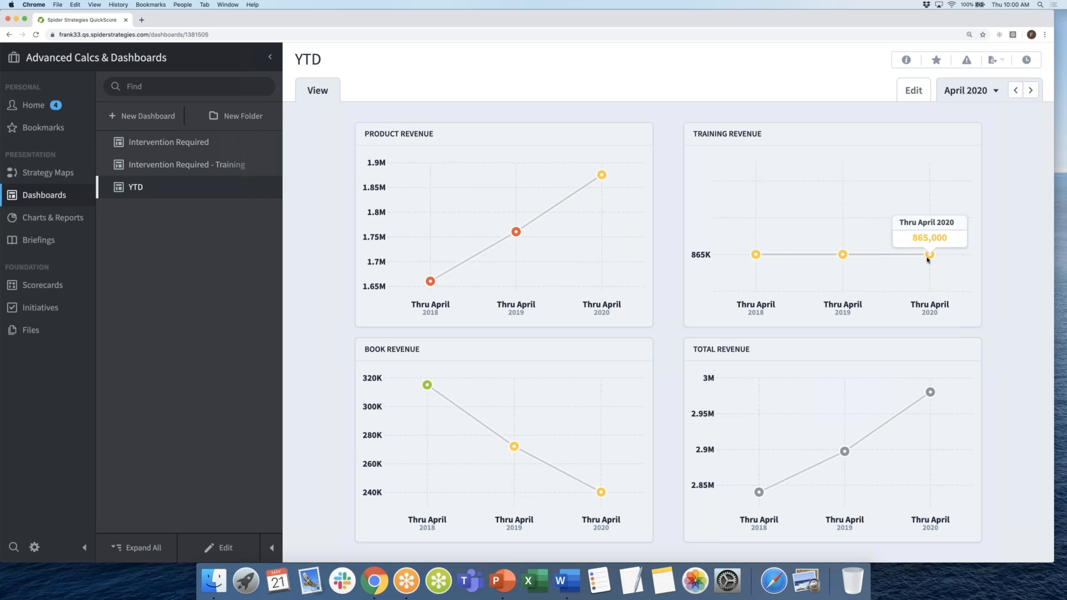
pyautogui.moveTo(830, 248)
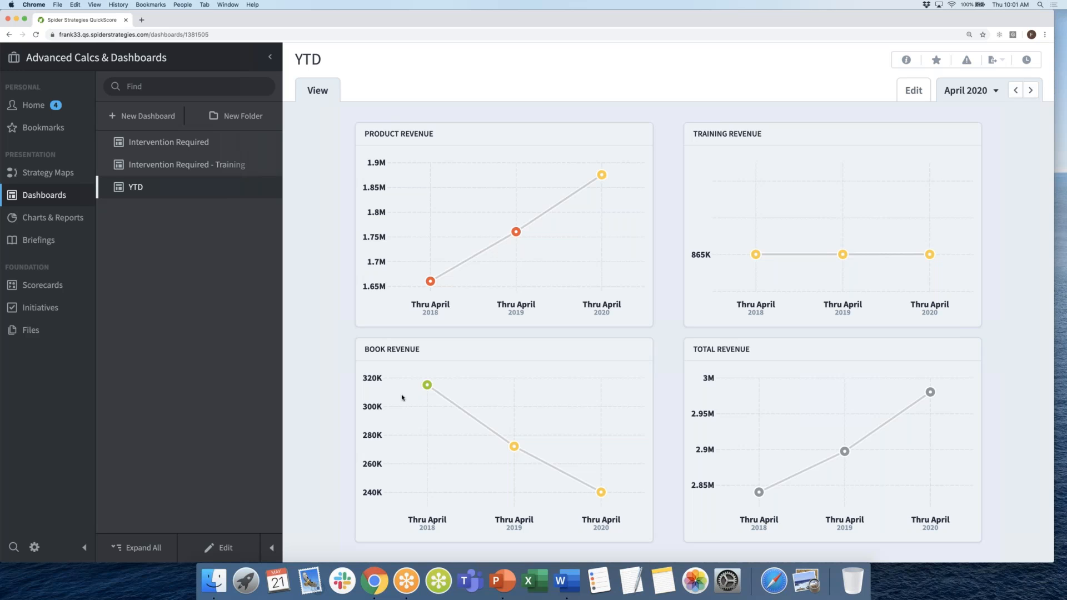
pyautogui.moveTo(428, 386)
pyautogui.moveTo(483, 439)
pyautogui.moveTo(476, 277)
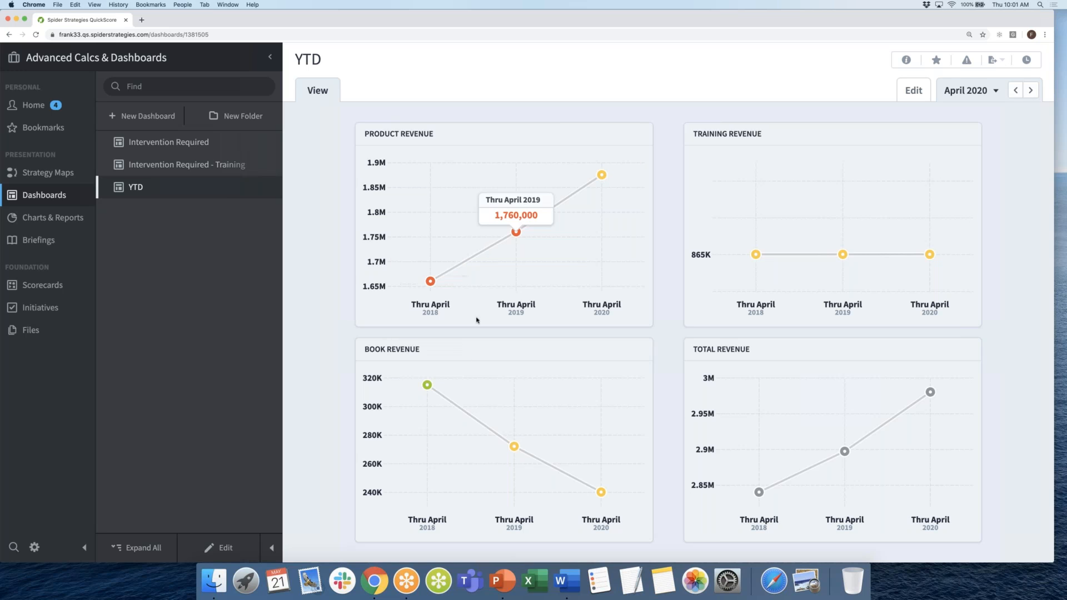
pyautogui.moveTo(634, 477)
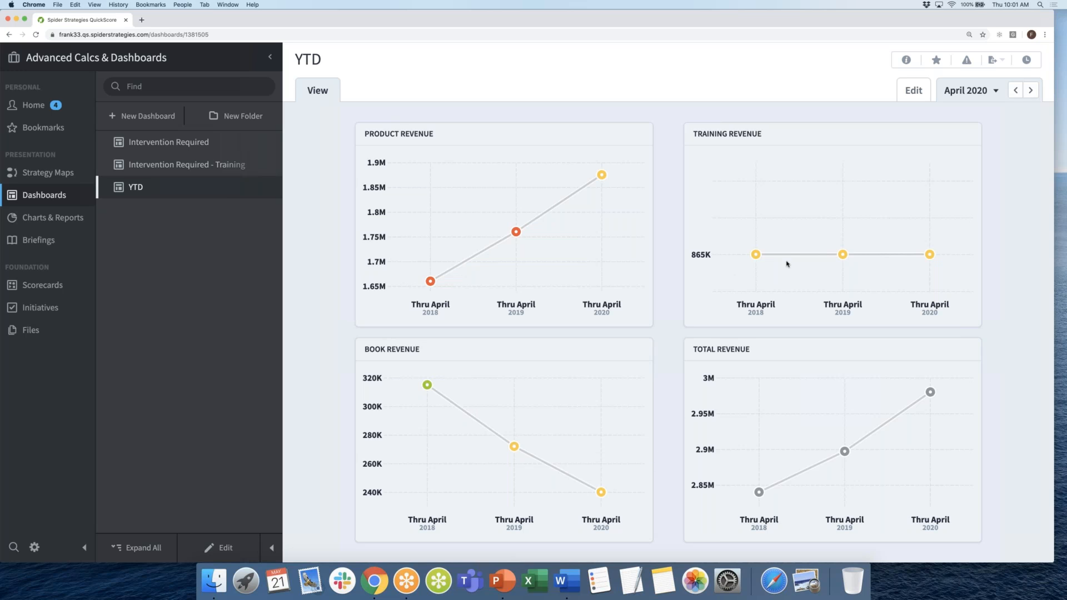
pyautogui.moveTo(783, 491)
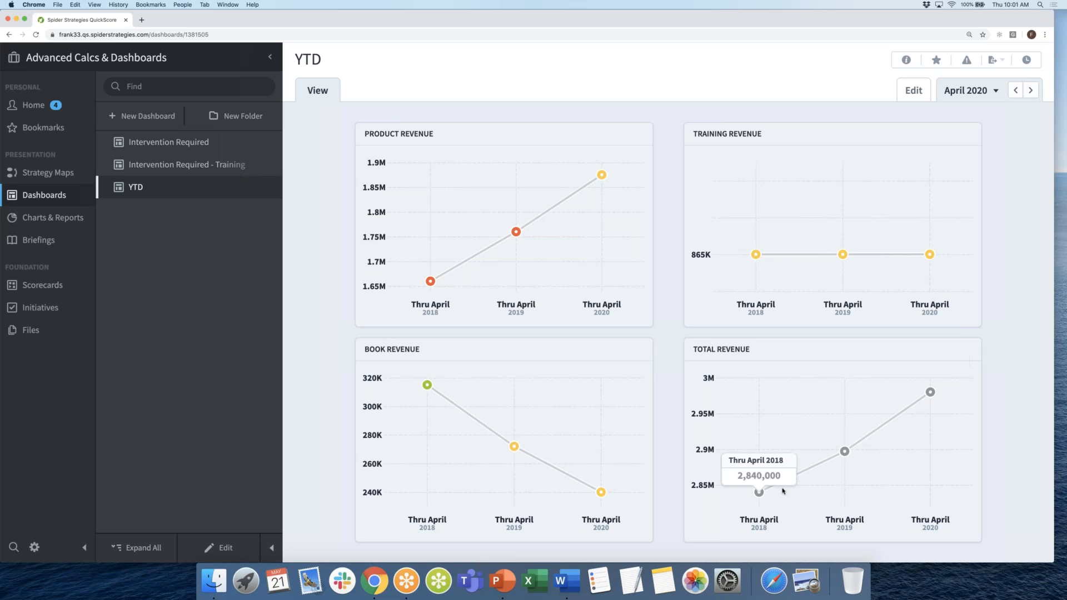
pyautogui.moveTo(507, 255)
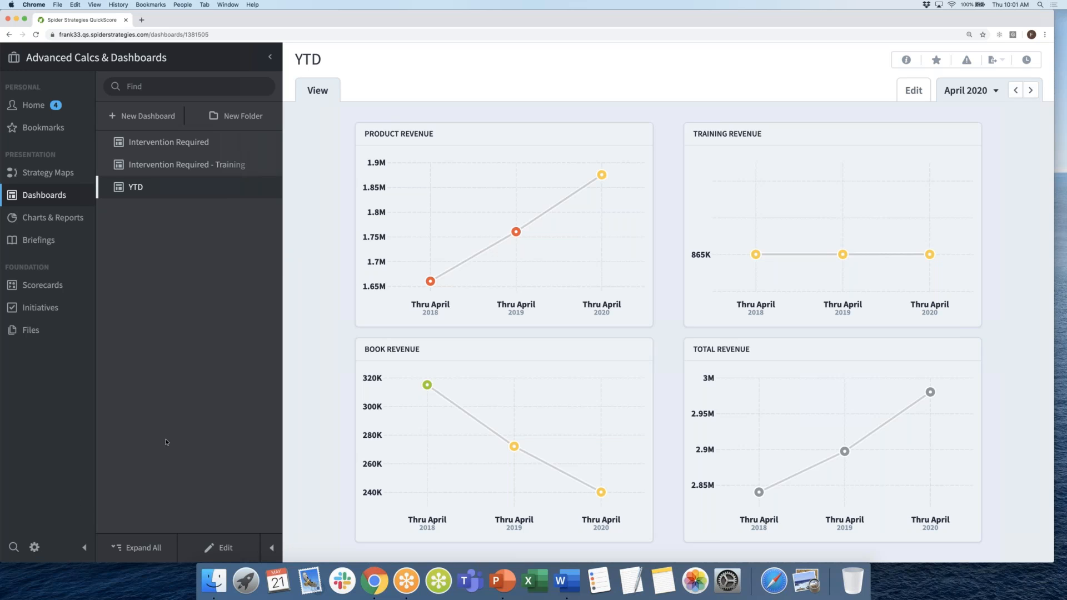
# - Review the Product Revenue chart's calendar, date range and series settings on the YTD dashboard, and leave editing without changes
pyautogui.click(226, 549)
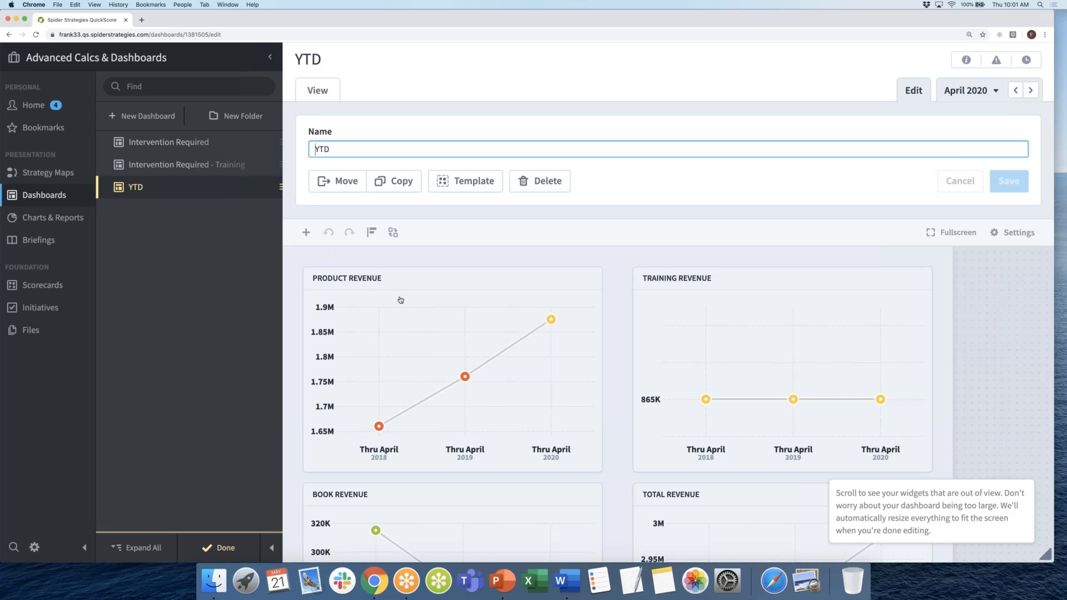
pyautogui.click(411, 295)
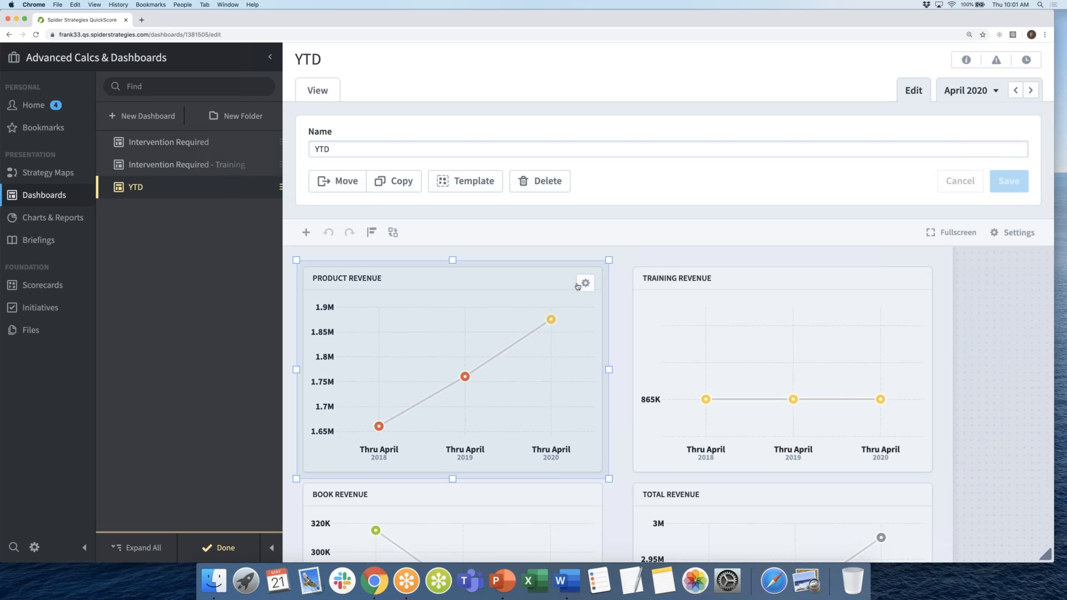
pyautogui.click(585, 284)
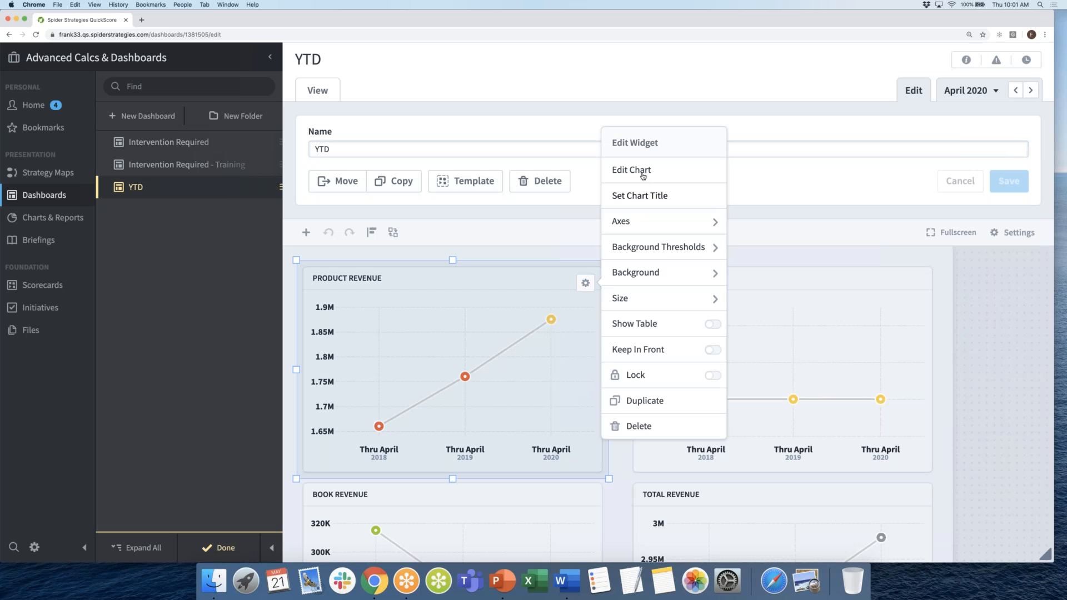
pyautogui.click(616, 170)
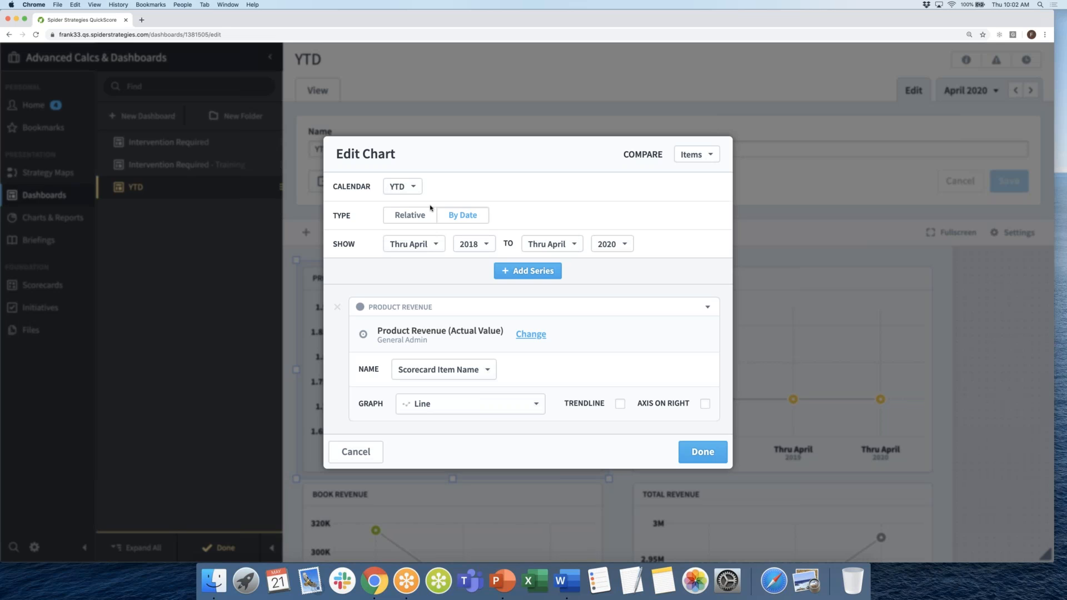
pyautogui.click(367, 453)
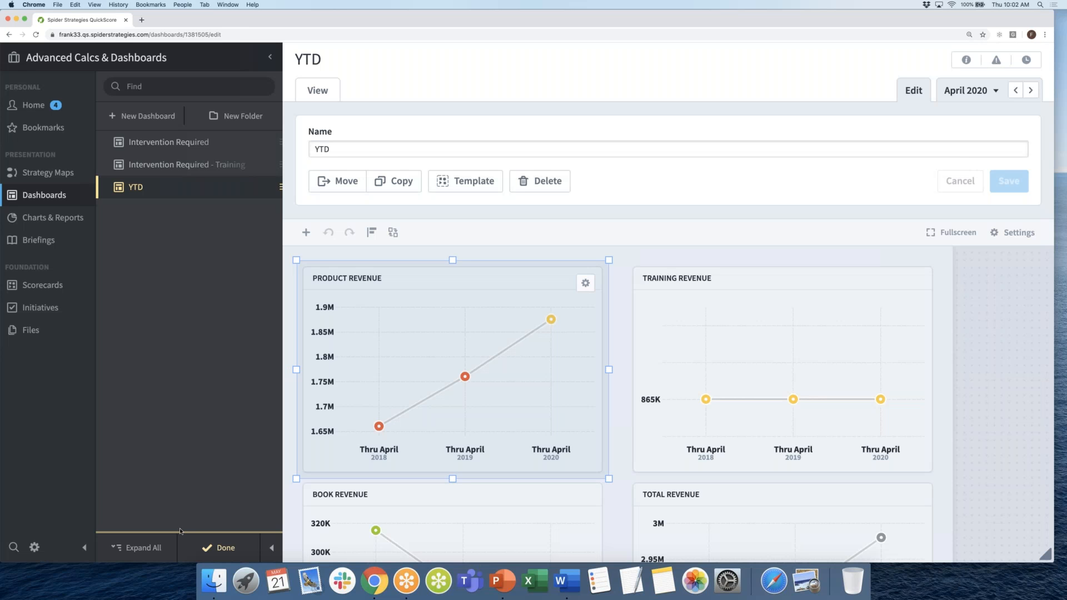
pyautogui.click(222, 548)
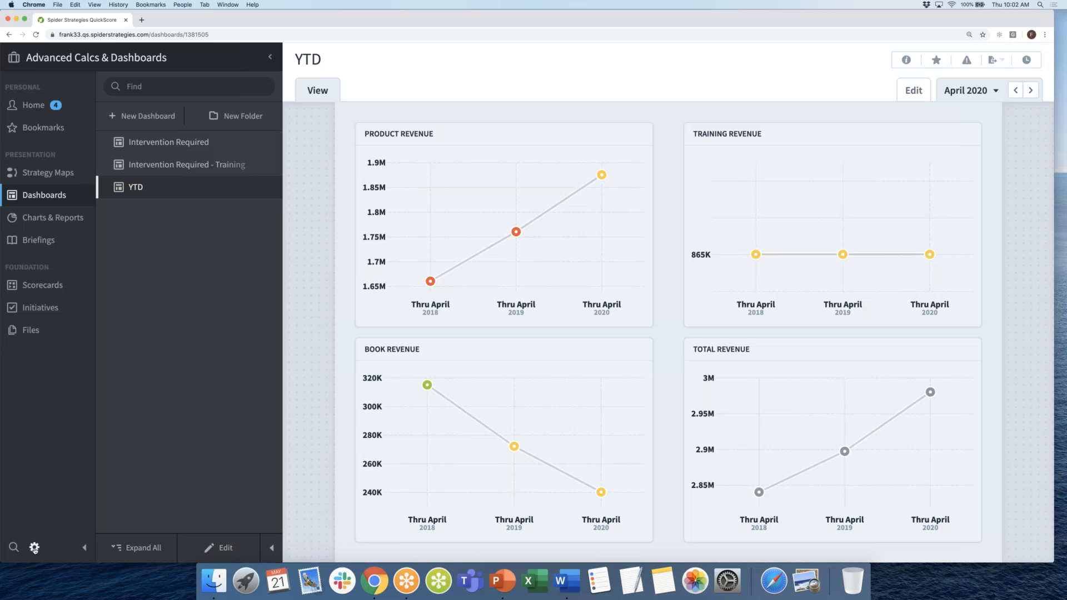
# - Inspect the YTD calendar's Thru April 2018 period in the application settings without changing it, and return to the YTD dashboard
pyautogui.click(34, 548)
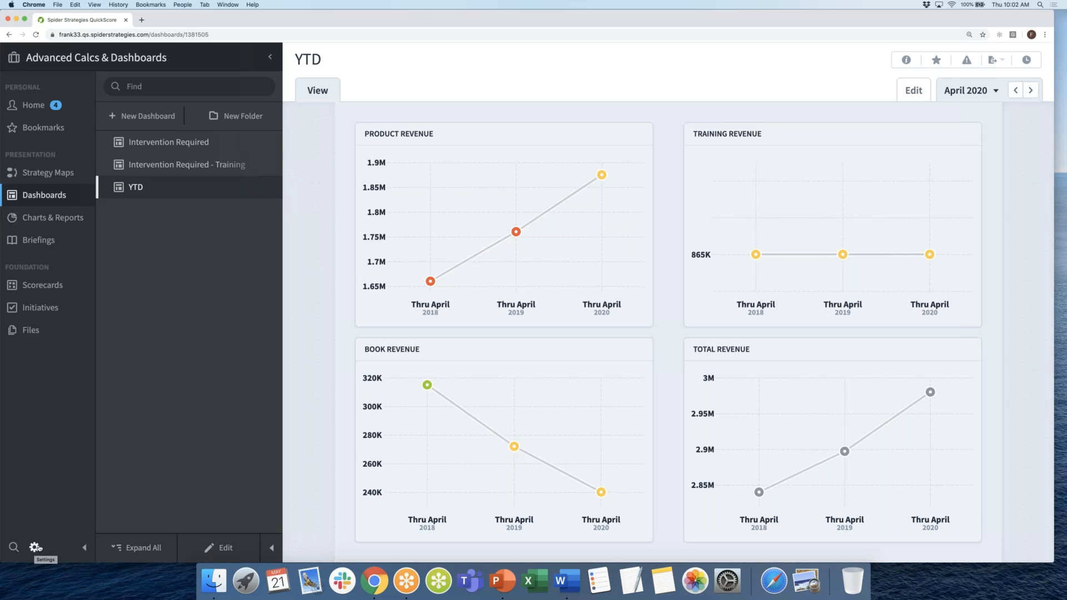
pyautogui.click(149, 353)
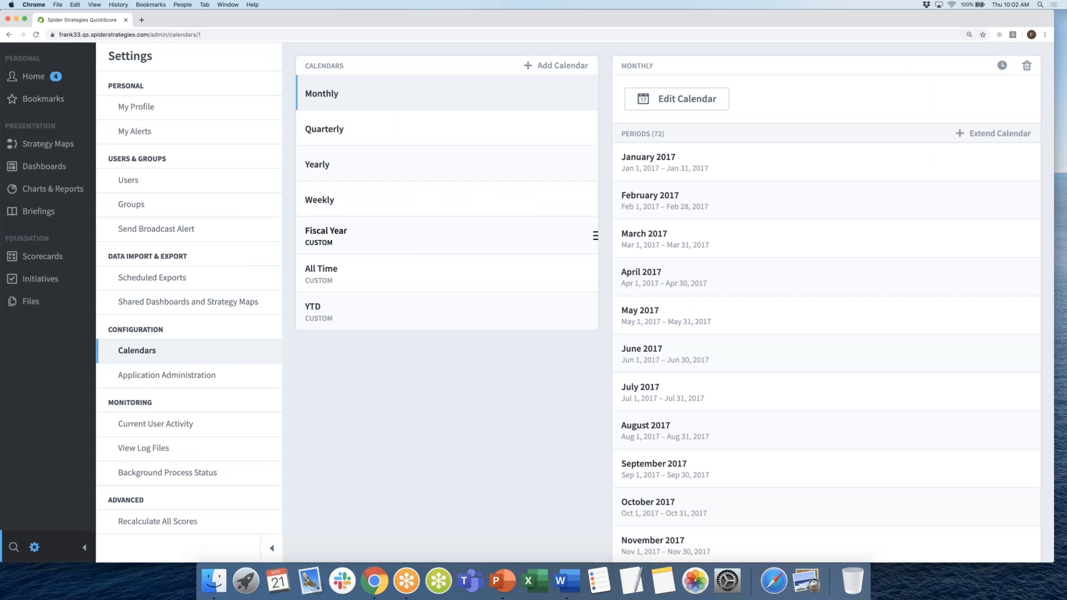
pyautogui.click(351, 308)
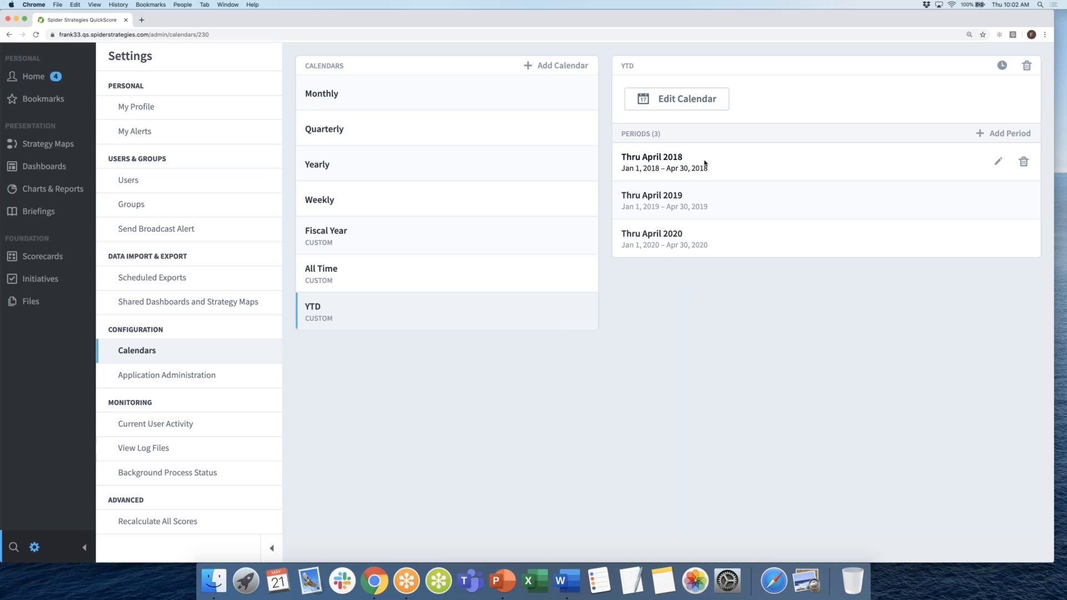
pyautogui.click(998, 162)
pyautogui.doubleClick(389, 211)
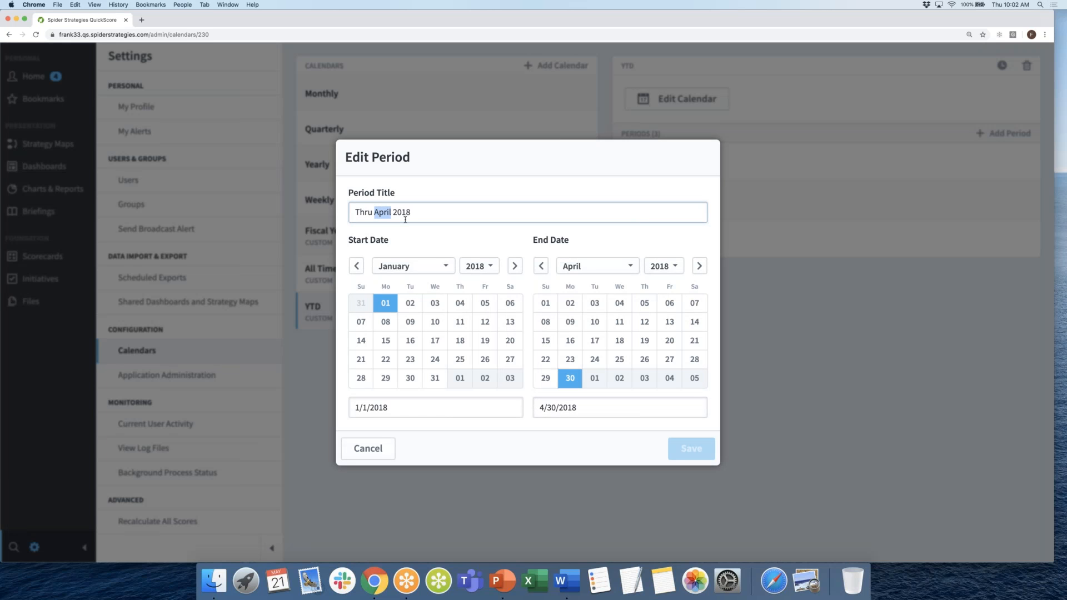
pyautogui.click(815, 311)
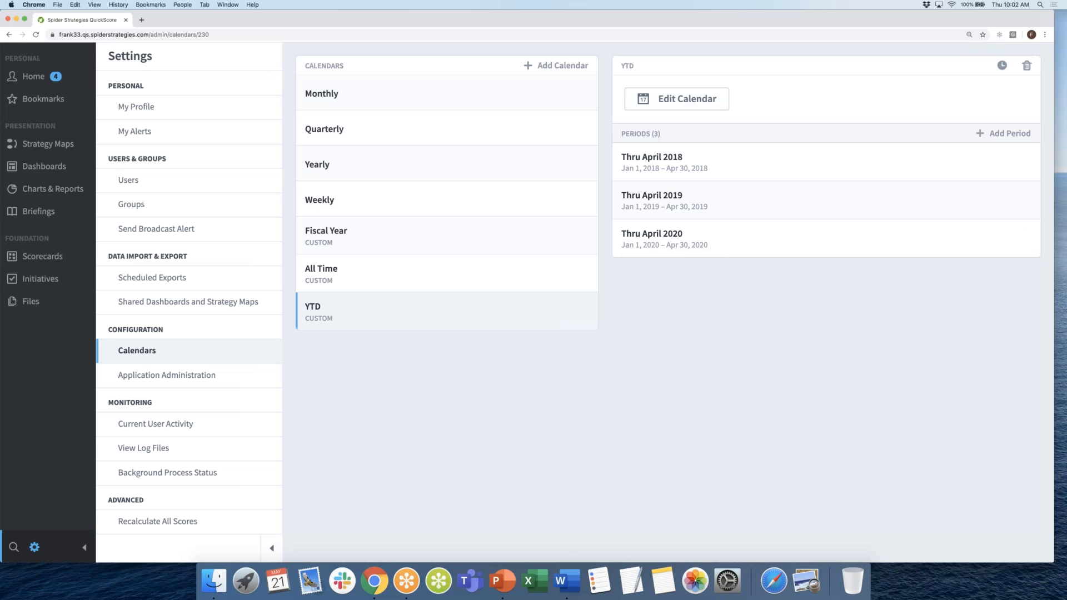
pyautogui.click(55, 170)
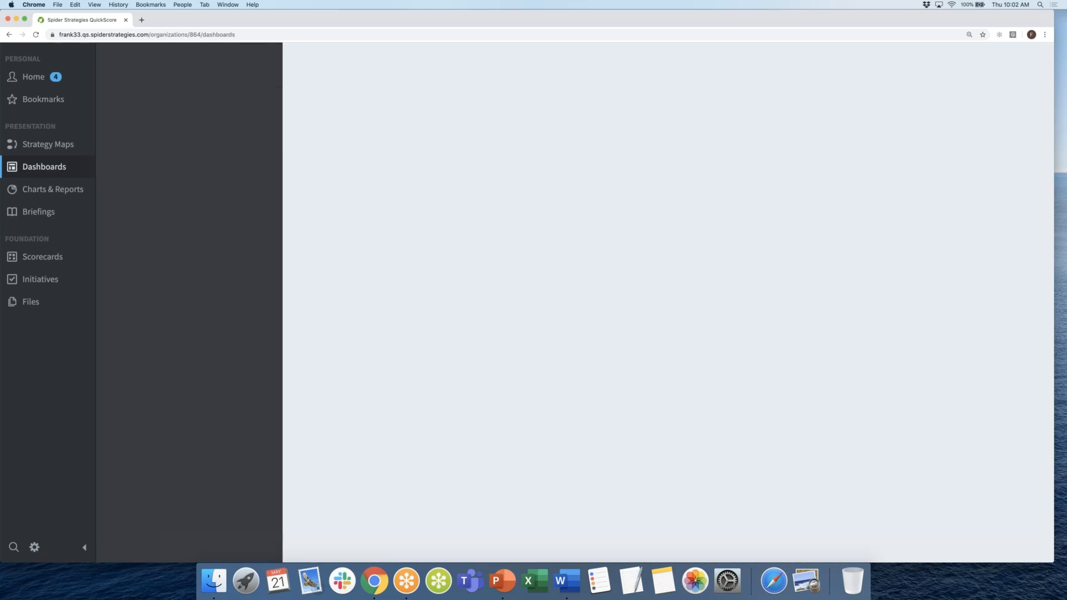
pyautogui.click(155, 189)
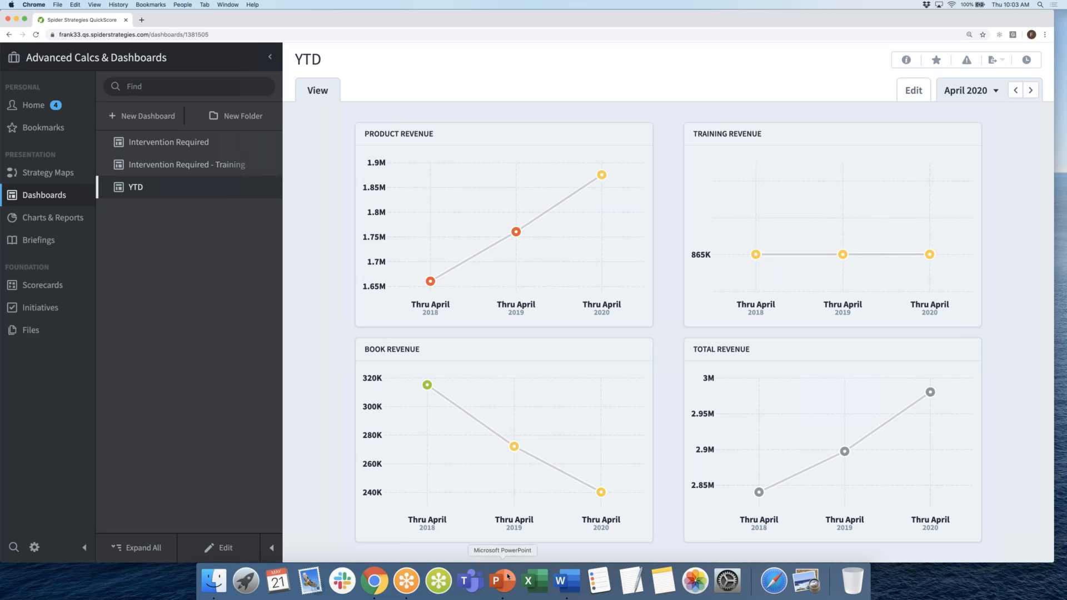
# - Switch to PowerPoint, play the Advanced Calcs & Dashboards slide show from the start, and advance to the second slide
pyautogui.click(503, 579)
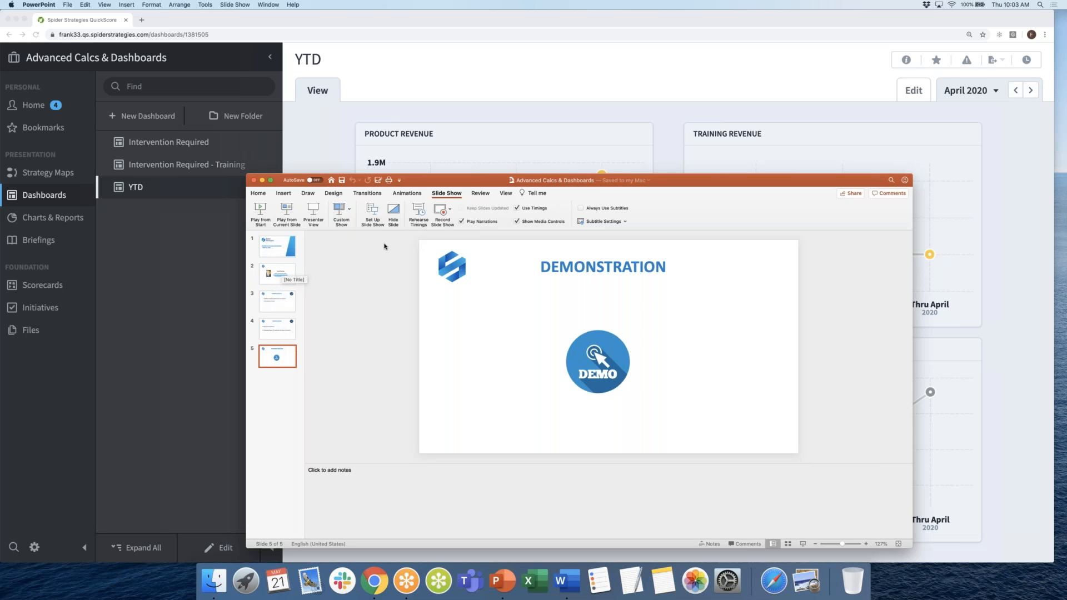
pyautogui.click(261, 212)
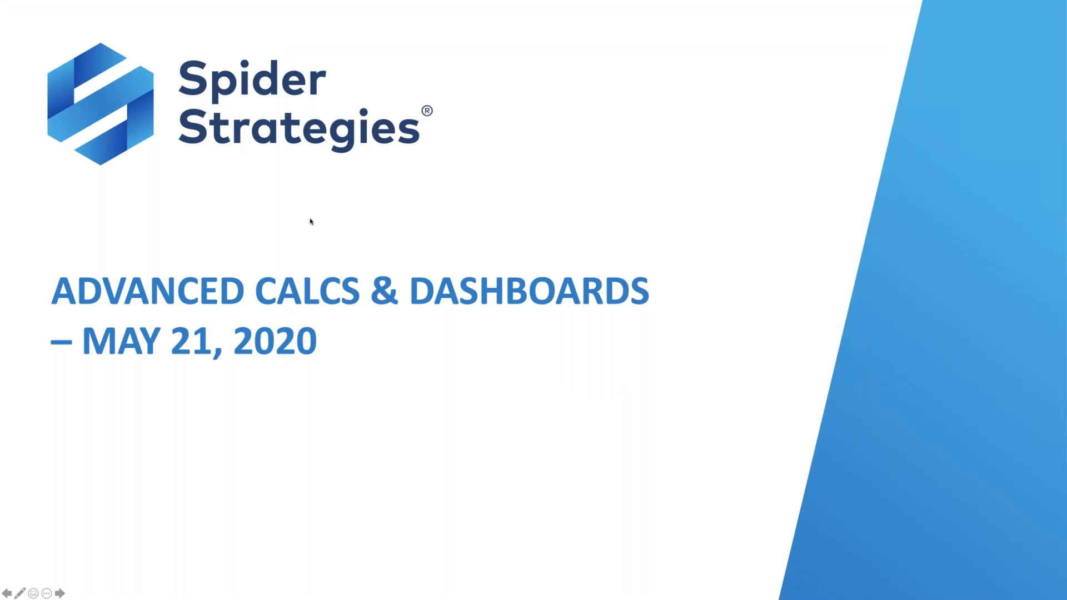
pyautogui.click(311, 221)
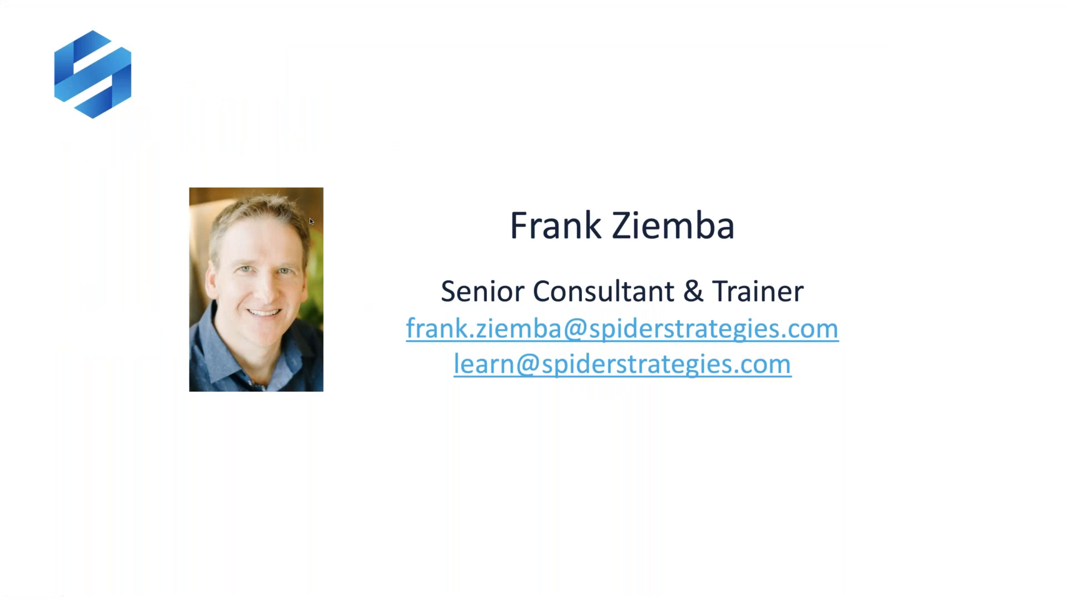